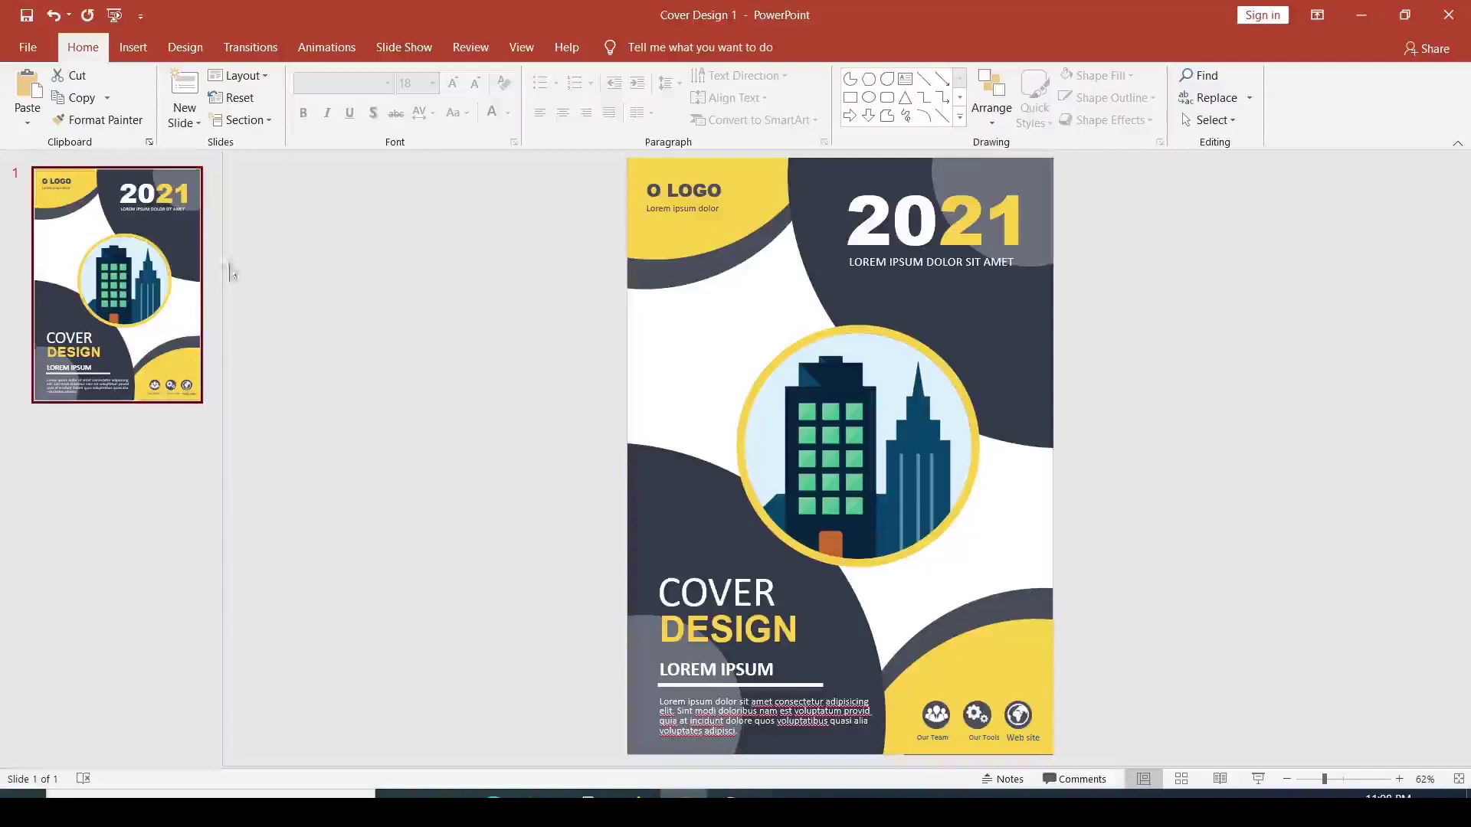
- Add a Blank-layout slide as slide 2
click(183, 119)
scroll(186, 399, down, 3)
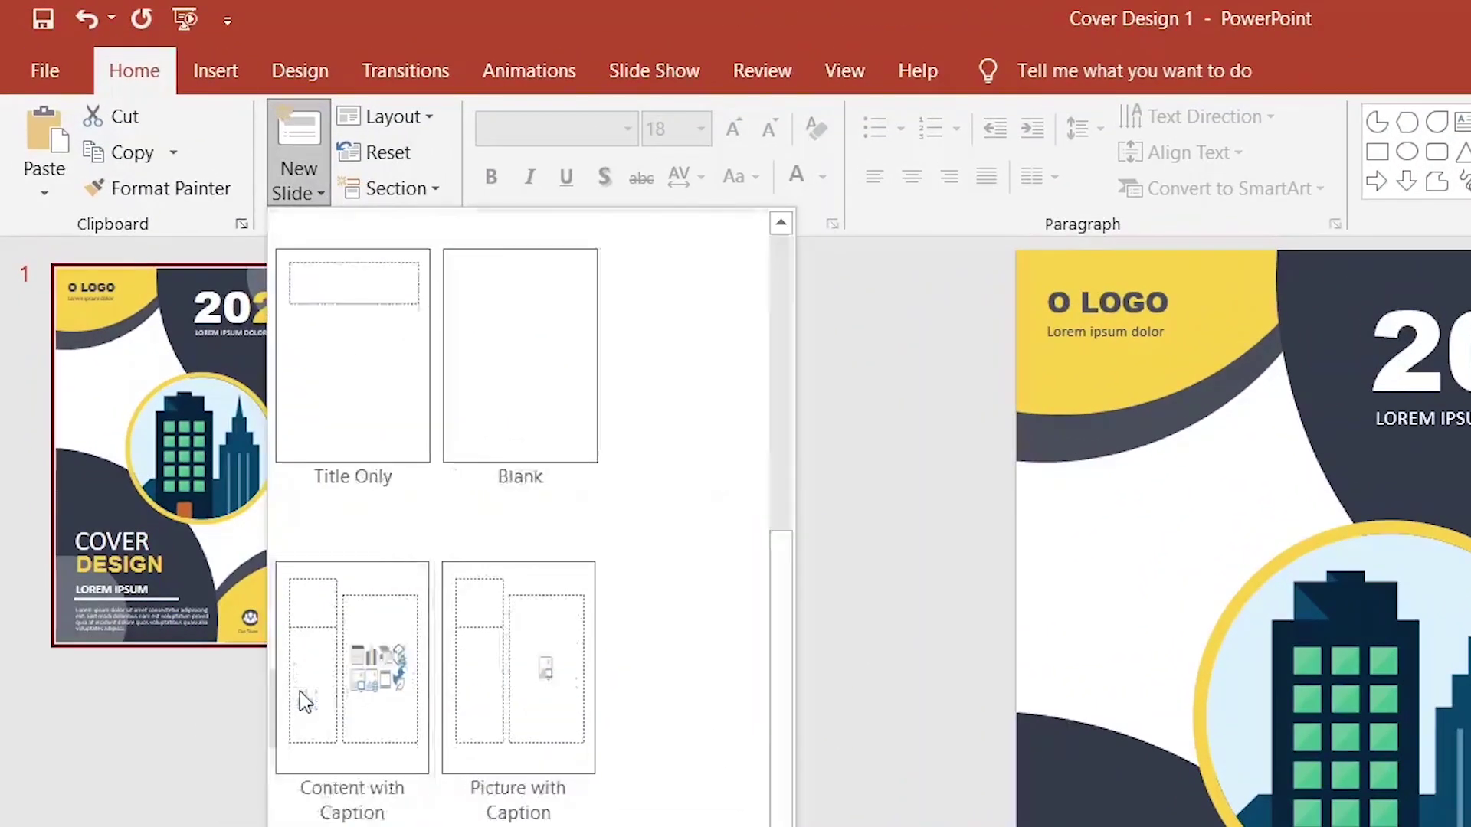
click(505, 397)
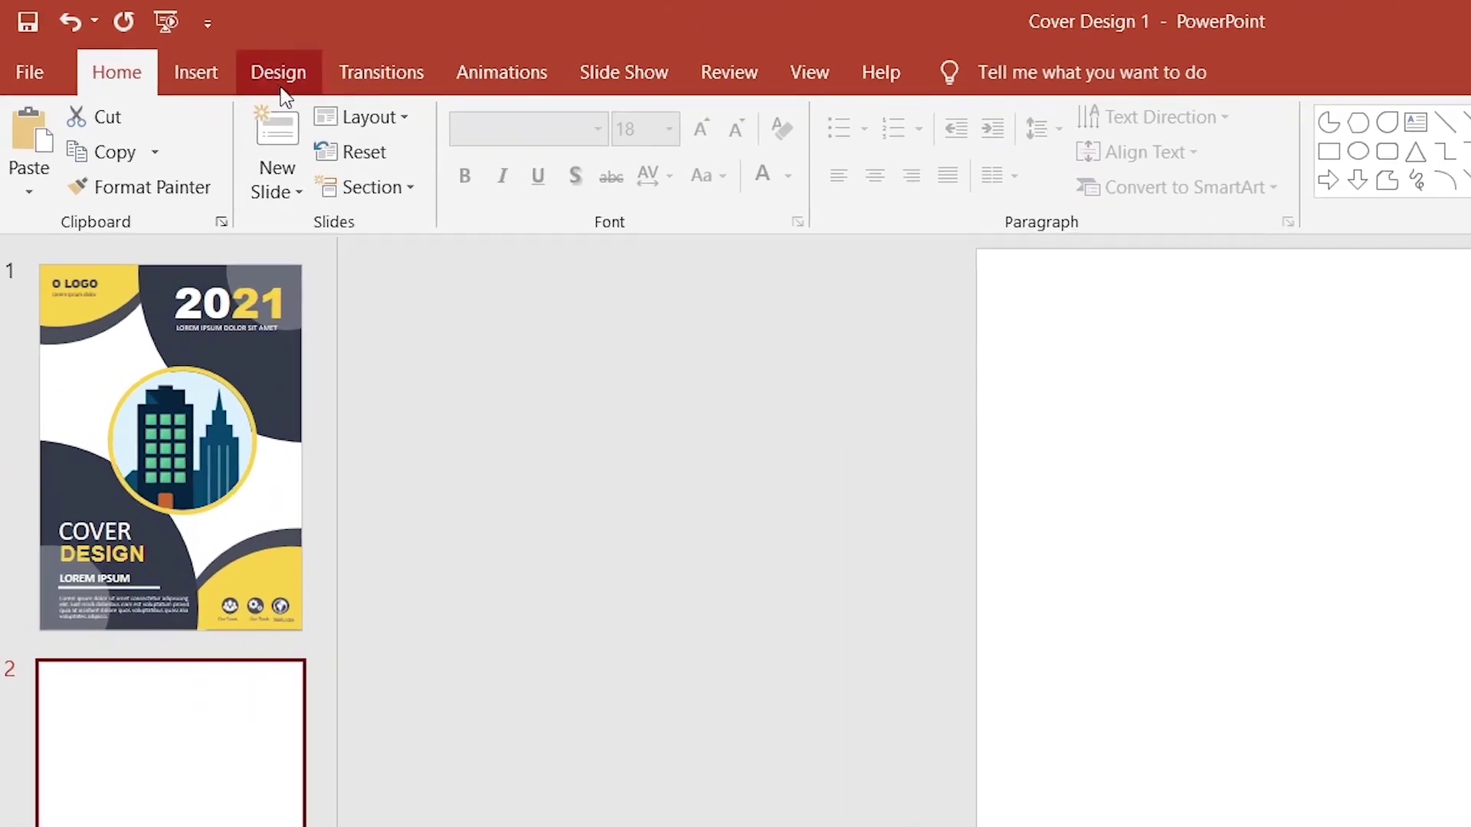
- Keep the custom slide size at 7.5 × 10.5 inches in portrait orientation
click(185, 47)
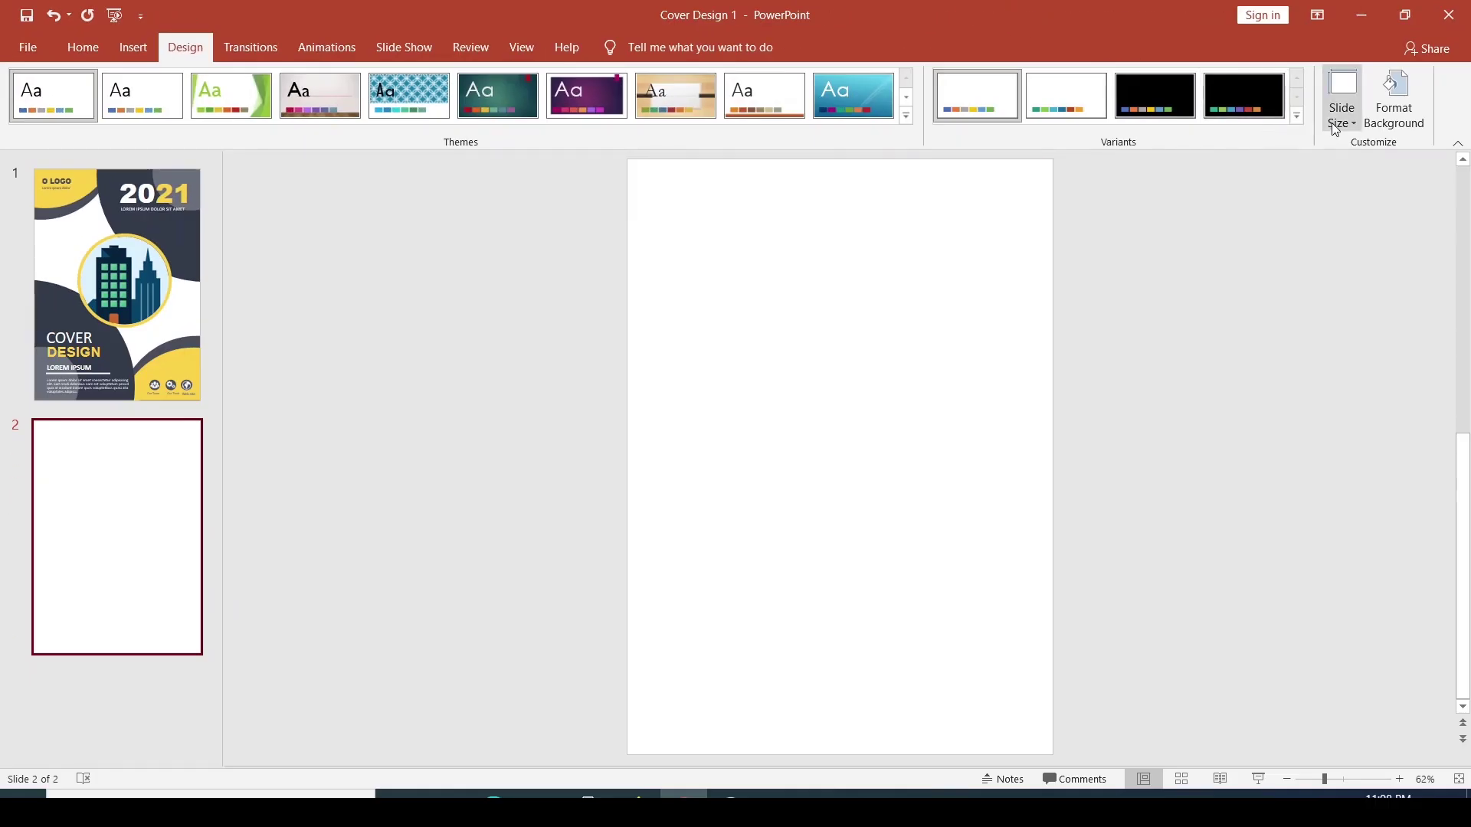
click(1335, 129)
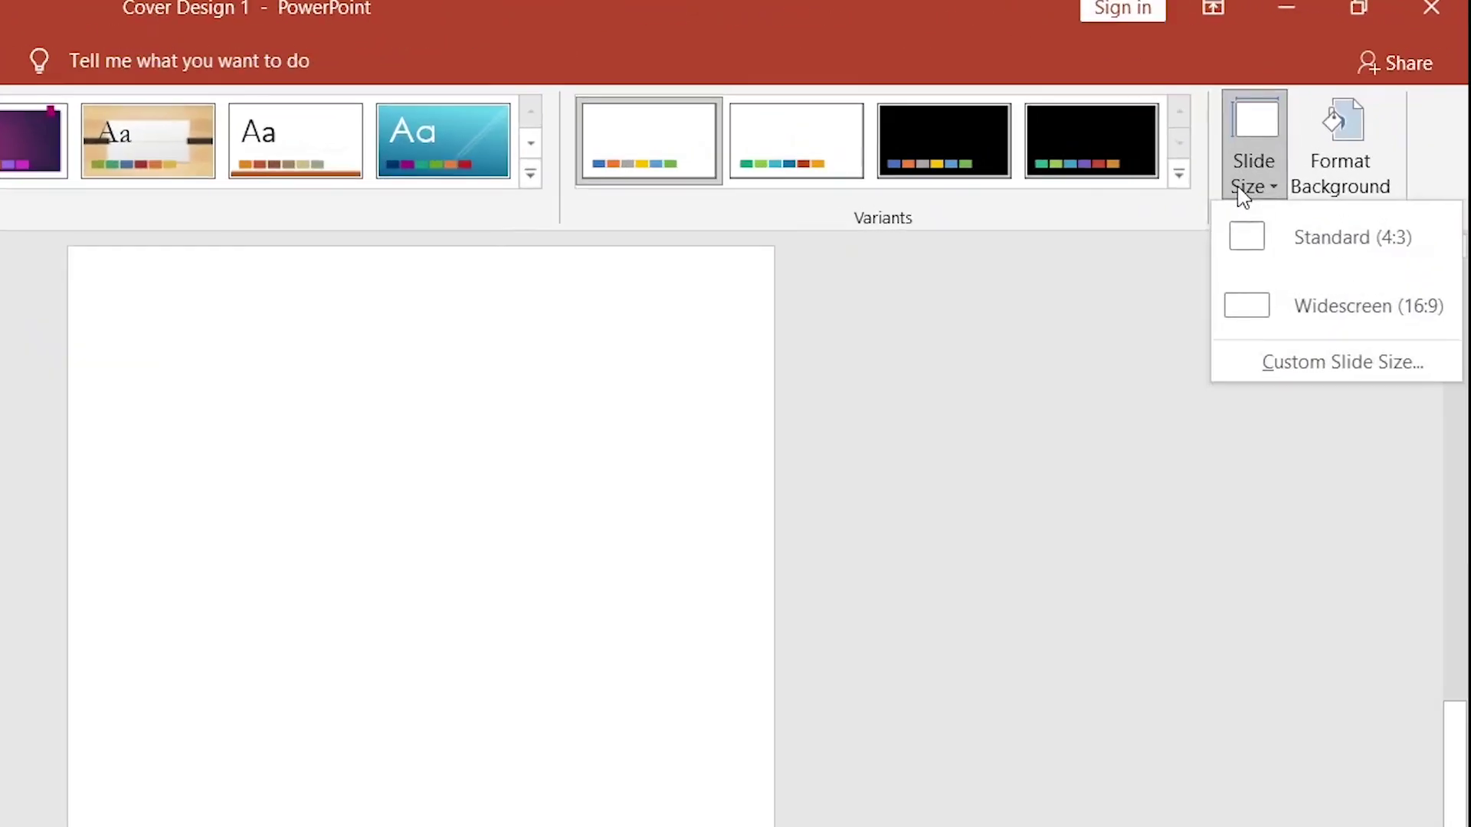
click(1278, 362)
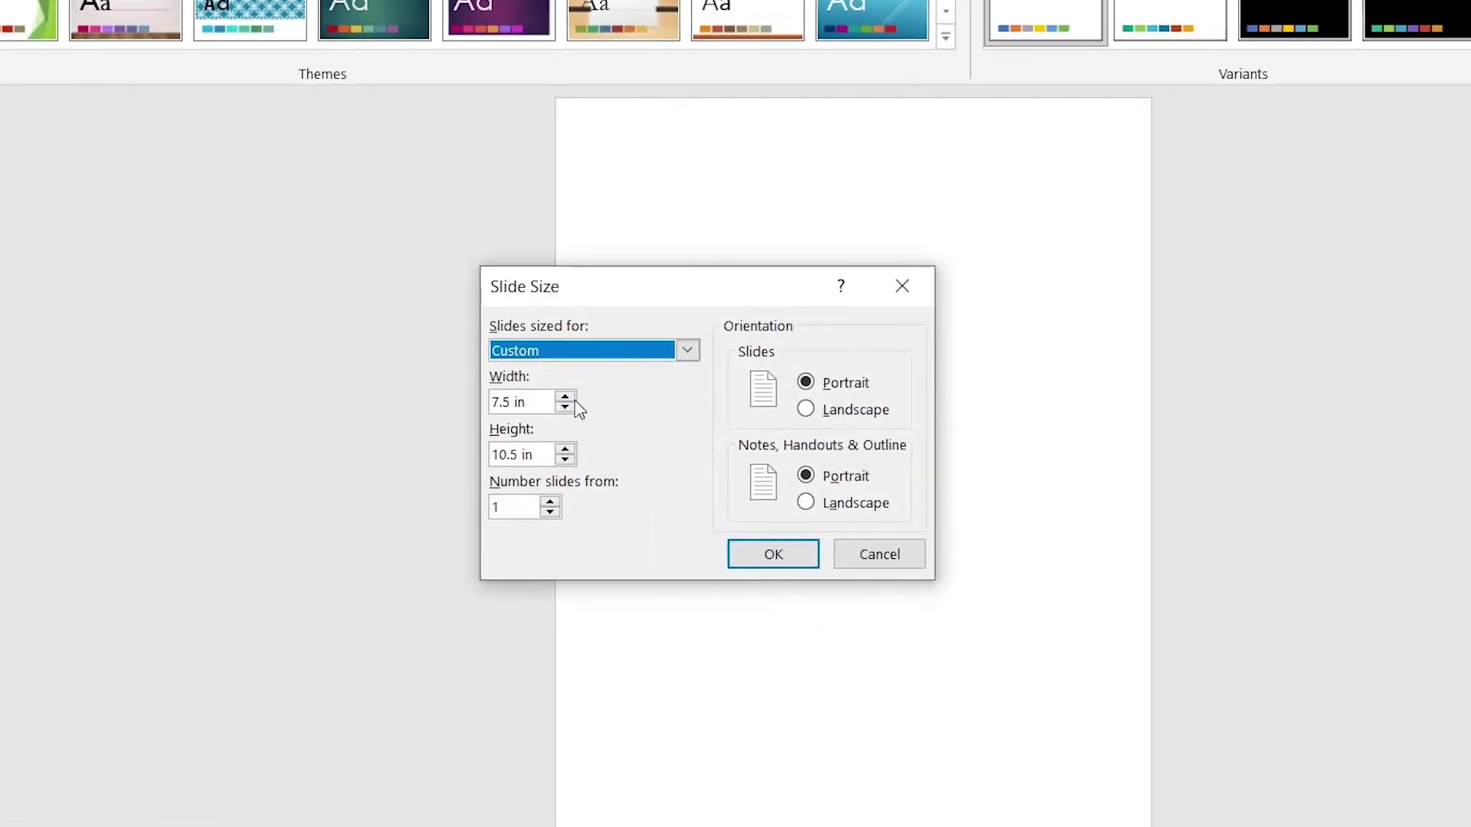
click(546, 397)
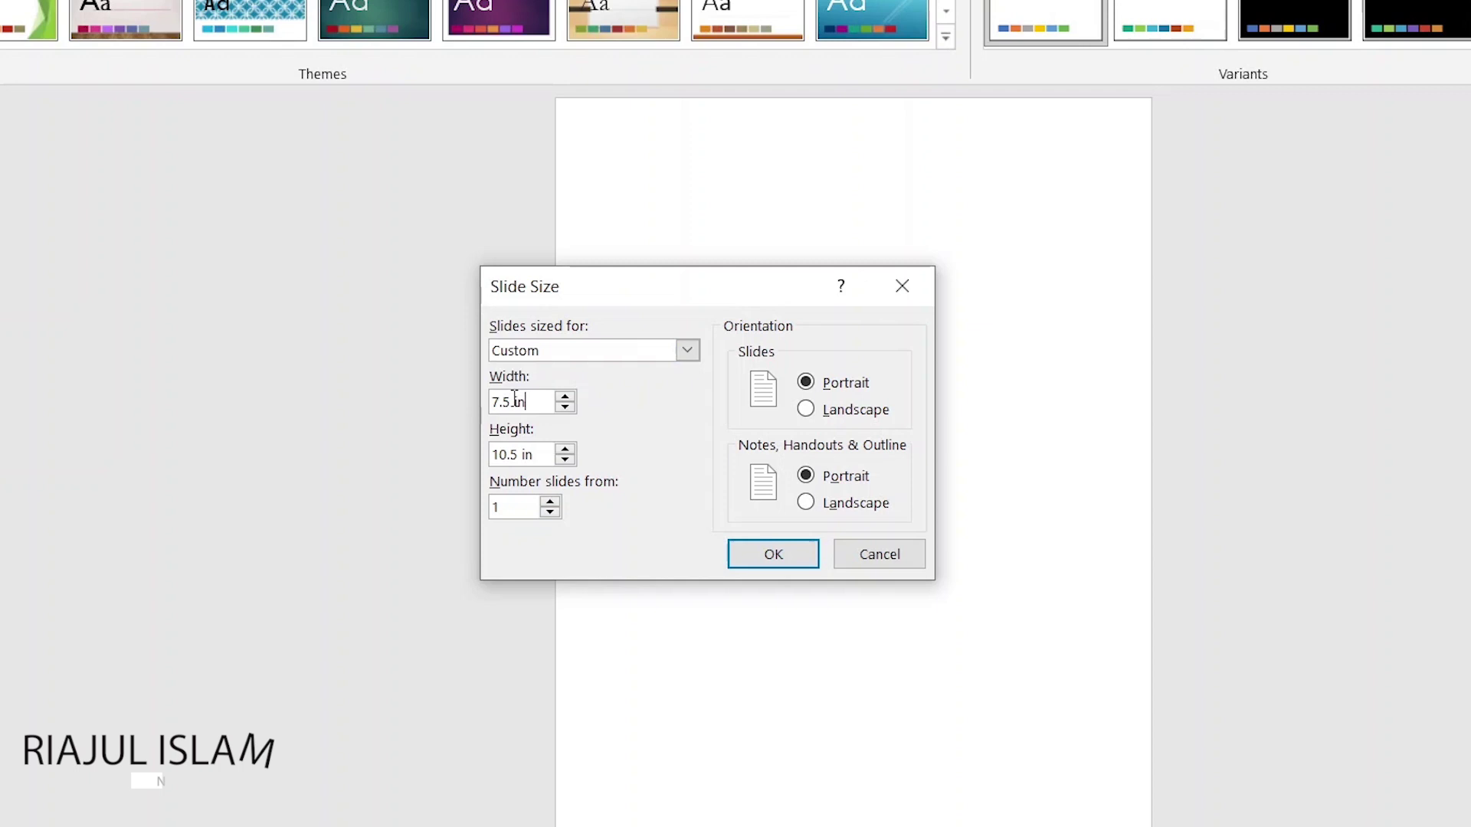
drag(511, 402, 499, 401)
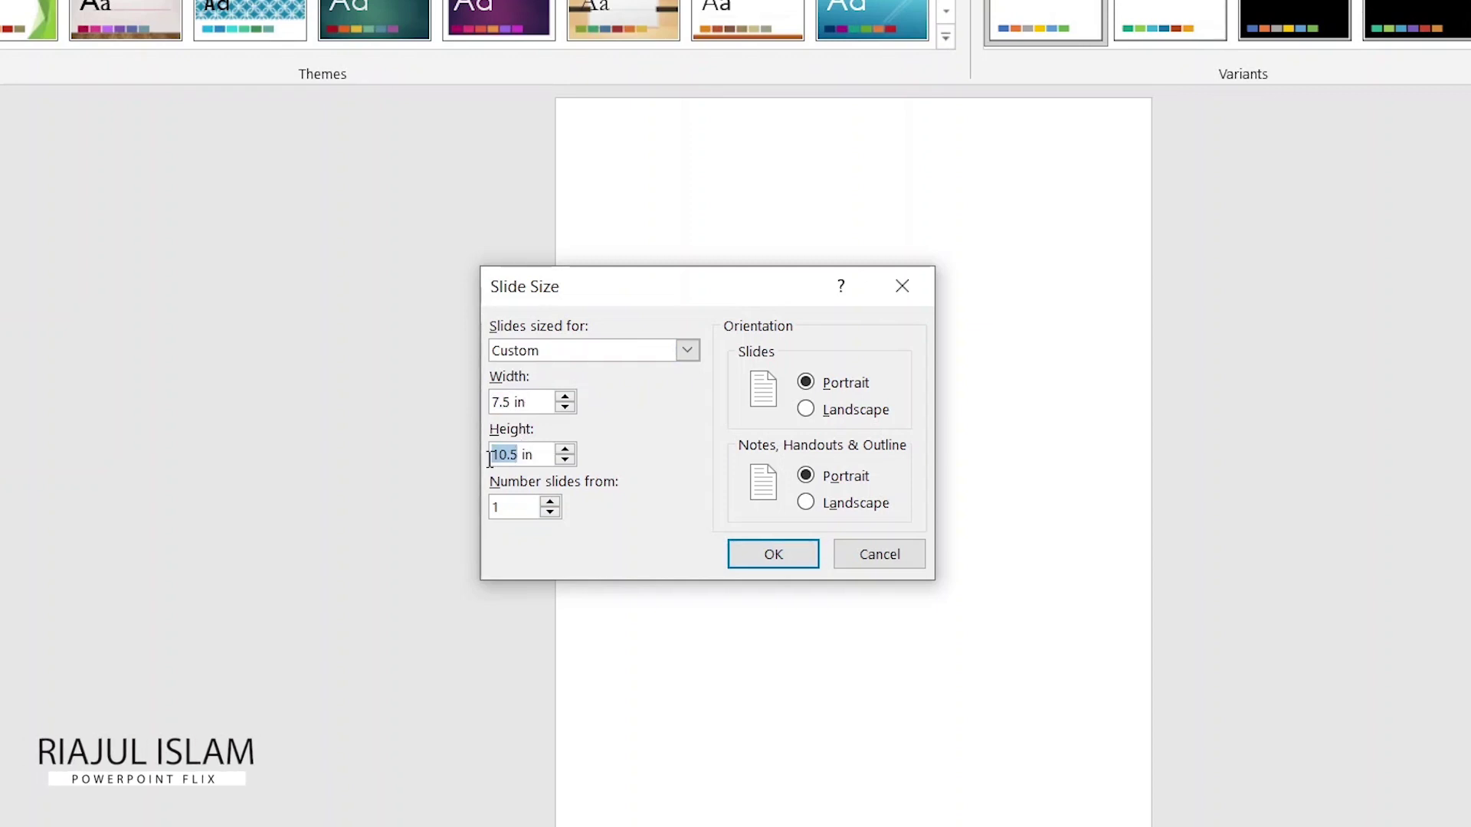
click(834, 385)
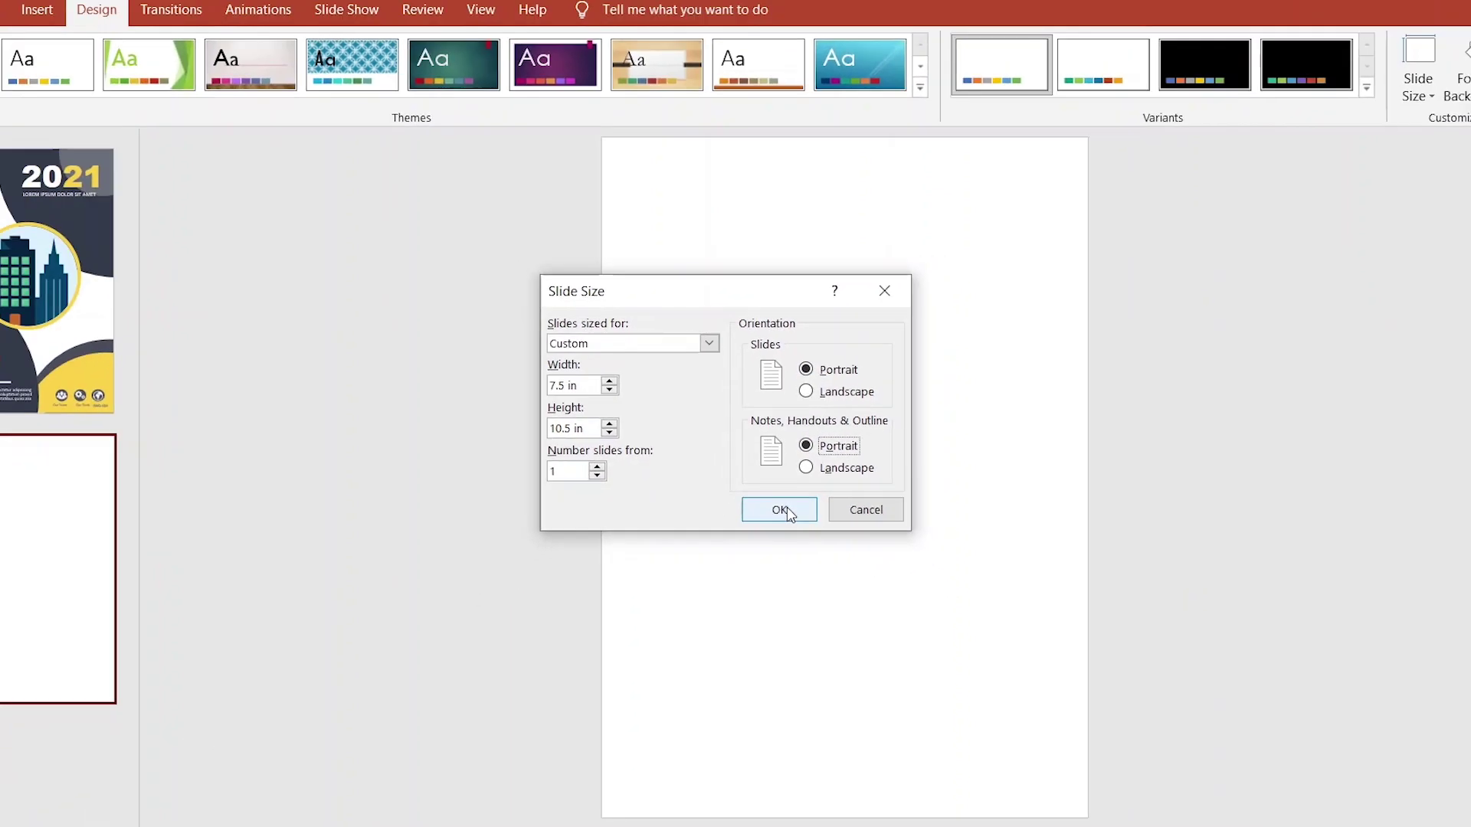
click(783, 554)
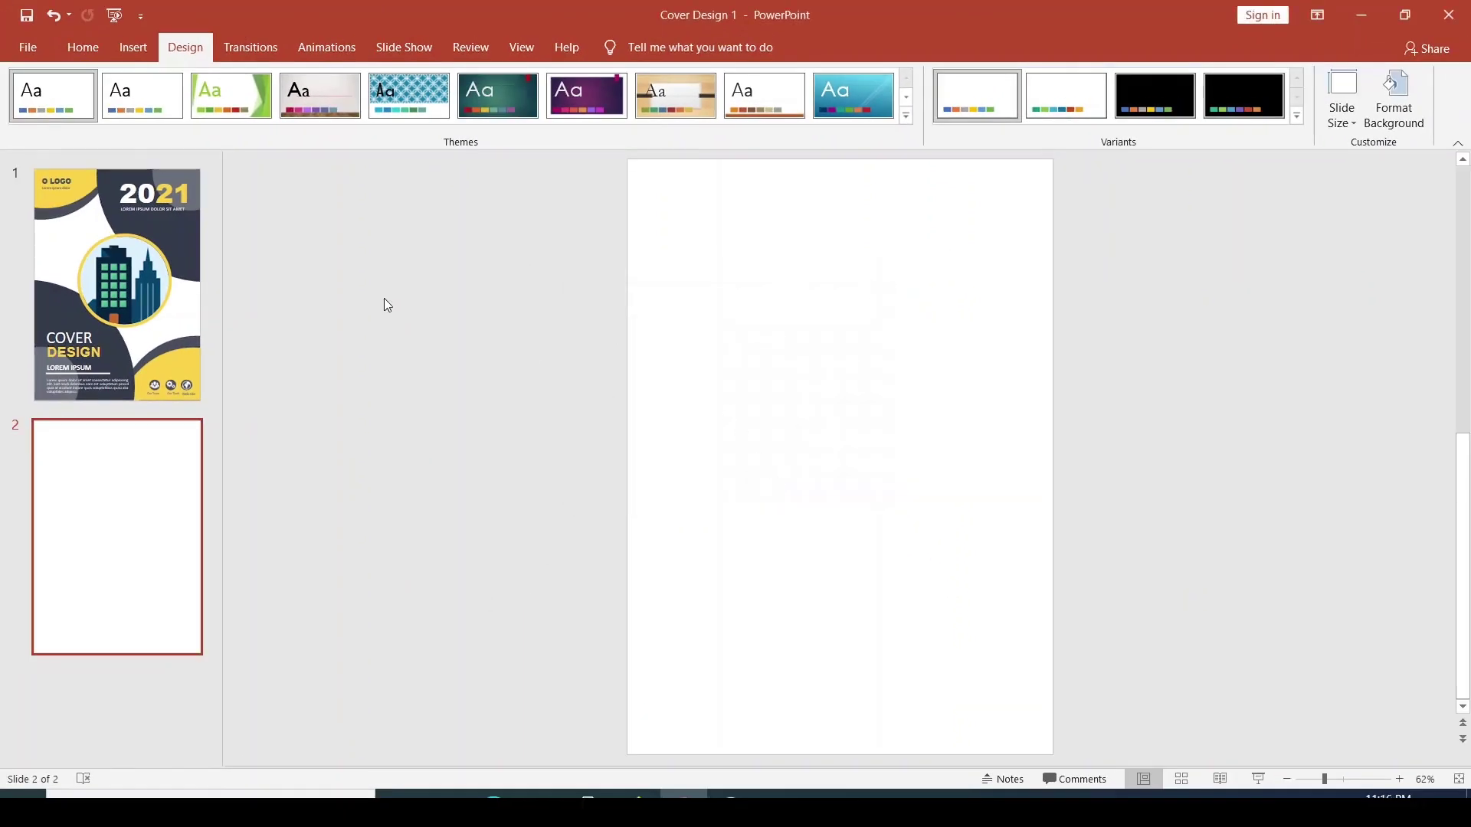
- Draw a large oval and move it toward the lower-left of slide 2
click(73, 48)
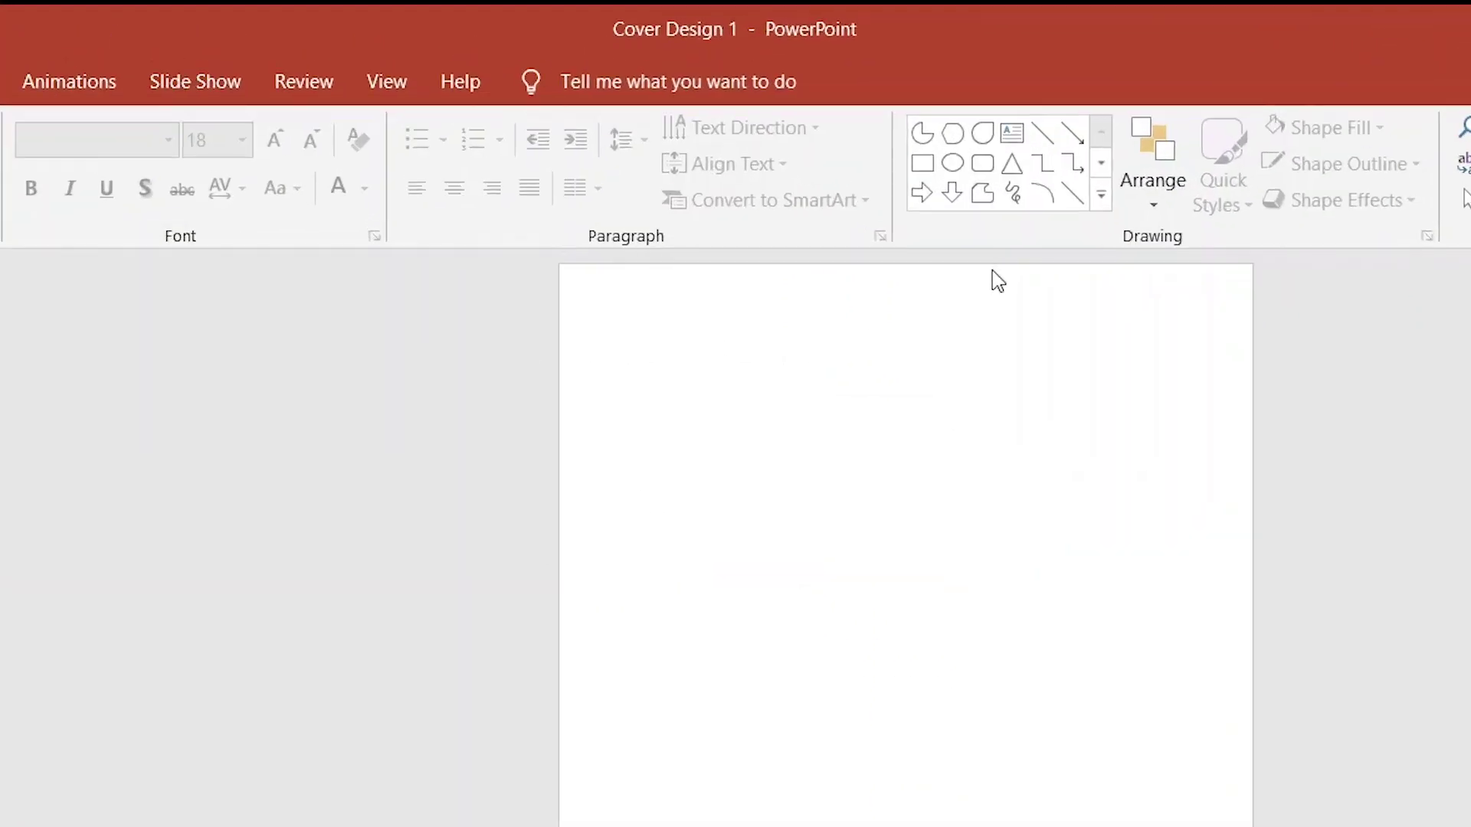
click(944, 175)
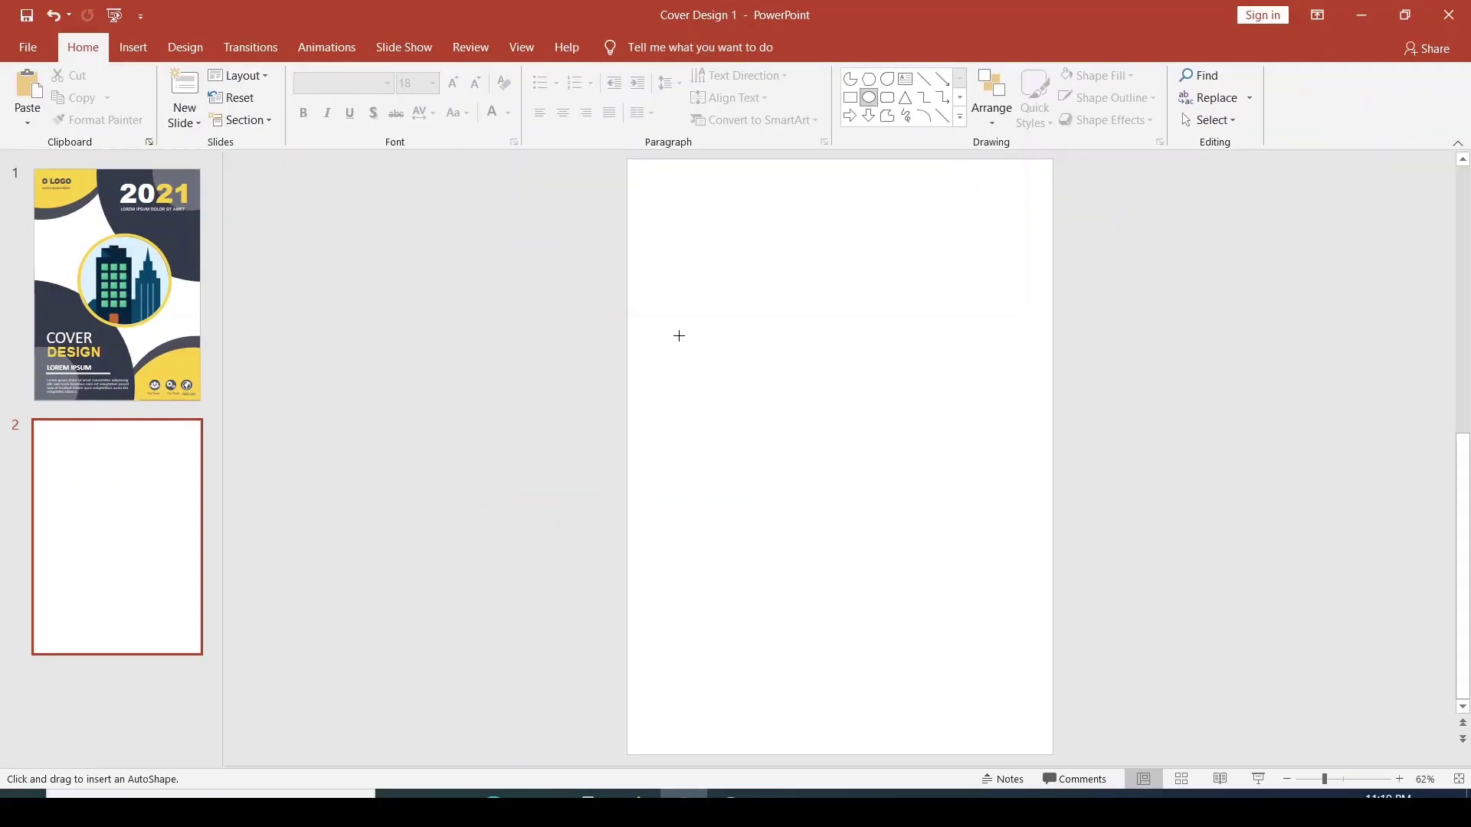
drag(678, 336, 1019, 754)
drag(953, 579, 727, 713)
mouse_move(647, 470)
mouse_down()
mouse_move(646, 442)
mouse_move(689, 456)
mouse_up()
scroll(837, 416, down, 2)
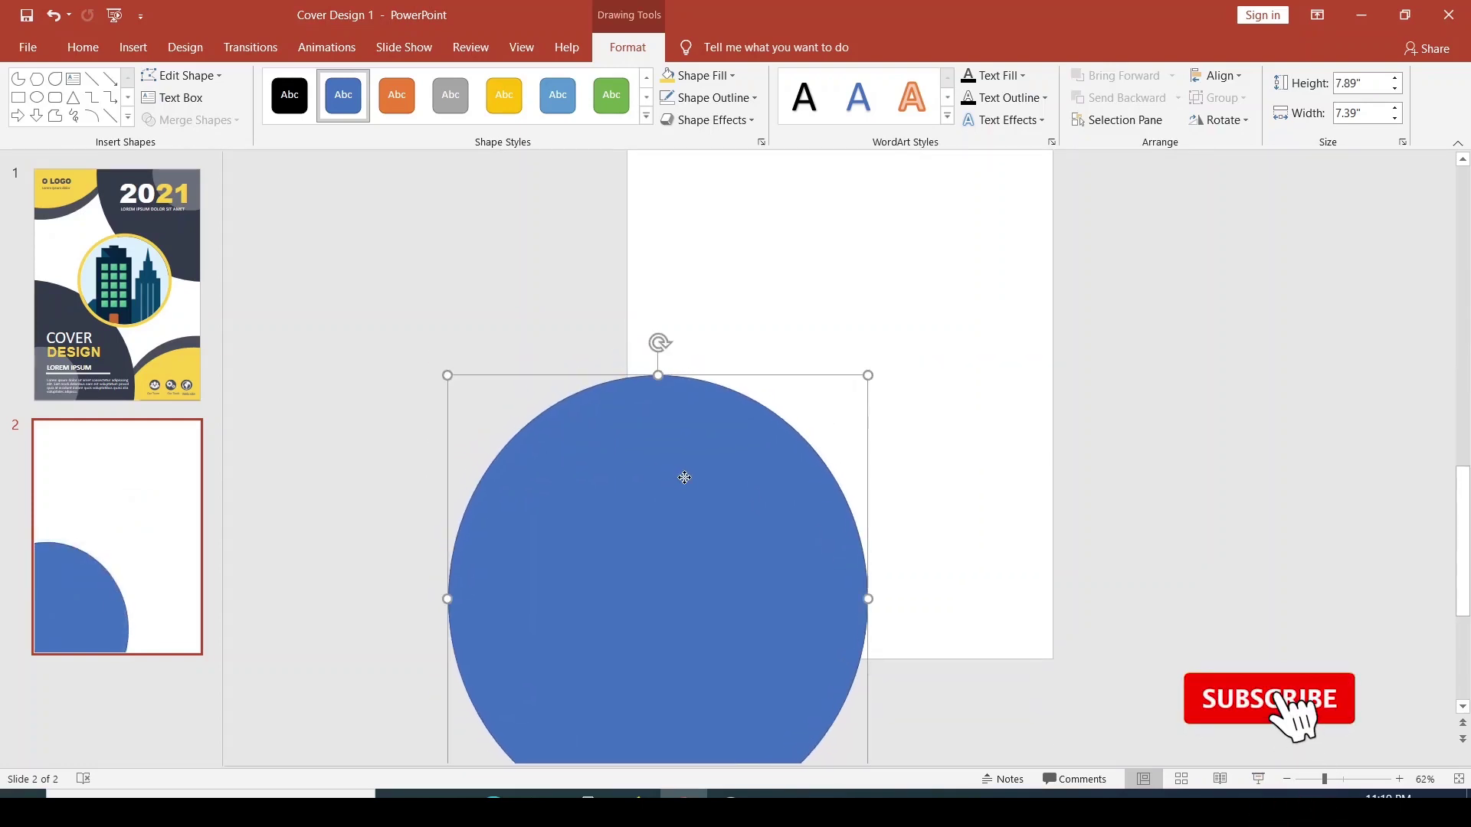
- Enlarge the circle, tilt it about 15 degrees and settle it over the lower-left edge
drag(877, 585, 893, 585)
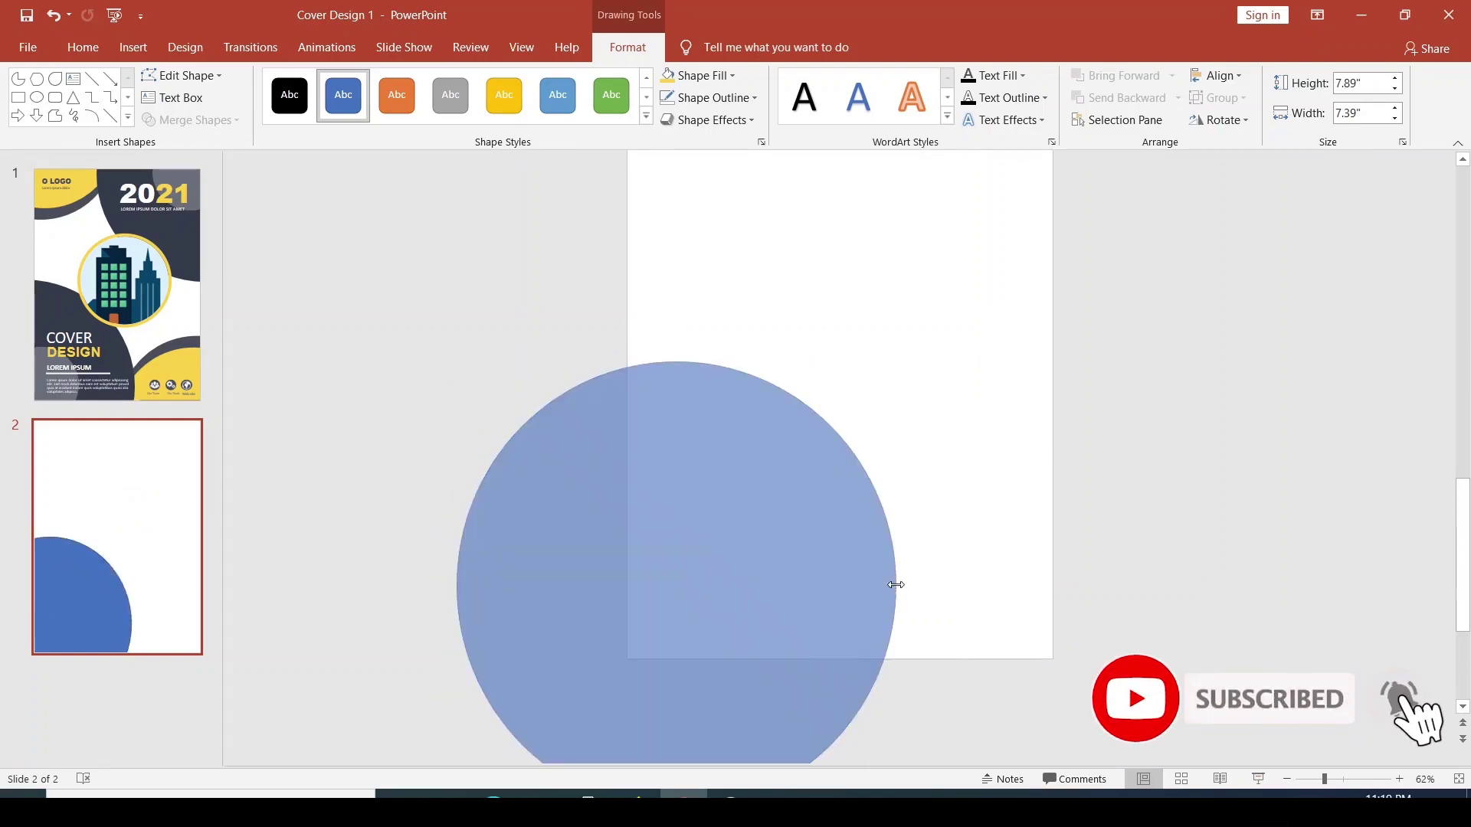
drag(674, 327, 612, 316)
drag(609, 383, 602, 432)
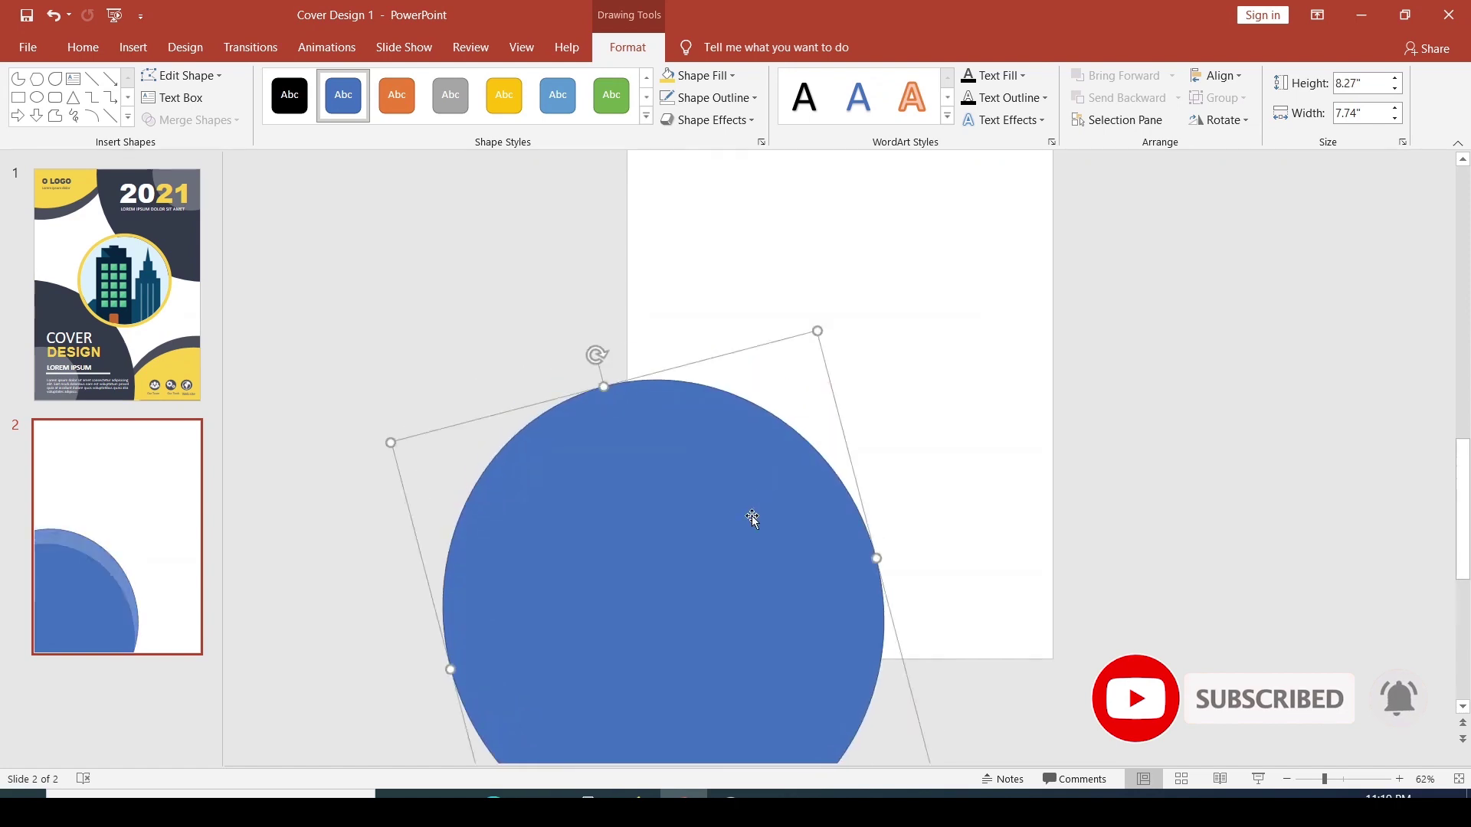
drag(755, 528, 753, 766)
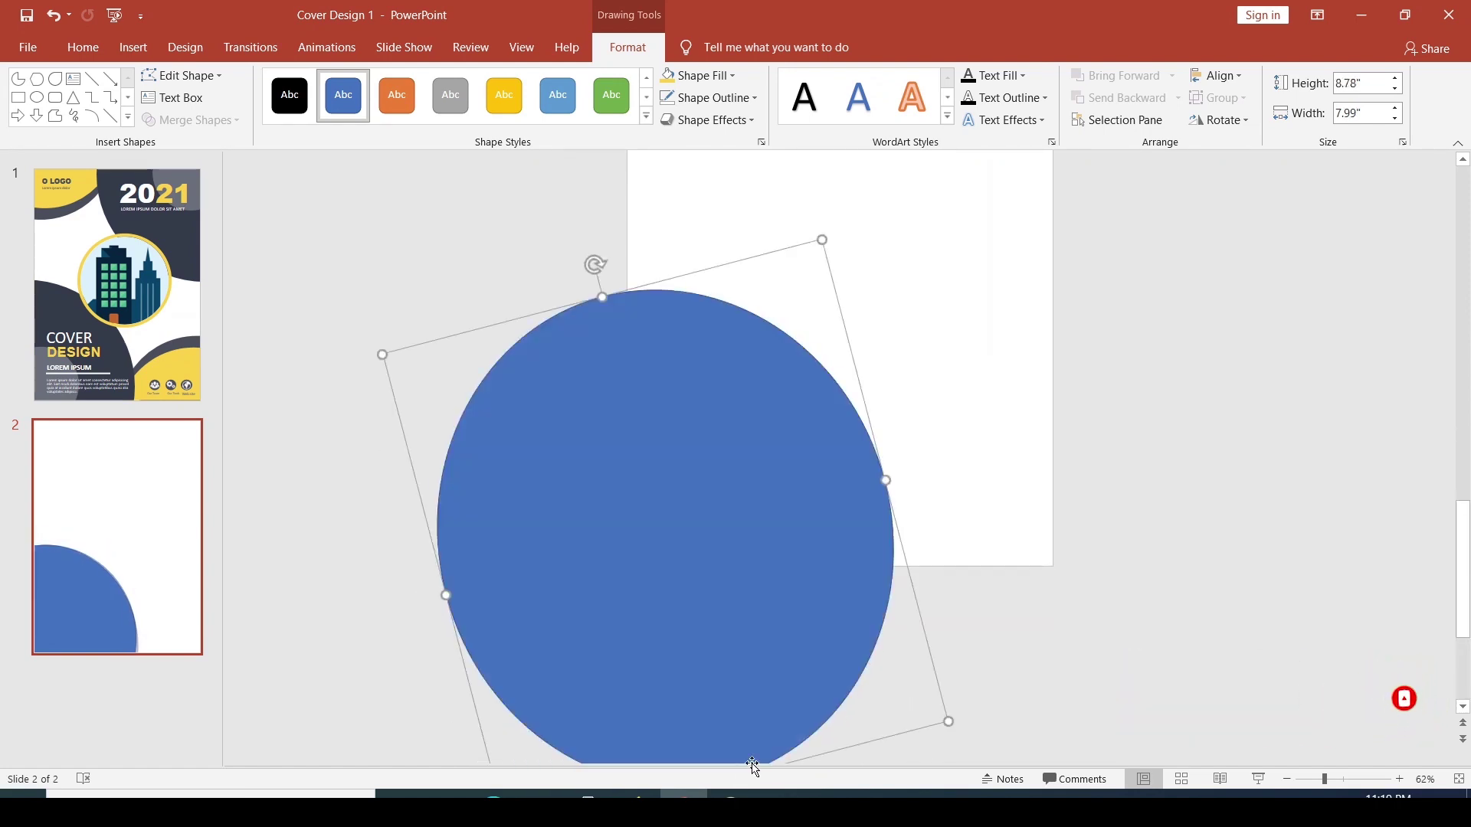
drag(601, 298, 600, 288)
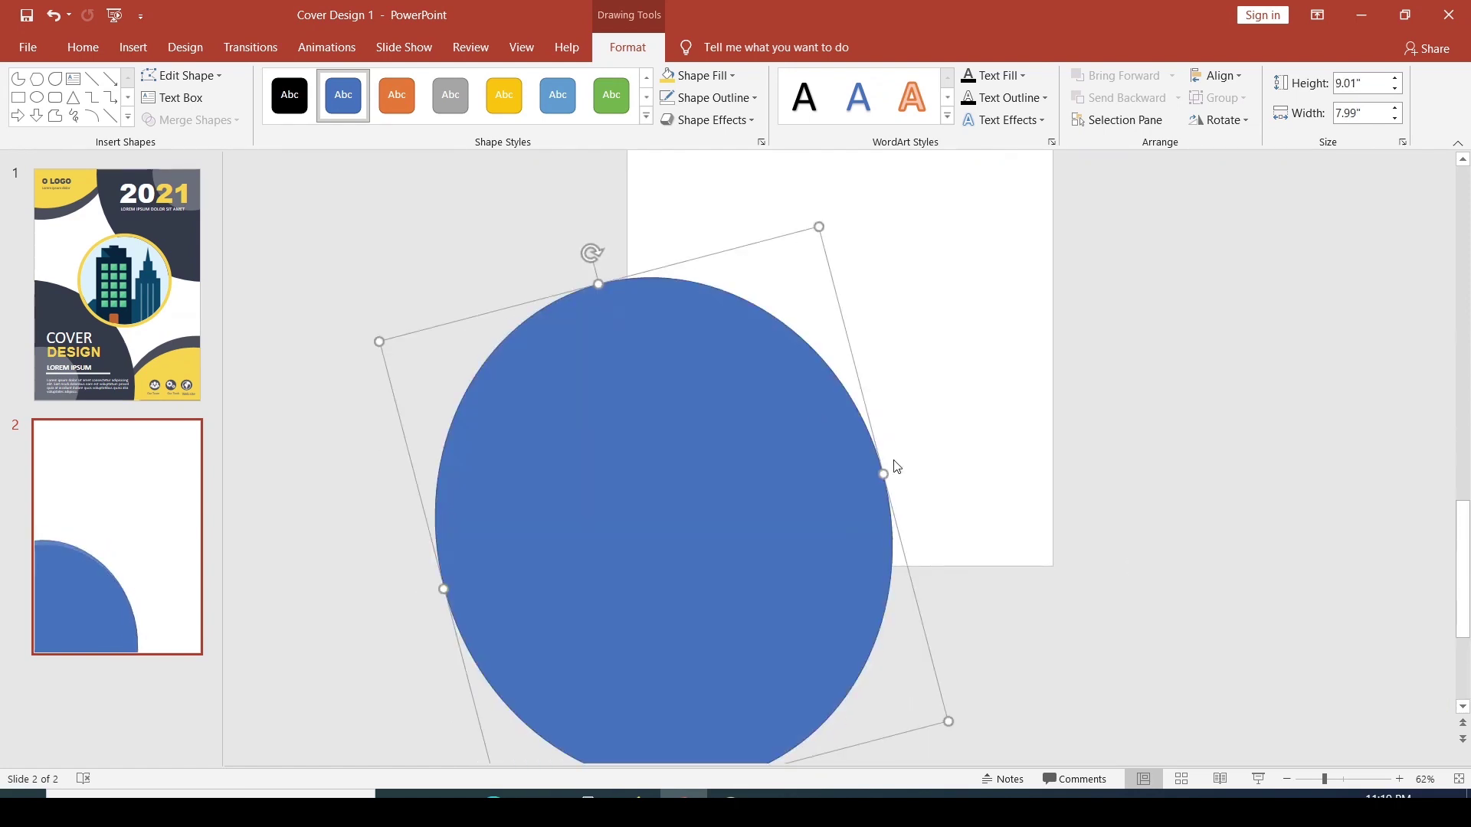
drag(891, 464, 898, 466)
drag(797, 469, 783, 453)
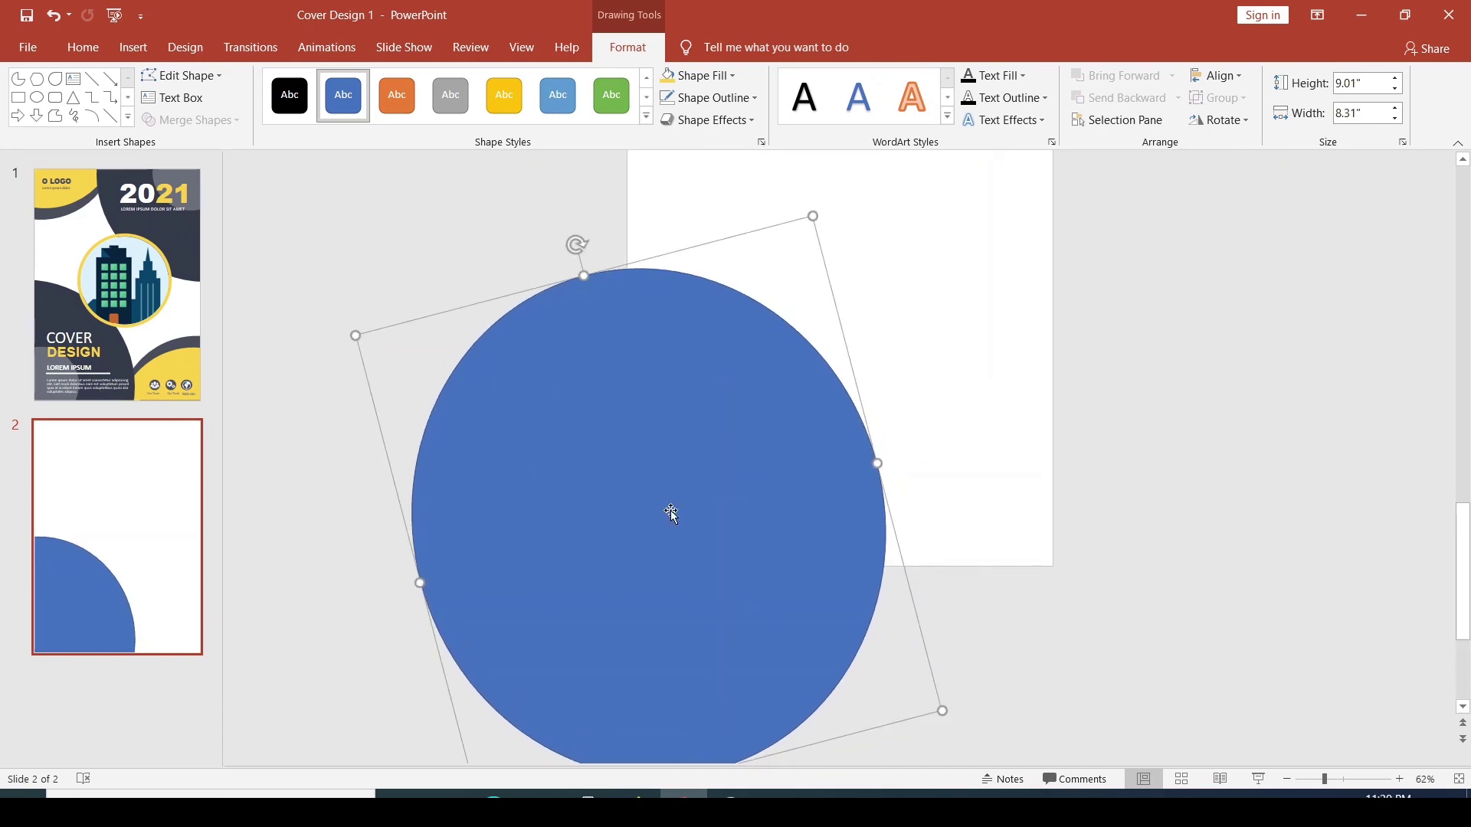
- Give the circle a dark slate grey fill and matching outline
click(671, 136)
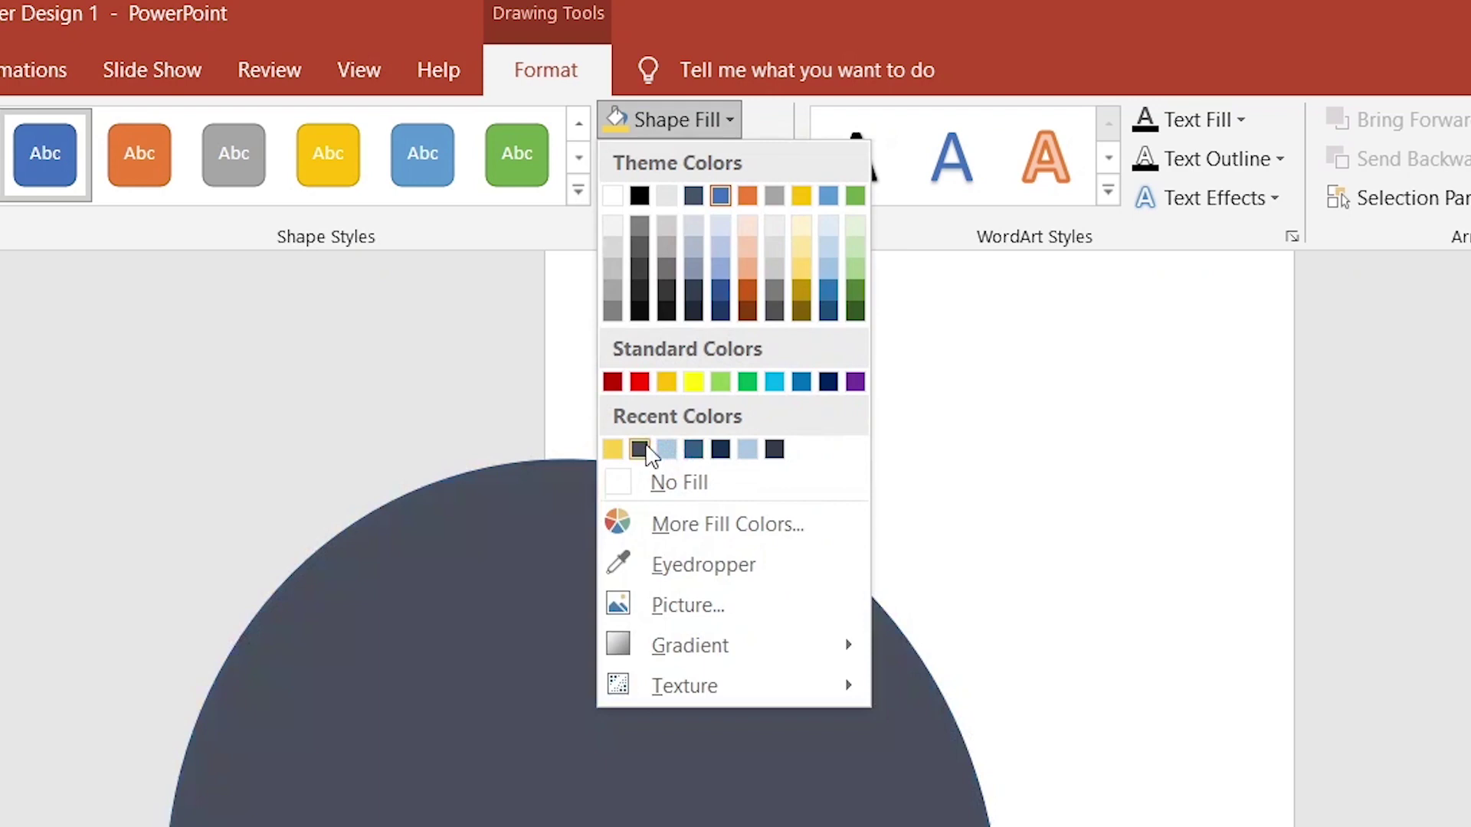
click(643, 449)
click(655, 170)
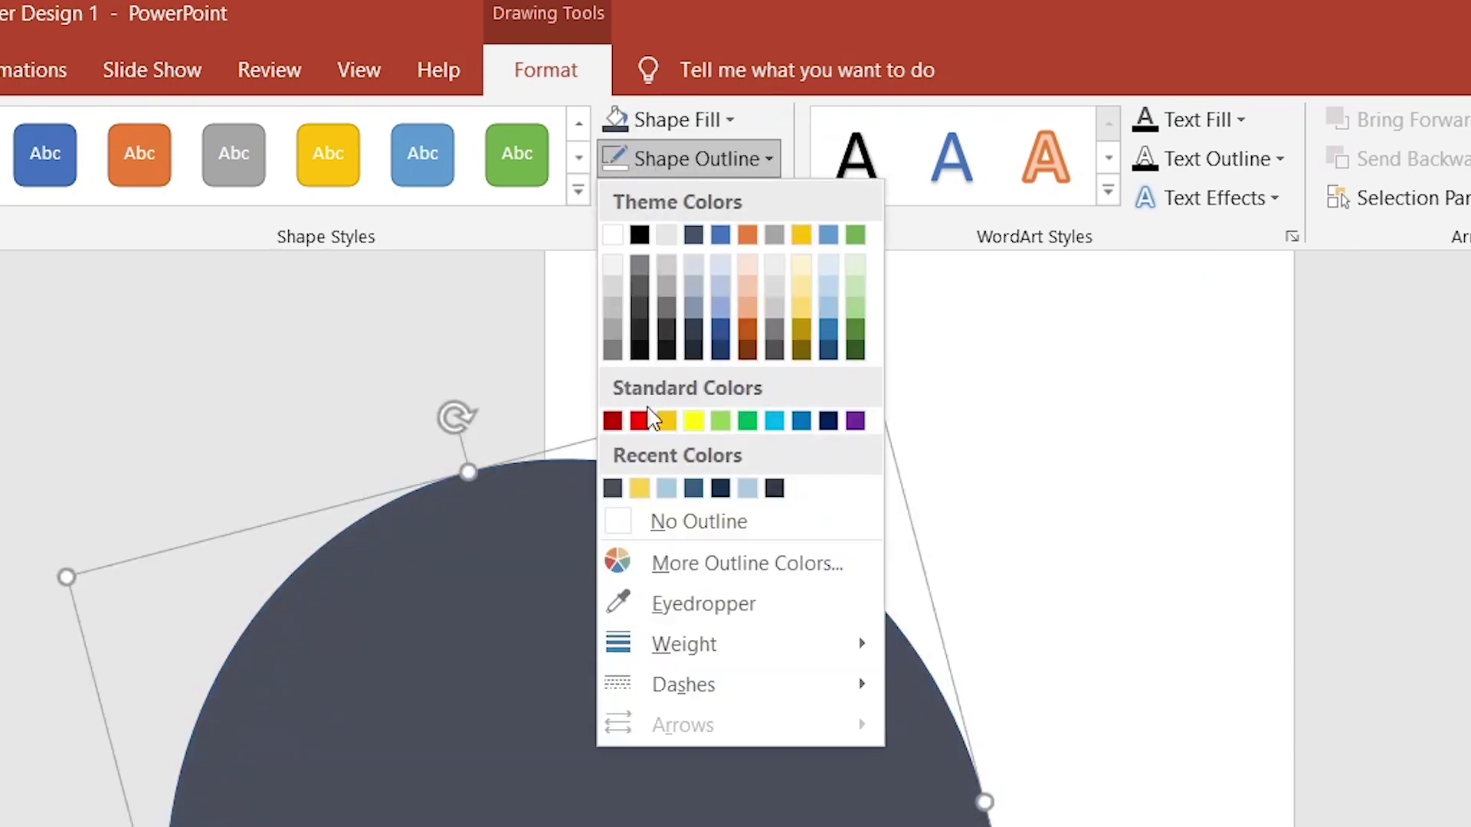
click(618, 490)
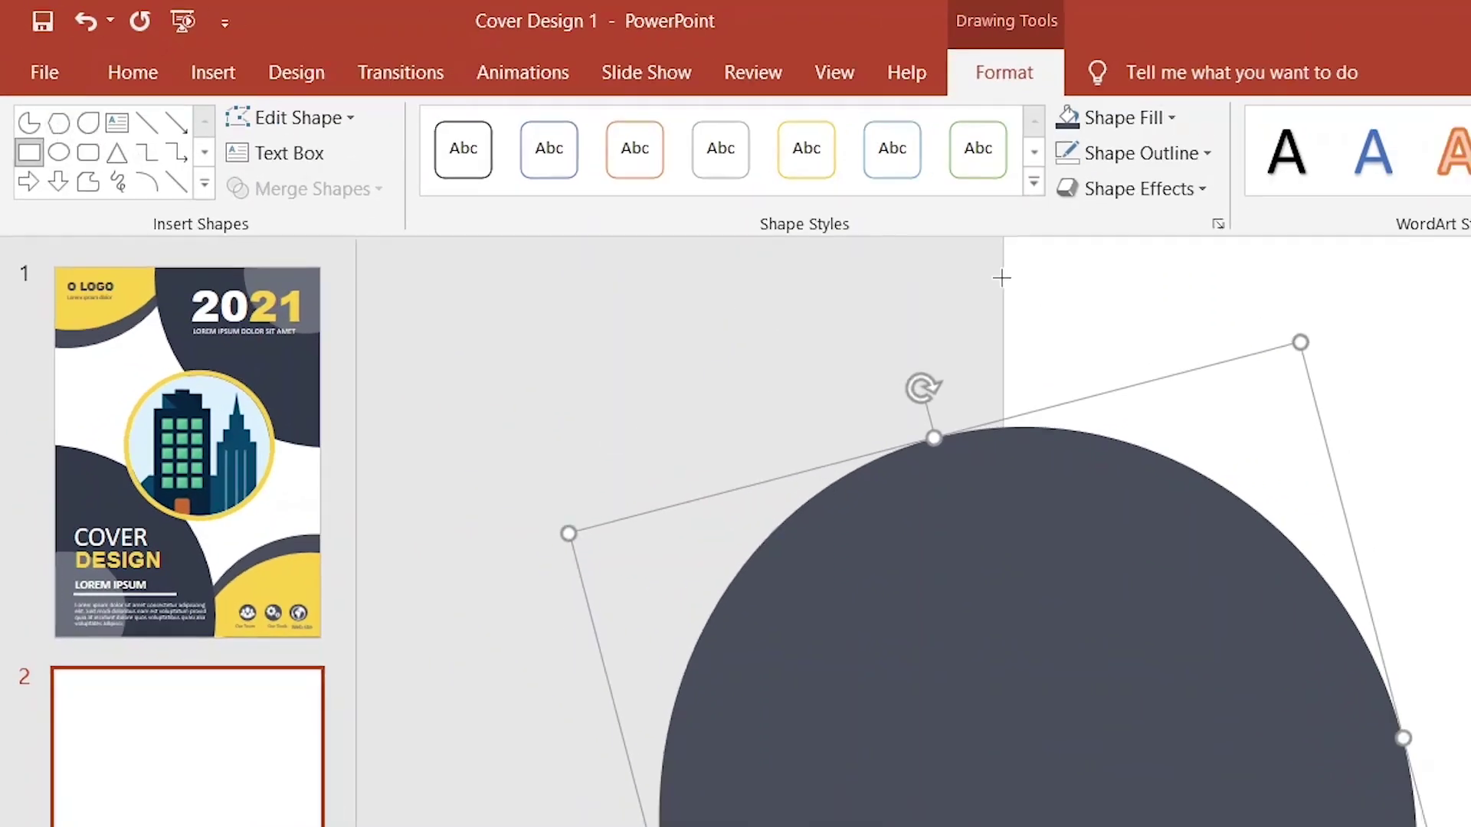
- Subtract a rectangle from the circle's left side, leaving a half-circle
drag(627, 175, 441, 704)
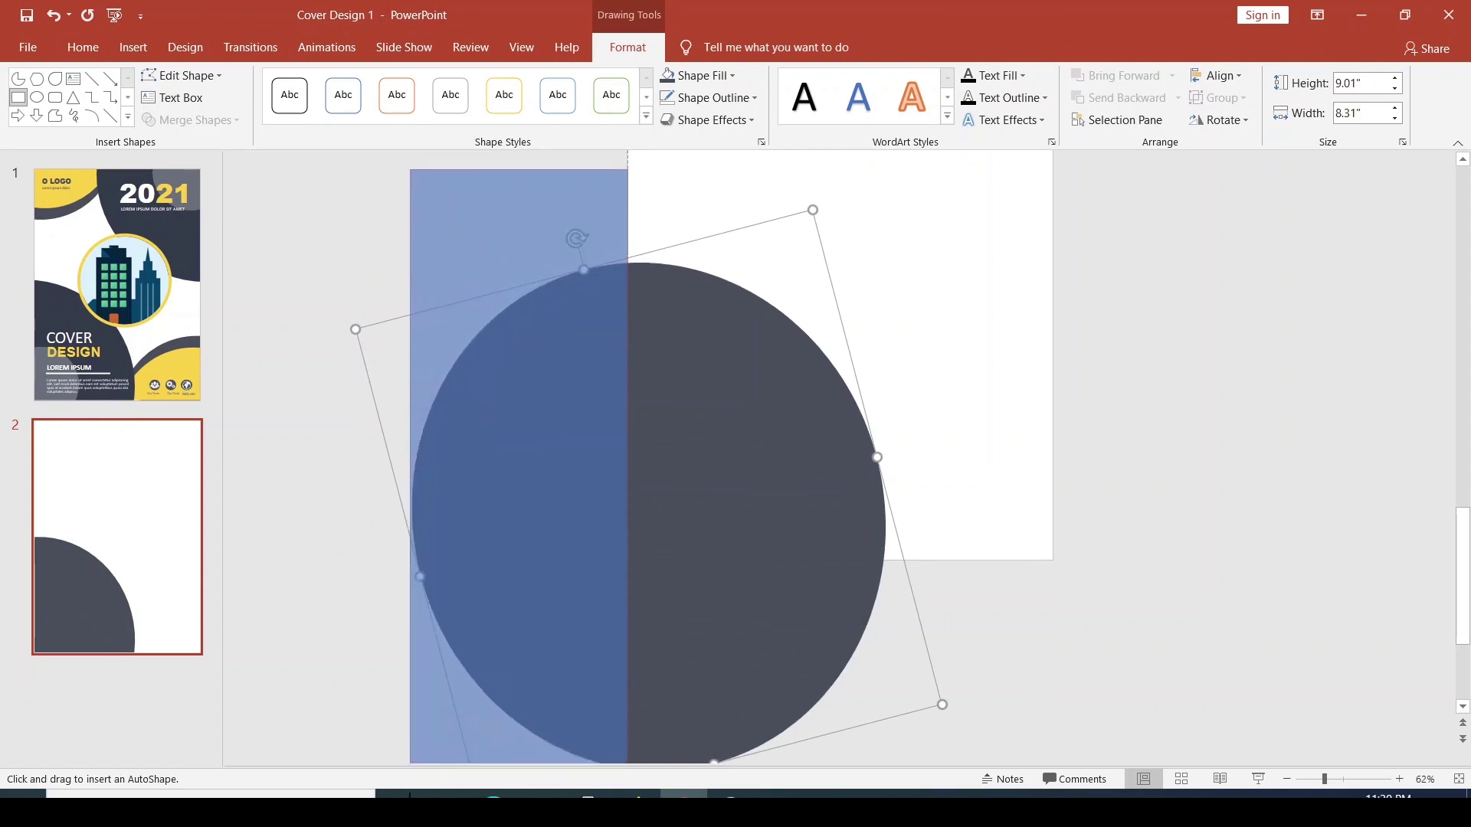
drag(441, 705, 362, 794)
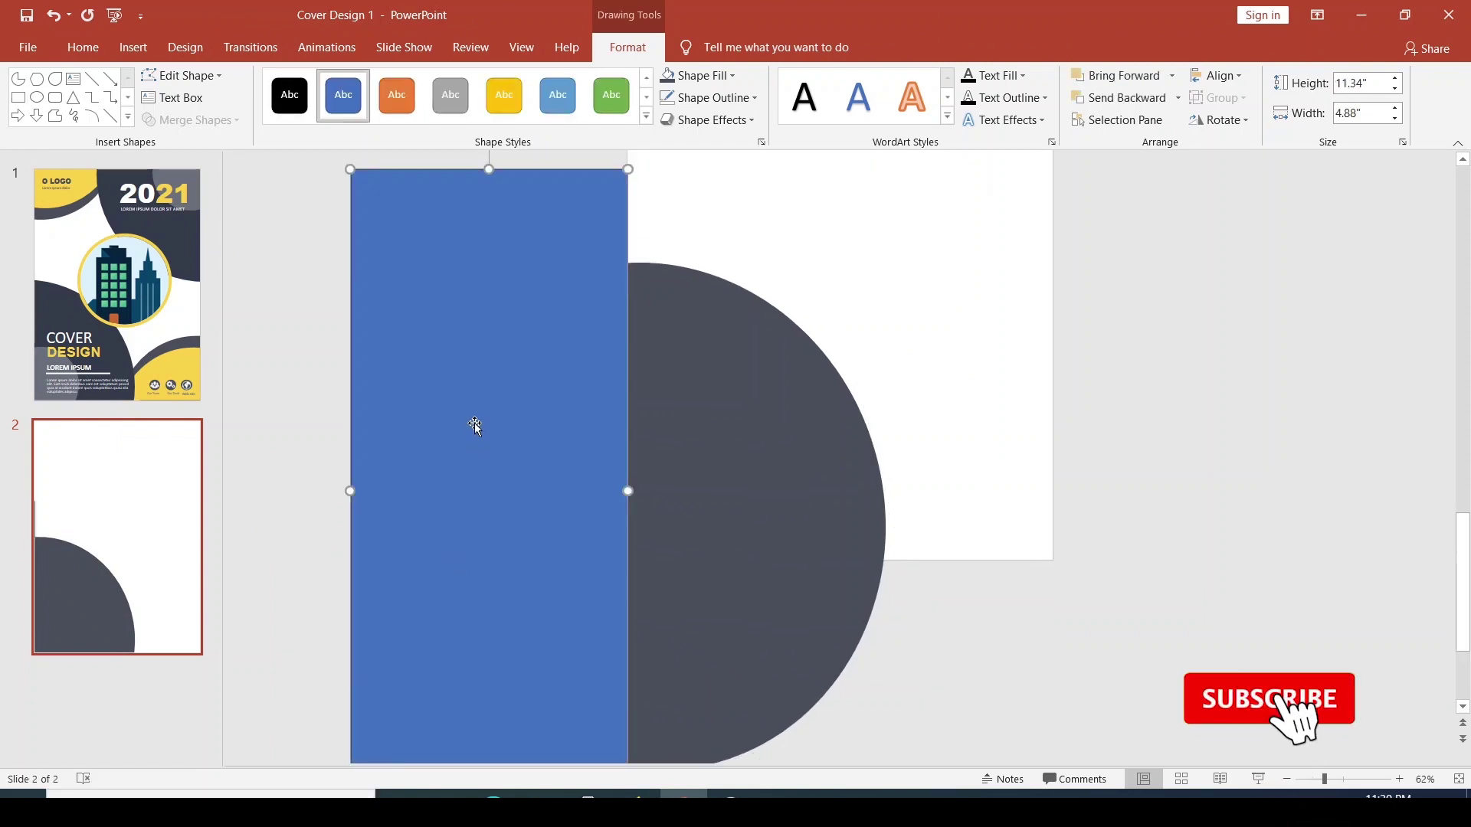
click(761, 450)
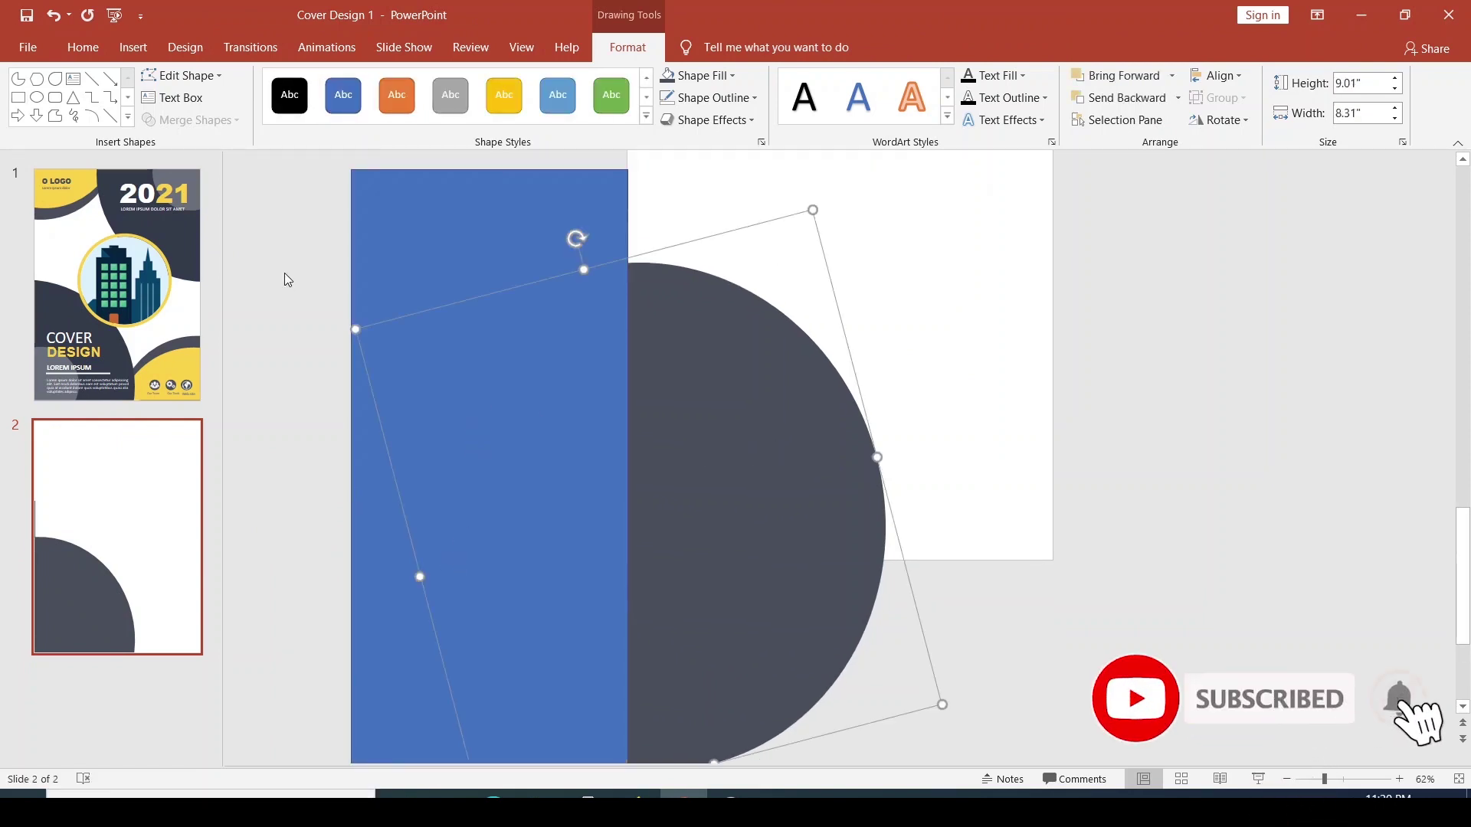
shift+click(394, 215)
click(279, 166)
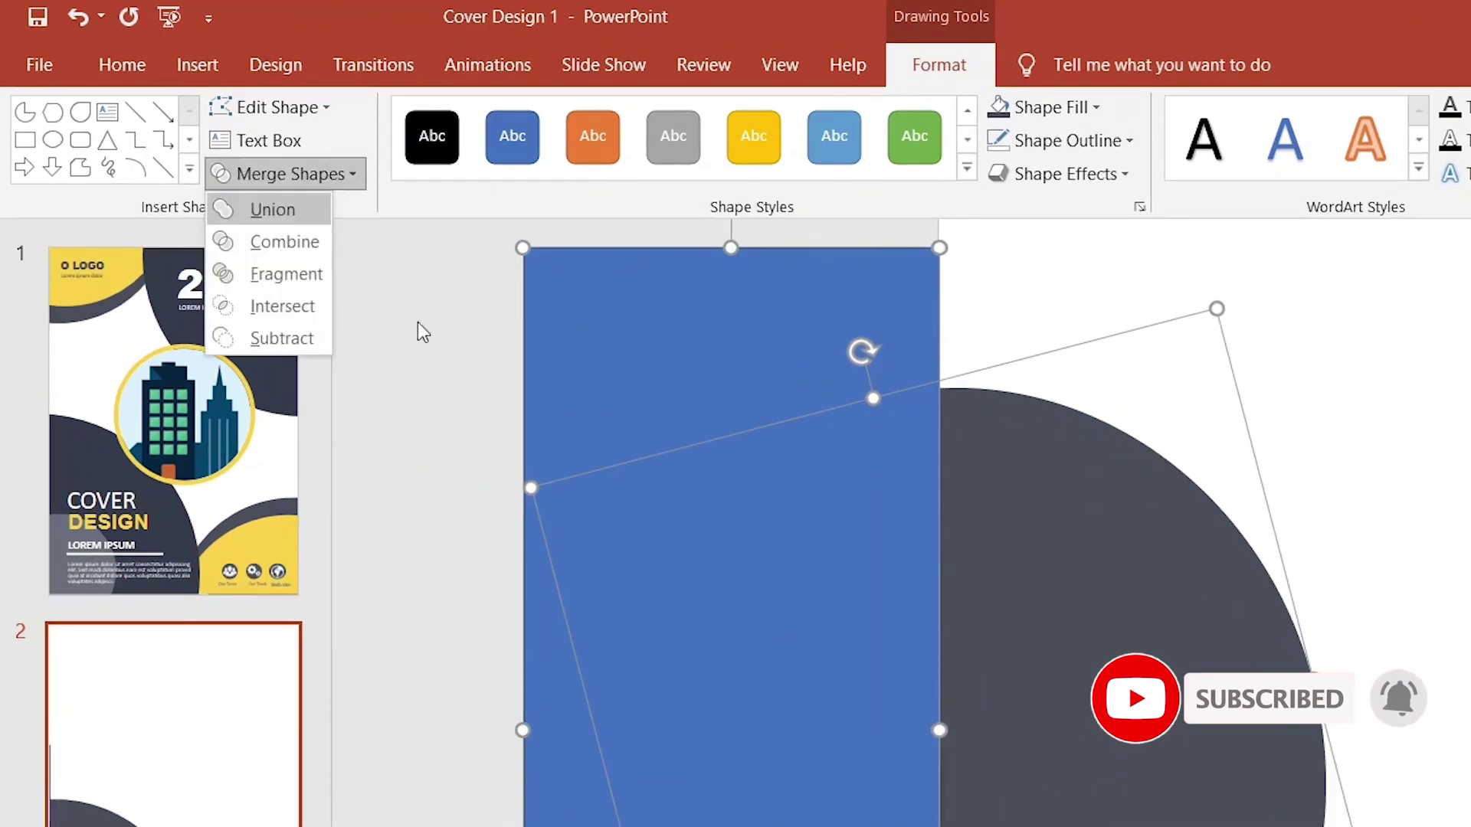
click(270, 339)
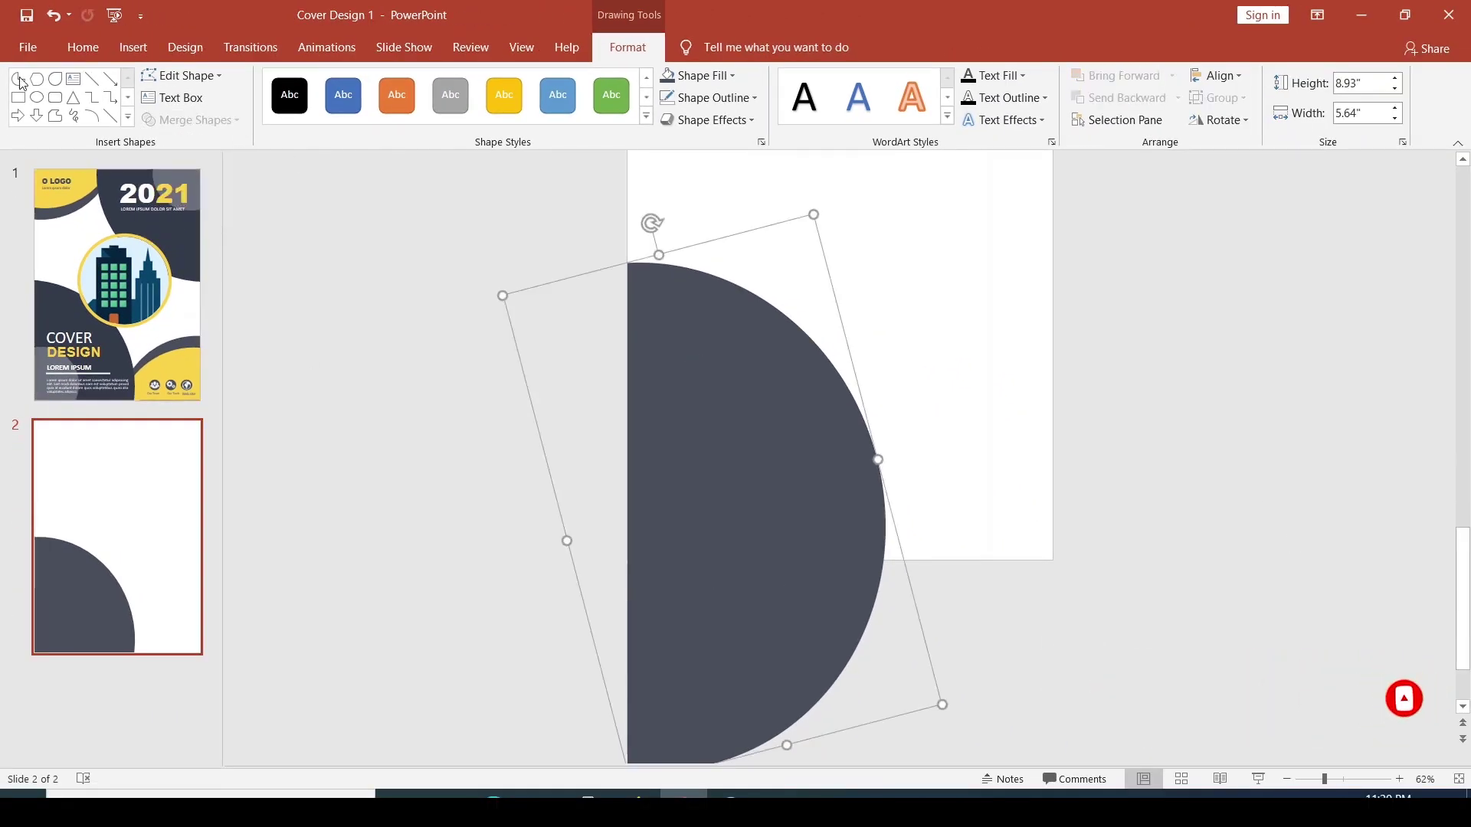
- Subtract a lower rectangle from the half-circle to leave a bottom-left quarter-circle
drag(1047, 565, 344, 764)
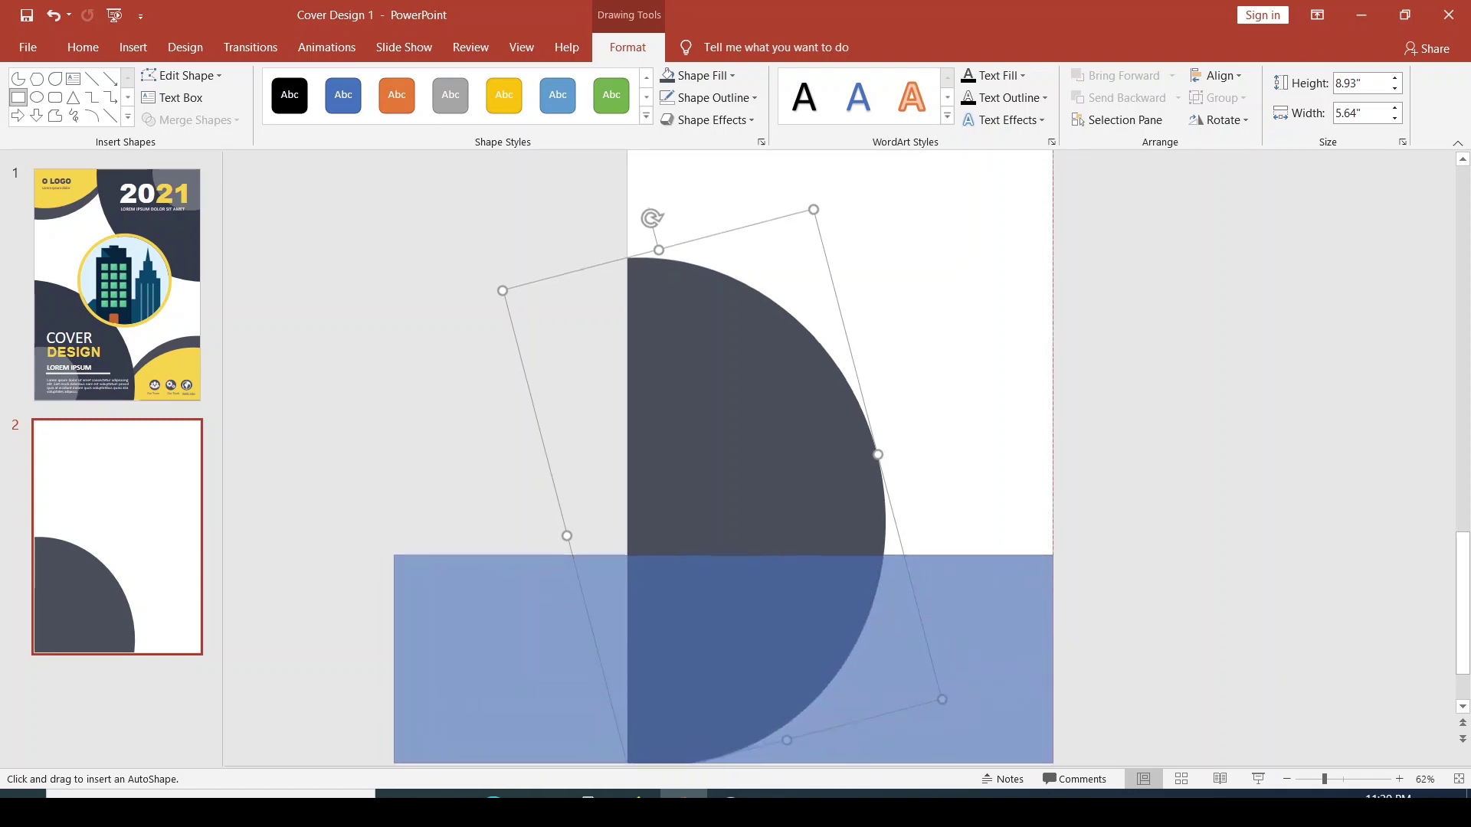
shift+click(712, 571)
click(190, 120)
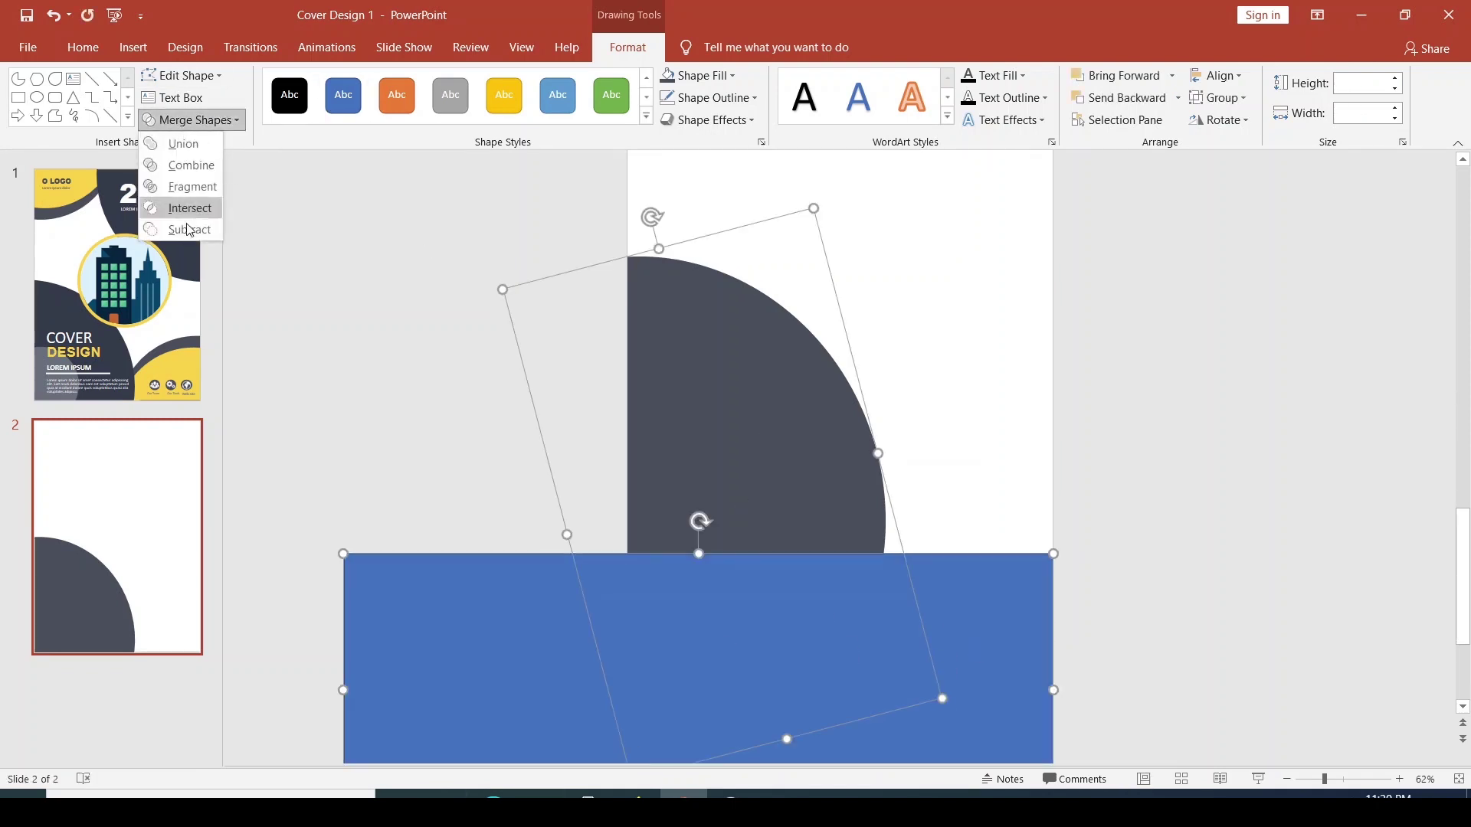
click(191, 227)
click(416, 394)
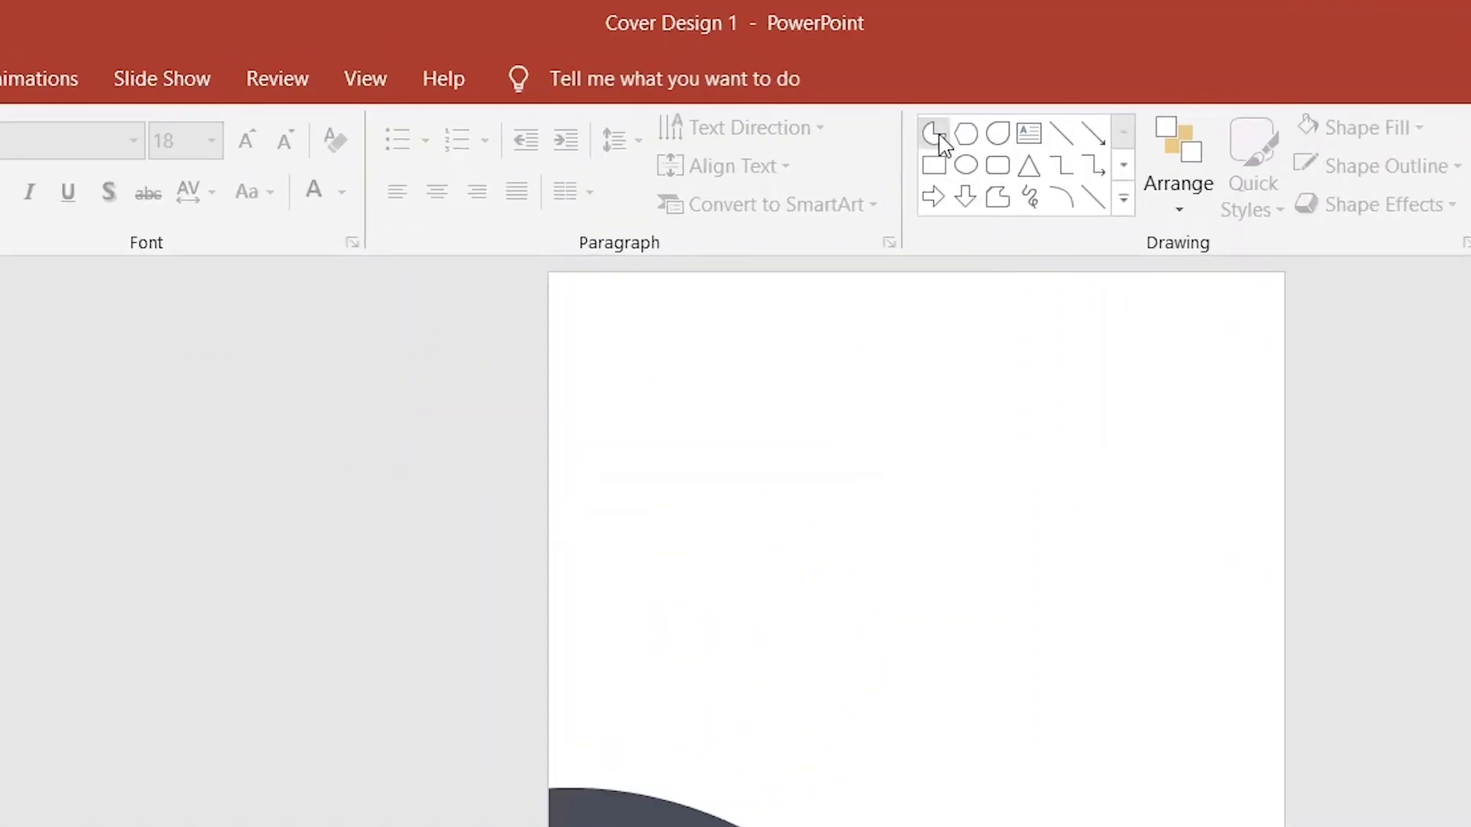
- Draw a pie shape, rotate it and enlarge it into the bottom-left corner
click(935, 135)
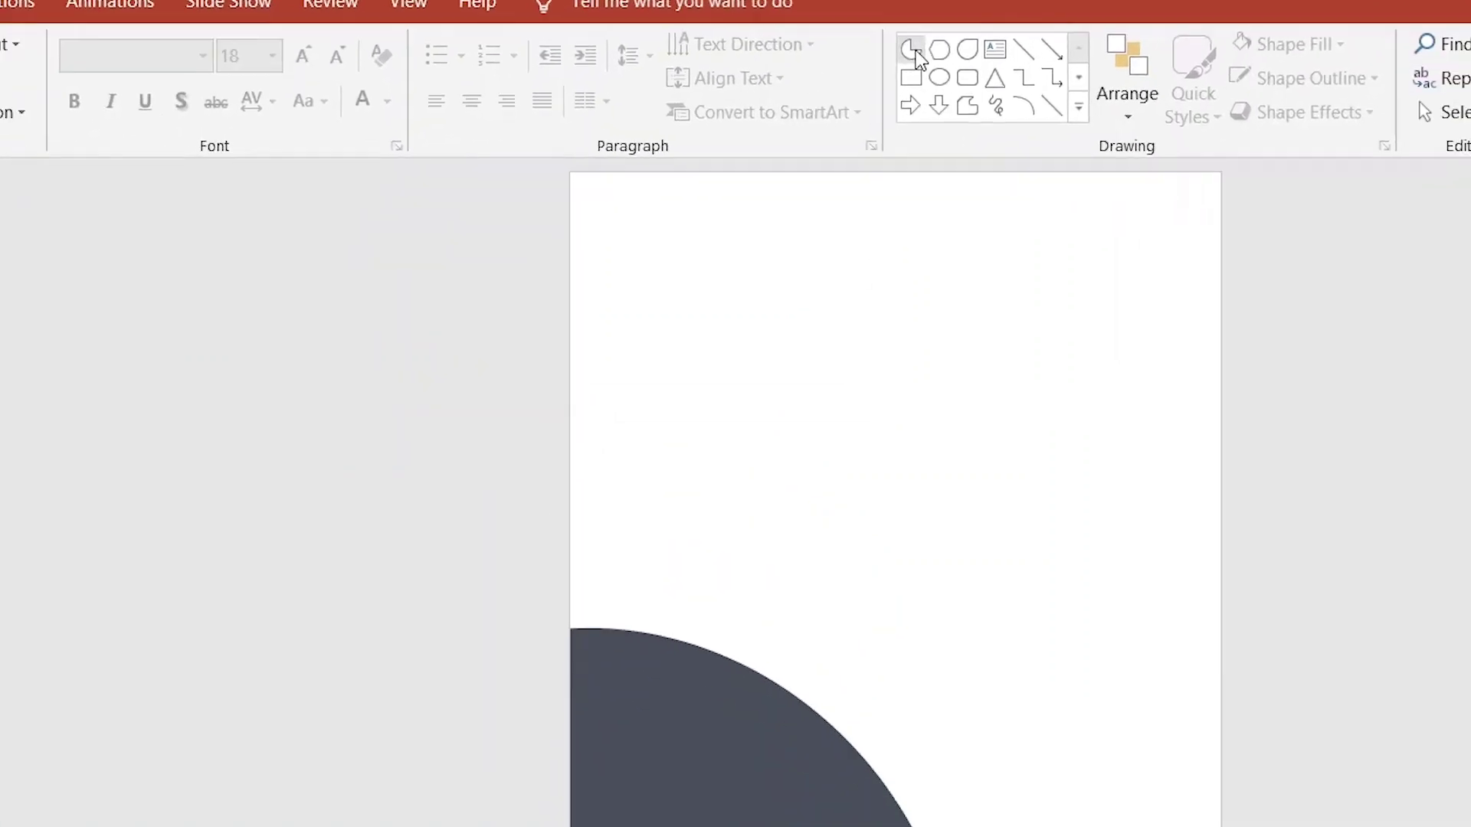
drag(739, 528, 813, 600)
mouse_move(742, 433)
mouse_down()
mouse_move(671, 717)
mouse_move(726, 714)
mouse_up()
drag(728, 564, 605, 749)
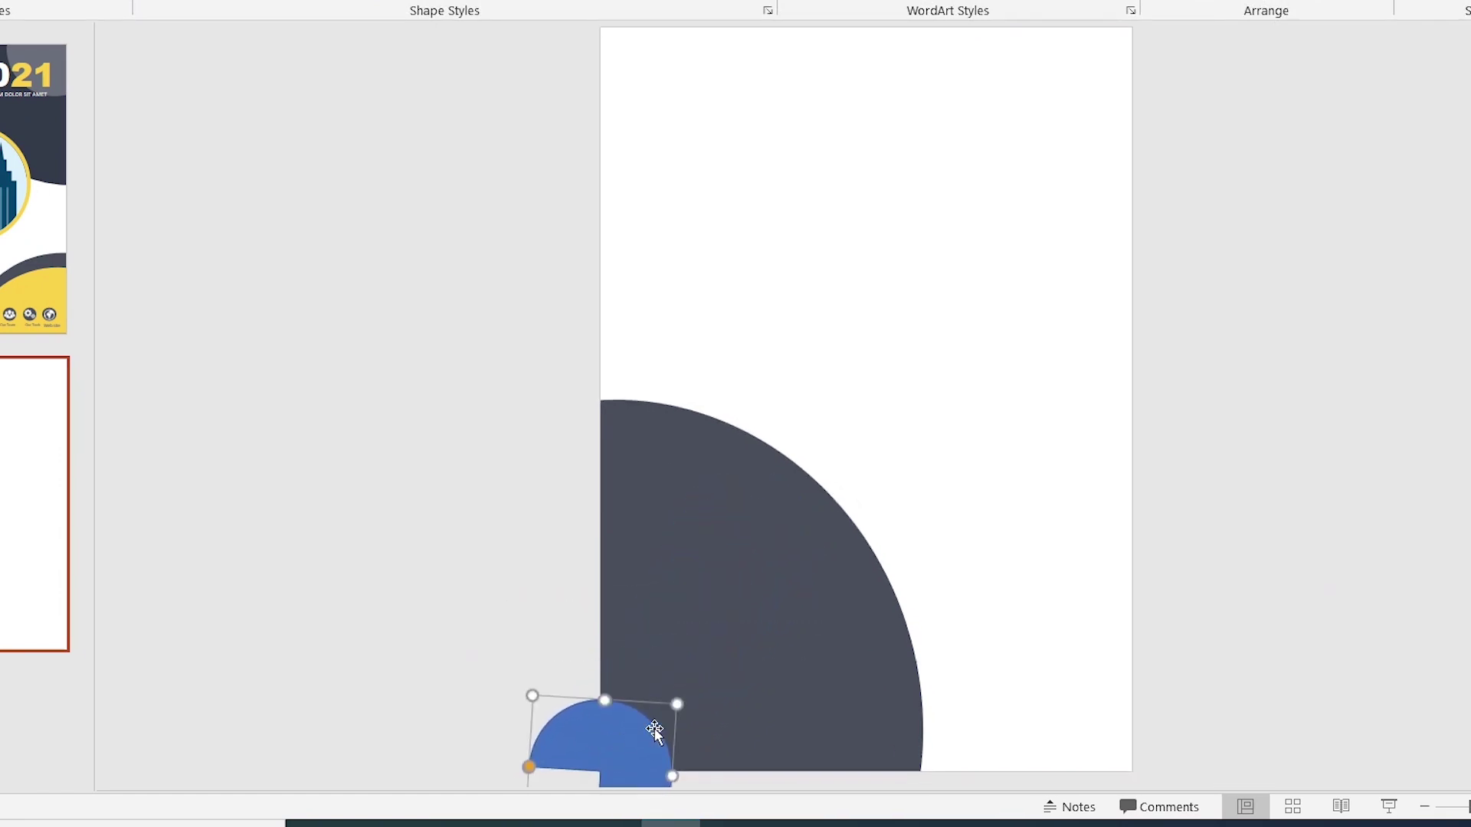
drag(679, 705, 739, 651)
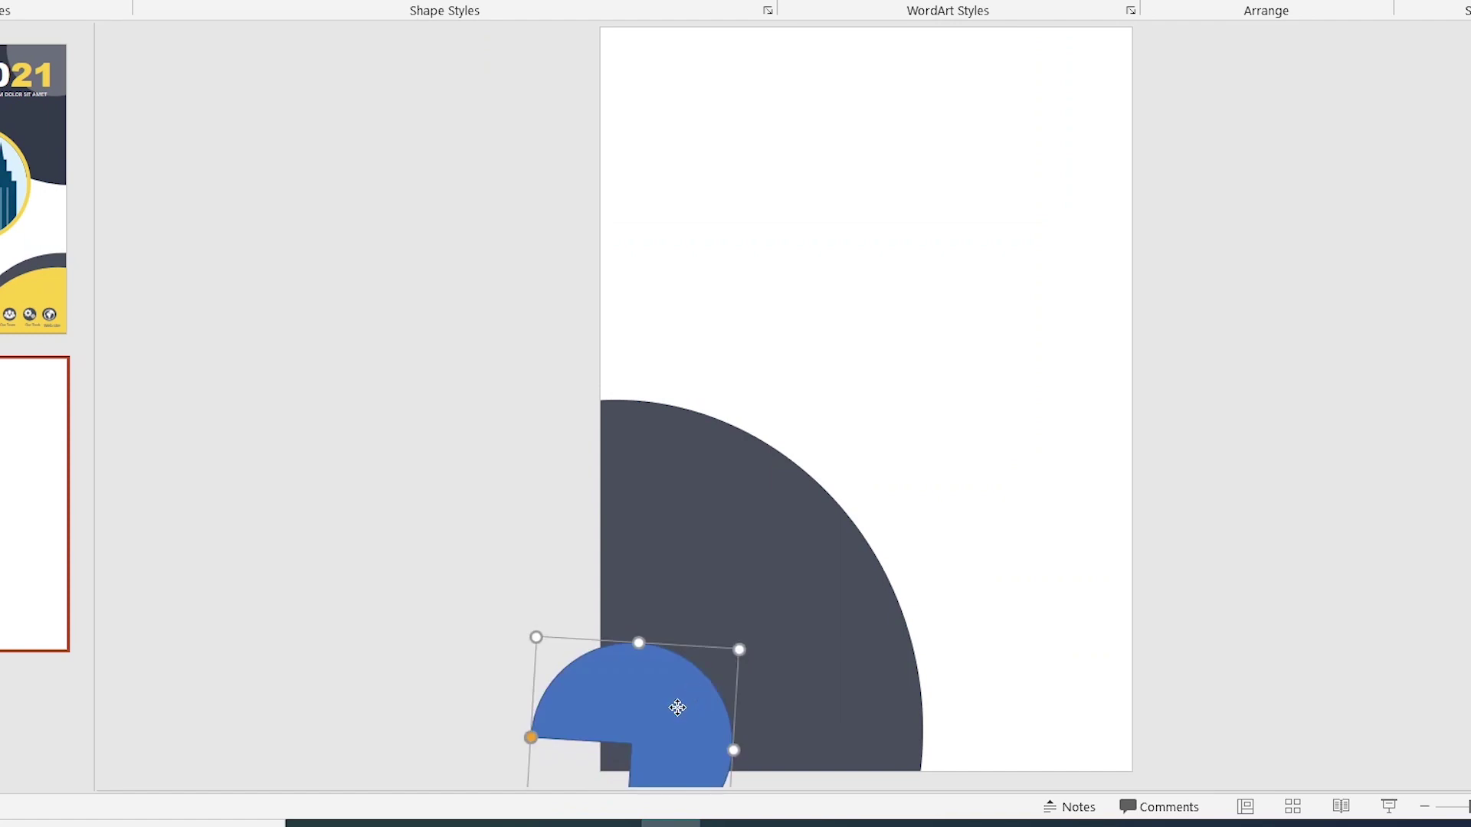
drag(678, 705, 652, 725)
drag(710, 669, 735, 653)
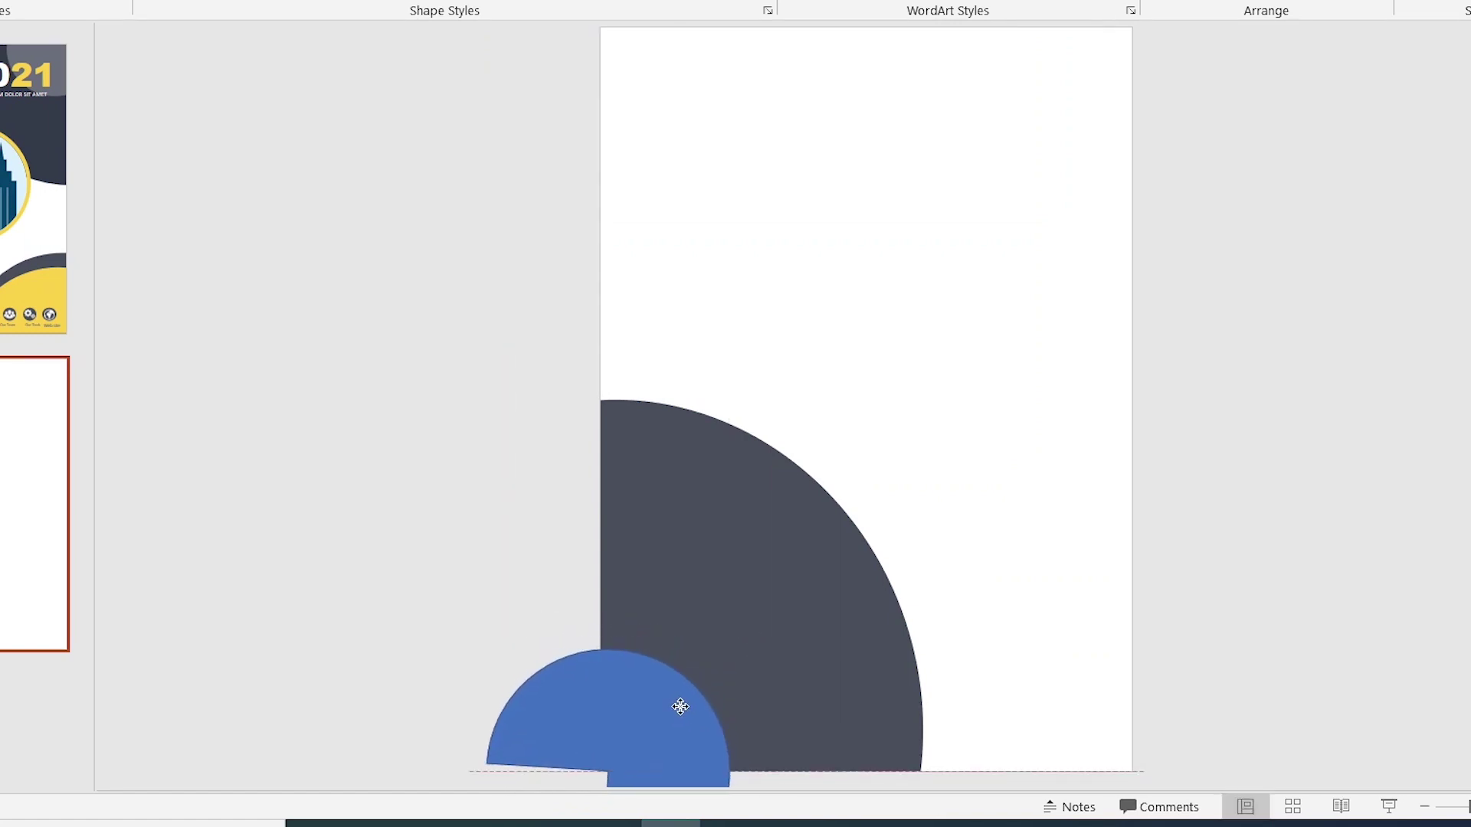
drag(689, 705, 685, 691)
drag(731, 641, 775, 597)
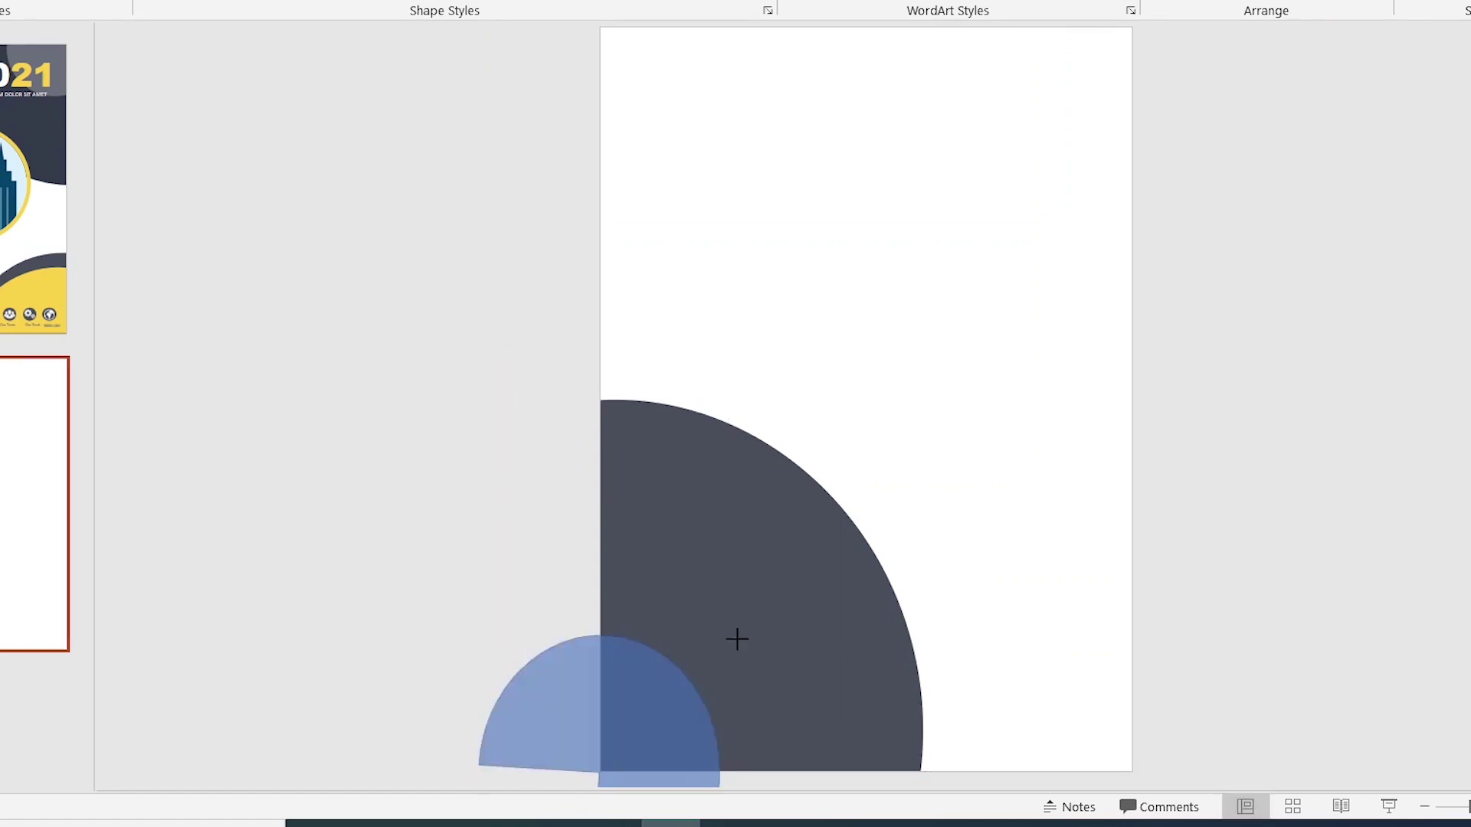
drag(712, 674, 697, 694)
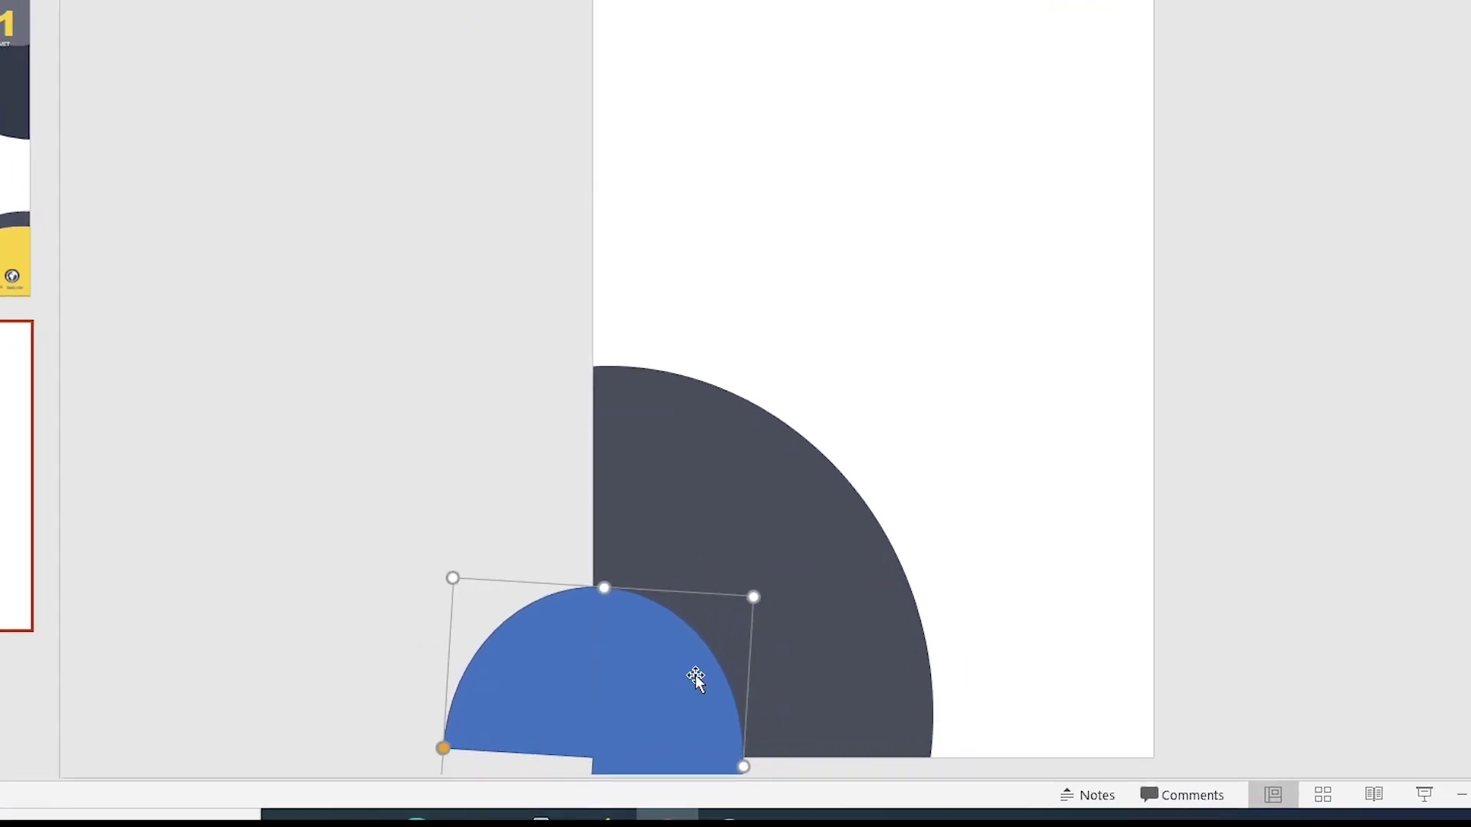
- Adjust the pie's angle handles to make it a quarter-circle wedge
drag(404, 701, 493, 604)
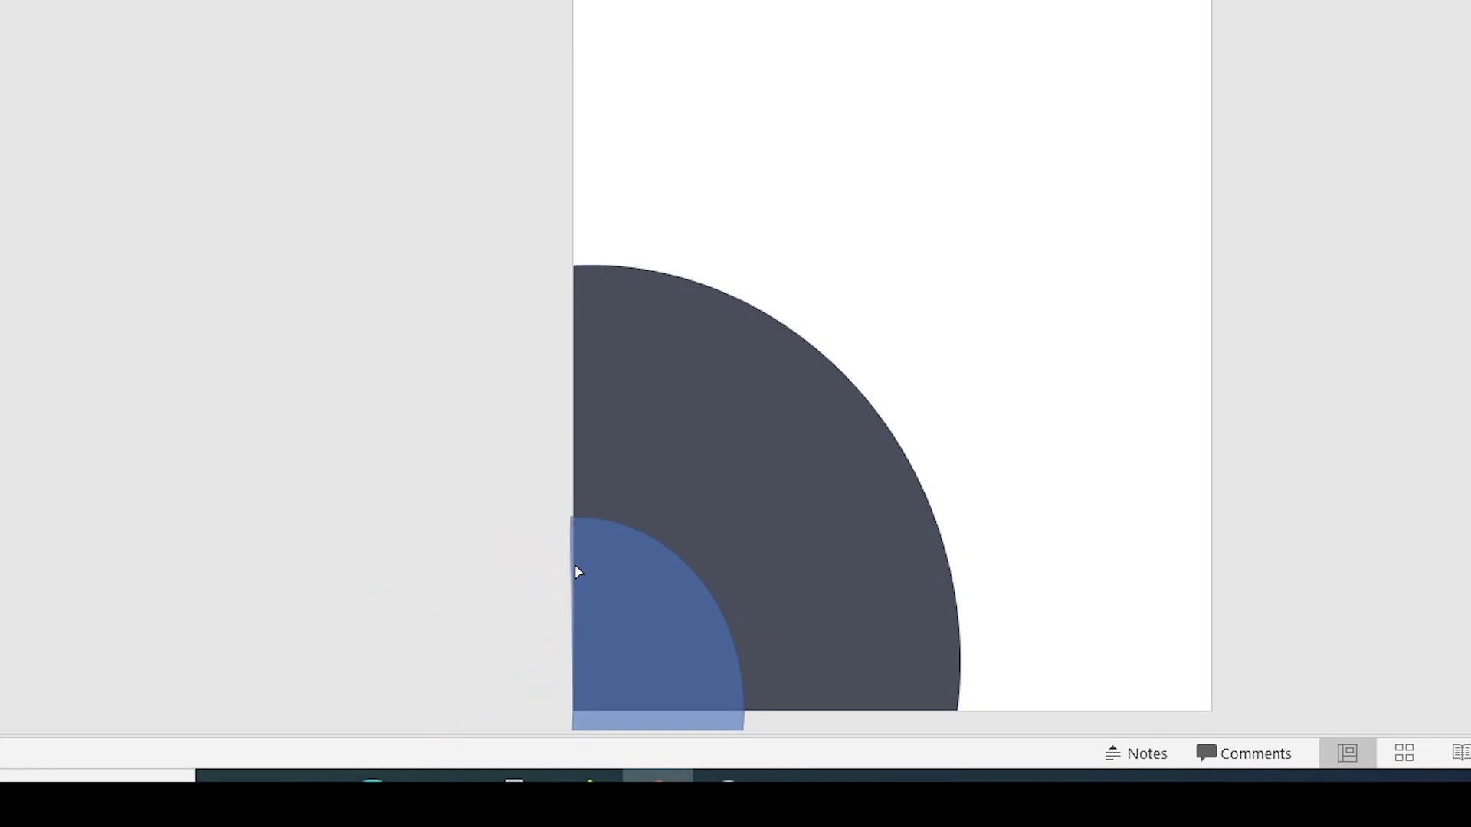
drag(580, 571, 577, 575)
scroll(687, 494, down, 3)
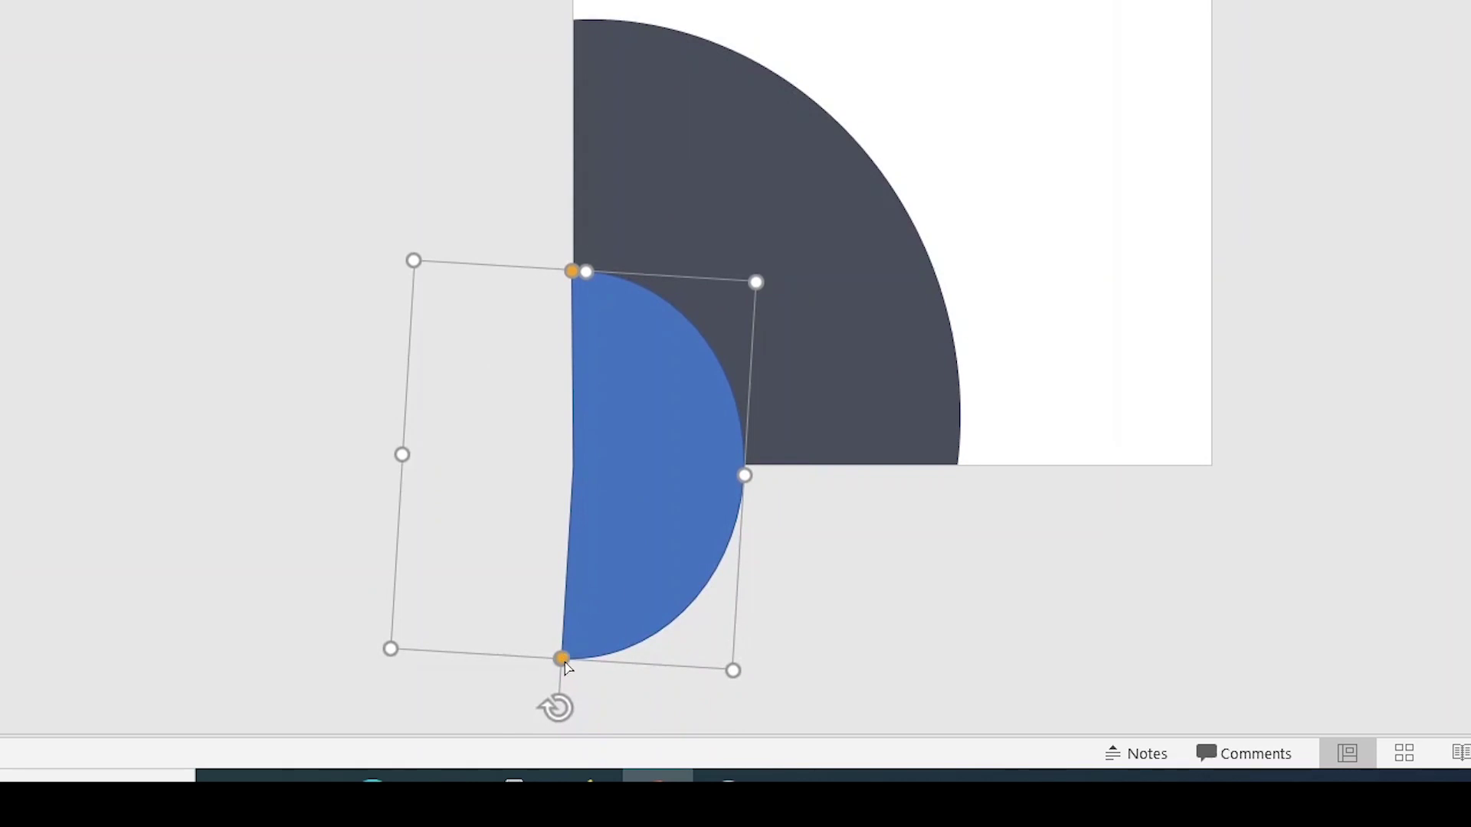
drag(564, 666, 727, 539)
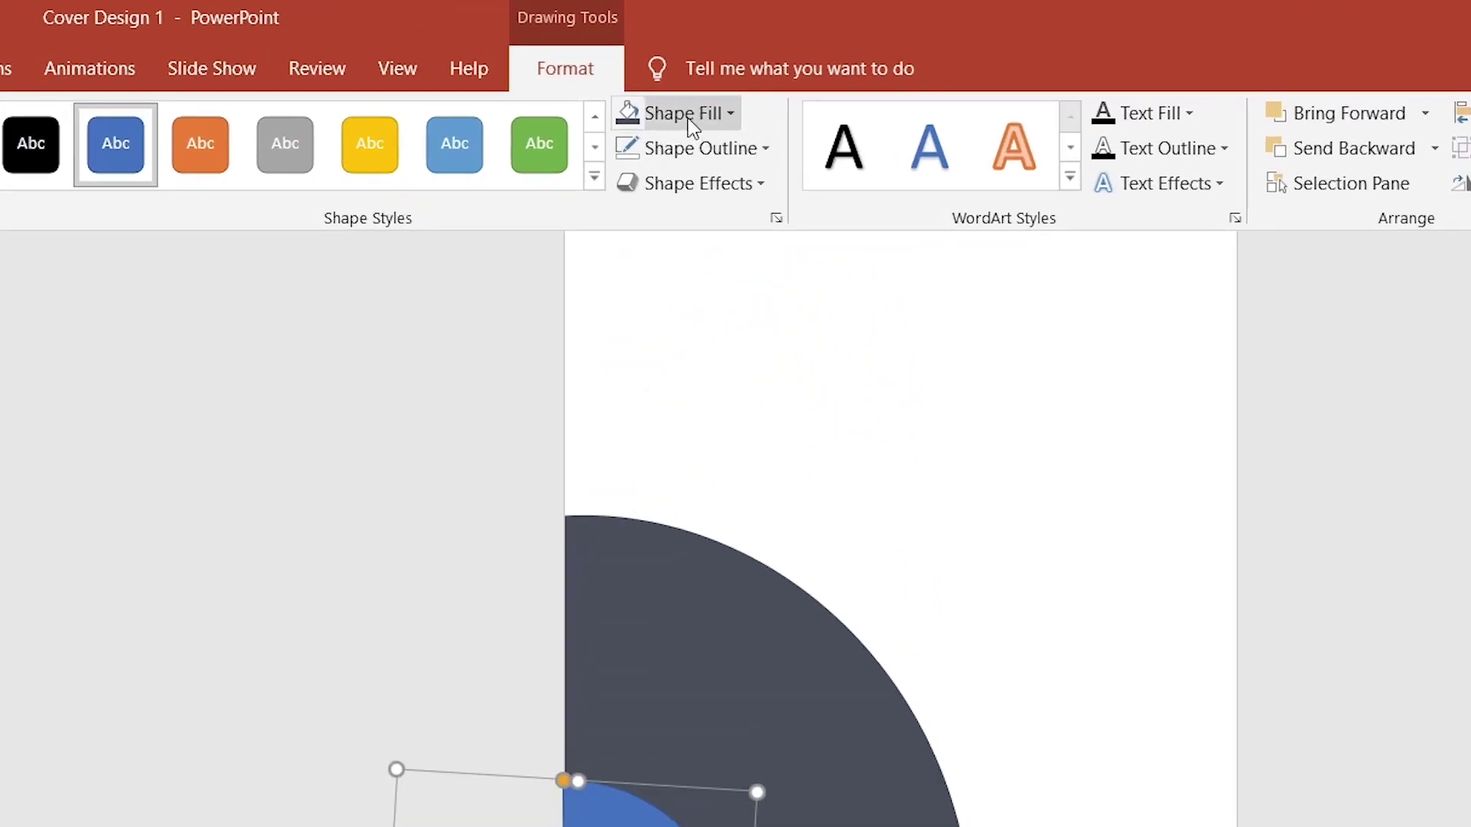
- Give the wedge a white fill and no outline
click(699, 75)
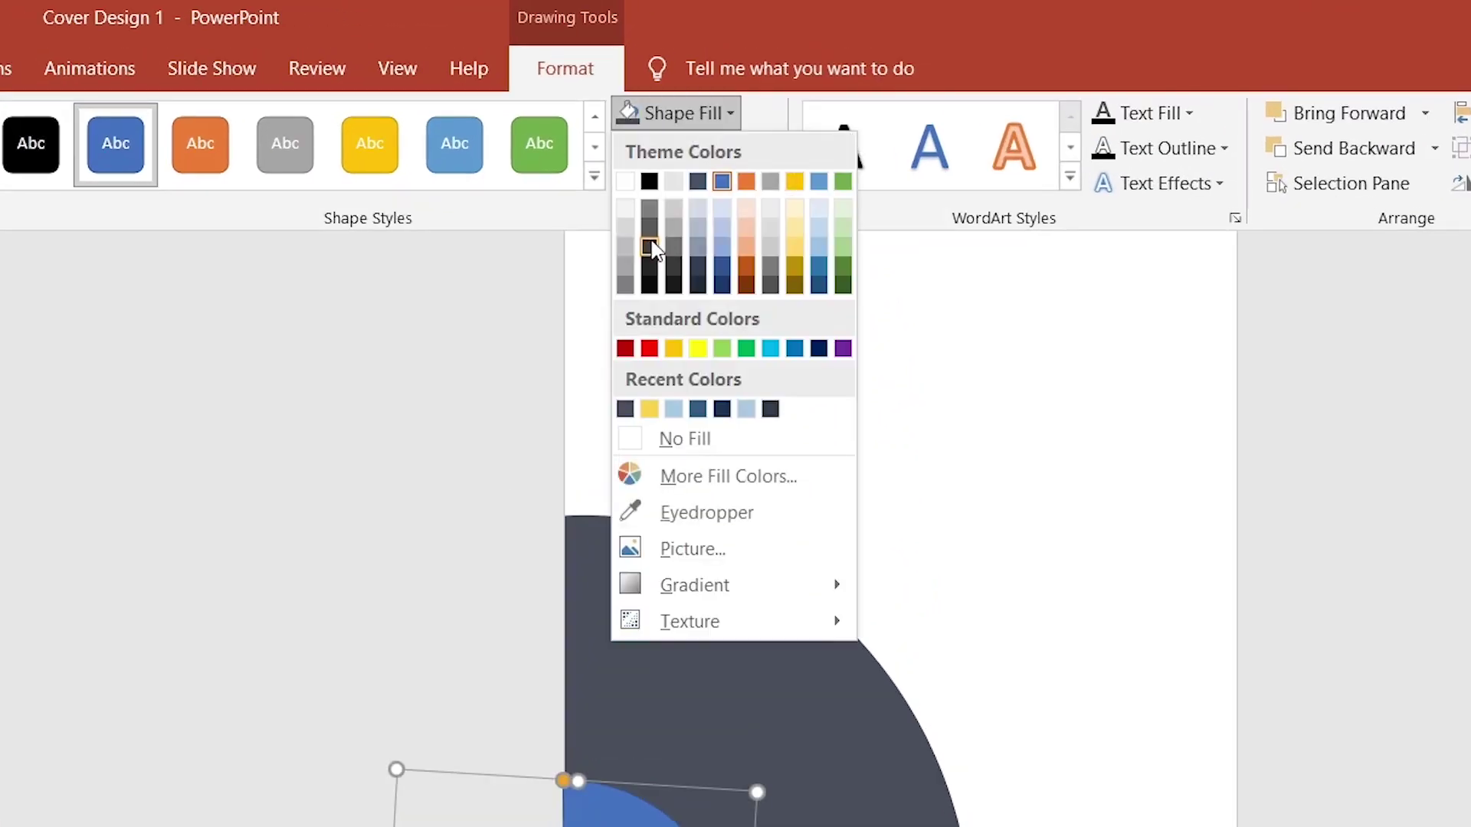
click(626, 182)
click(693, 148)
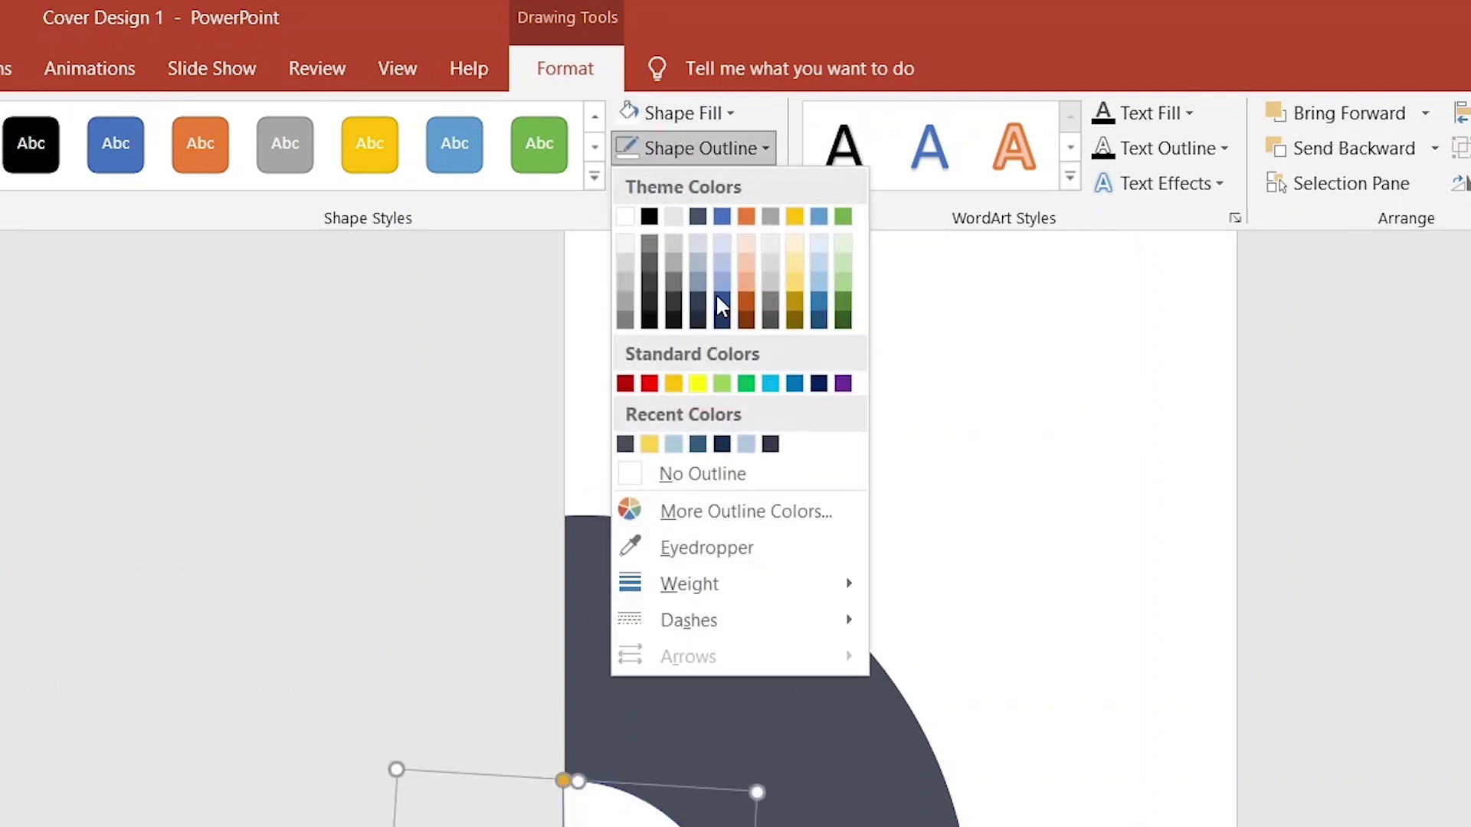
click(645, 478)
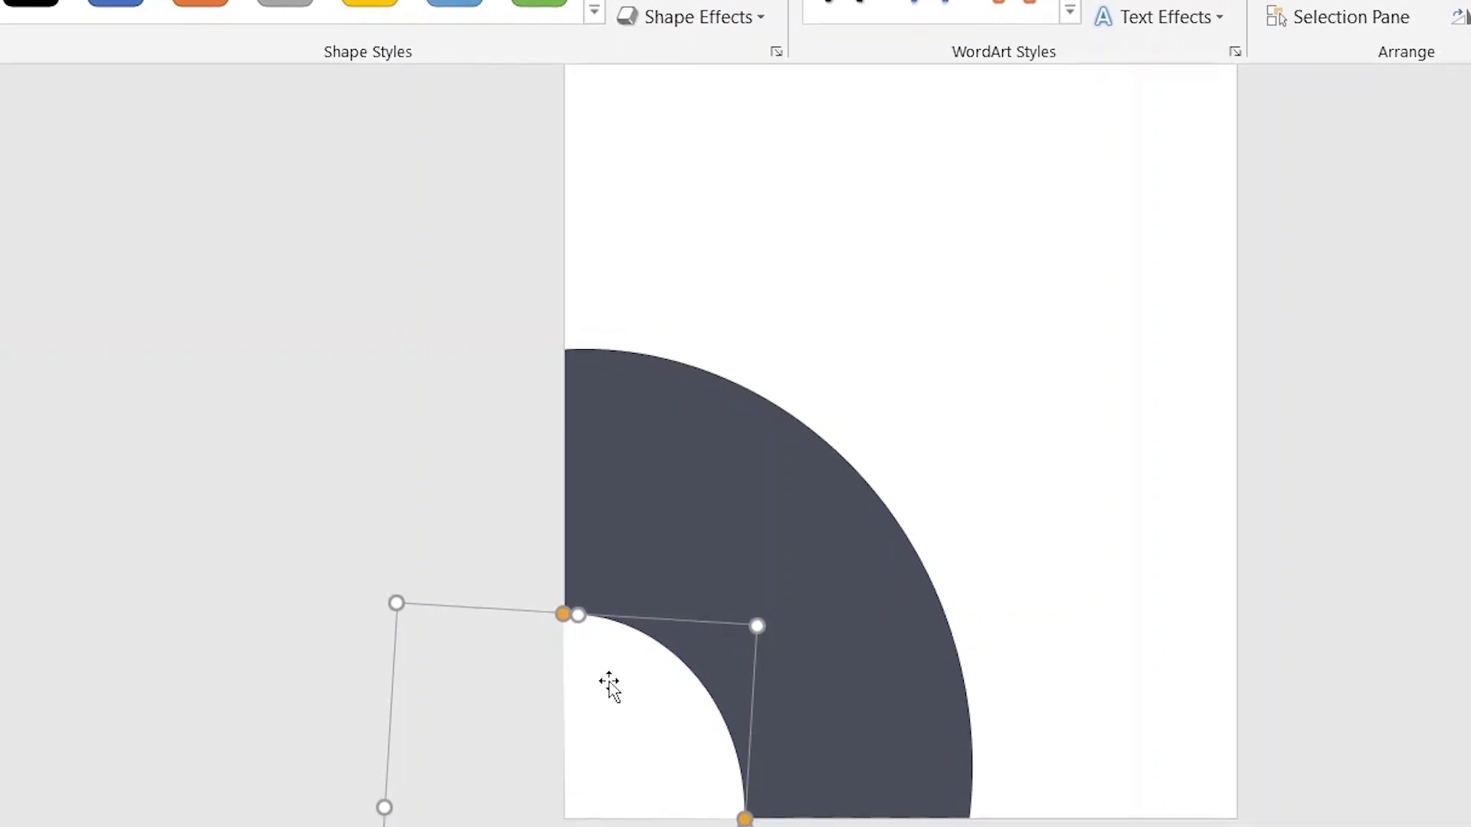
- Set the wedge's fill transparency to 70% in Format Shape
right_click(608, 687)
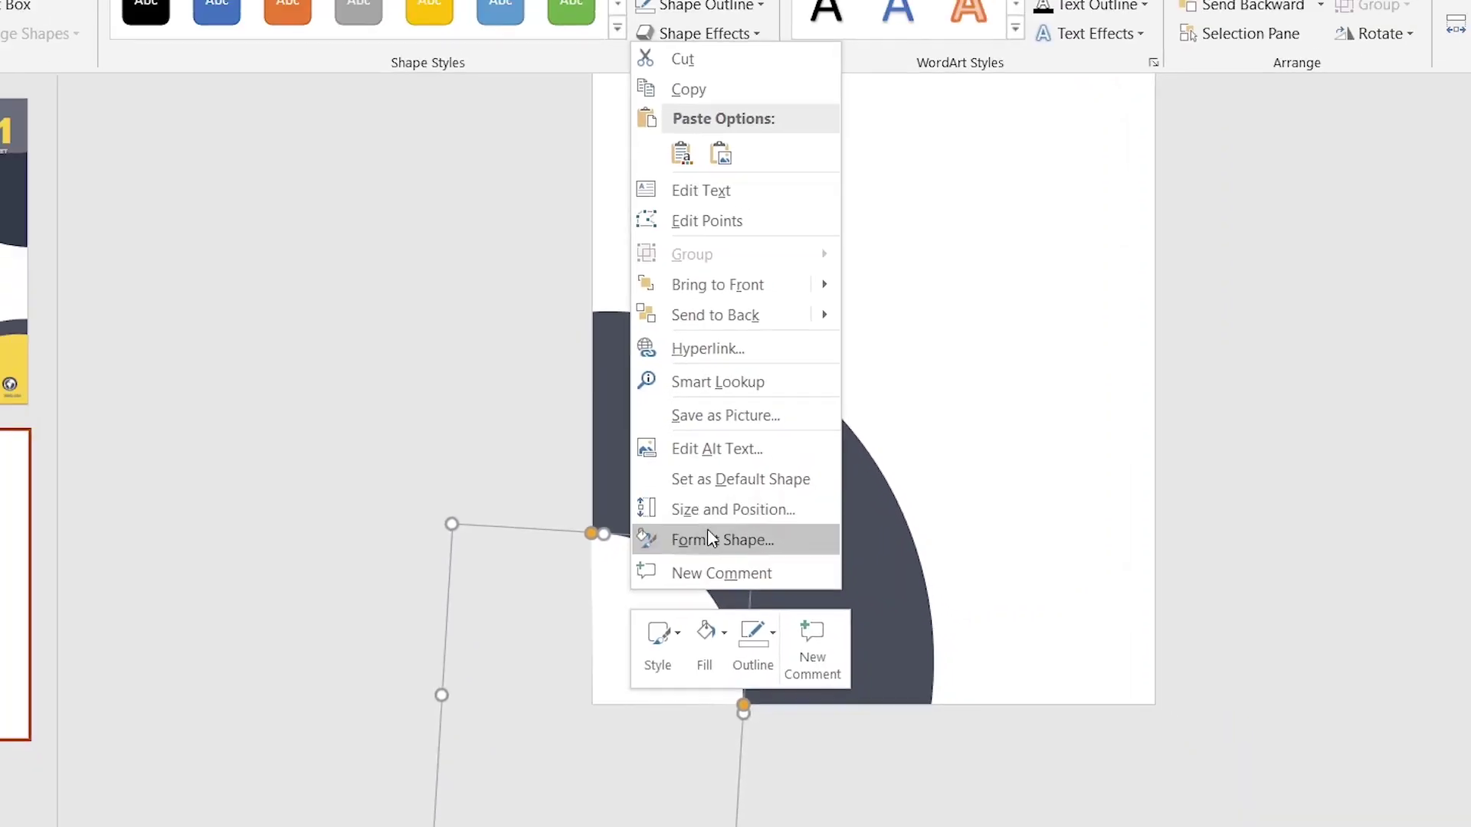
click(689, 568)
click(1391, 479)
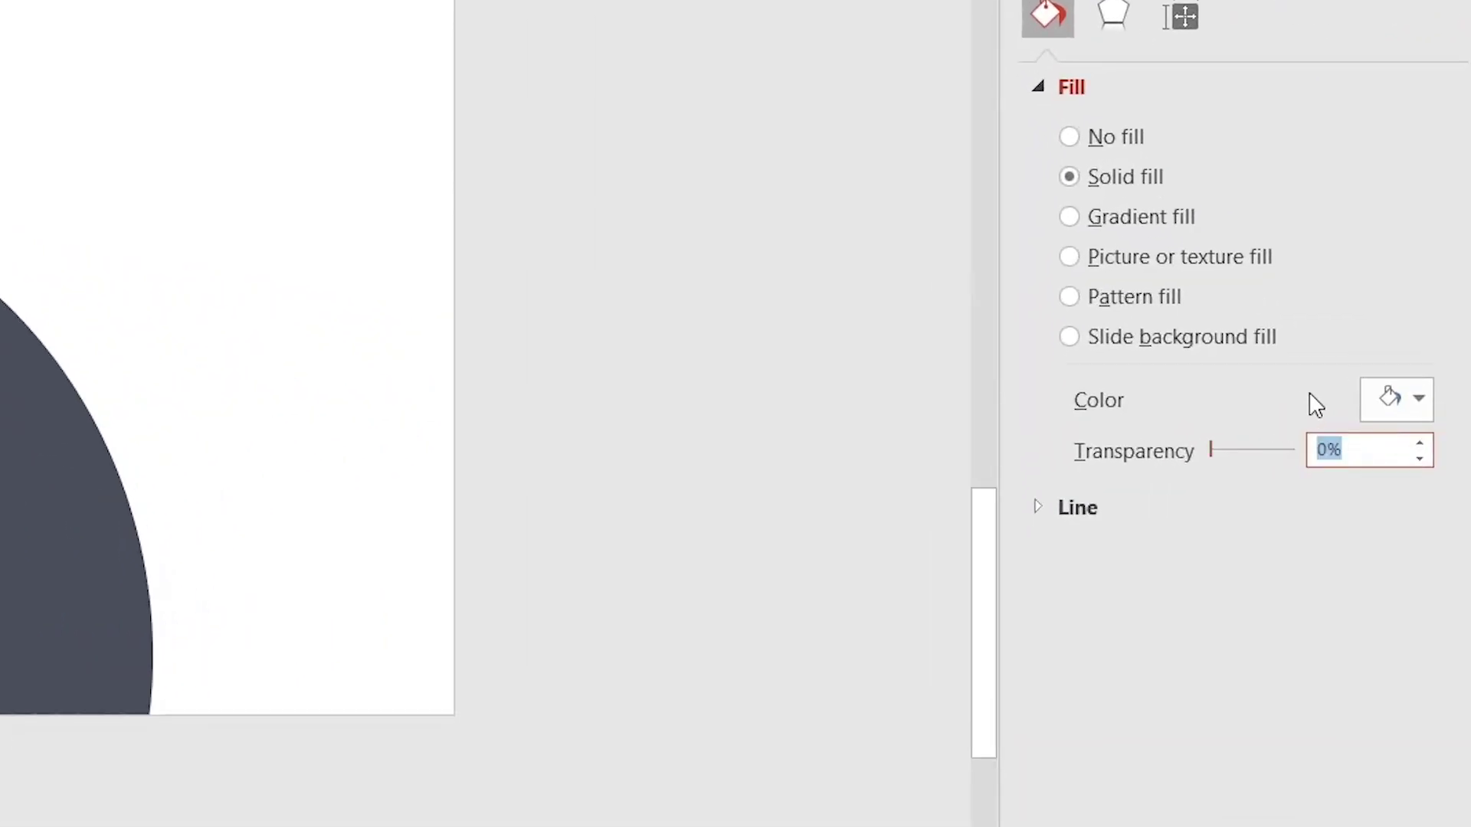
text(0)
key(Return)
click(853, 550)
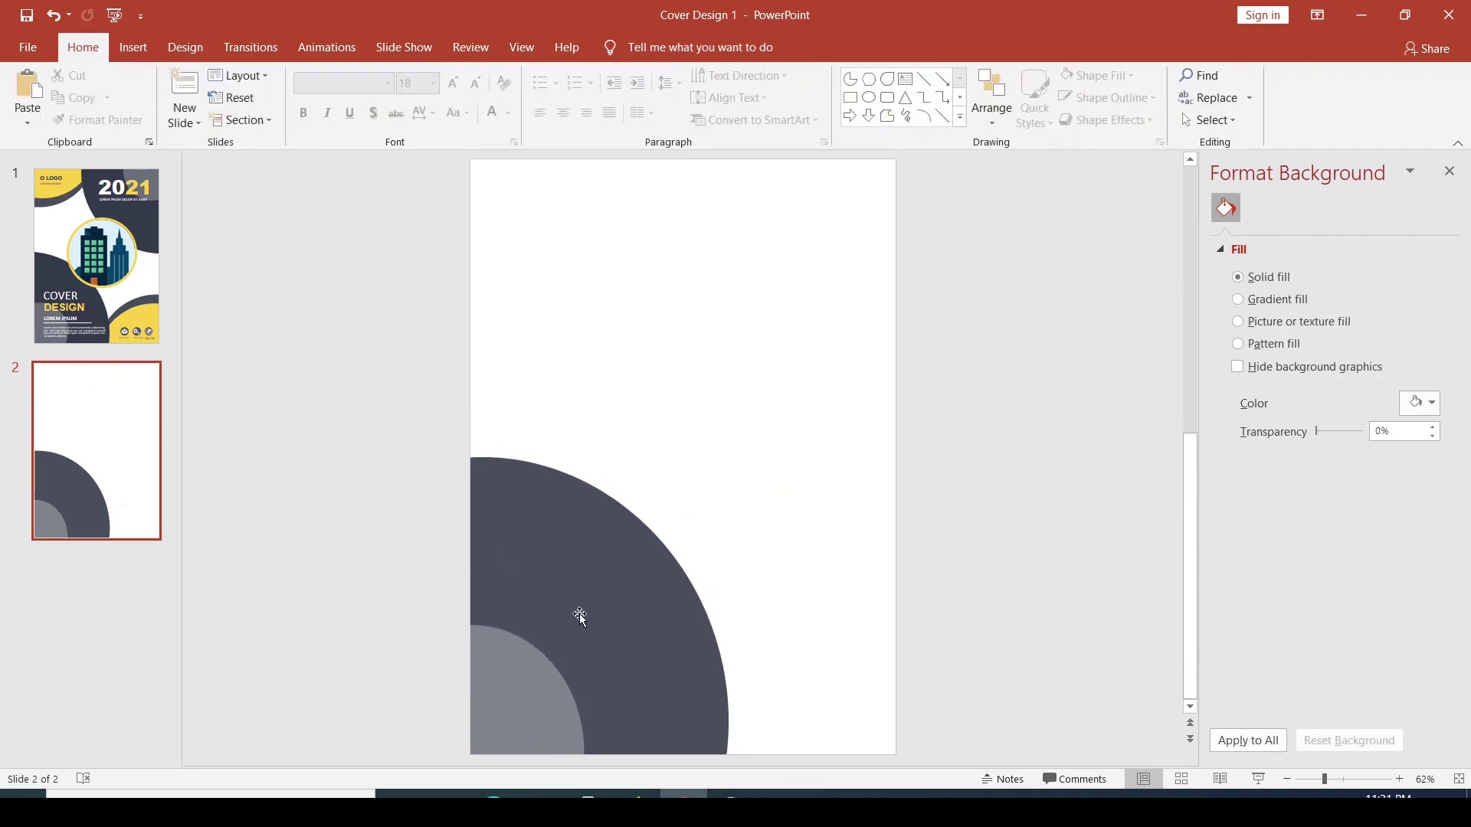
- Group the dark quarter-circle and light wedge with Ctrl+G
click(579, 614)
shift+click(523, 666)
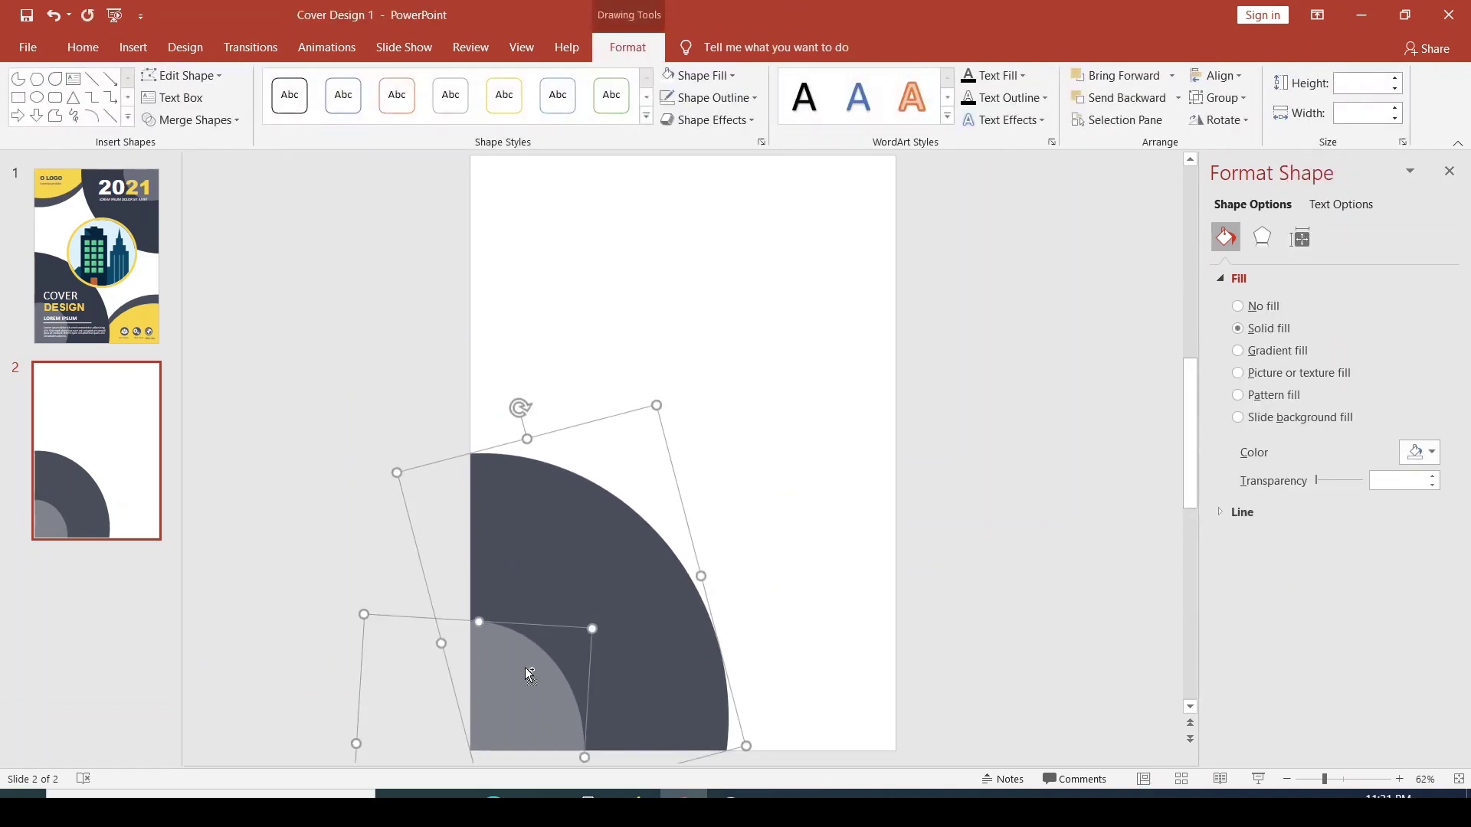
key(ctrl+g)
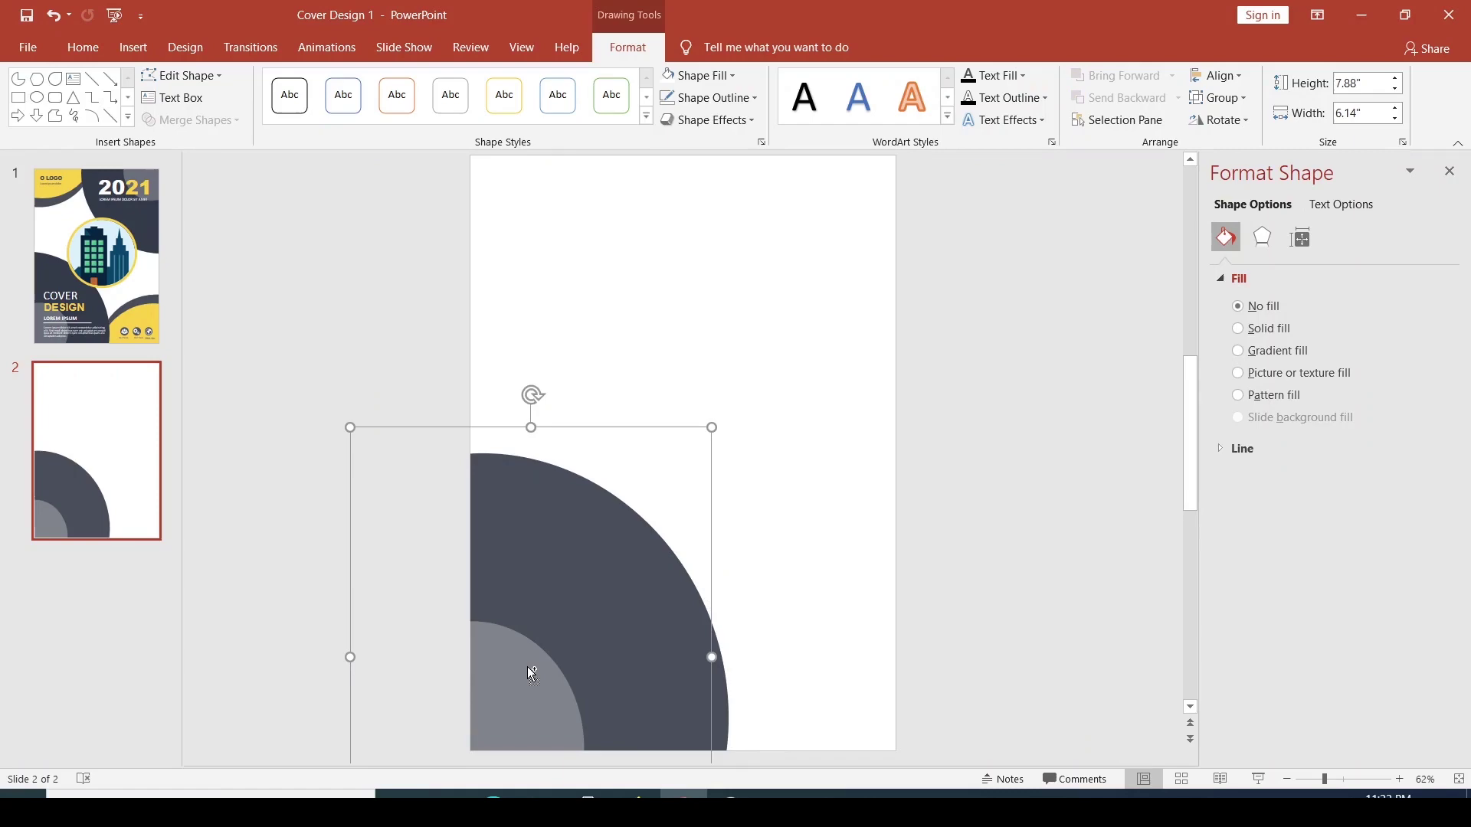
- Place a copy of the group in the top-right corner, rotated to face inward
drag(532, 674, 740, 351)
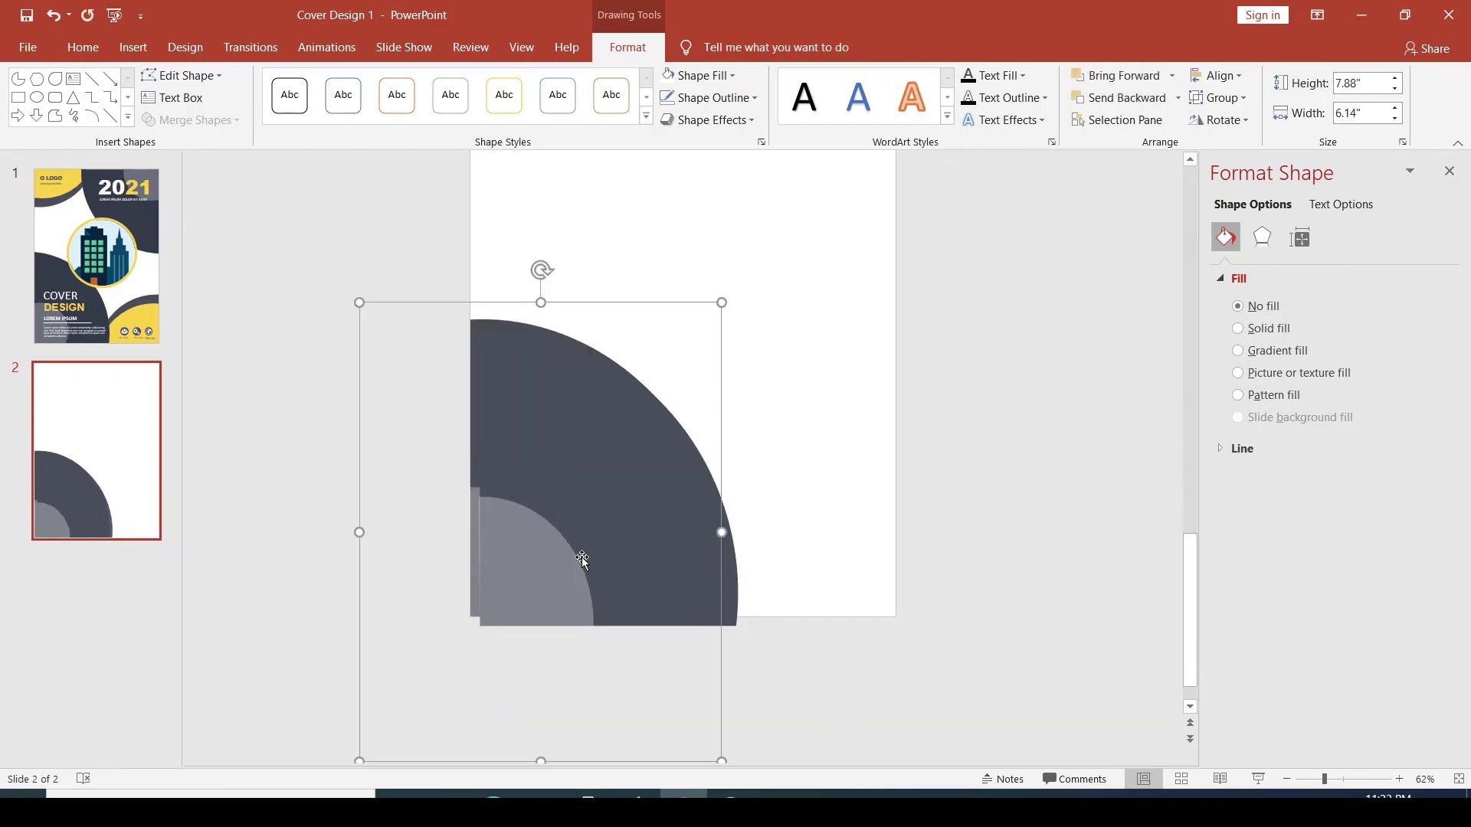
scroll(766, 410, up, 2)
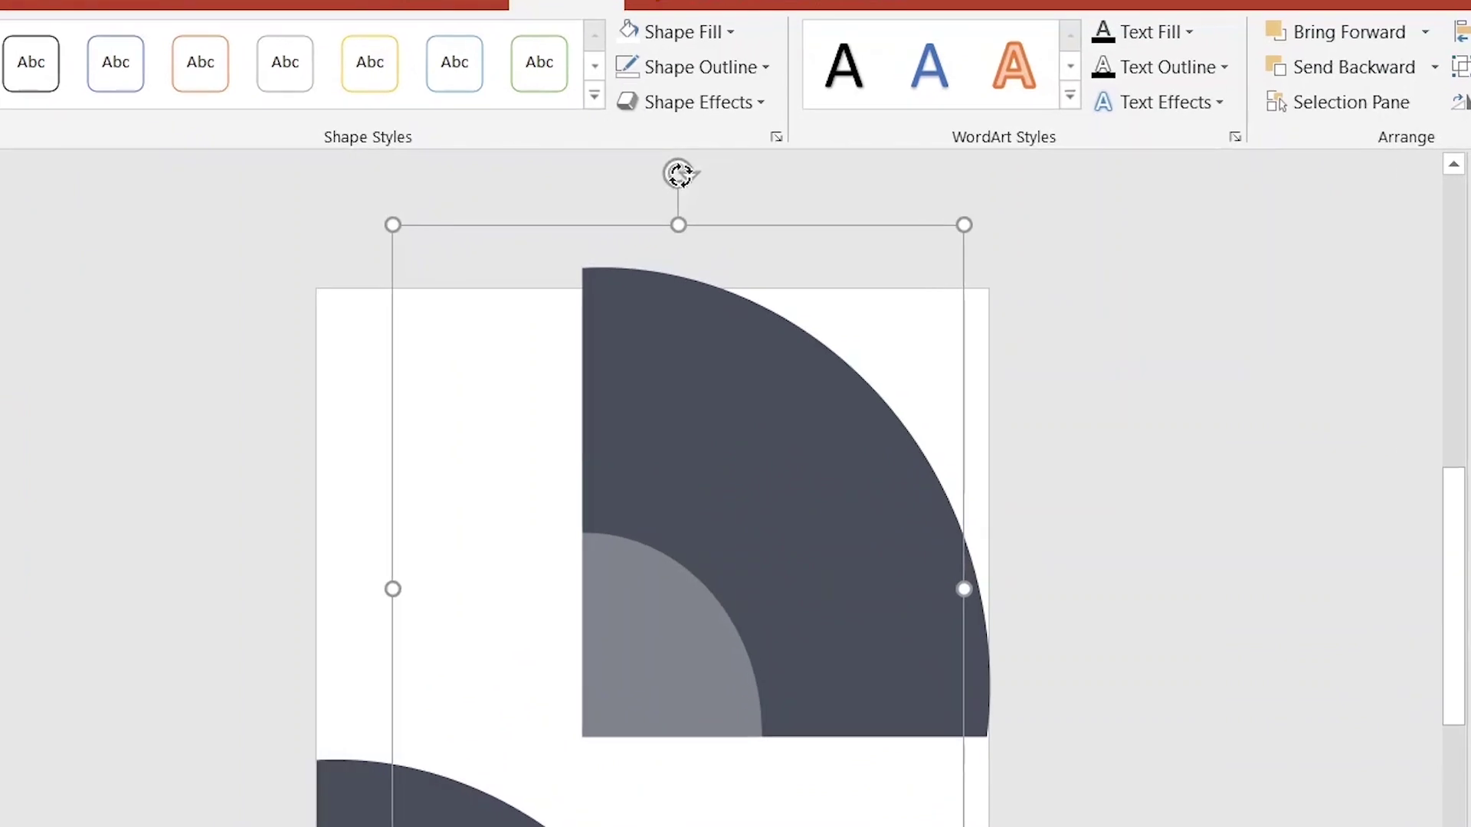
mouse_move(678, 174)
mouse_down()
mouse_move(649, 556)
mouse_move(673, 563)
mouse_move(871, 348)
mouse_up()
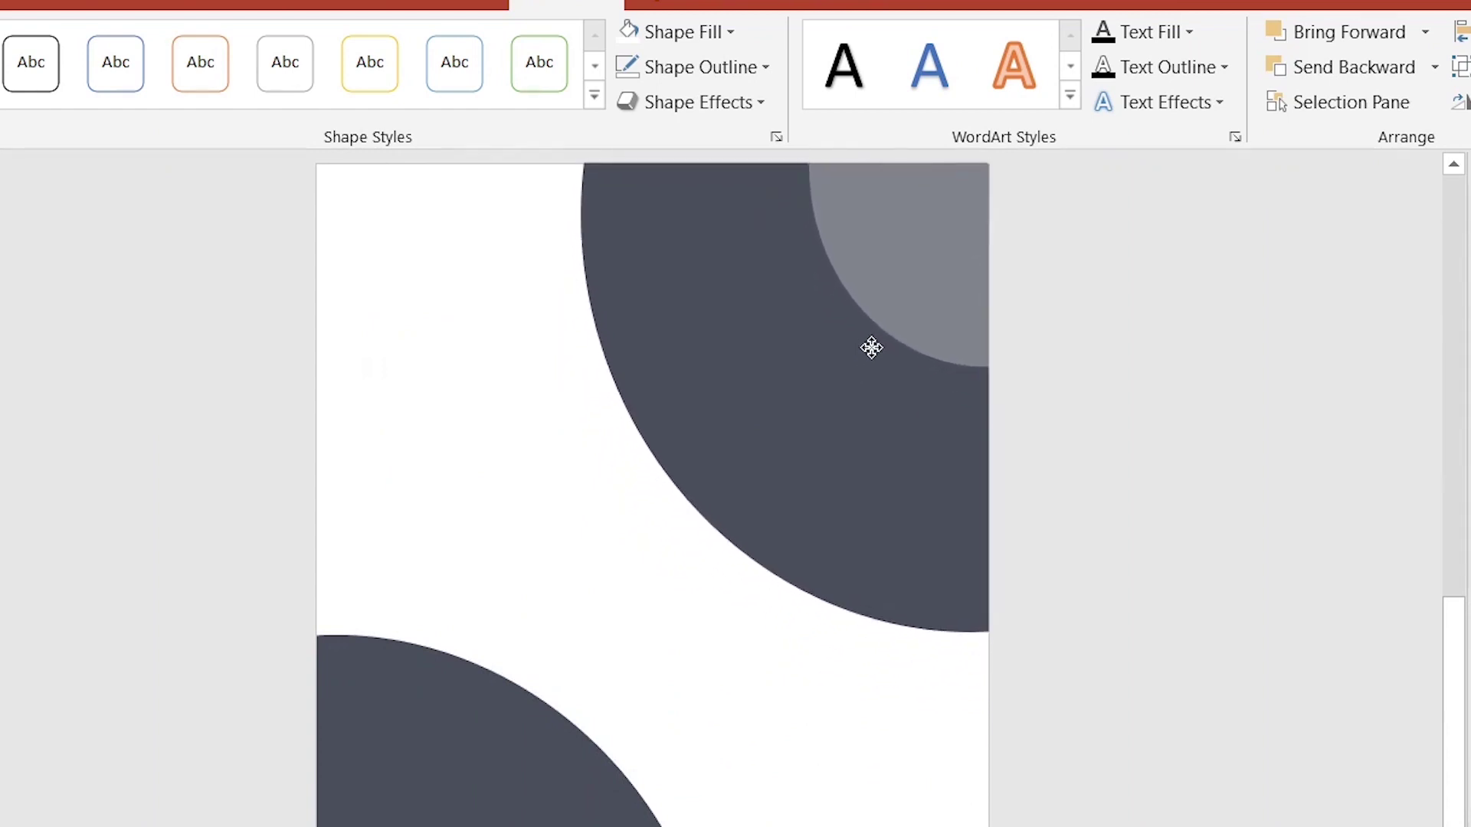
click(475, 605)
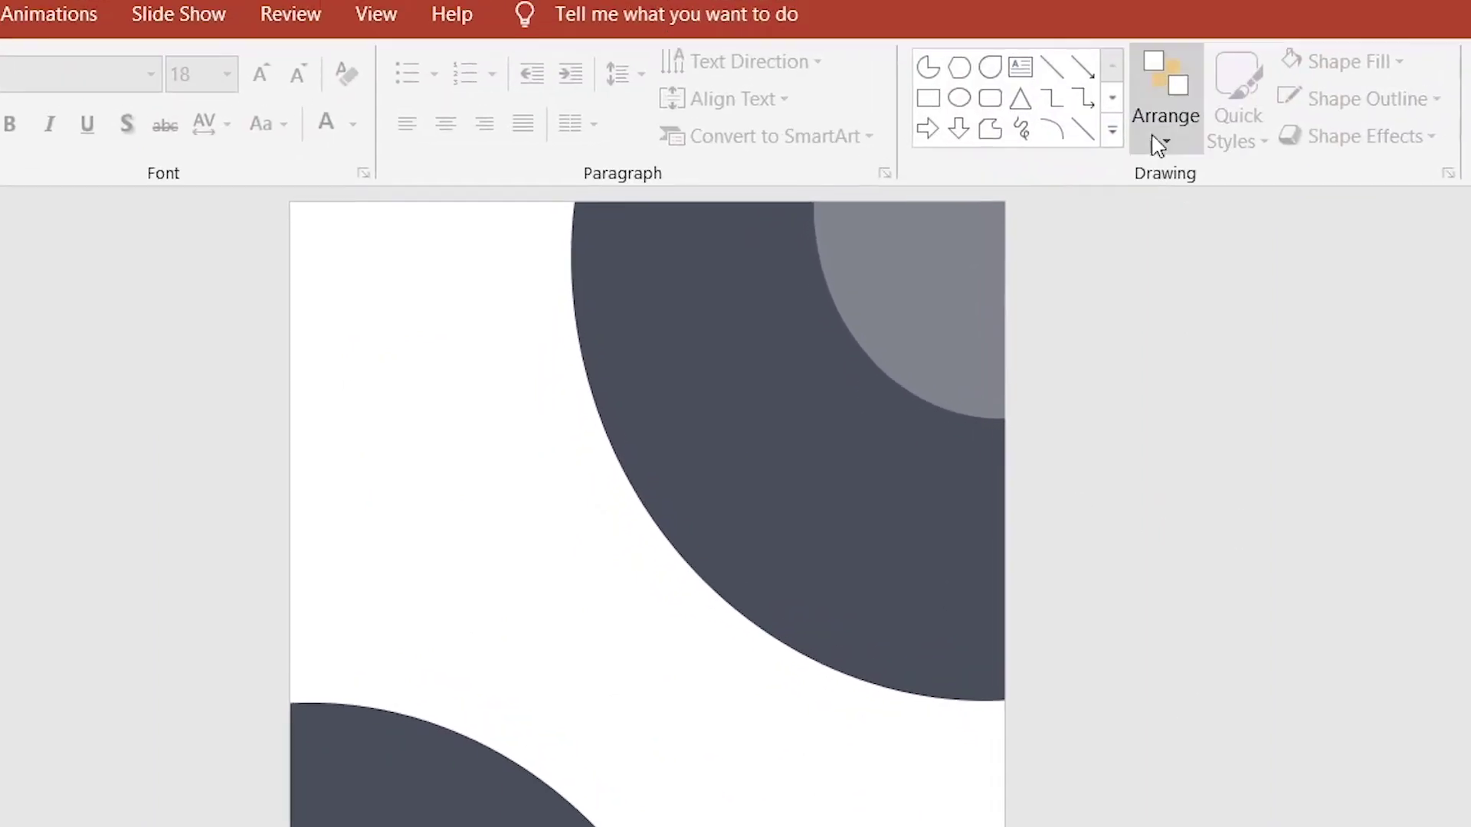
- Draw an oval circle overhanging the slide's bottom-right edge
click(1102, 138)
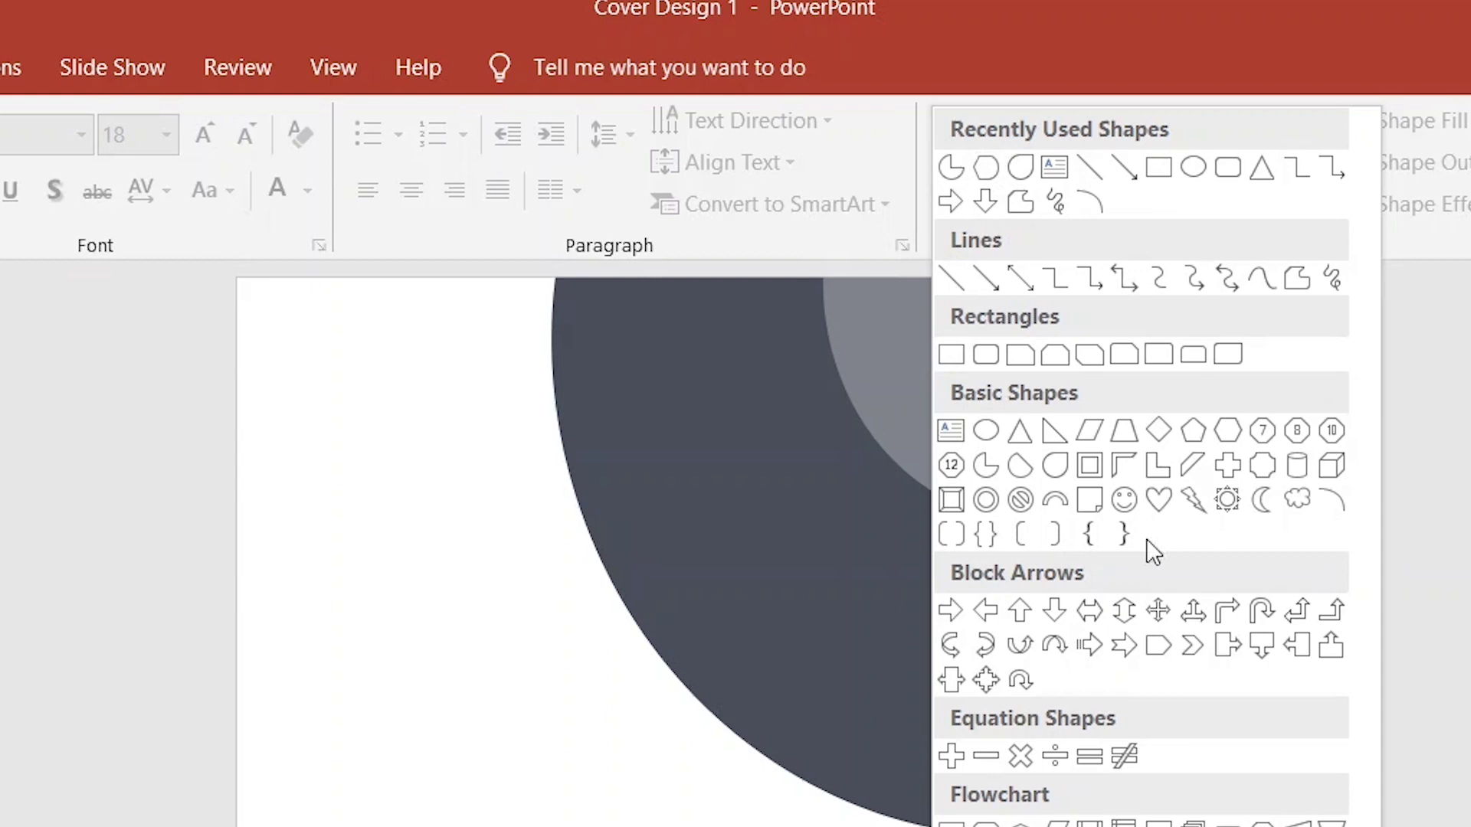
click(988, 445)
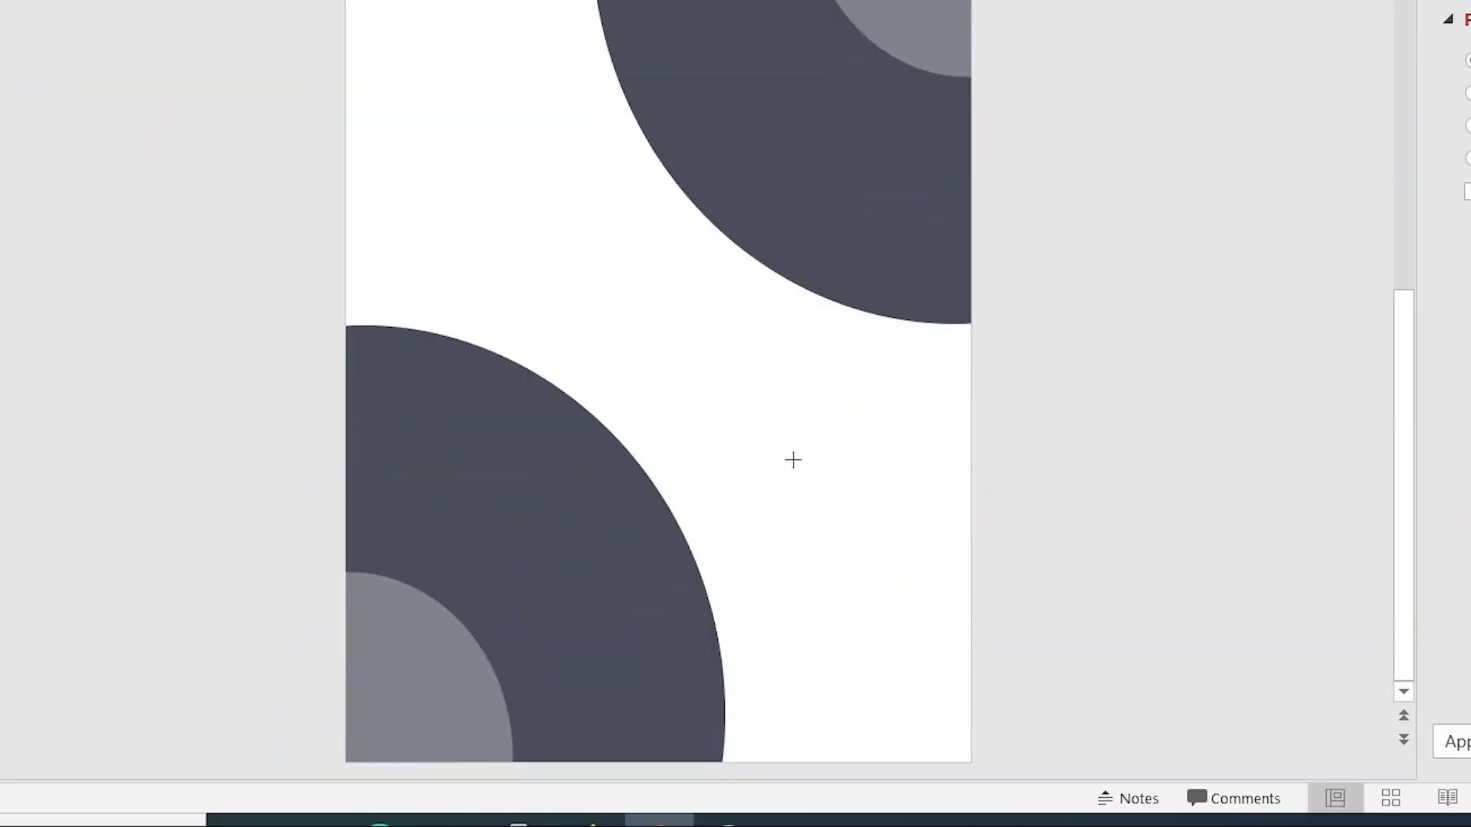
drag(746, 490, 1132, 714)
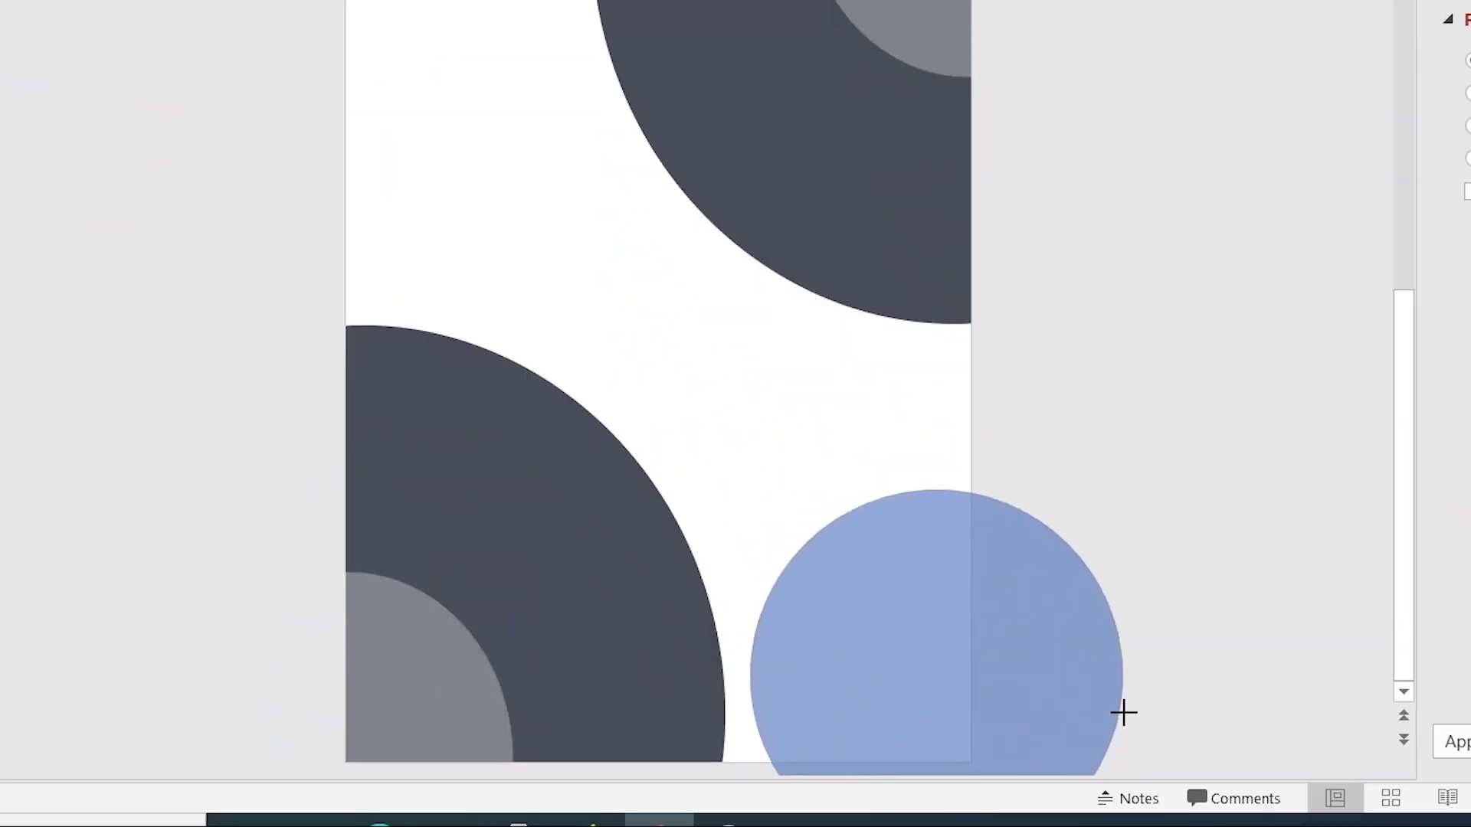
drag(992, 624, 951, 652)
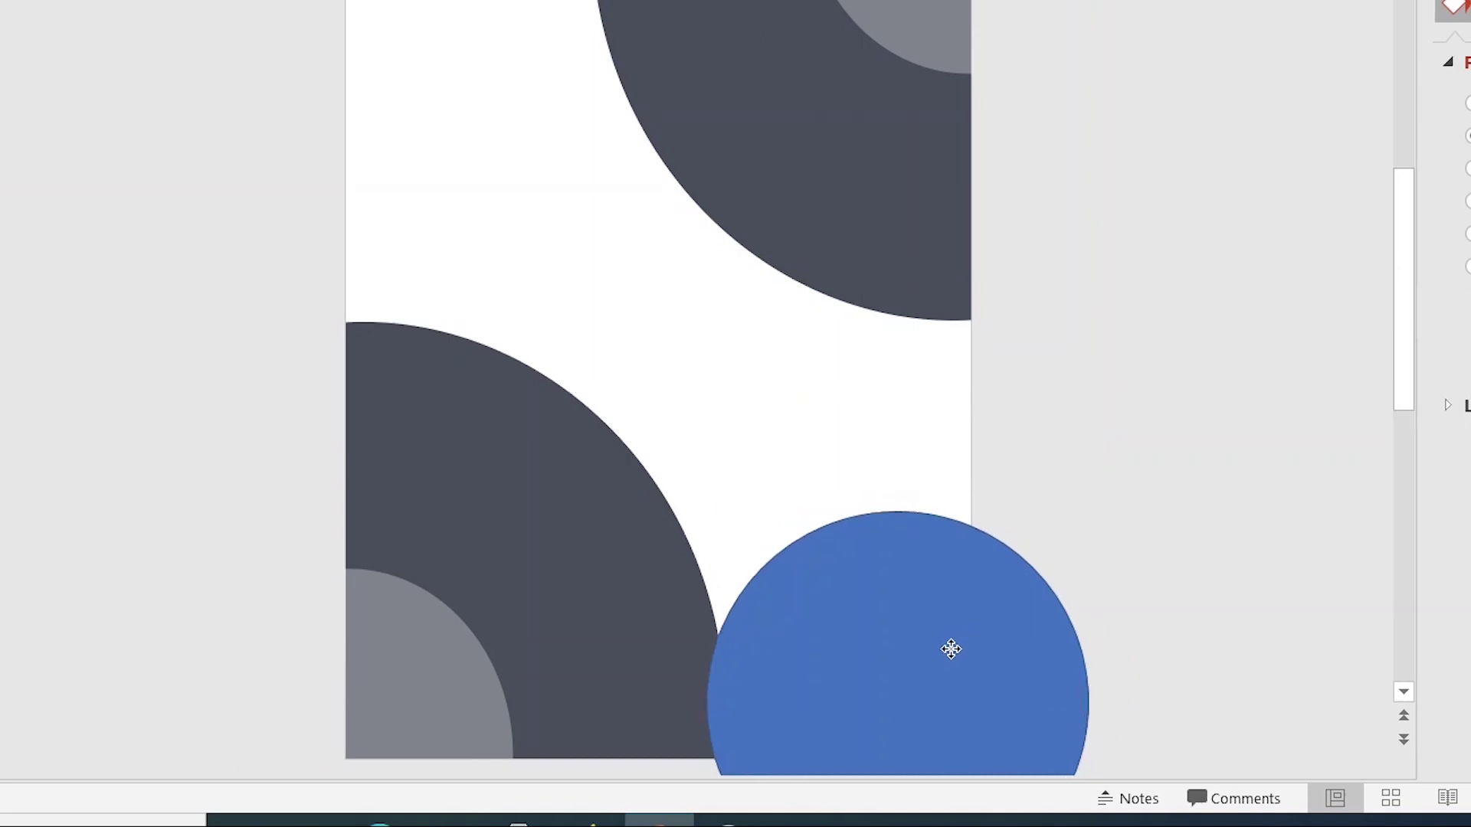
click(1189, 484)
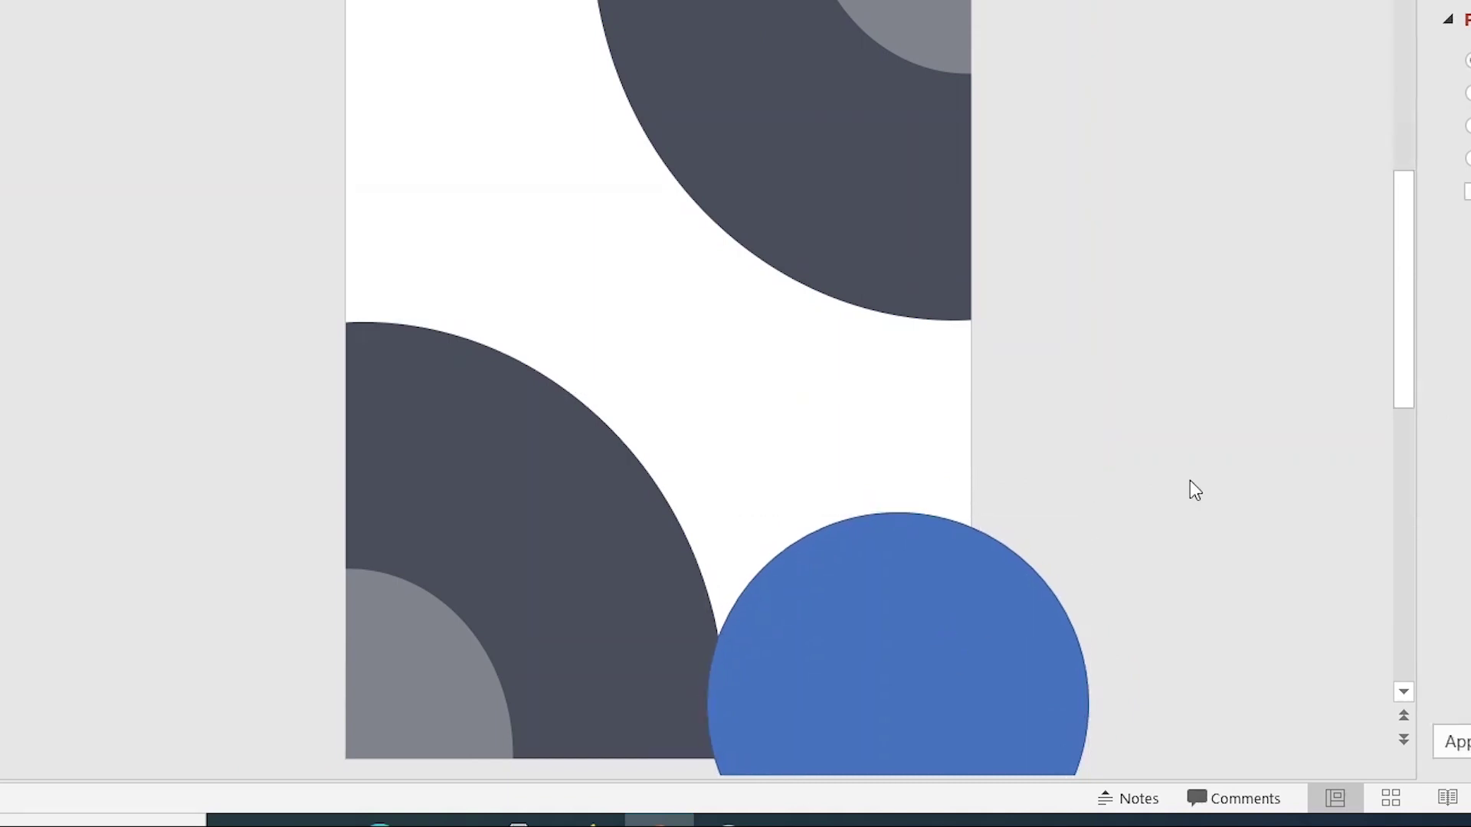
click(880, 636)
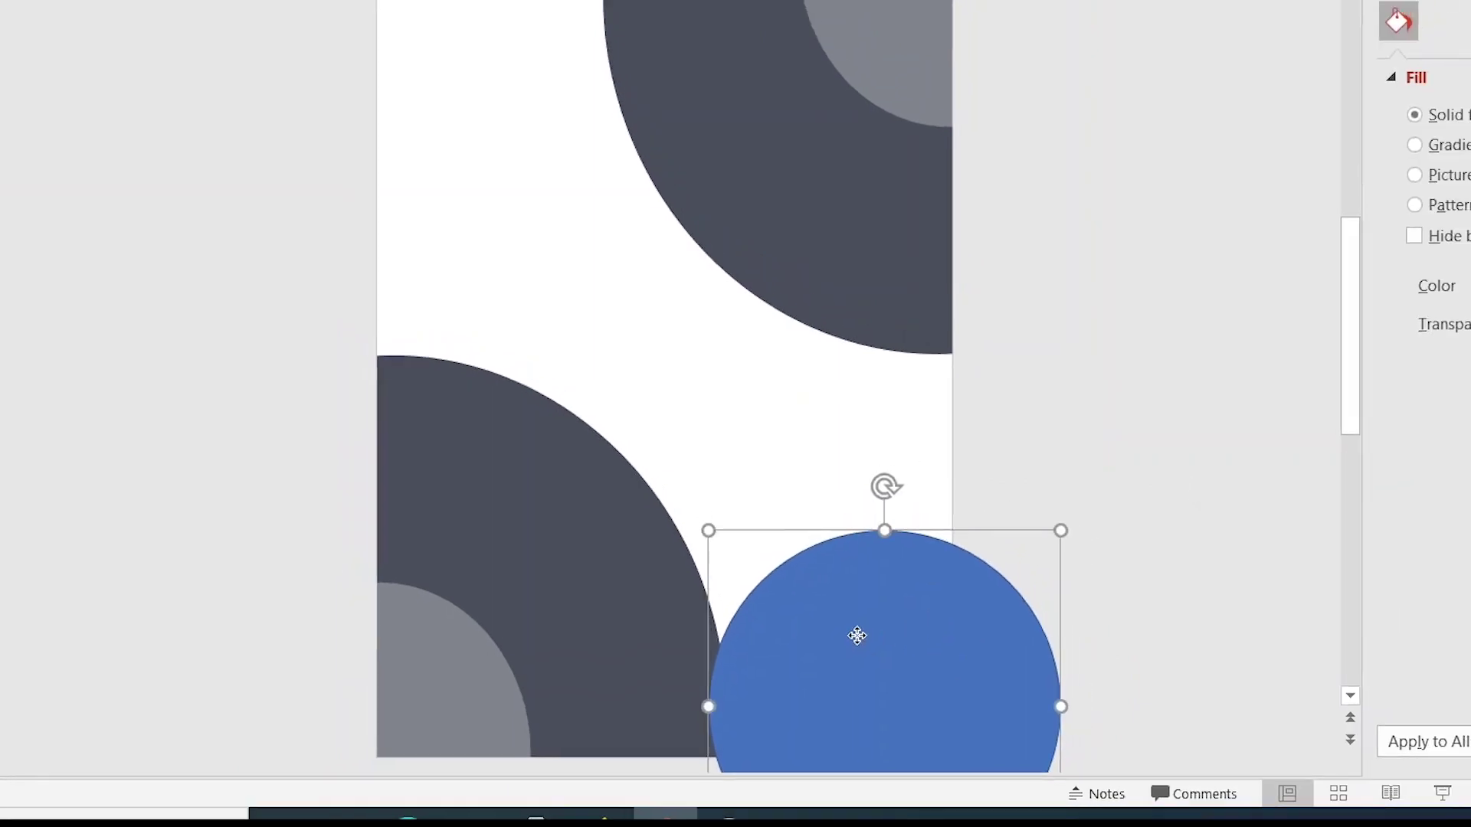
drag(830, 663, 822, 657)
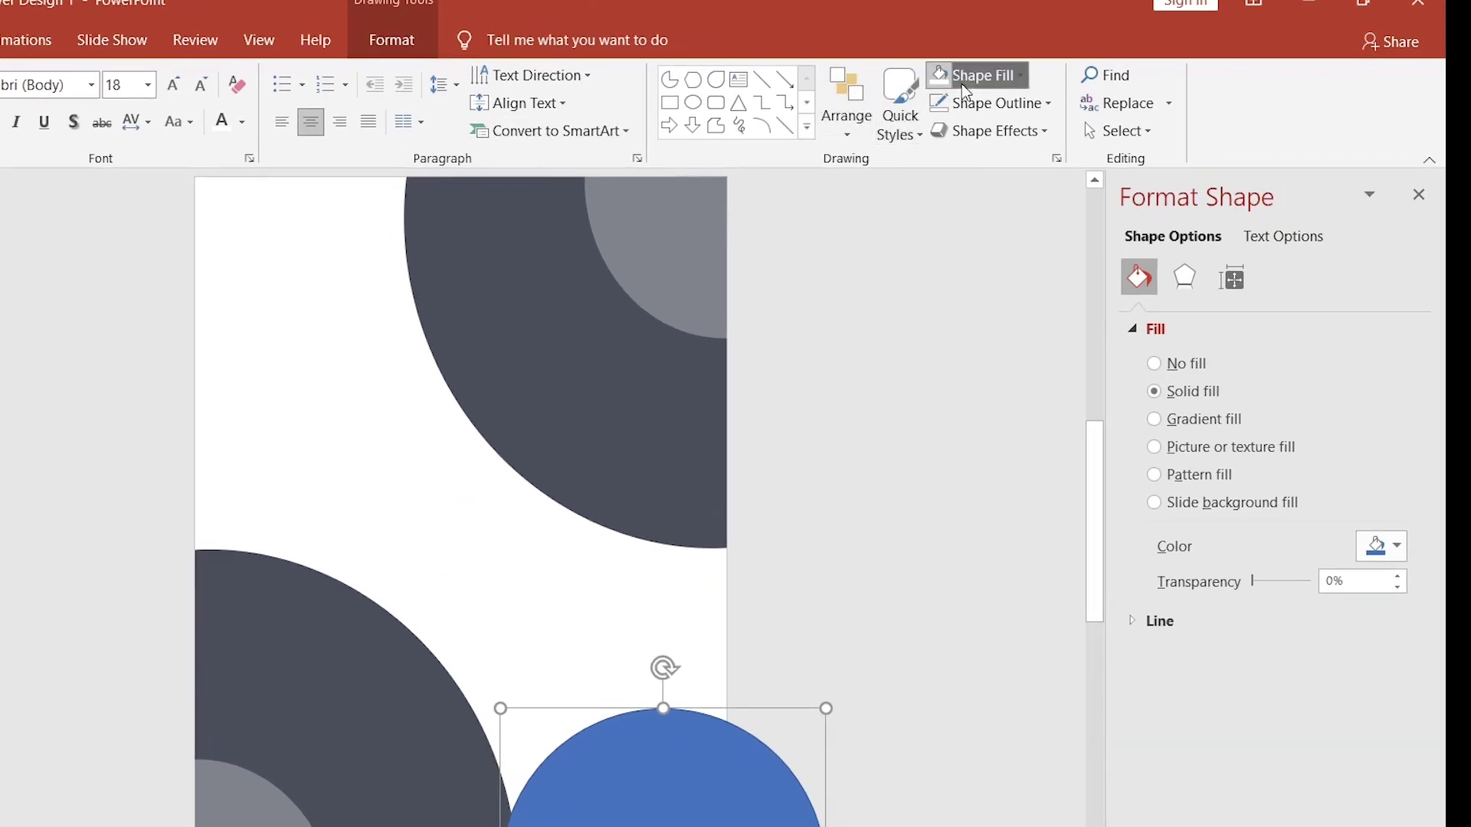
- Fill the bottom-right circle with dark grey
click(962, 81)
click(944, 302)
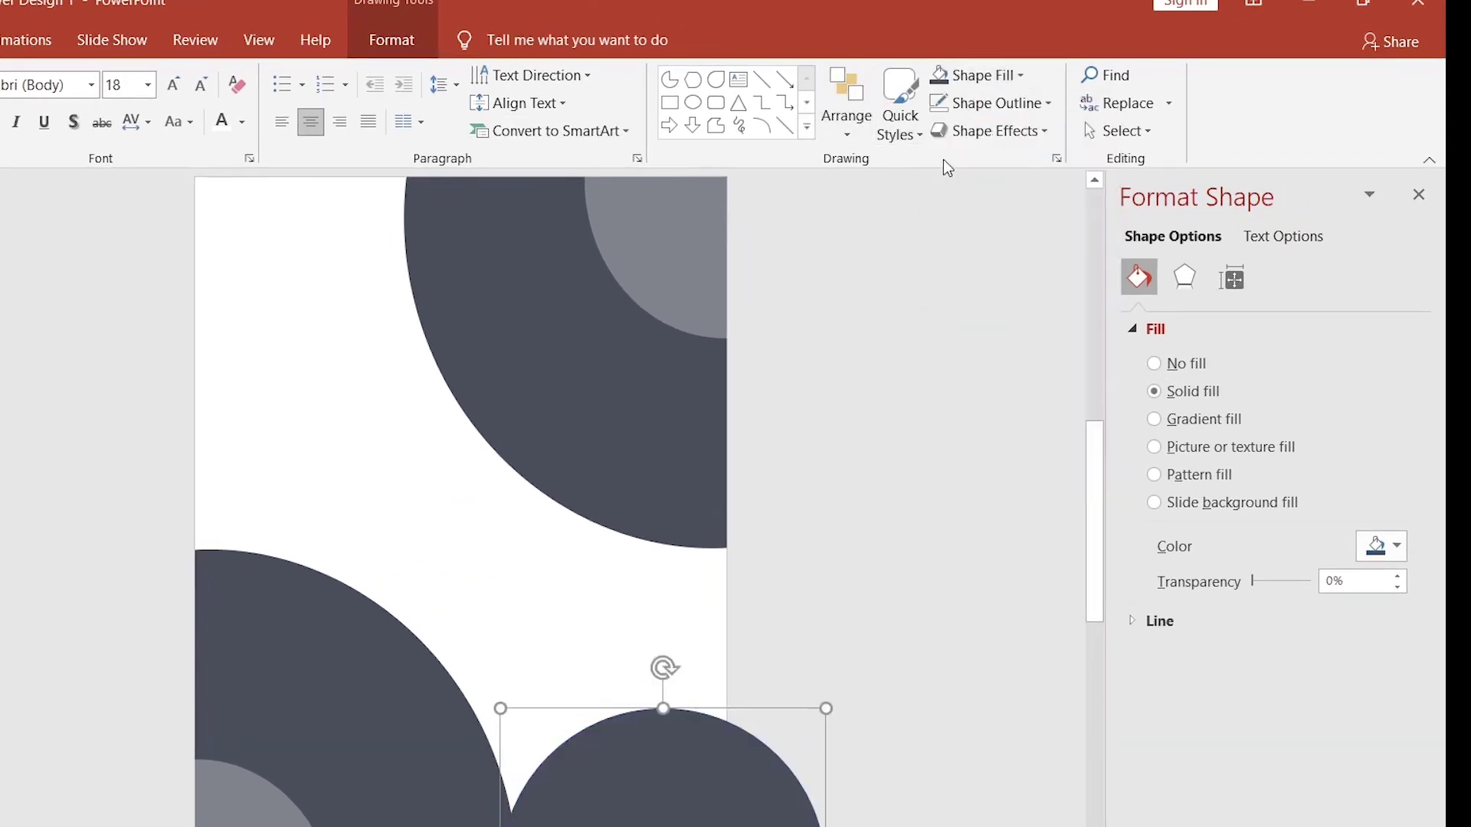
click(981, 104)
- Remove the dark circle's outline, then widen and slightly rotate it
click(996, 360)
click(992, 452)
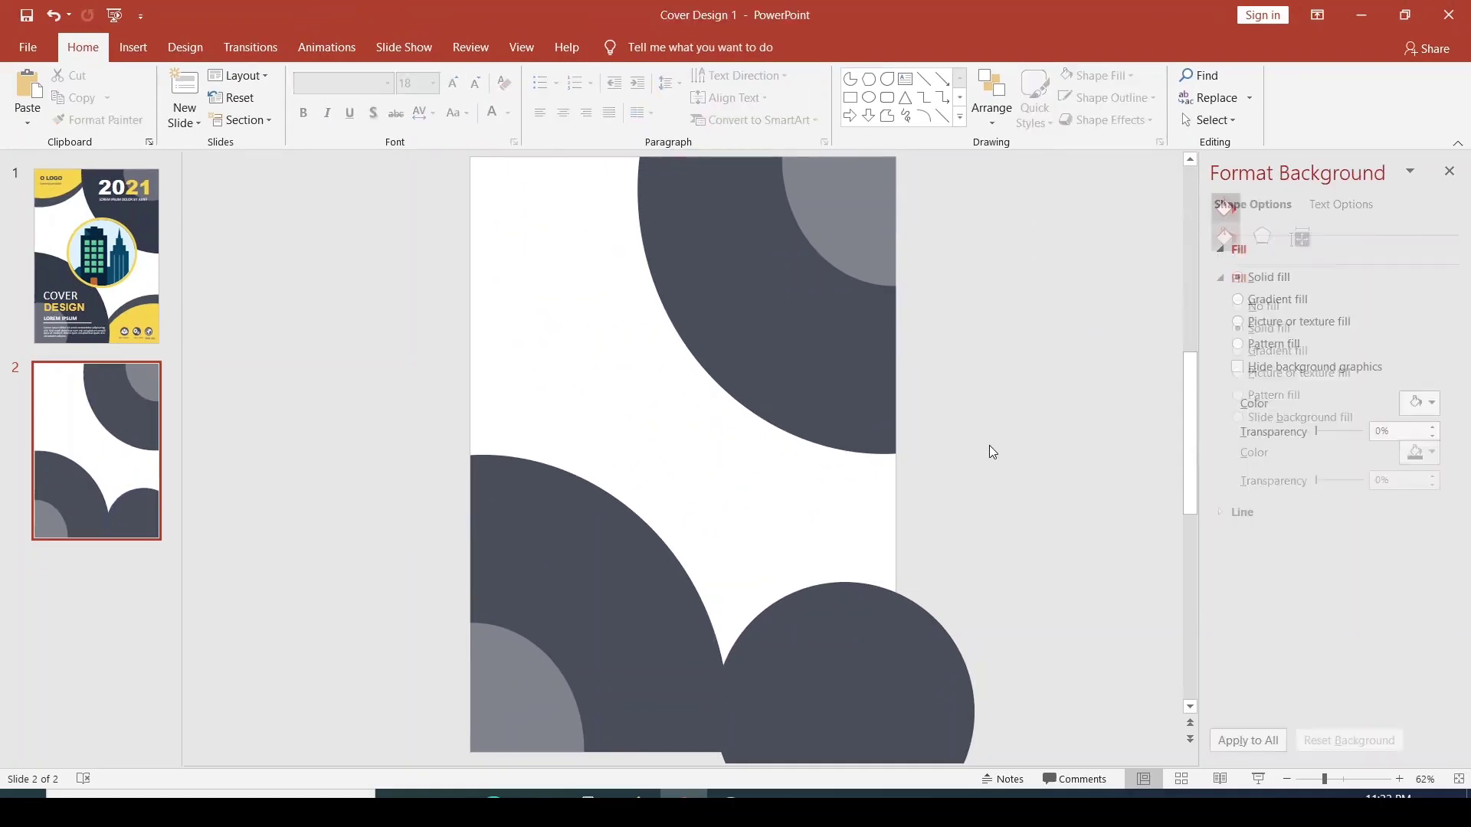
click(888, 624)
drag(717, 713, 691, 712)
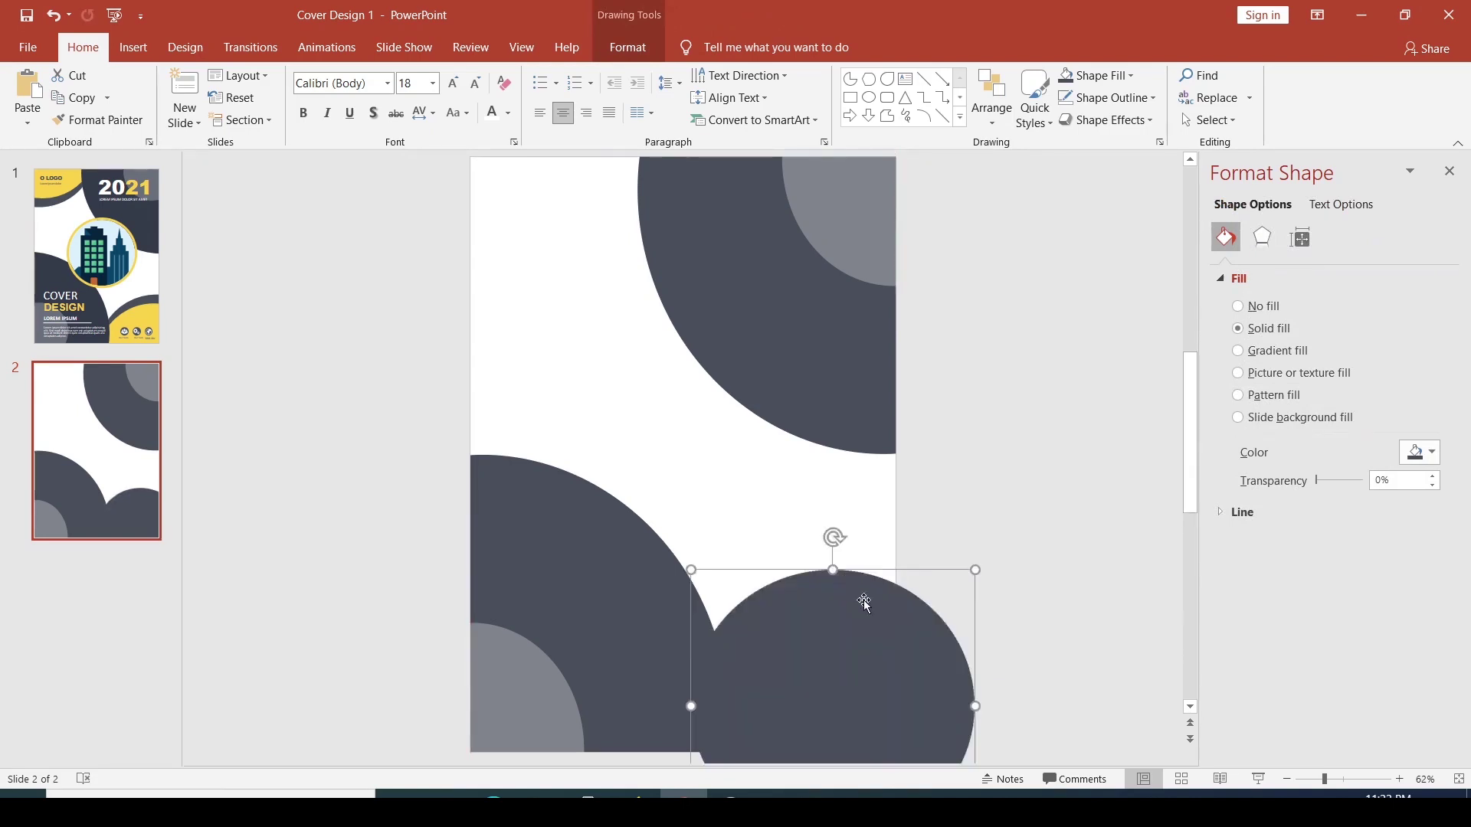
drag(834, 549, 750, 576)
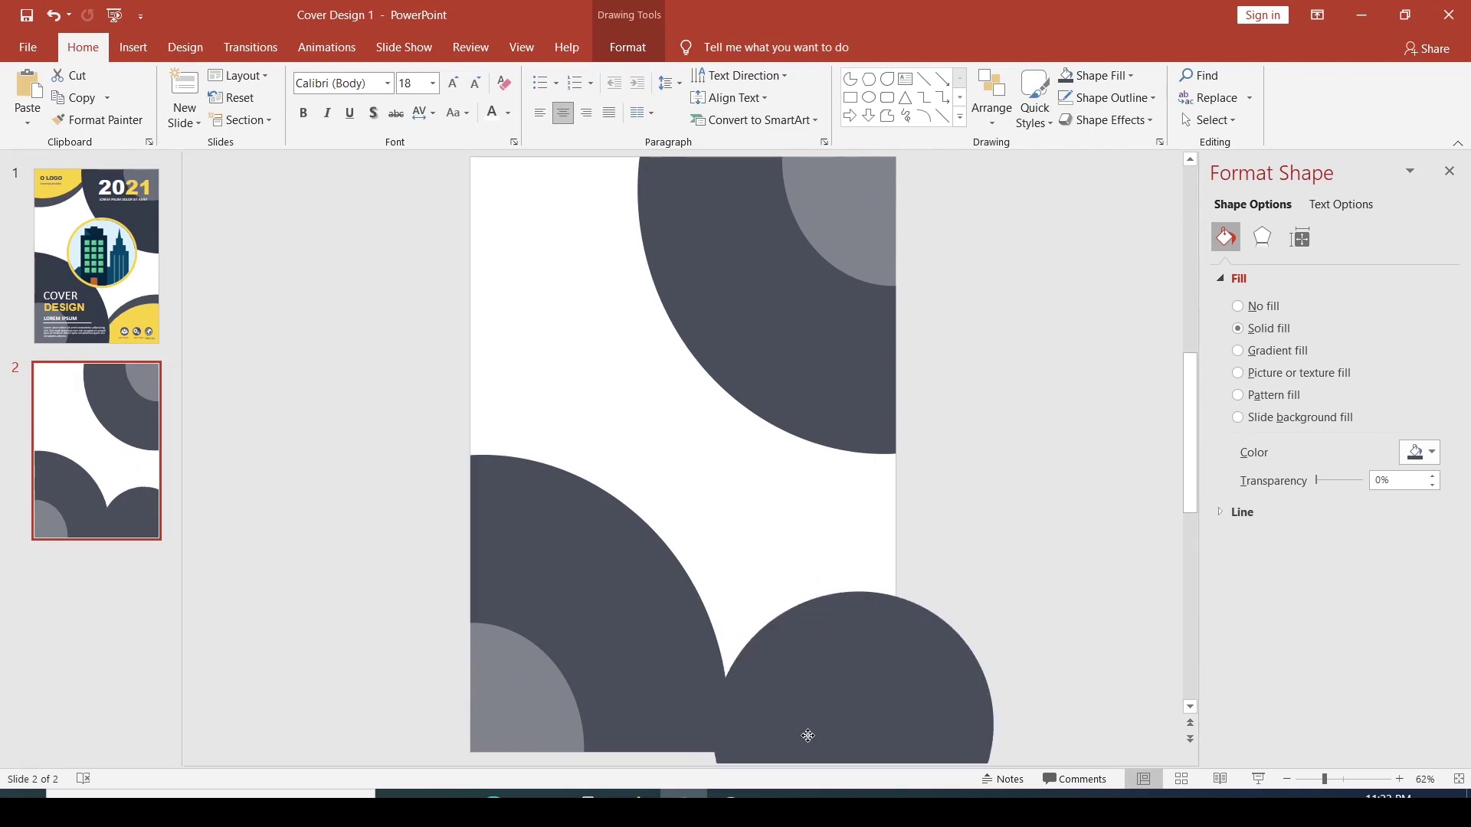
scroll(904, 582, down, 2)
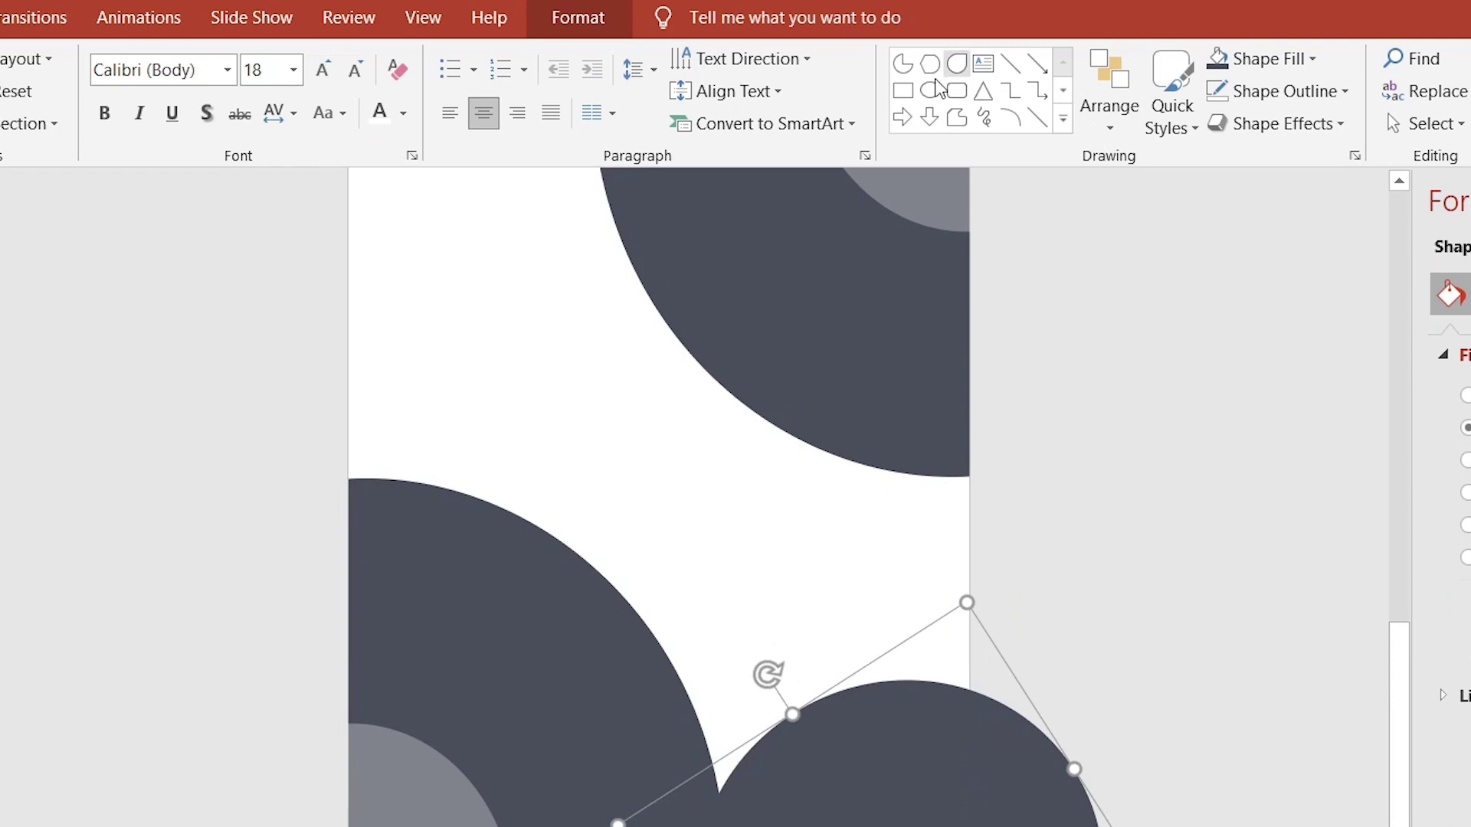
- Draw a larger circle over the dark one, filled yellow with no outline
drag(907, 559, 1148, 720)
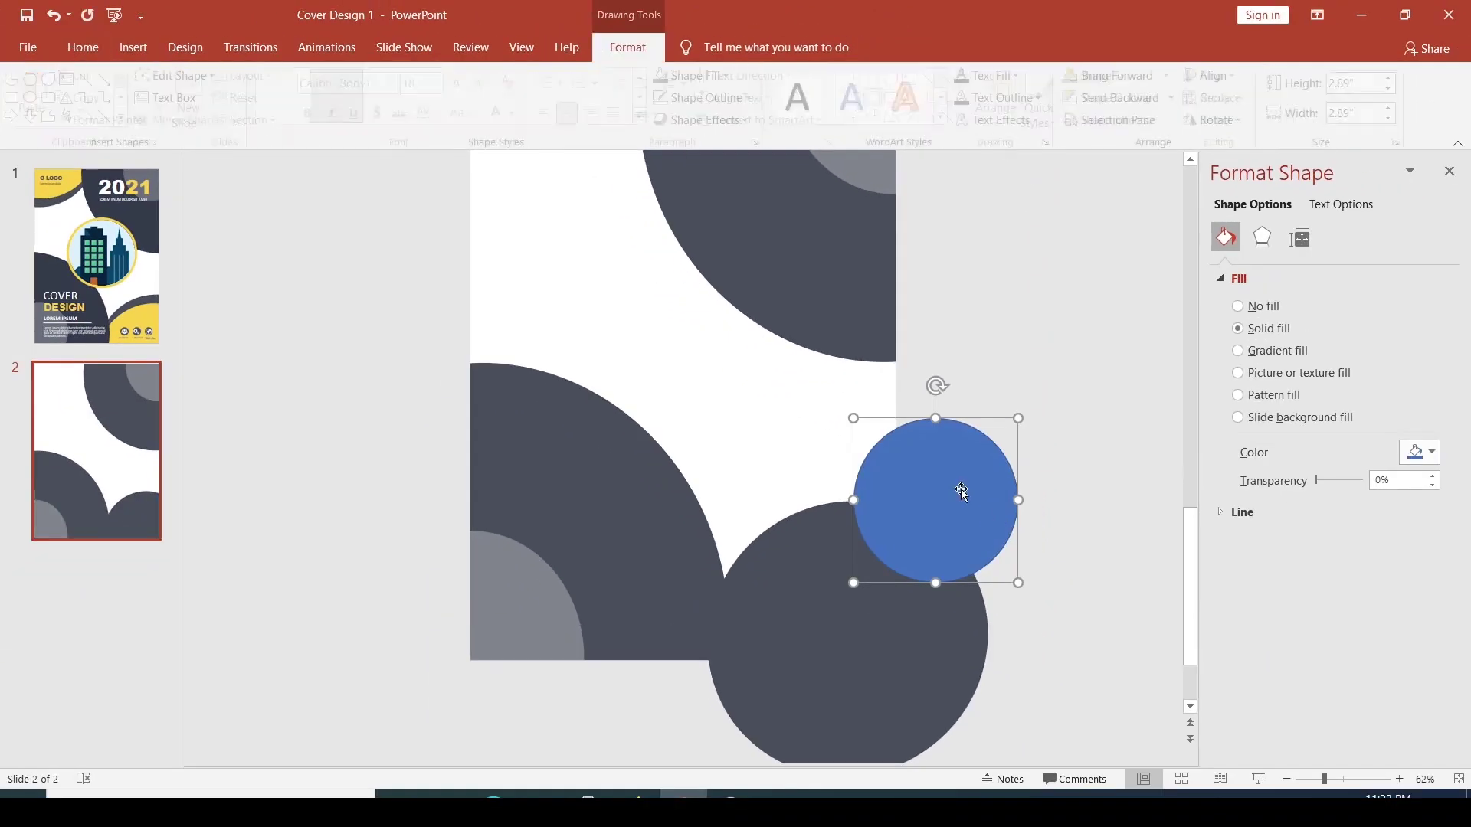
drag(960, 490, 878, 607)
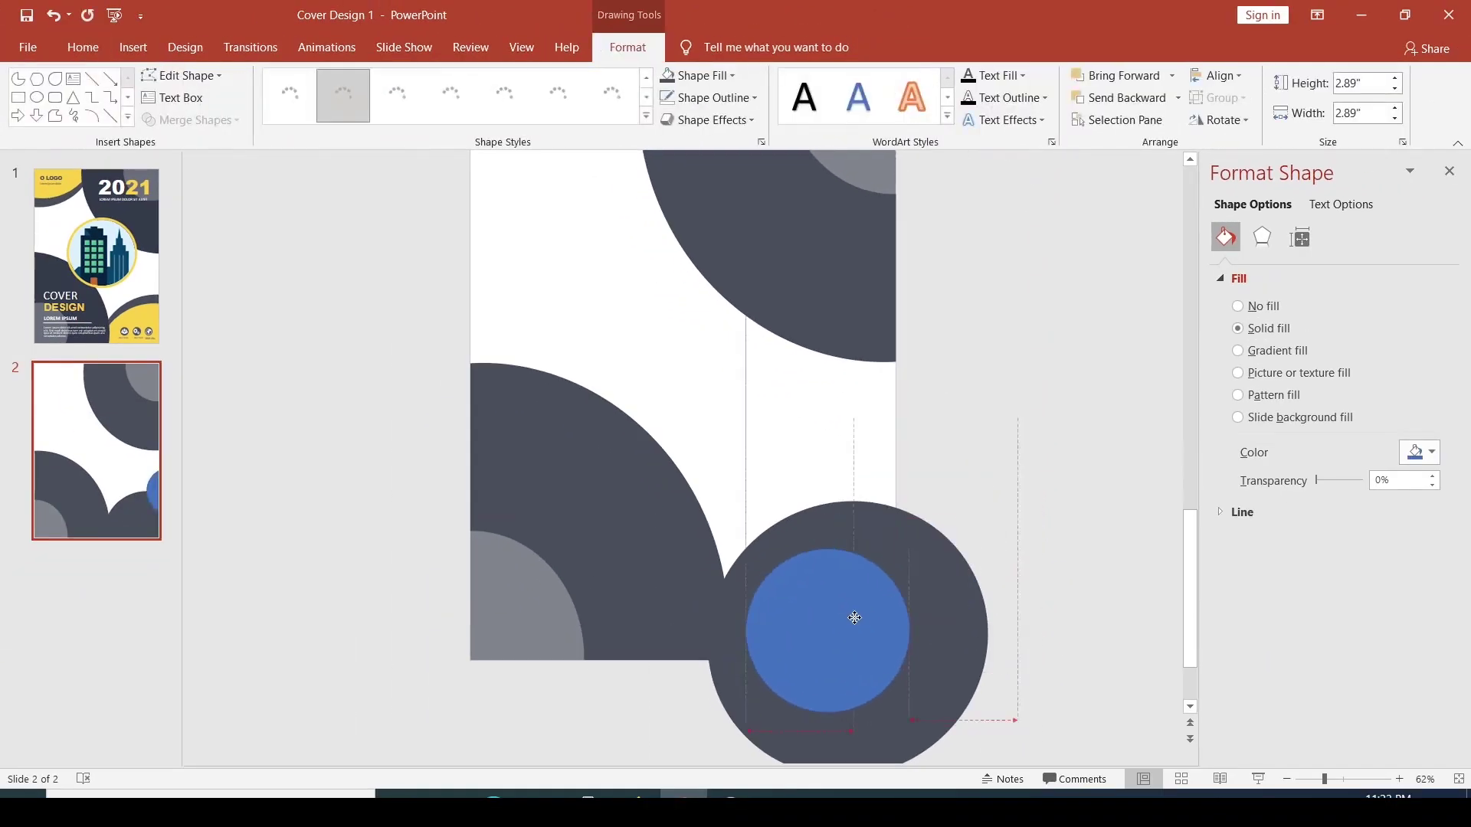
mouse_move(935, 699)
mouse_down()
mouse_move(1009, 745)
mouse_move(995, 762)
mouse_up()
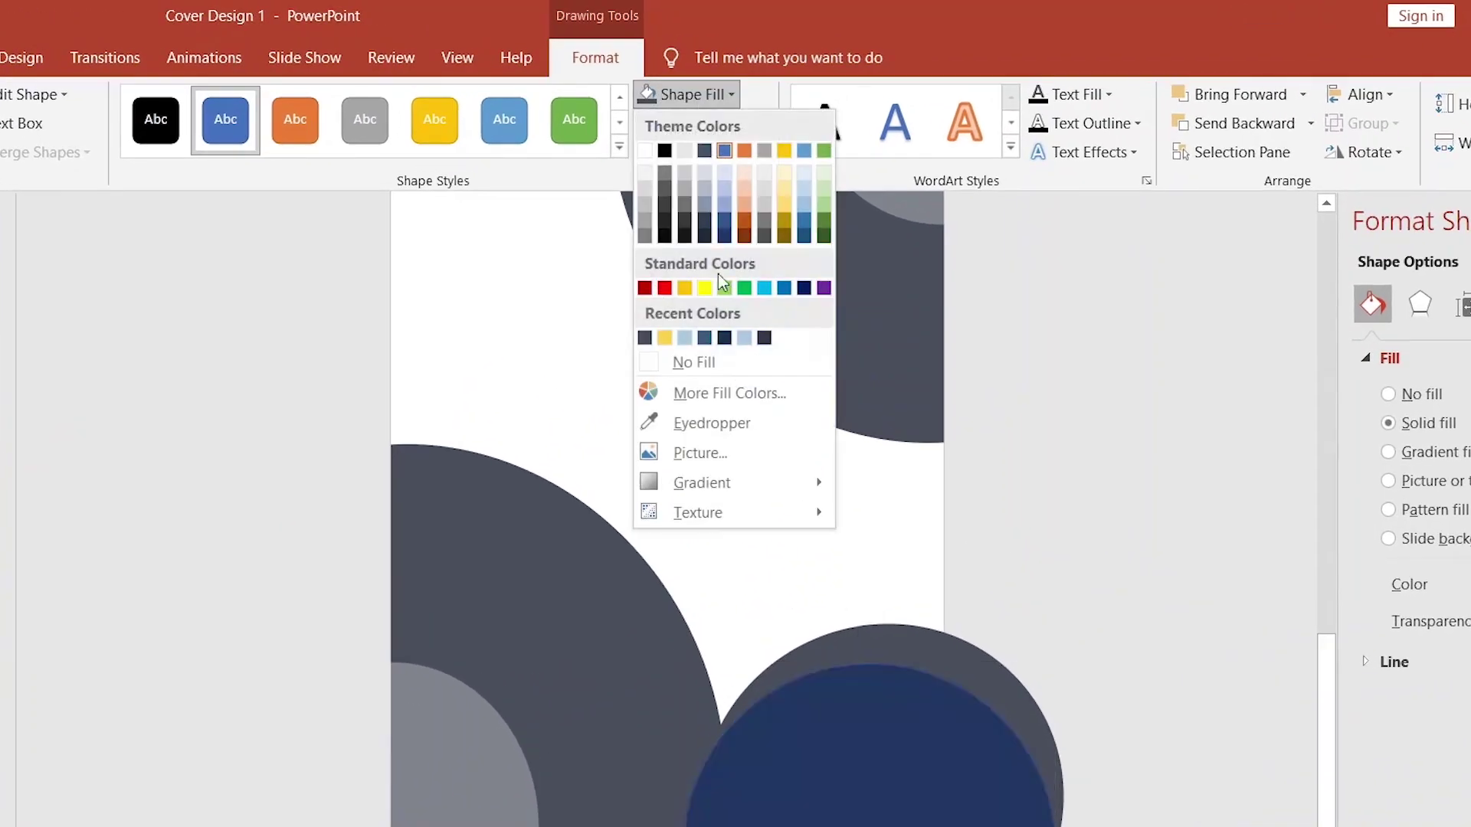
click(664, 338)
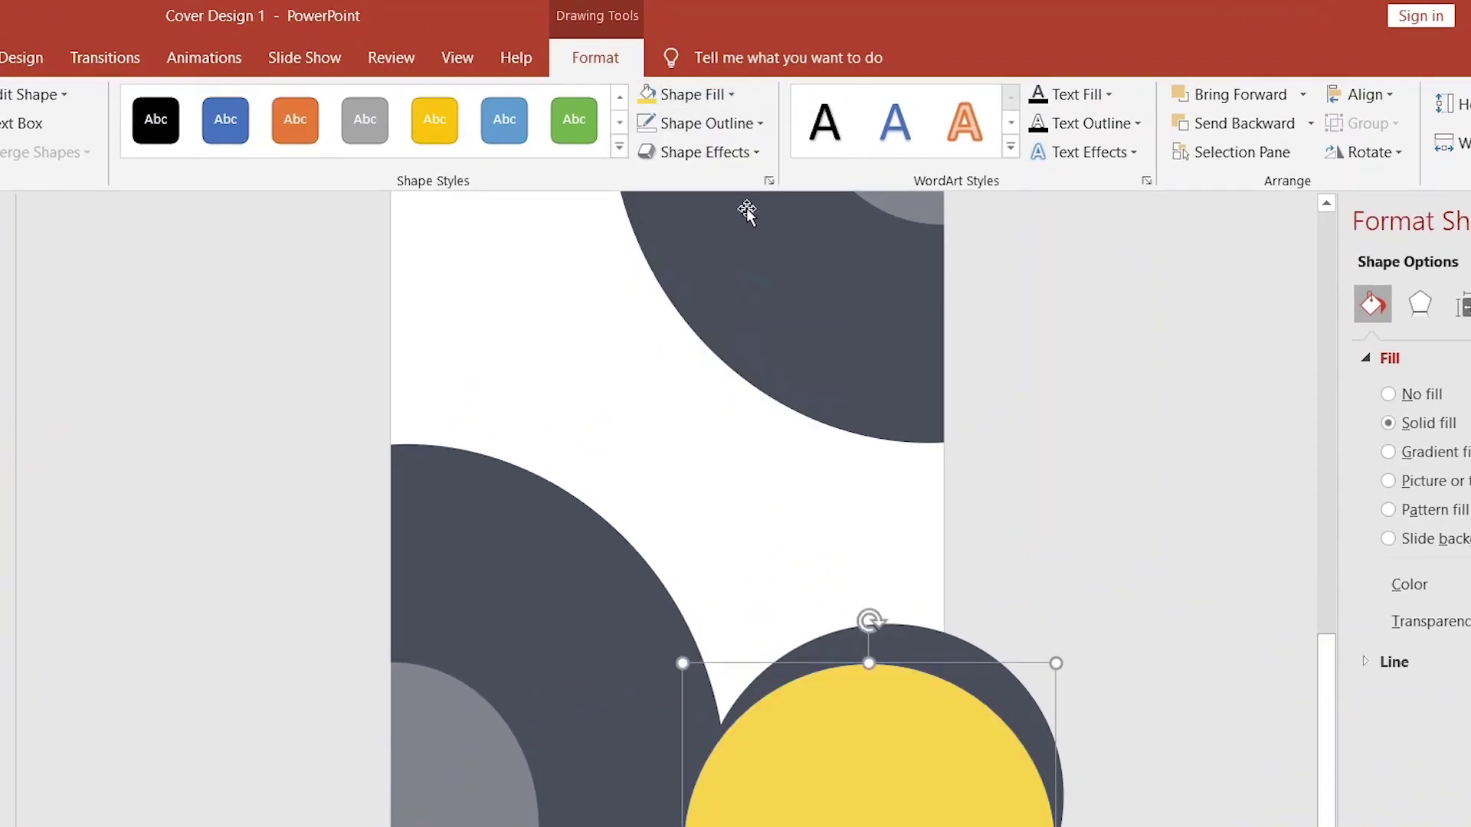
click(735, 124)
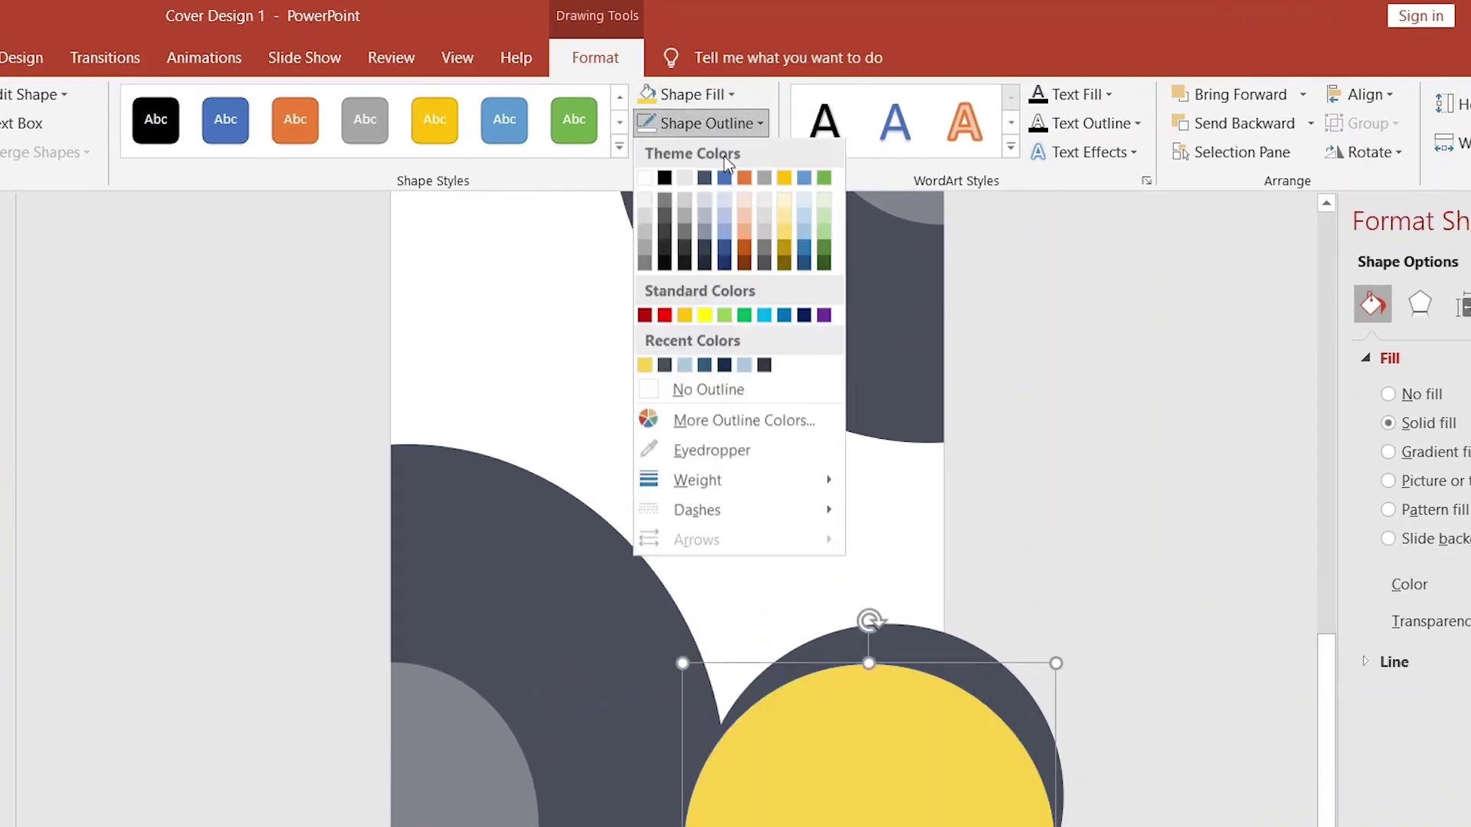
click(664, 398)
click(1017, 396)
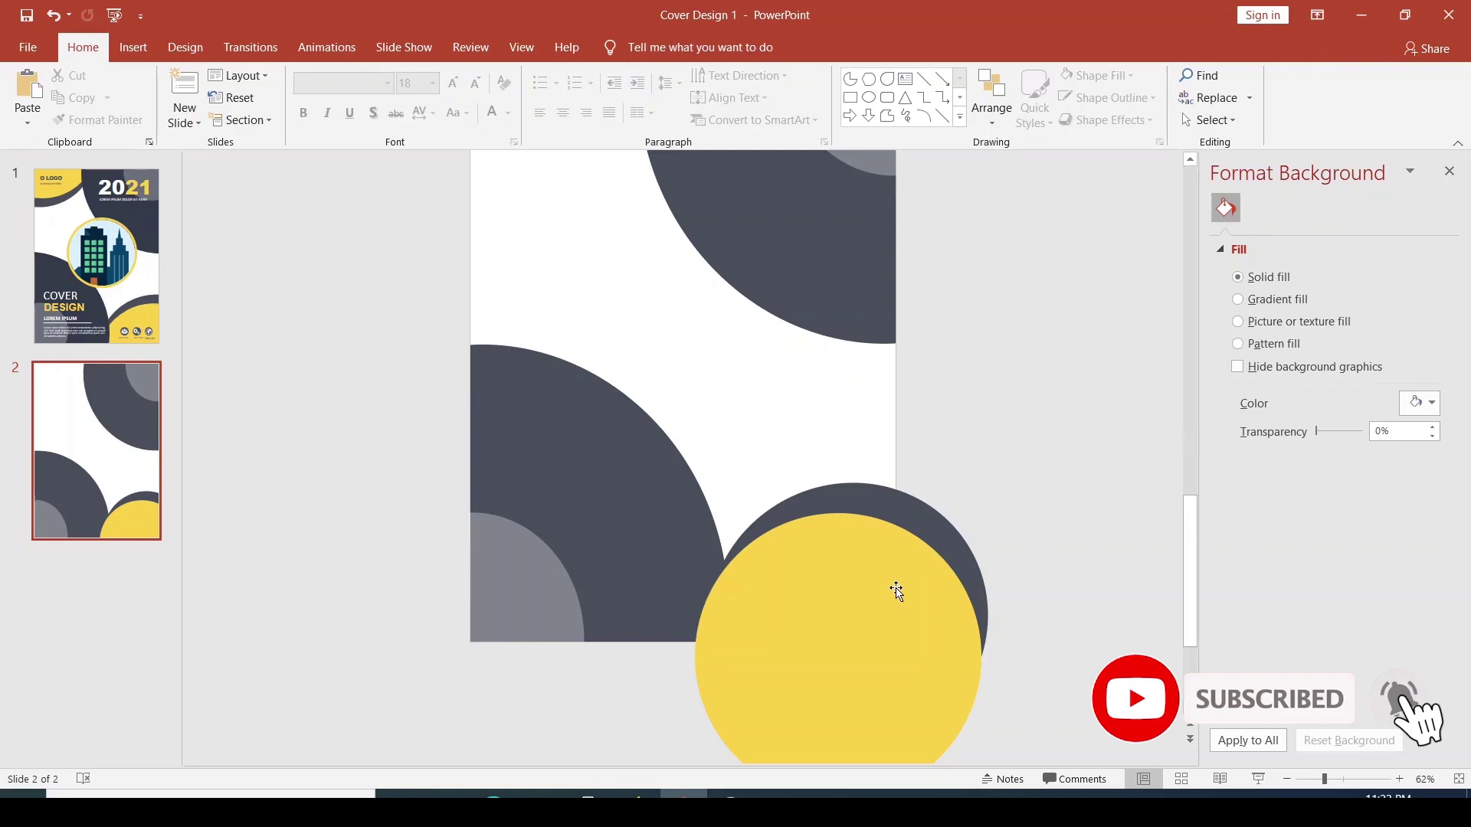
- Bring the large left dark shape in front of the yellow circle
click(692, 523)
right_click(690, 522)
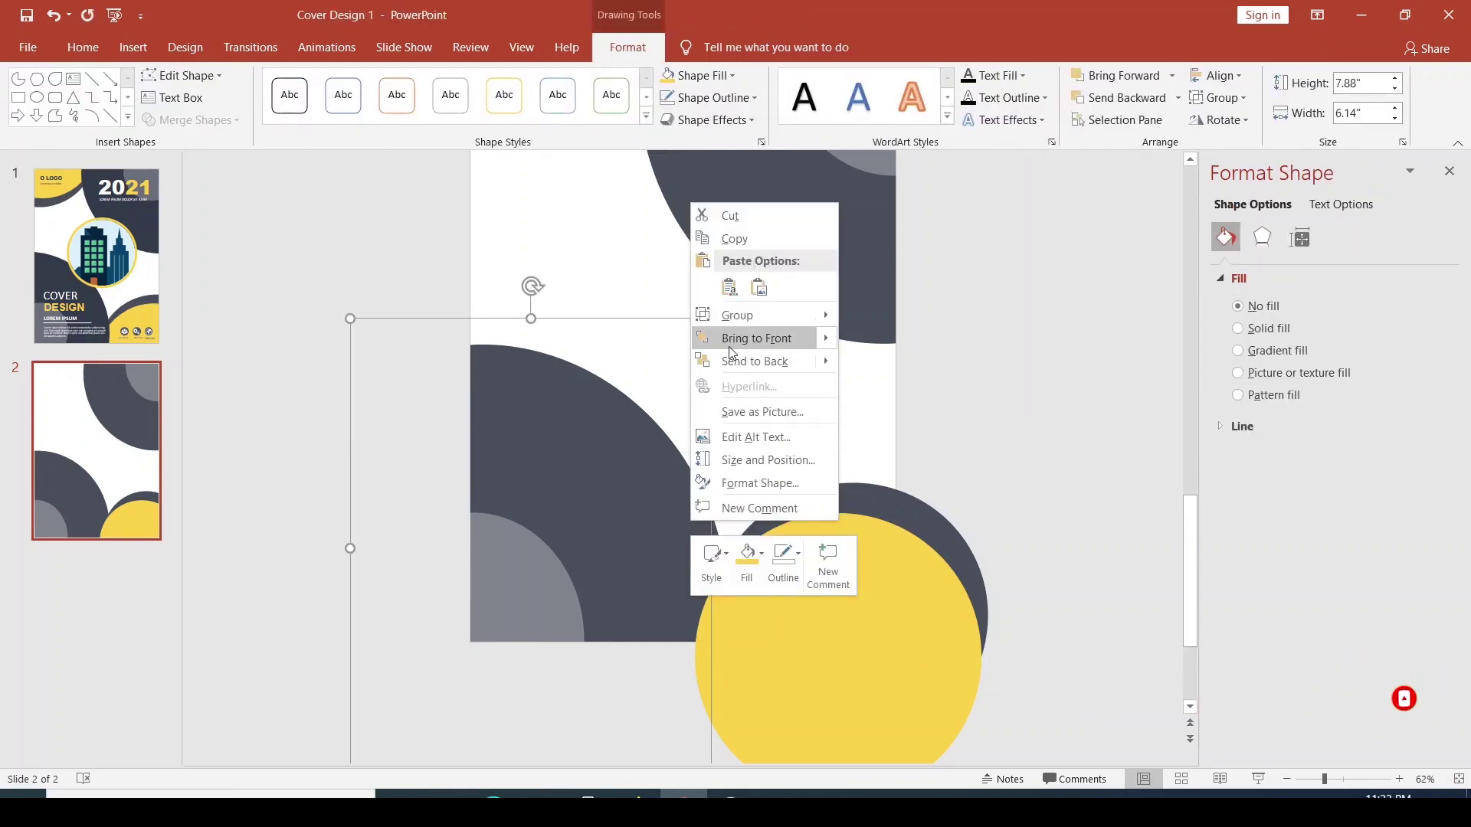
click(754, 360)
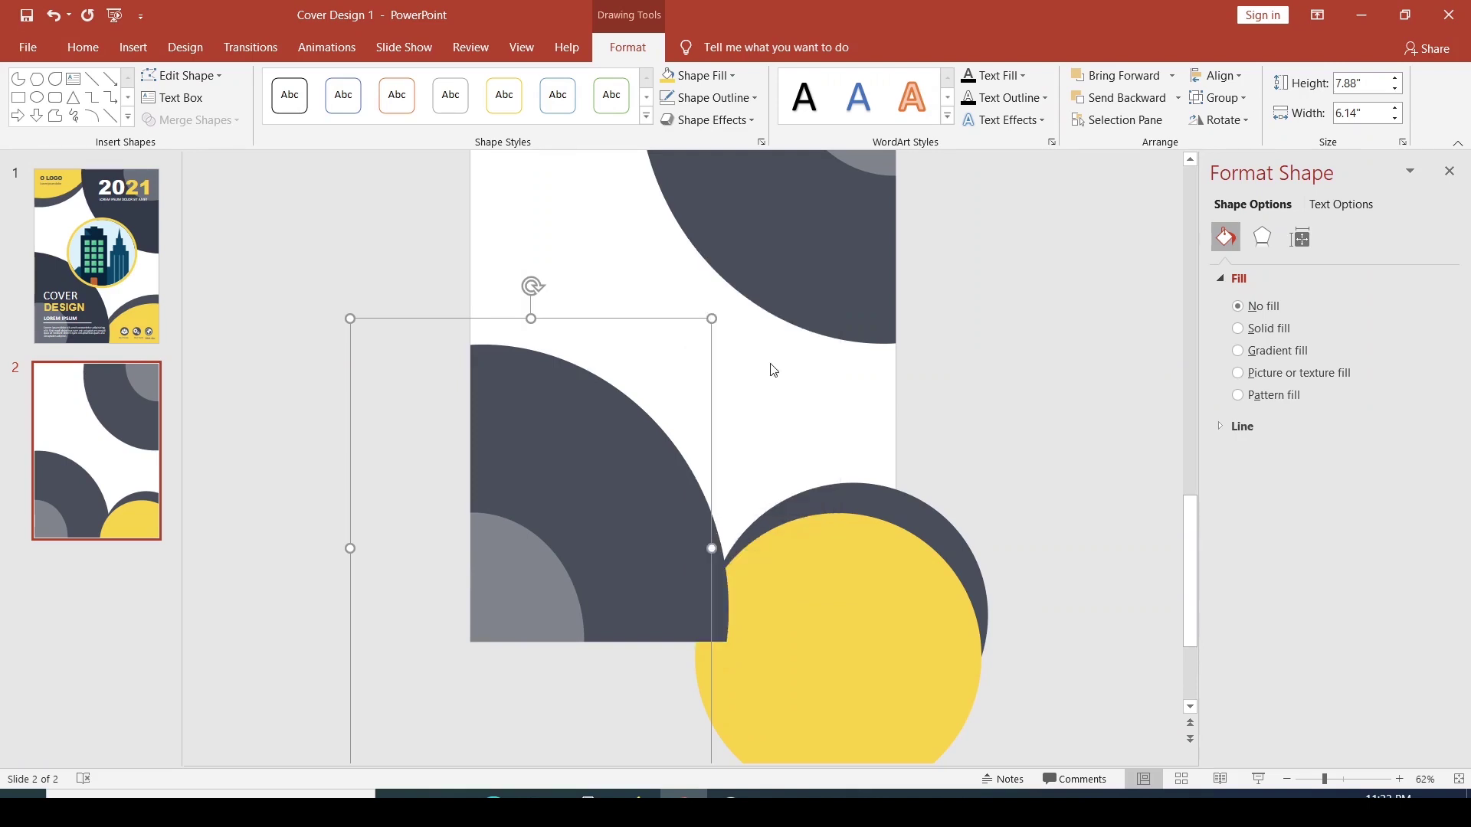
click(1036, 552)
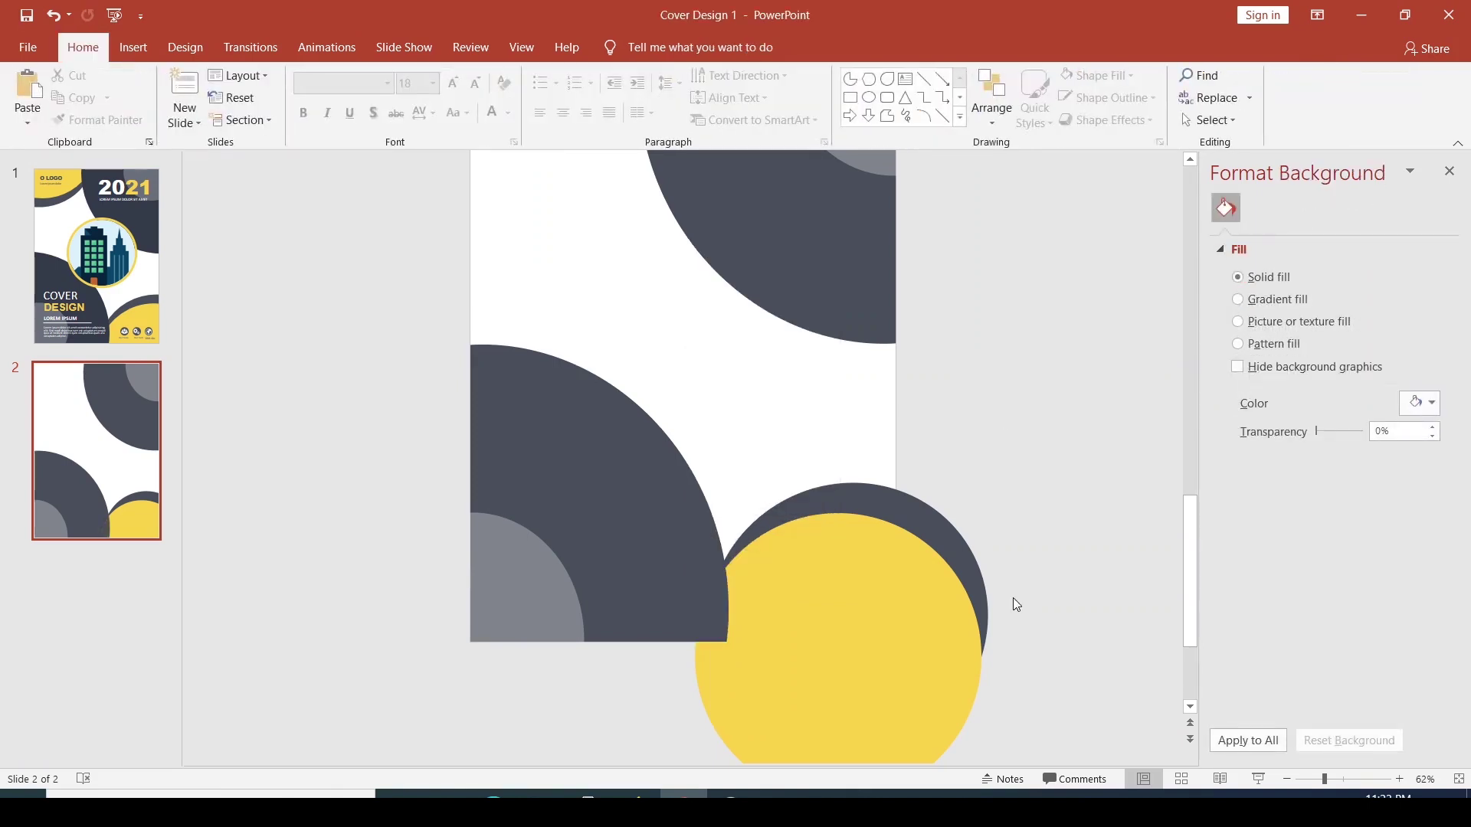
- Centre and enlarge the dark circle behind the yellow one, and widen the yellow circle
click(907, 512)
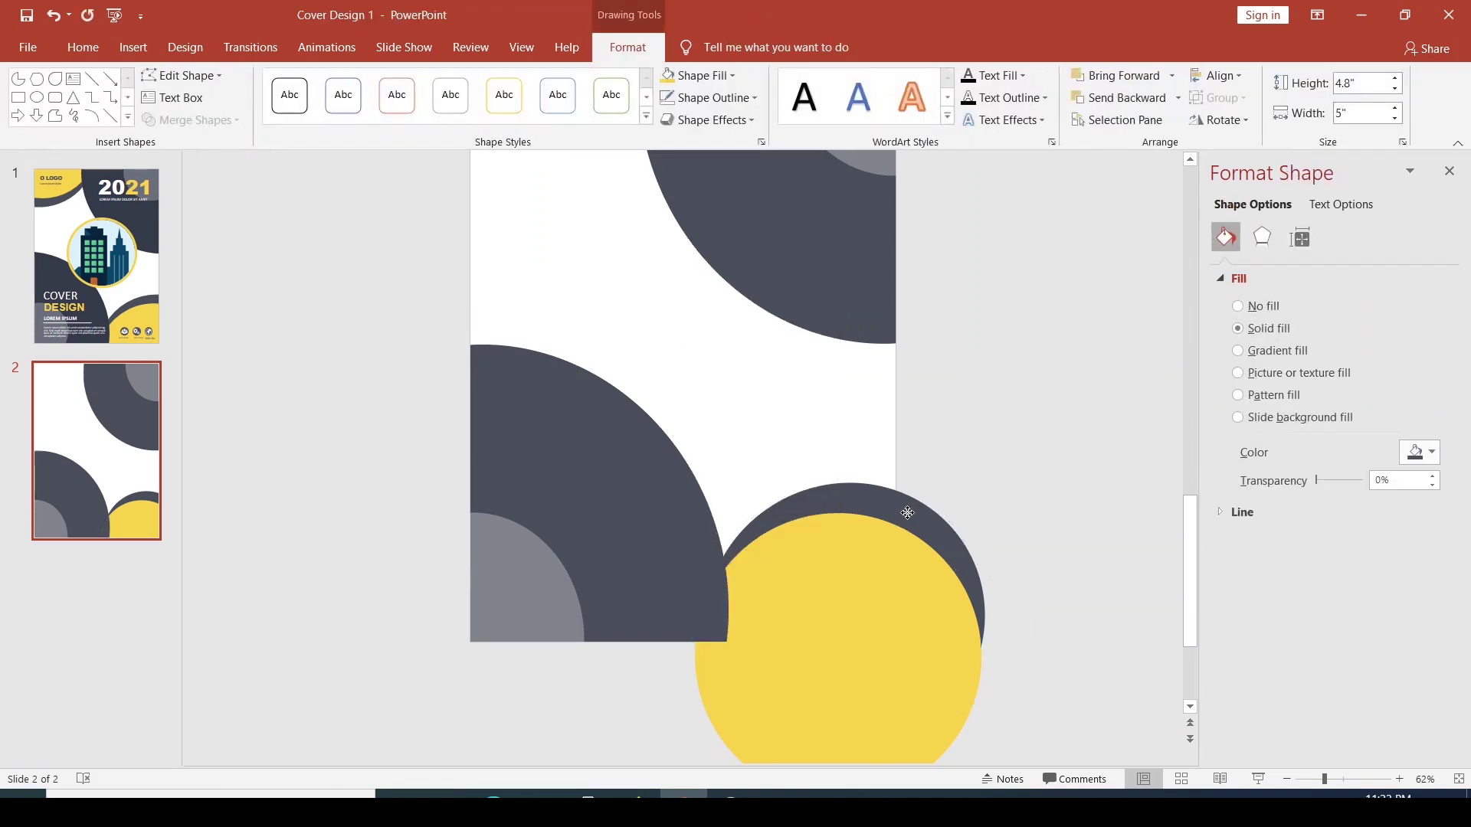
drag(907, 512, 905, 519)
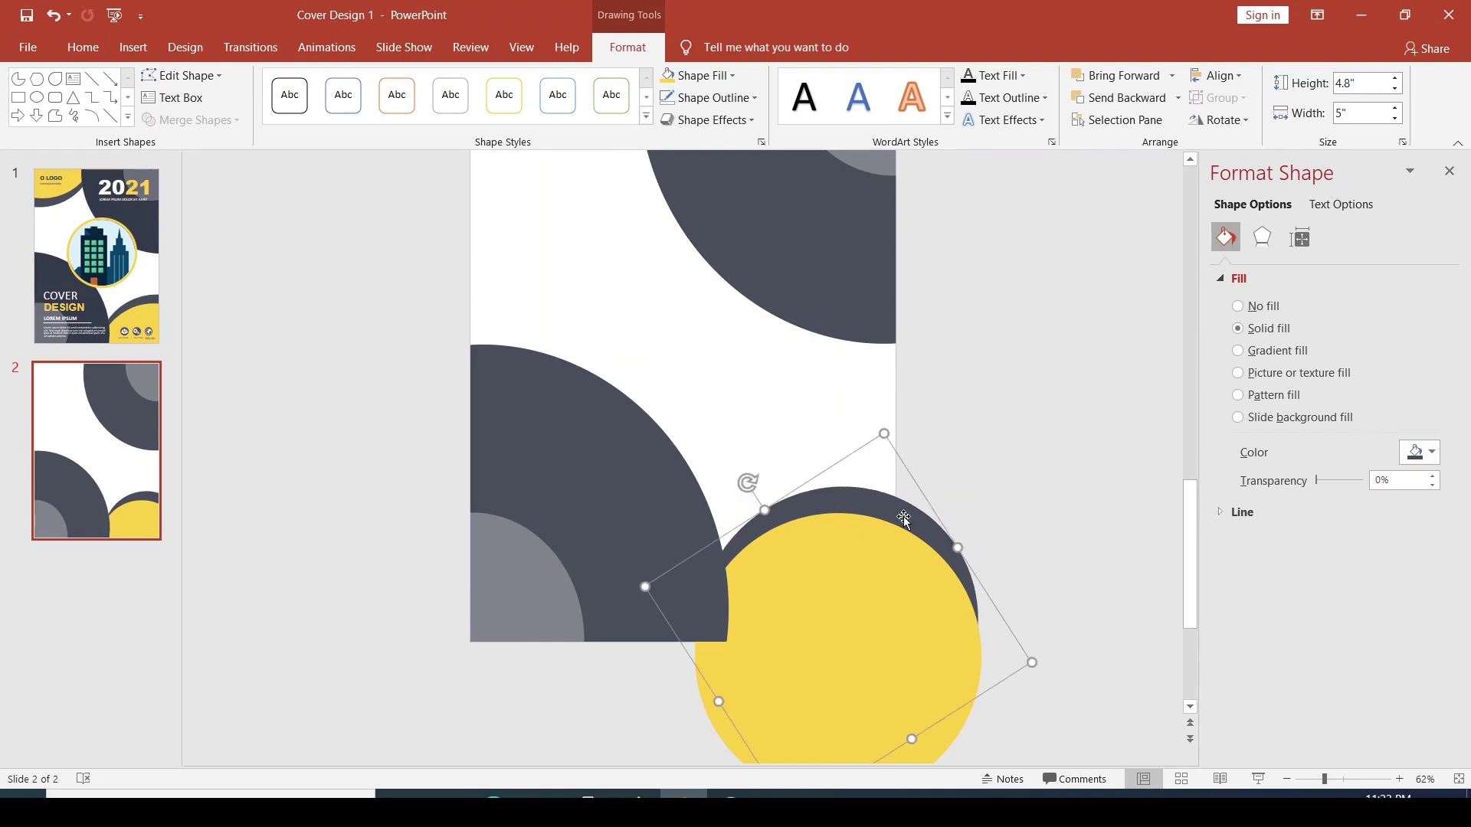
drag(930, 584, 932, 590)
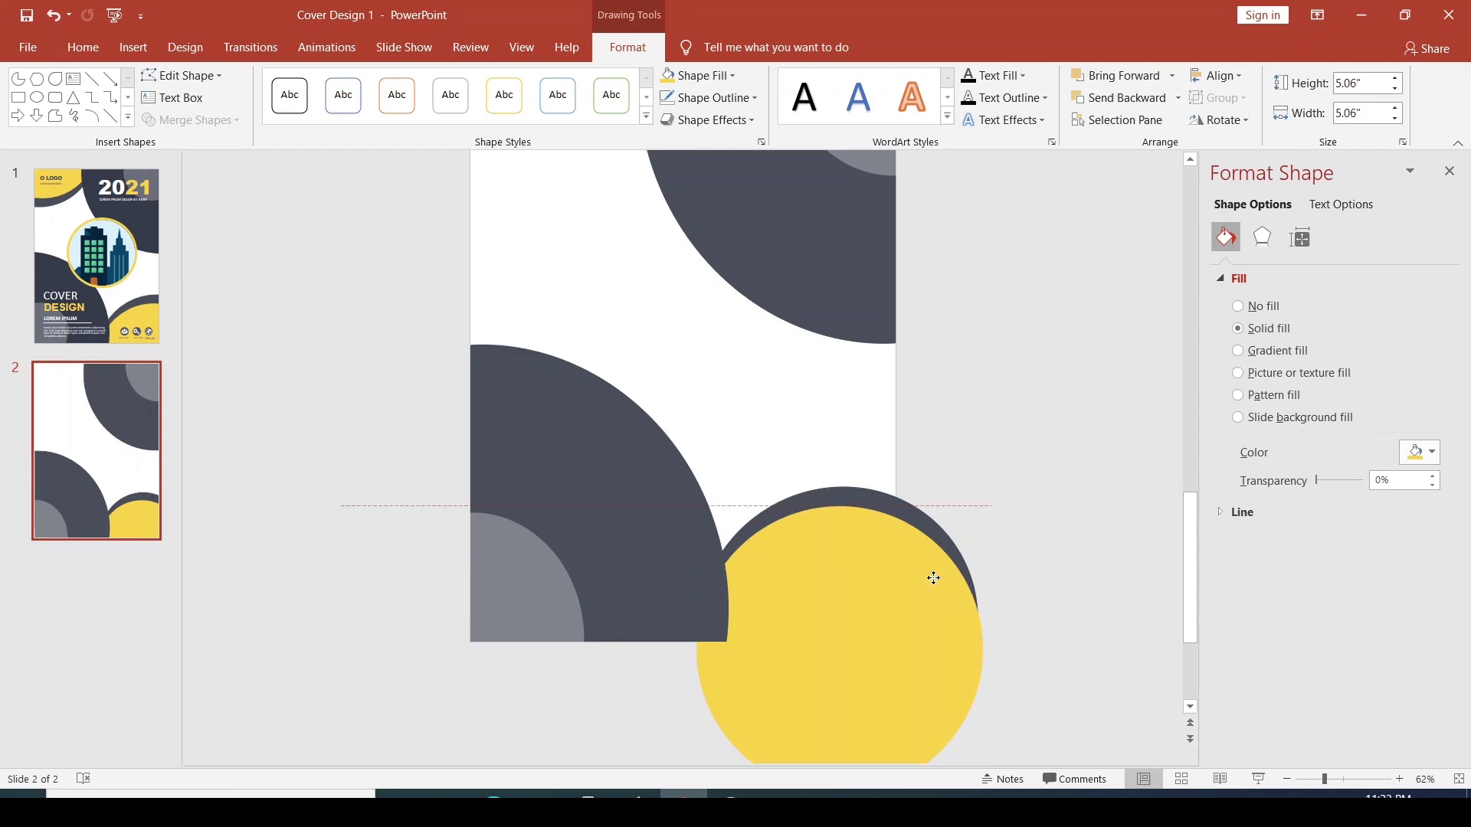
click(878, 499)
drag(883, 435, 896, 417)
click(920, 508)
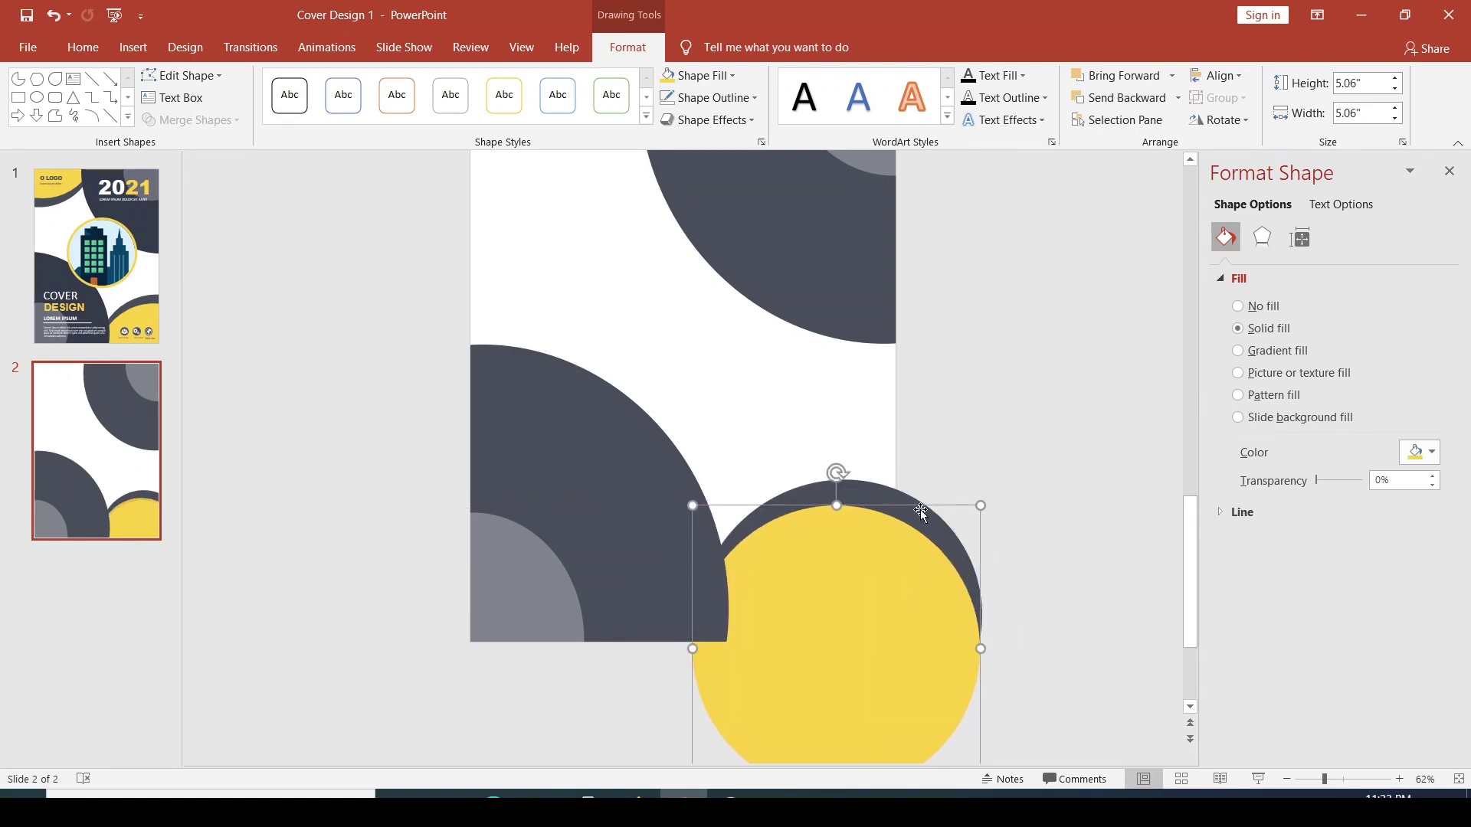
drag(920, 509, 912, 569)
drag(981, 649, 1008, 645)
- Undo the last size change and deselect the circles
click(1064, 432)
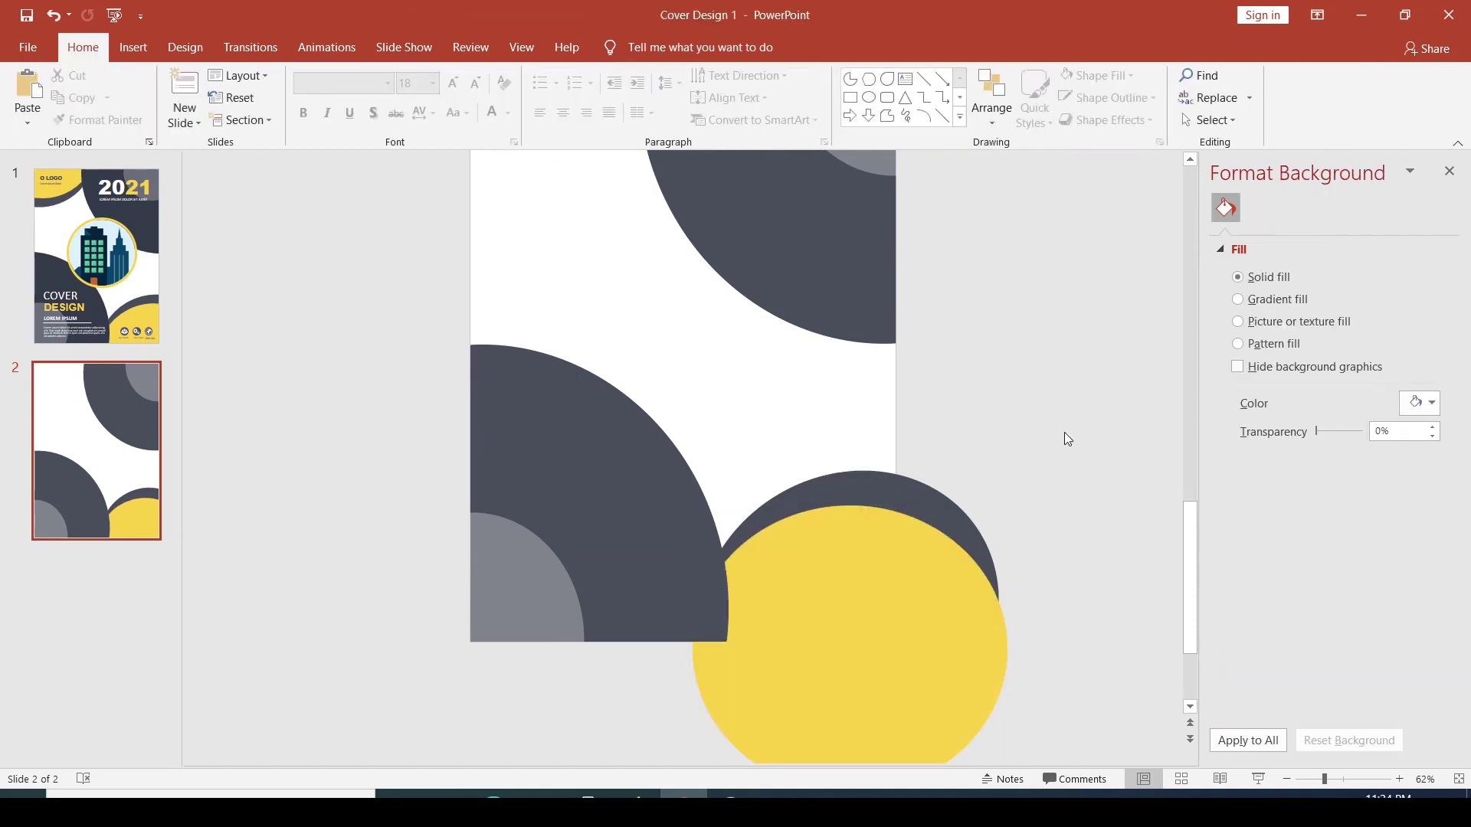
shift+click(810, 564)
click(1041, 397)
key(ctrl+z)
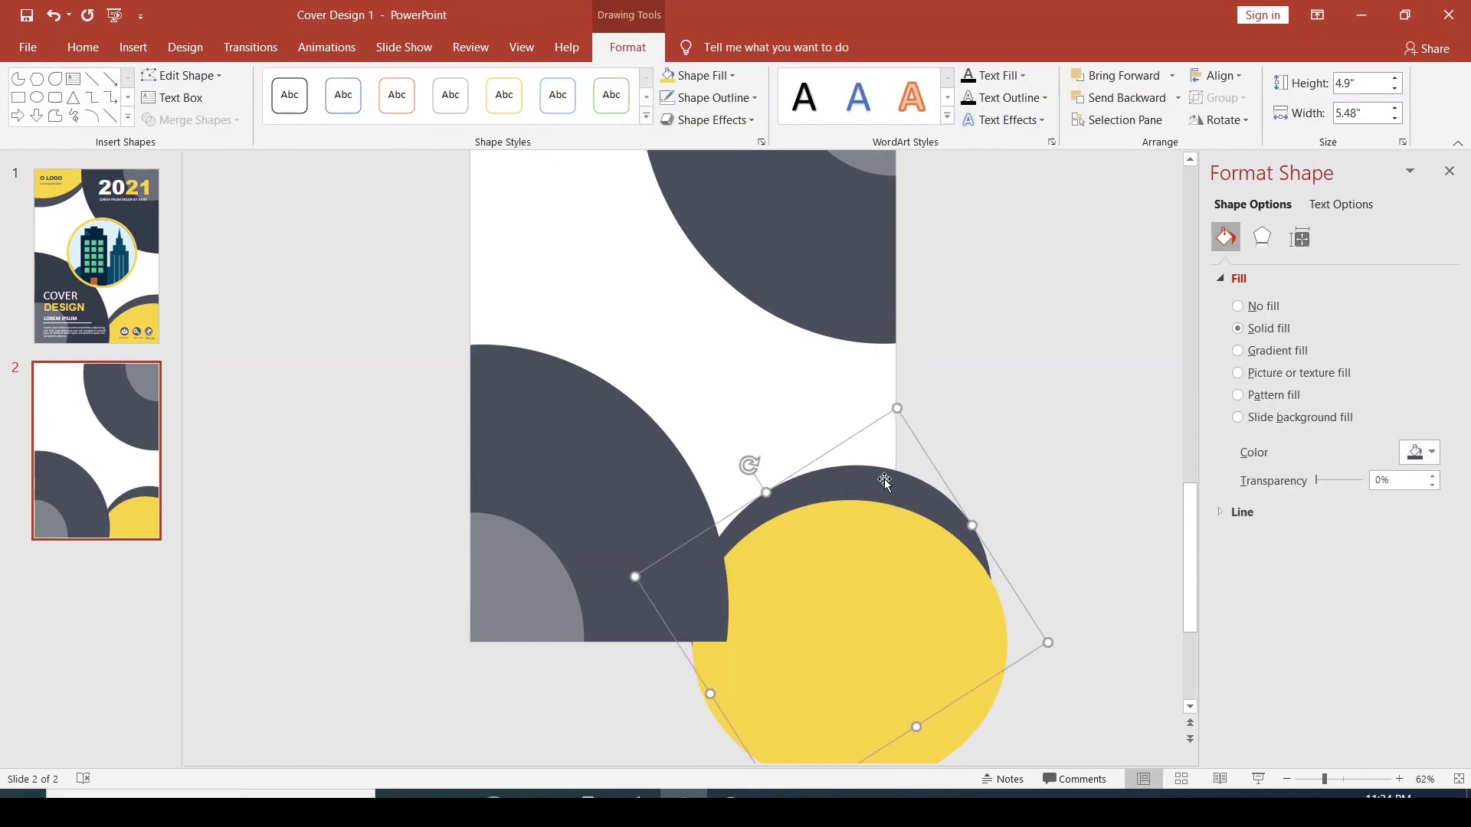
click(1008, 236)
- Trim the yellow and dark circles along the slide's bottom edge using rectangles and merge shapes
click(848, 98)
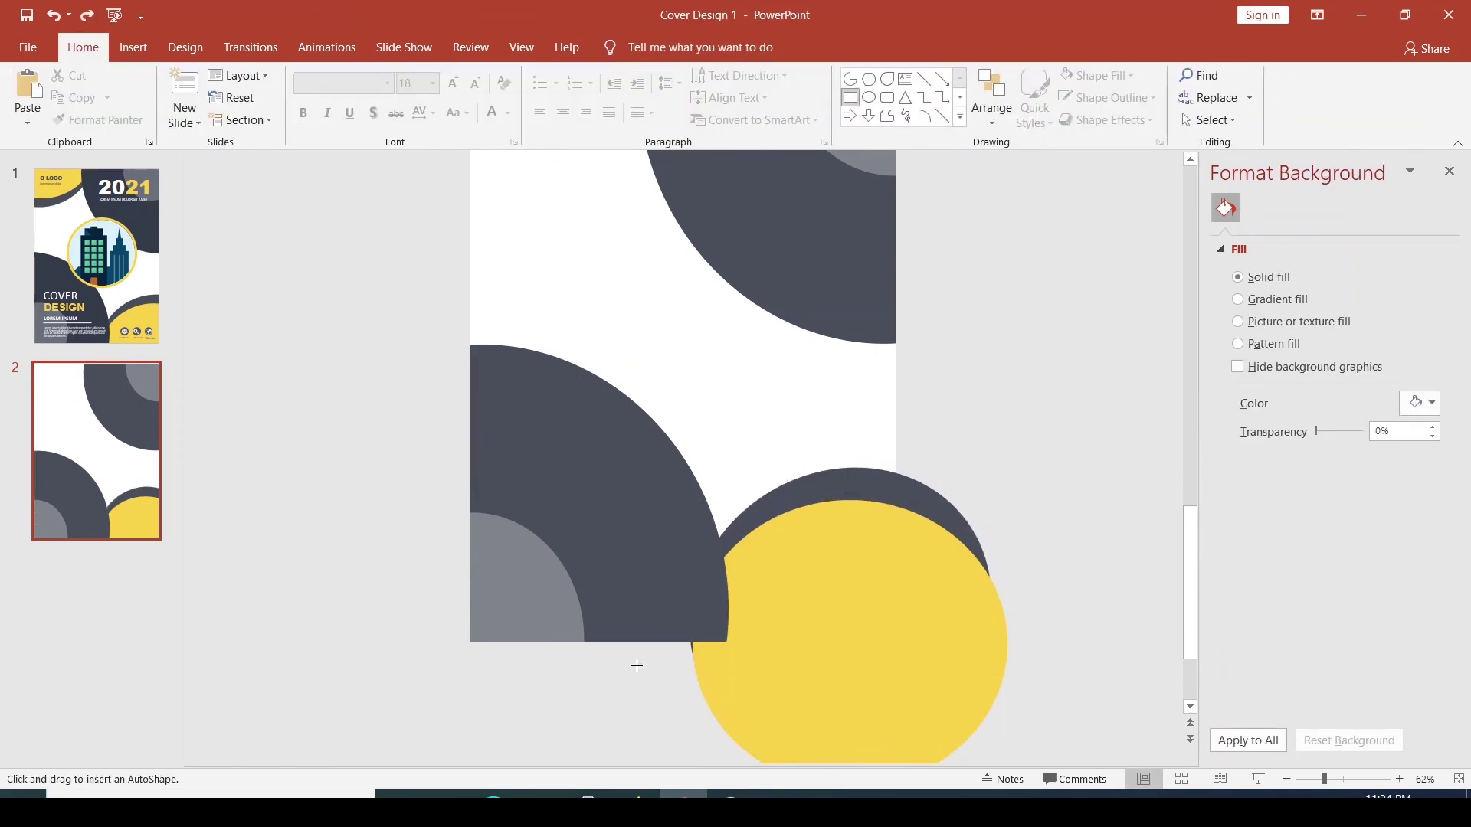
drag(670, 649, 1107, 764)
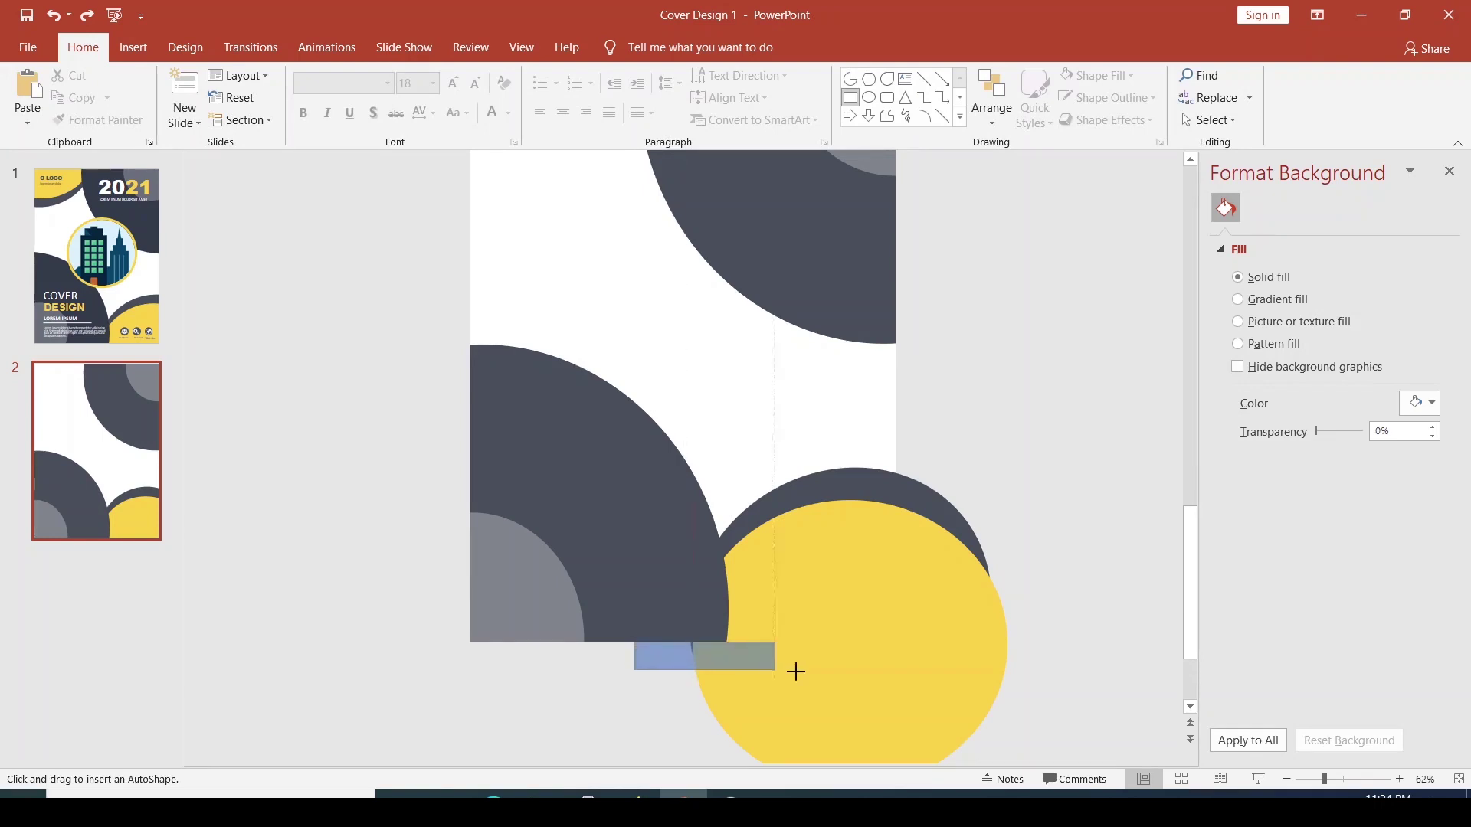
click(930, 605)
shift+click(1057, 701)
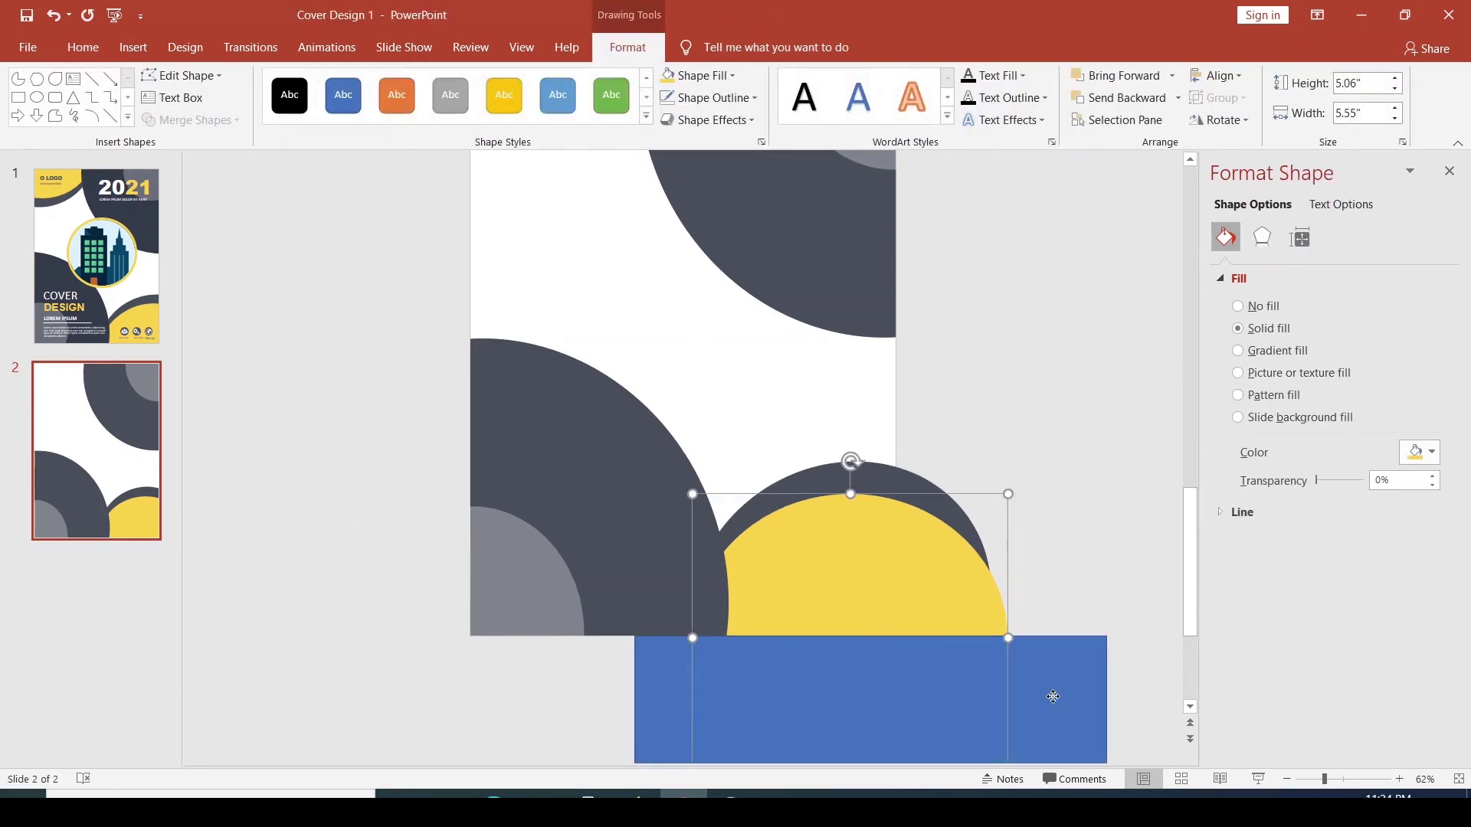
click(189, 120)
click(192, 230)
key(Escape)
click(850, 98)
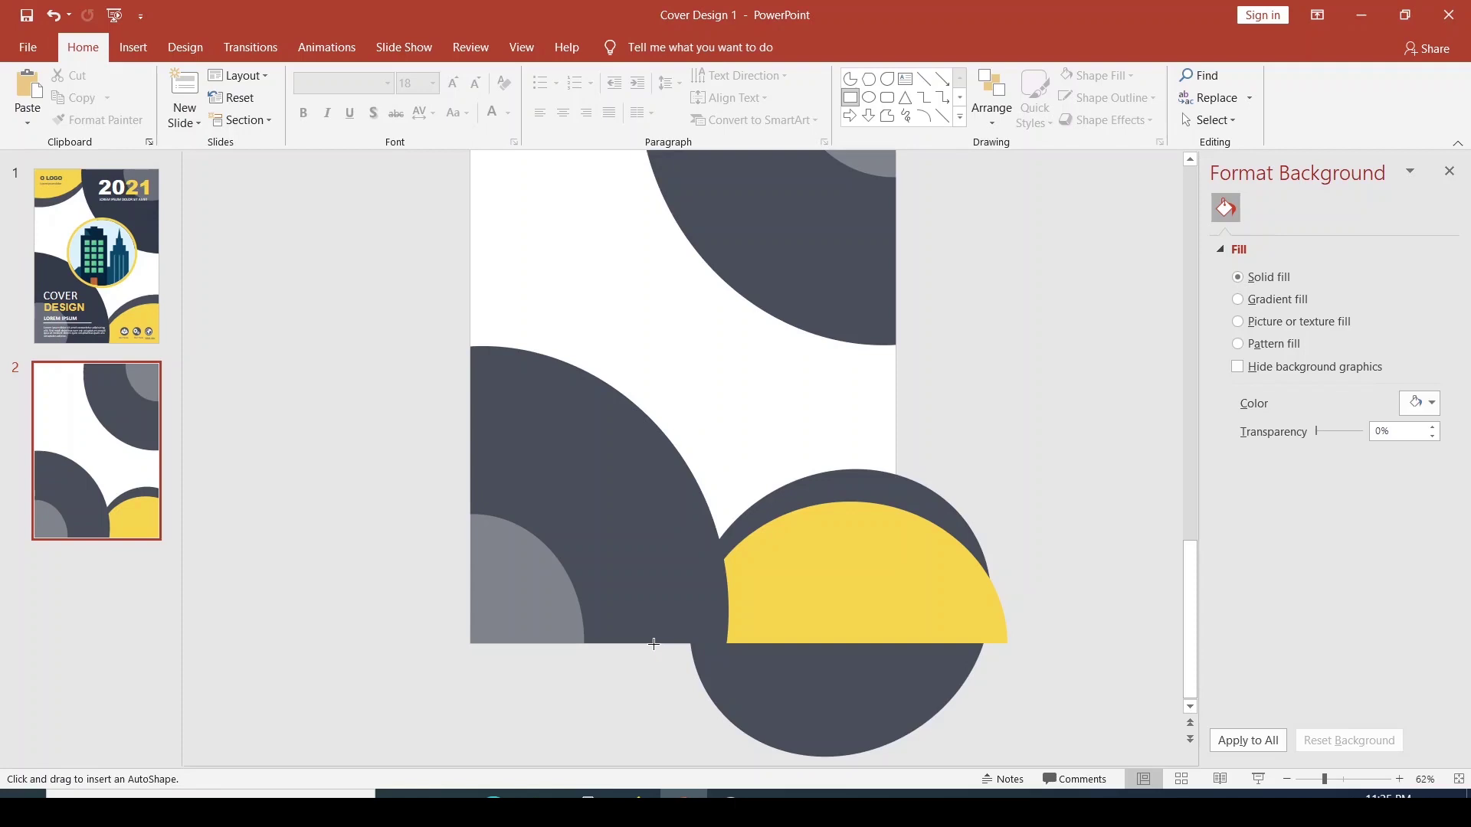
drag(649, 639, 1093, 761)
shift+click(862, 486)
click(189, 120)
click(189, 230)
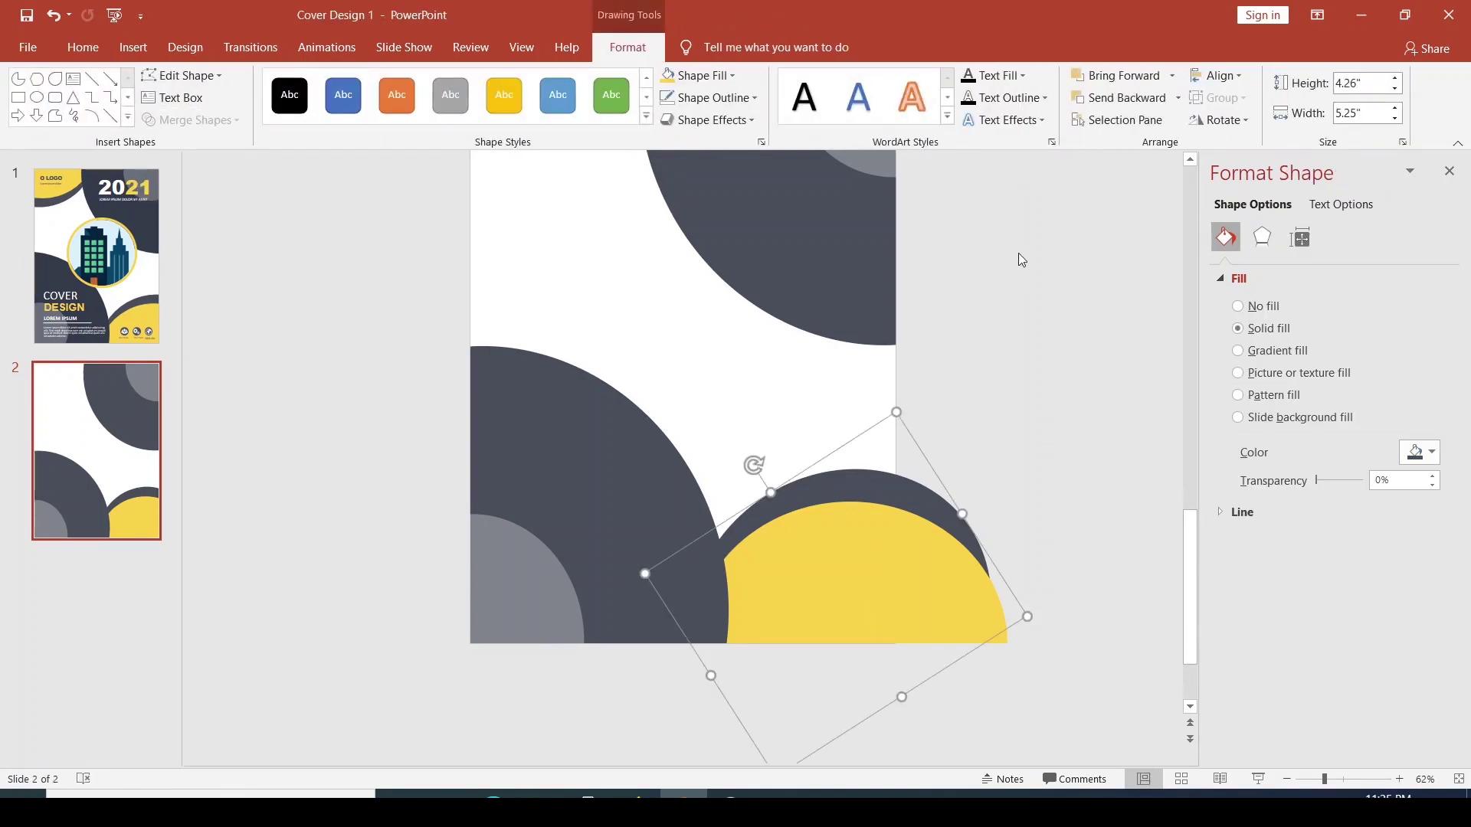
- Trim the yellow shape and dark circle flush with the slide's right edge
click(19, 98)
drag(891, 351, 1045, 684)
shift+click(863, 608)
click(190, 120)
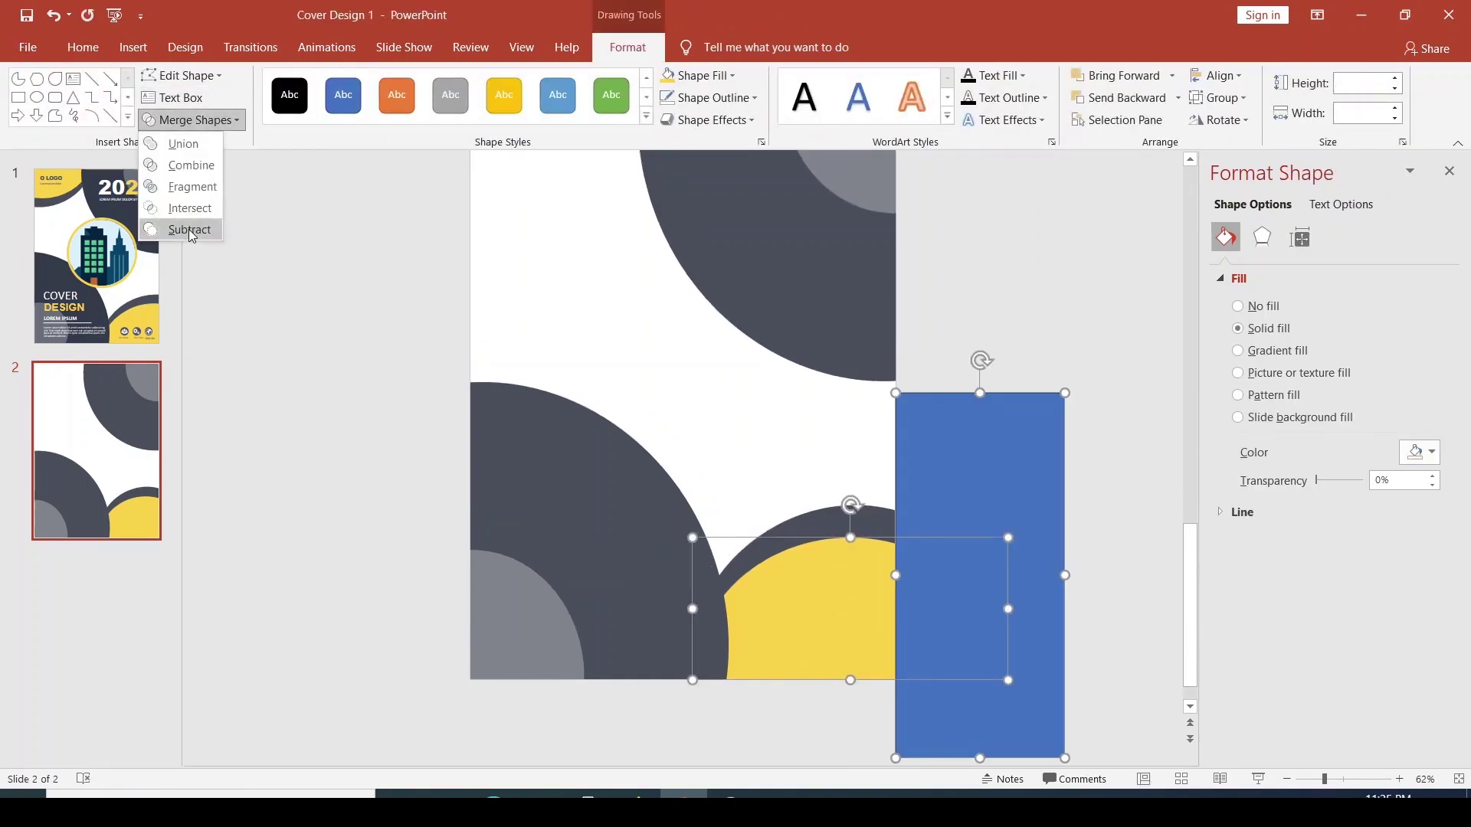
click(192, 226)
click(18, 97)
drag(893, 476, 1041, 761)
shift+click(752, 590)
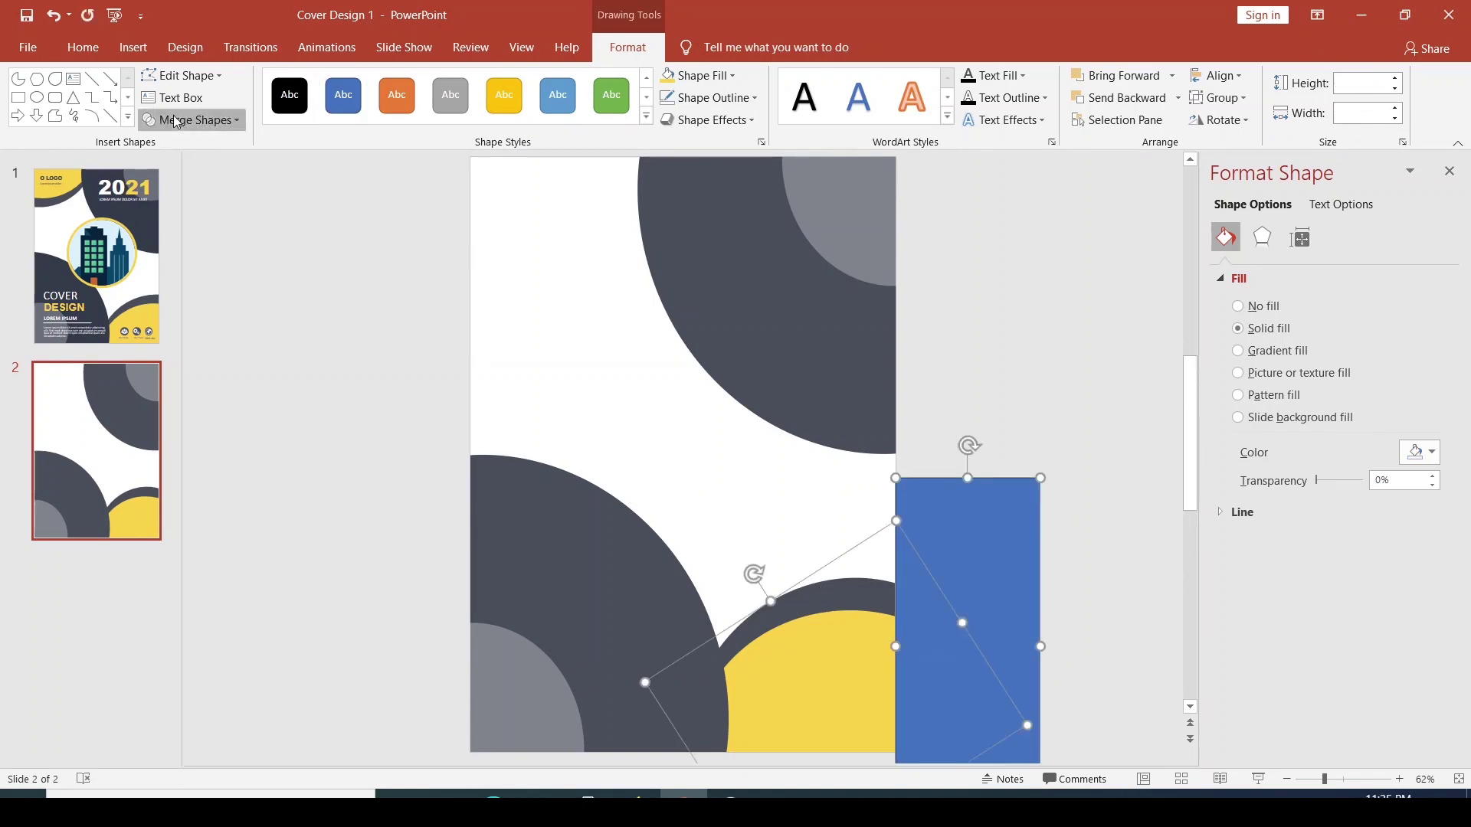
click(190, 120)
click(191, 226)
- Move the copied yellow shape to the top-left corner and rotate it to fit
click(859, 670)
shift+click(831, 603)
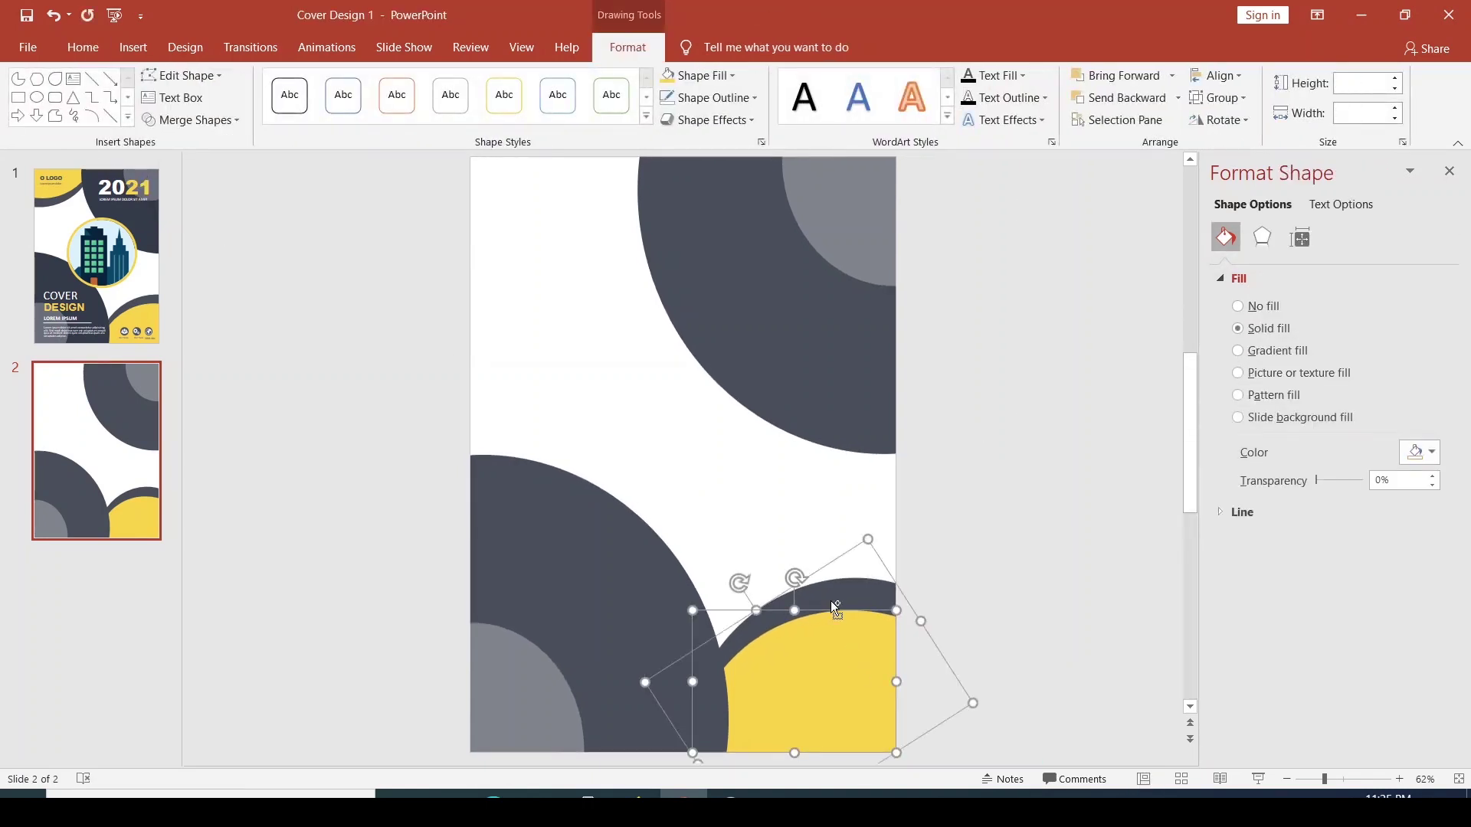
click(830, 600)
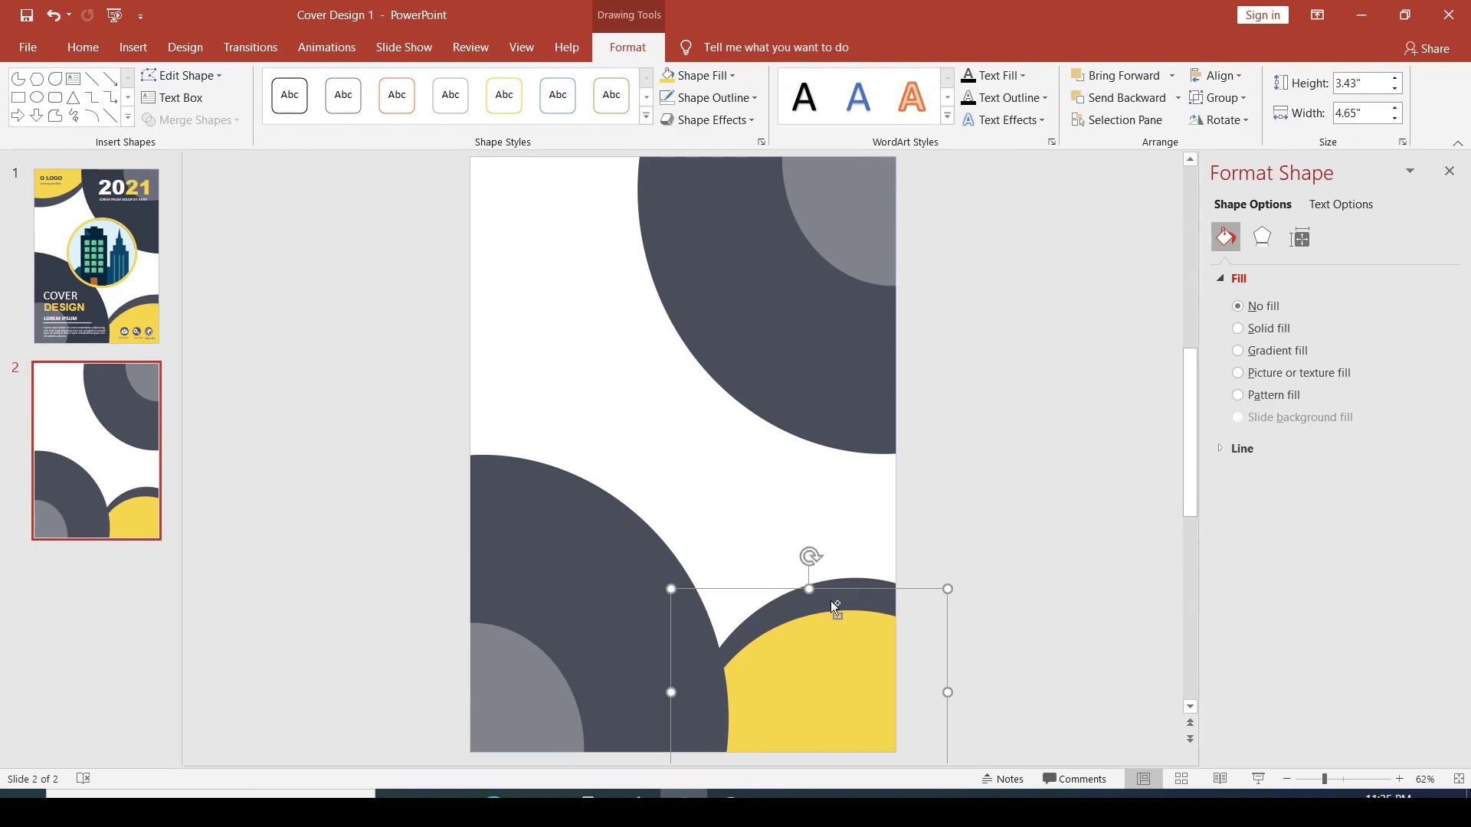
scroll(835, 605, down, 1)
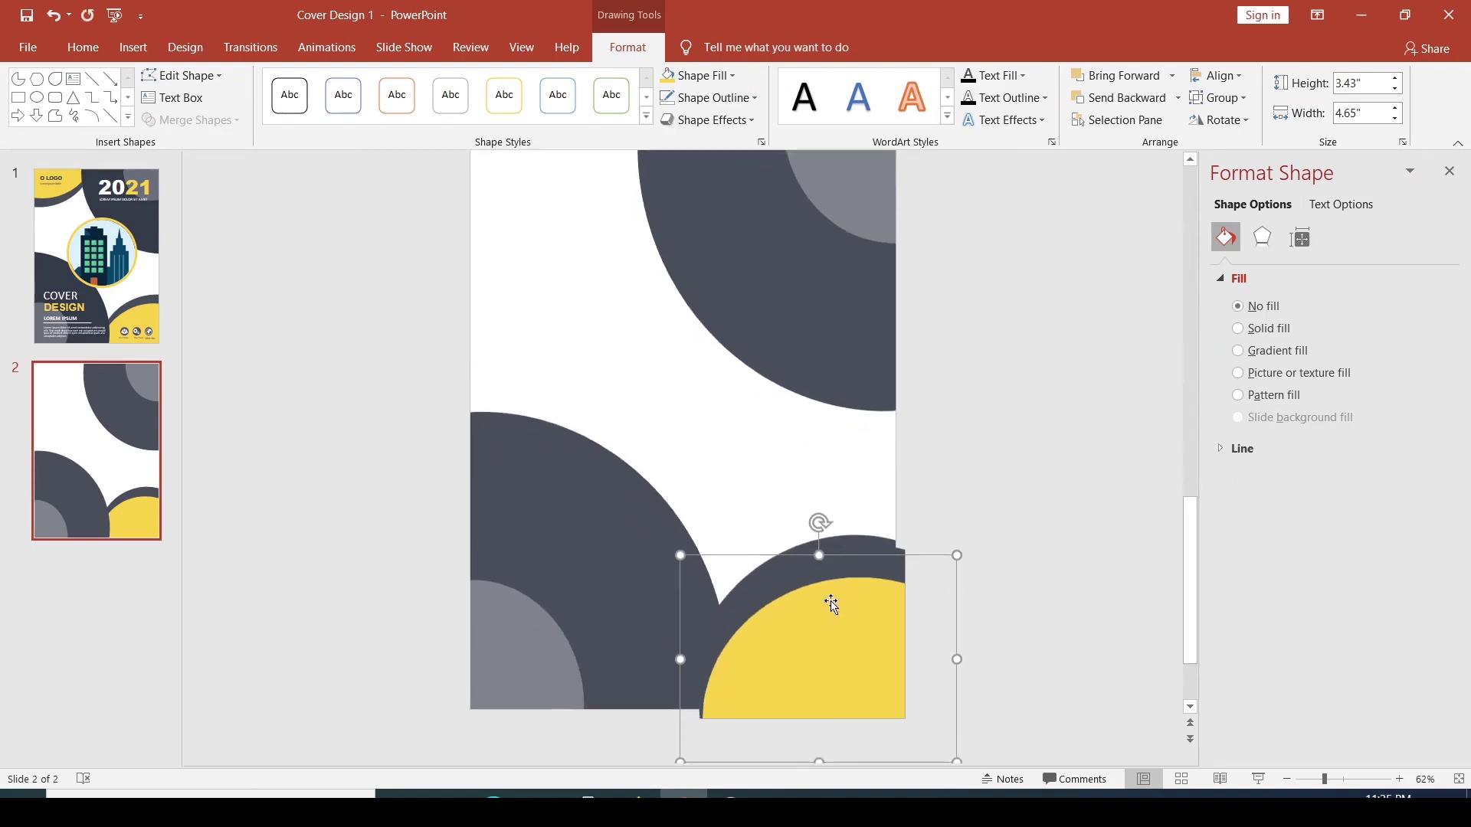
drag(835, 605, 850, 563)
drag(882, 618, 639, 244)
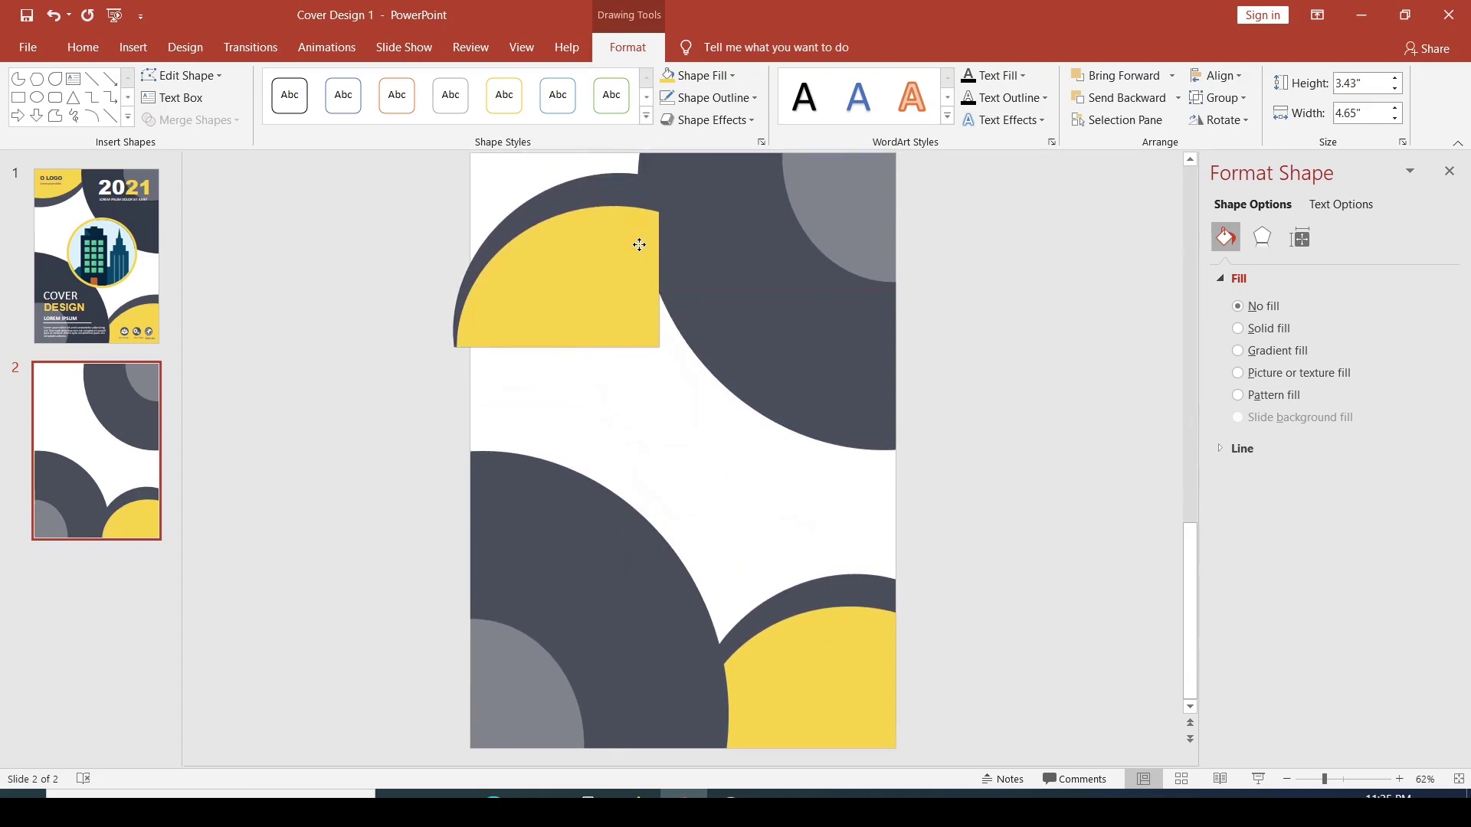
click(661, 356)
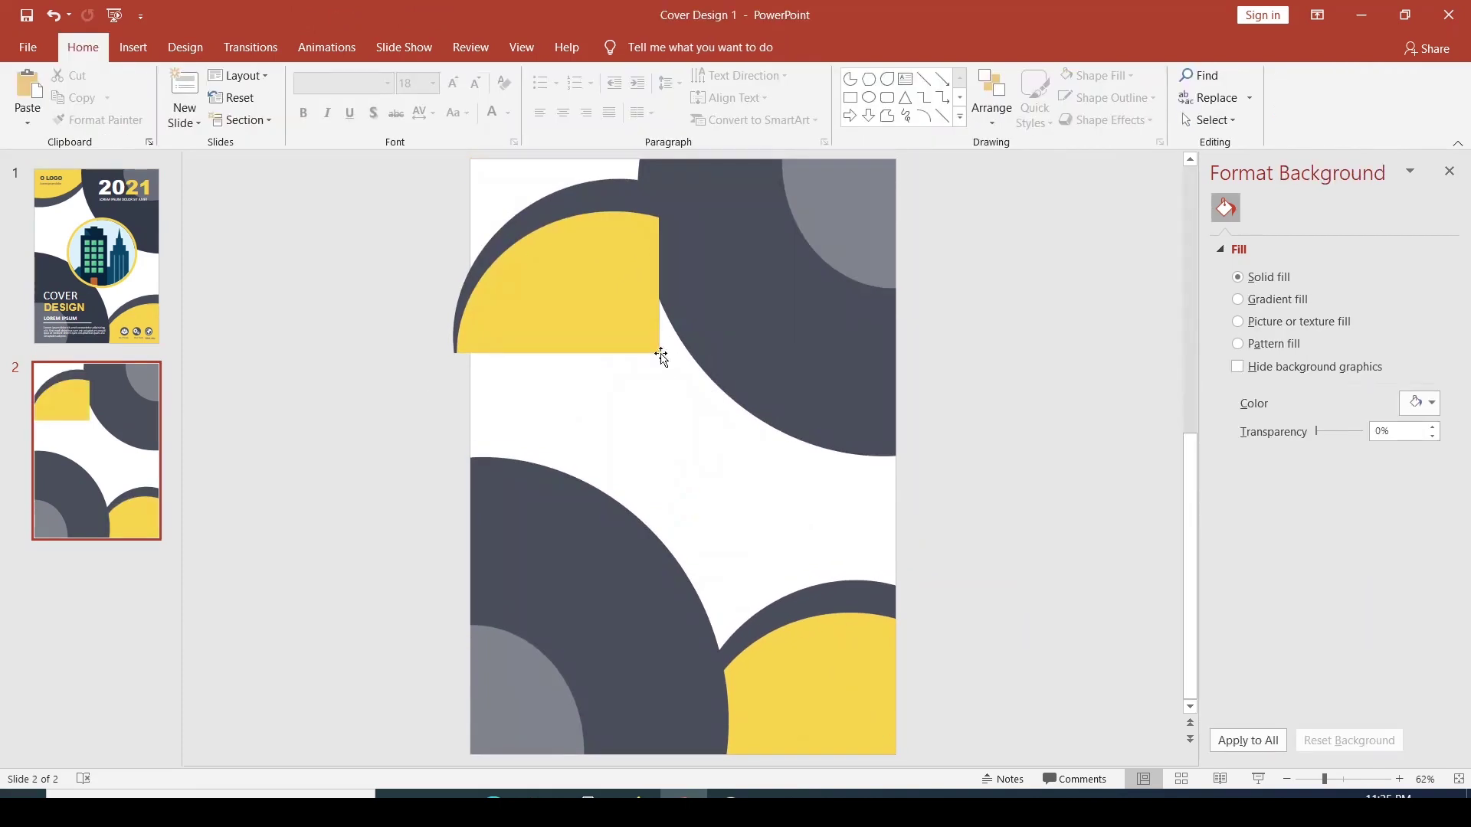
click(620, 262)
mouse_move(573, 157)
mouse_down()
mouse_move(560, 323)
mouse_move(547, 229)
mouse_up()
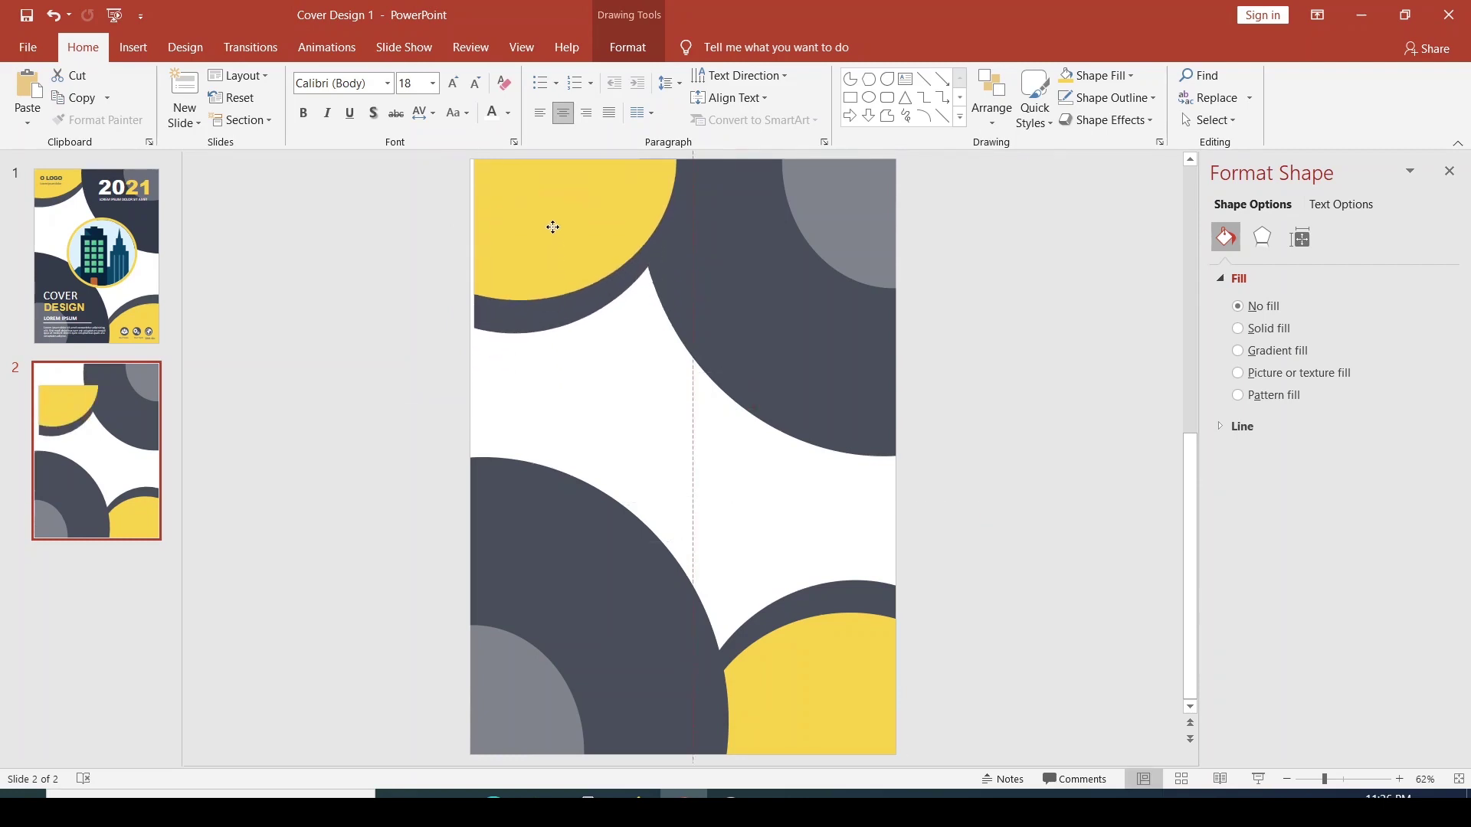
- Send the yellow corner shape behind the large dark circle
right_click(545, 226)
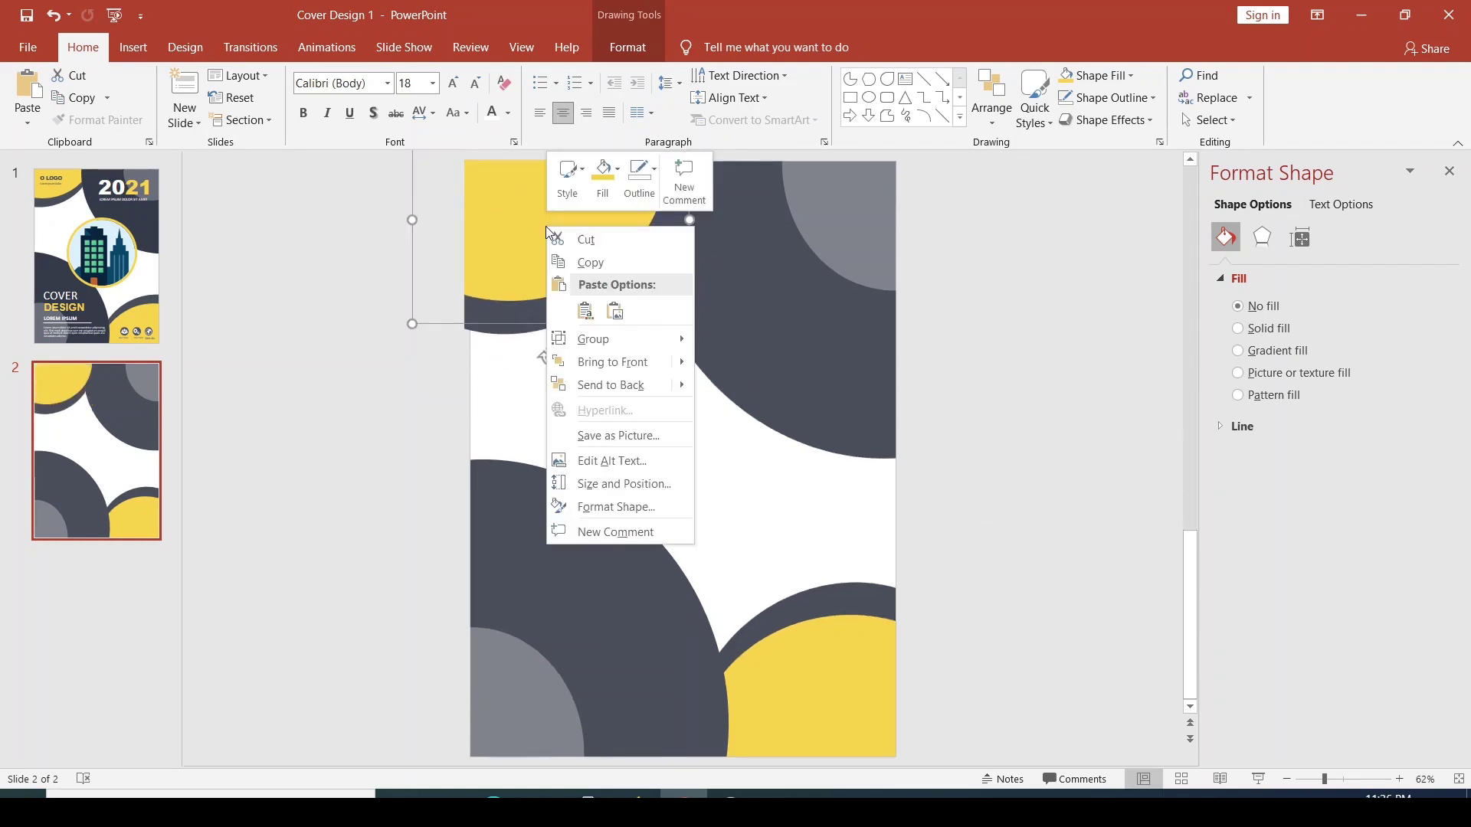
click(626, 381)
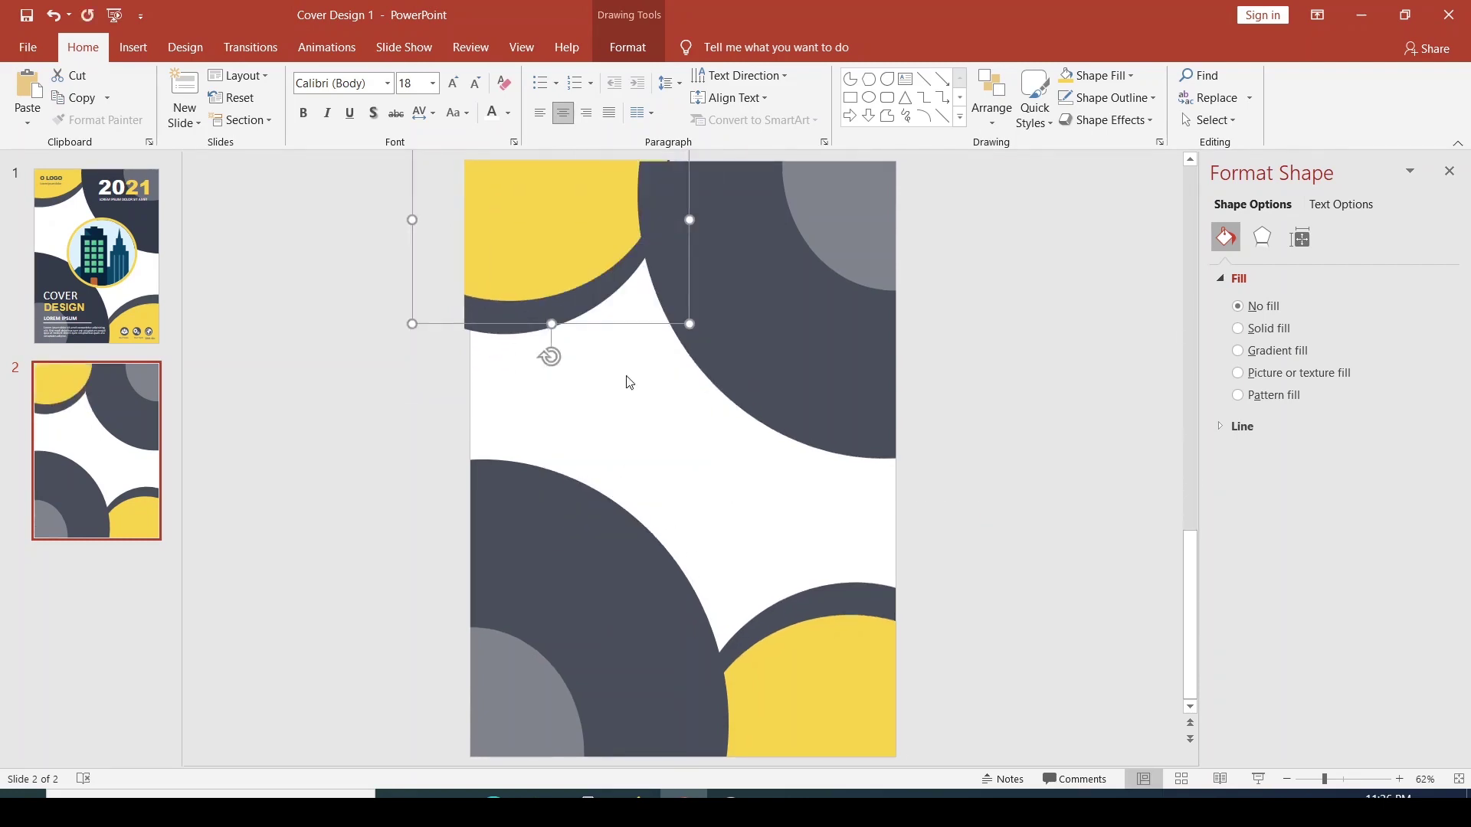
click(1018, 355)
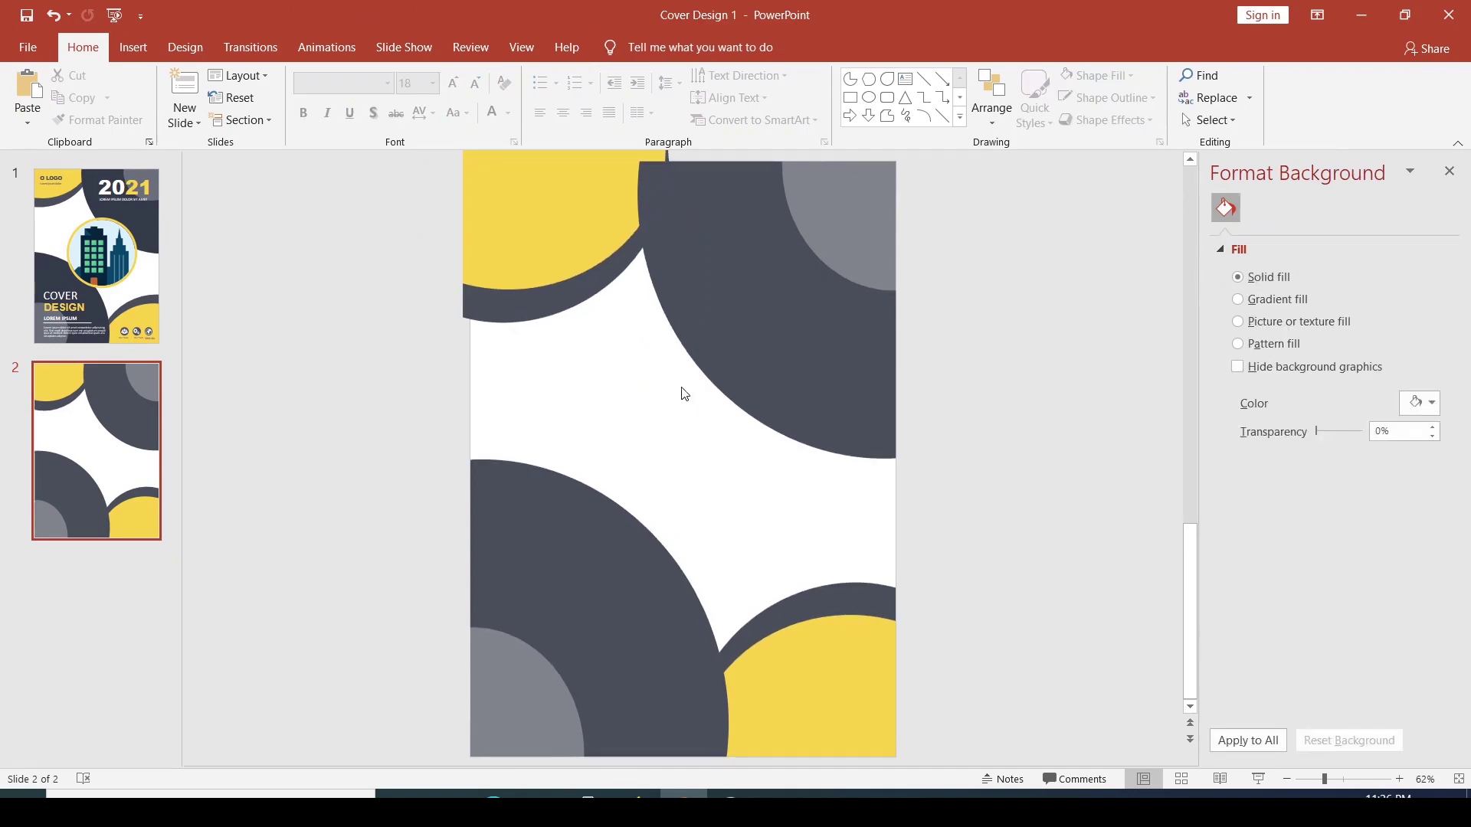
scroll(666, 392, up, 1)
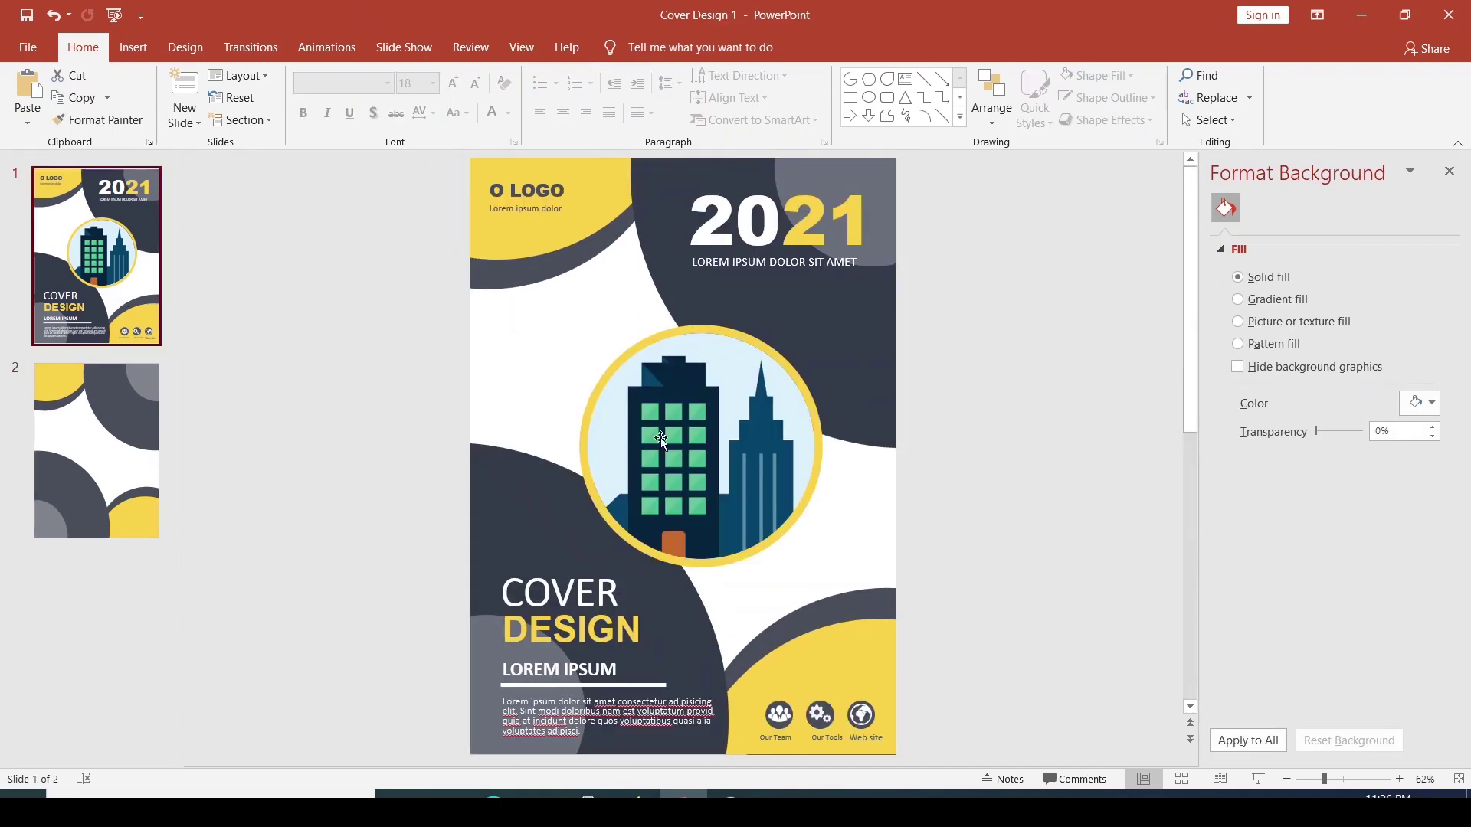
- Insert the building illustration from this computer onto slide 2
click(115, 454)
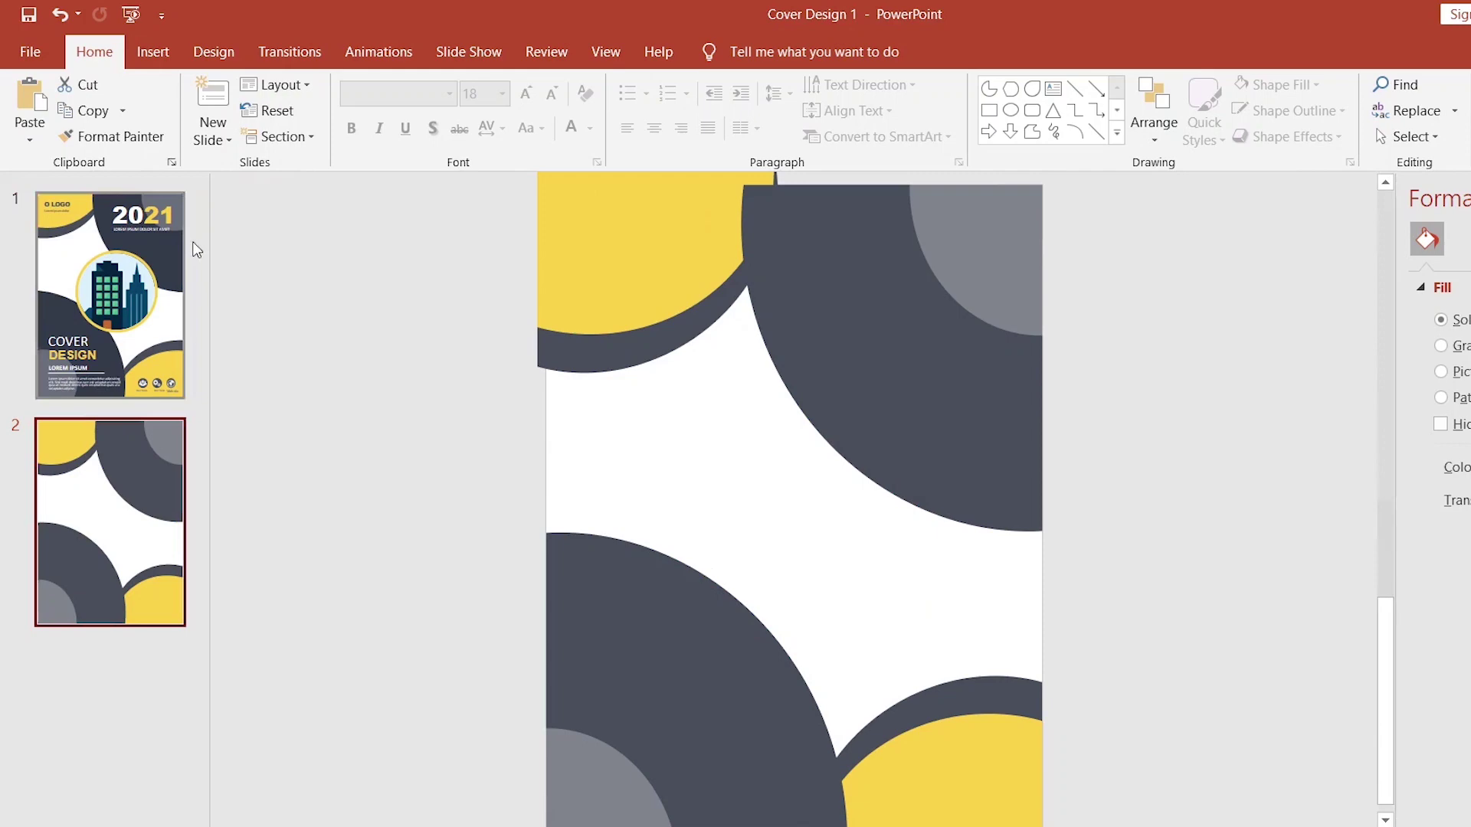
click(176, 59)
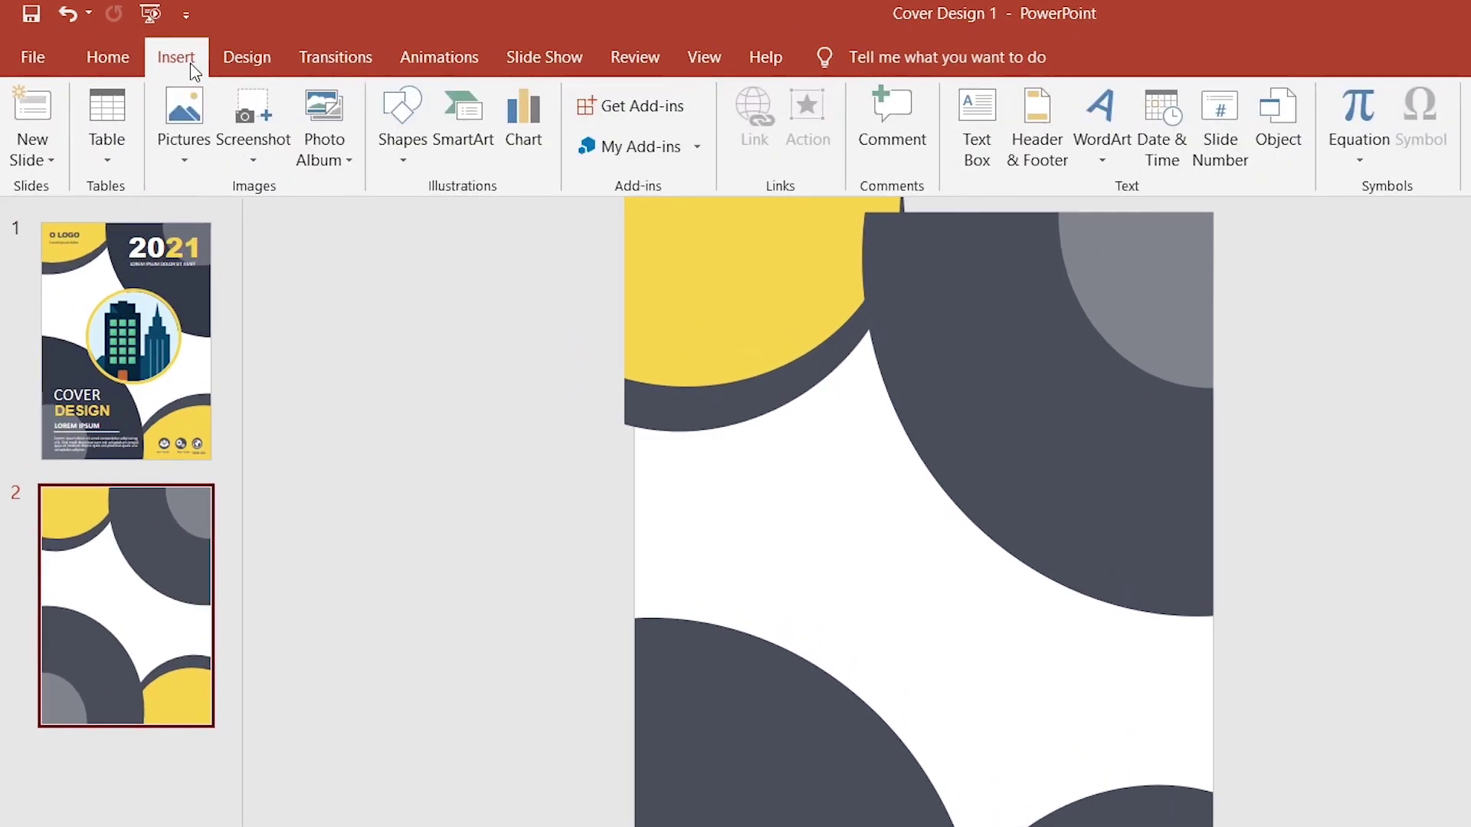
click(182, 122)
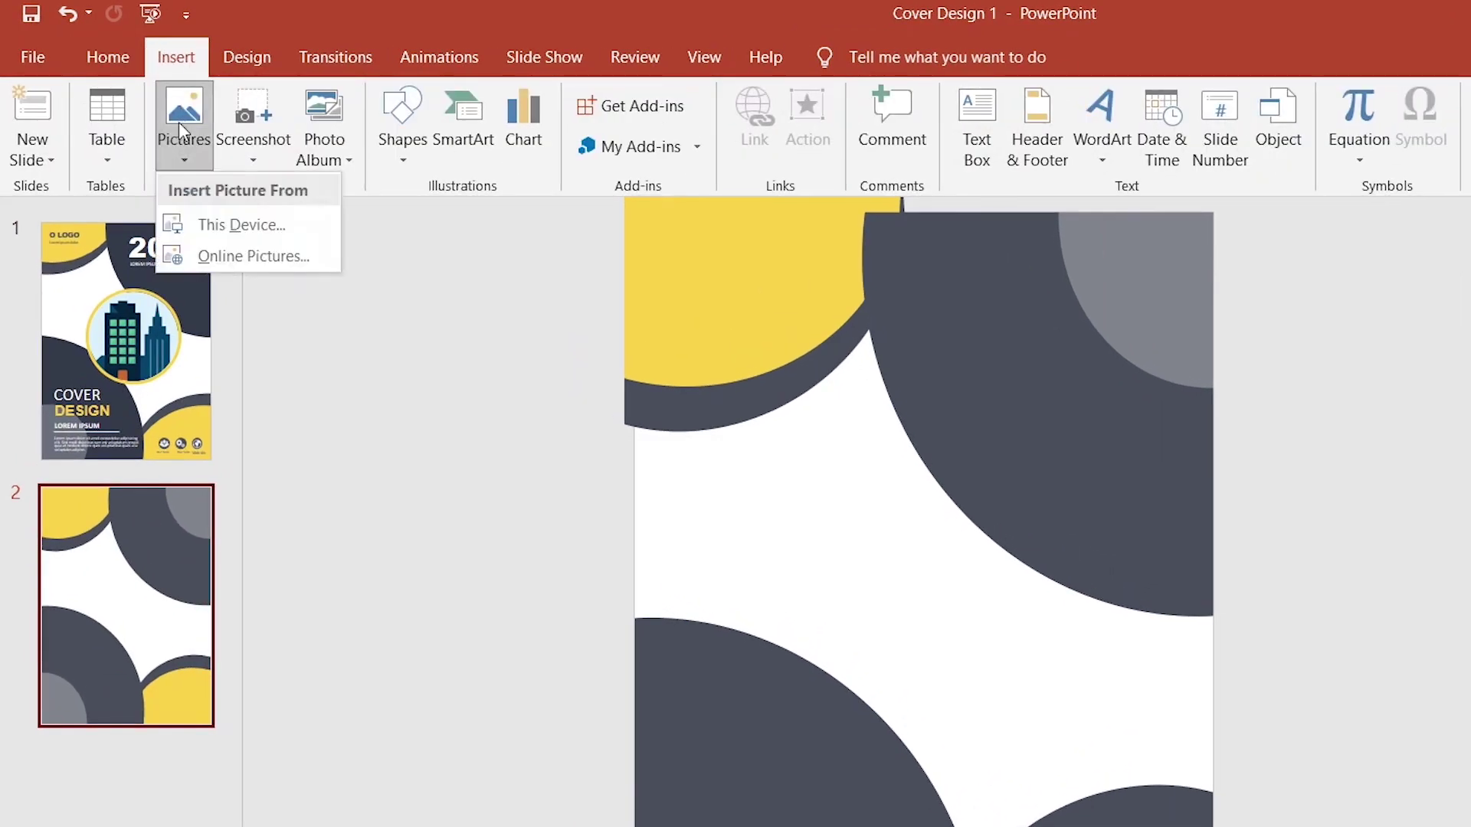
click(202, 239)
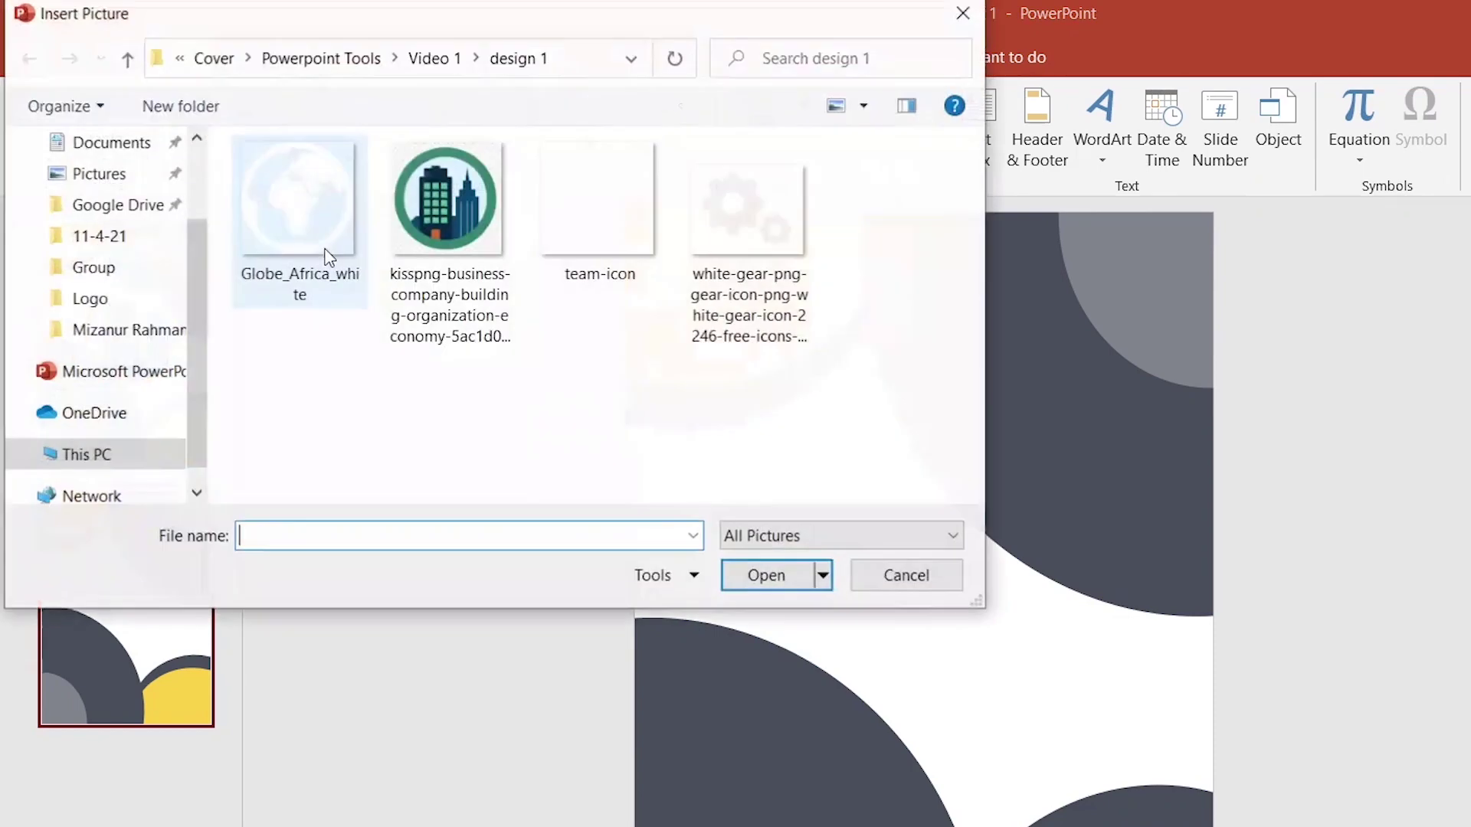
double_click(447, 194)
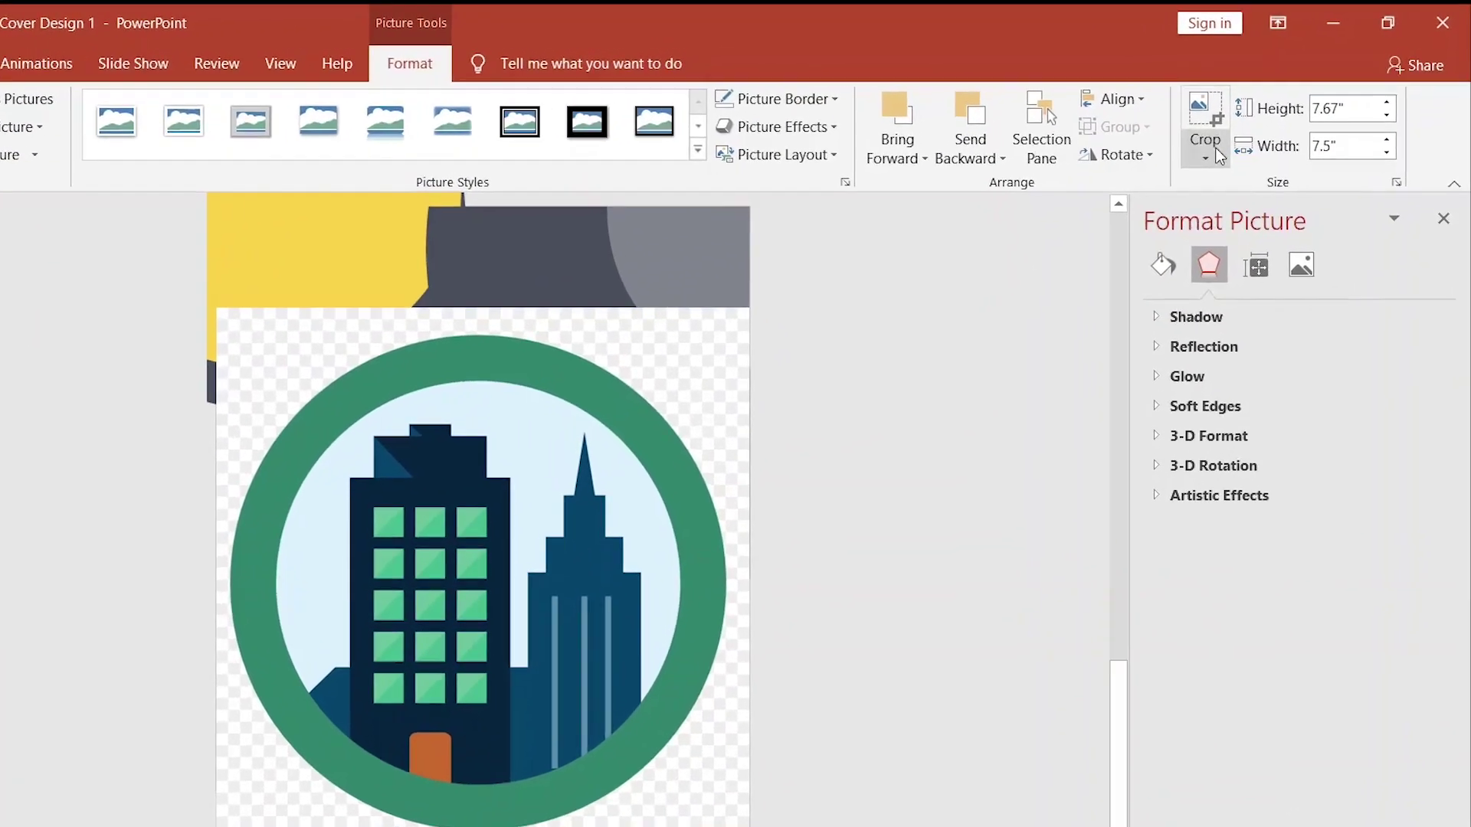
- Crop the picture to an oval, then tighten it into a circle without the green ring
click(1262, 121)
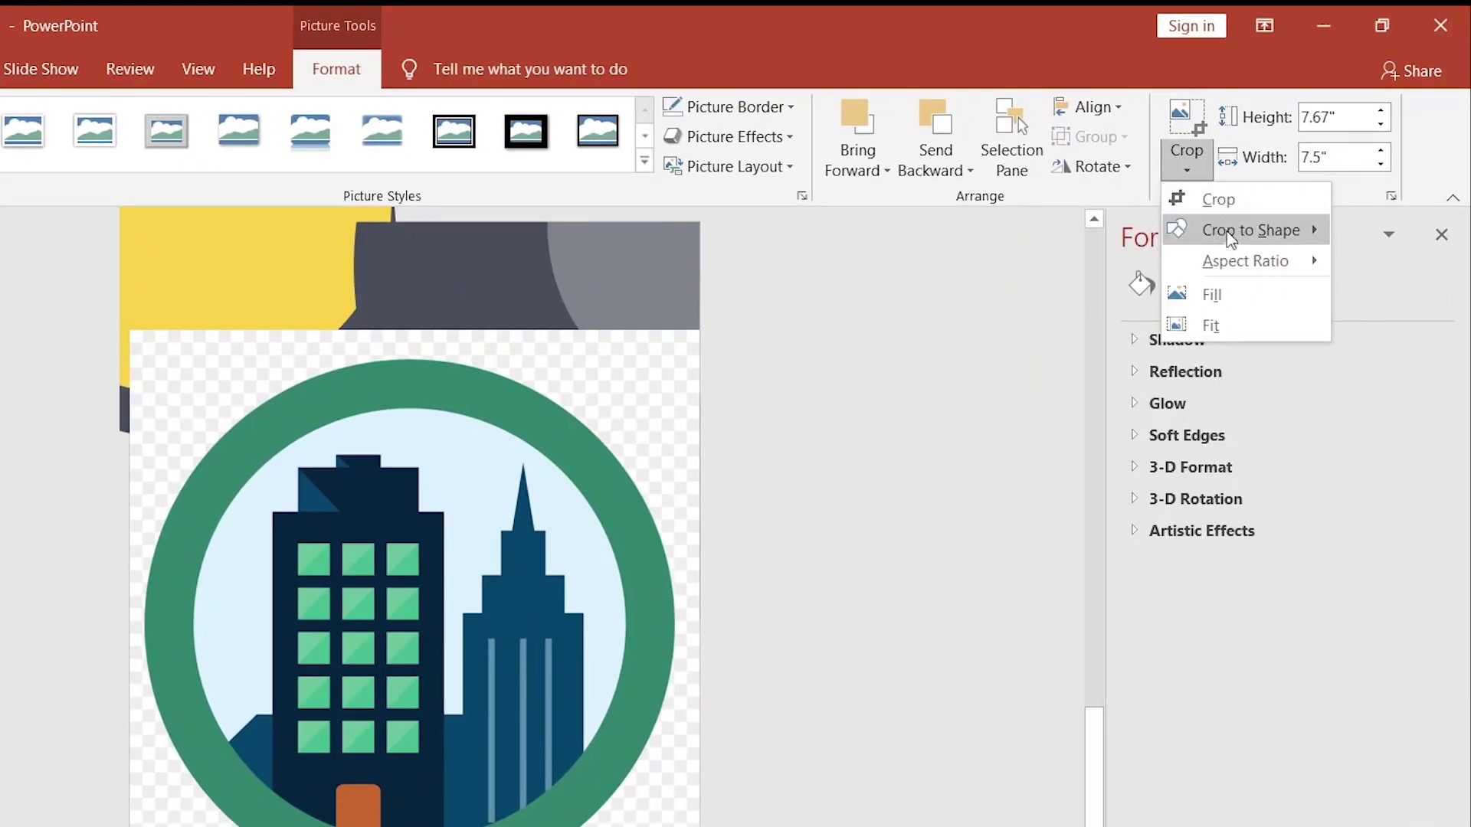
mouse_move(1250, 230)
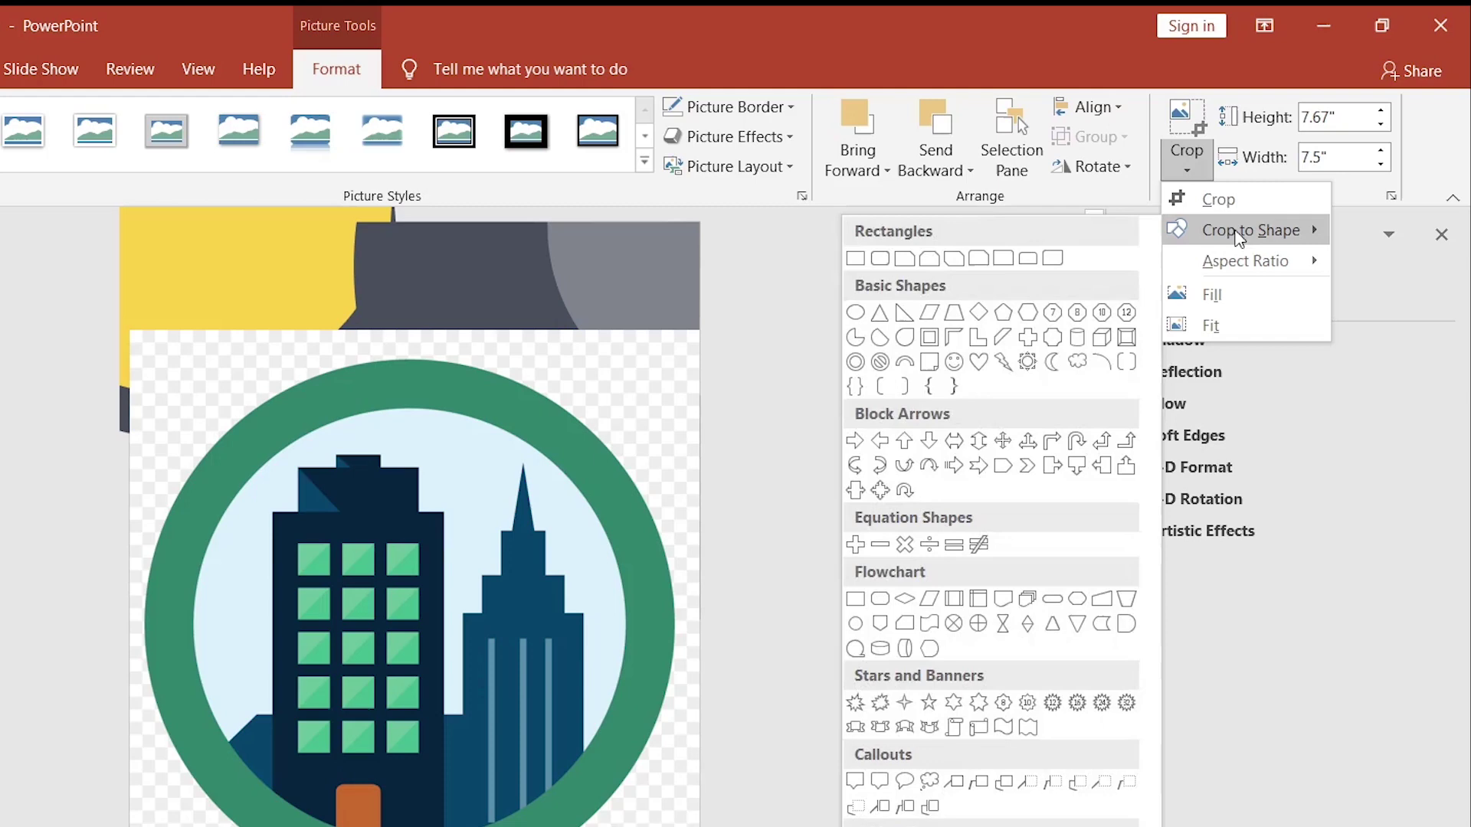
click(856, 314)
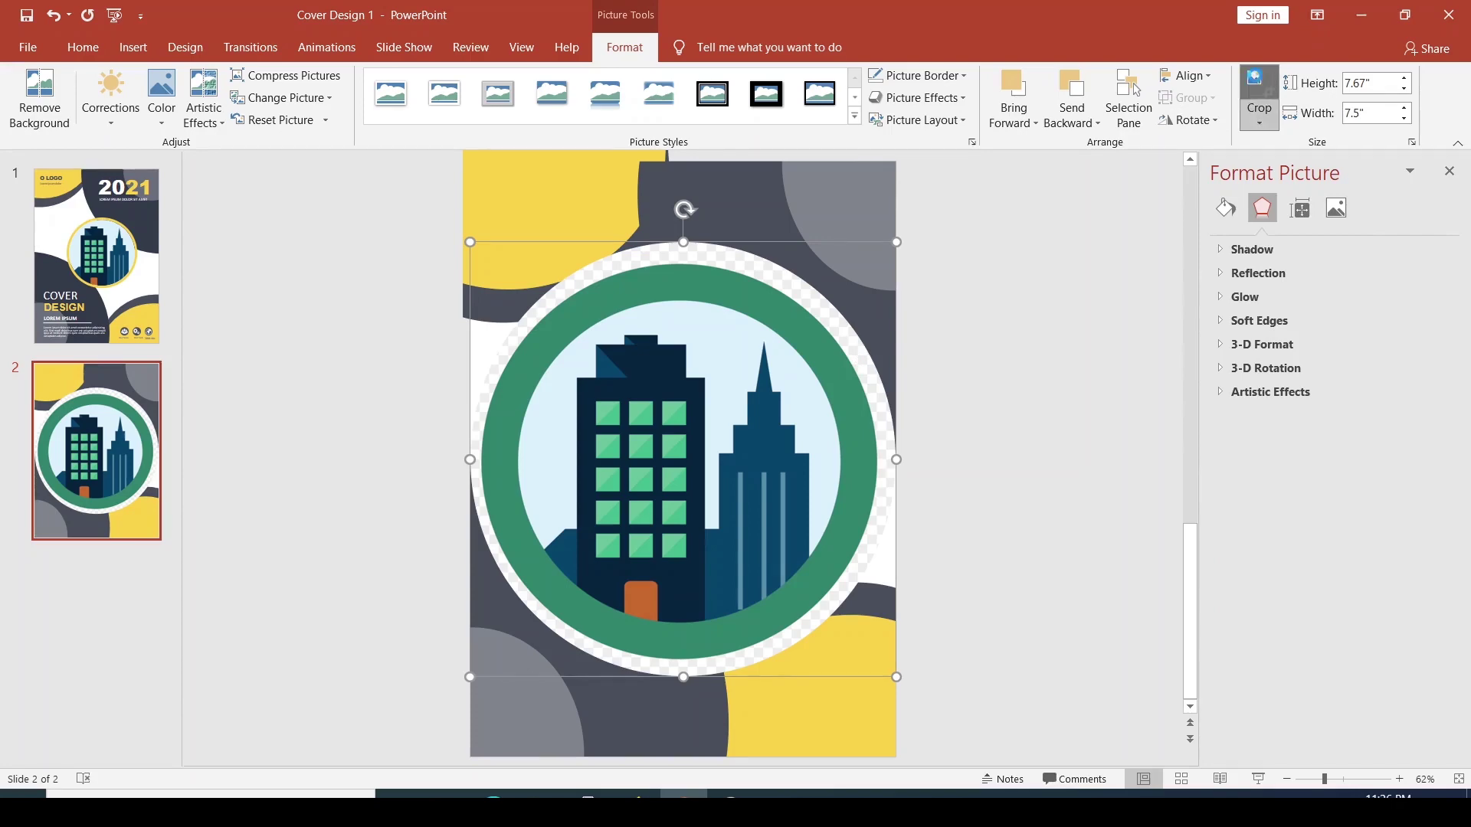
click(1259, 86)
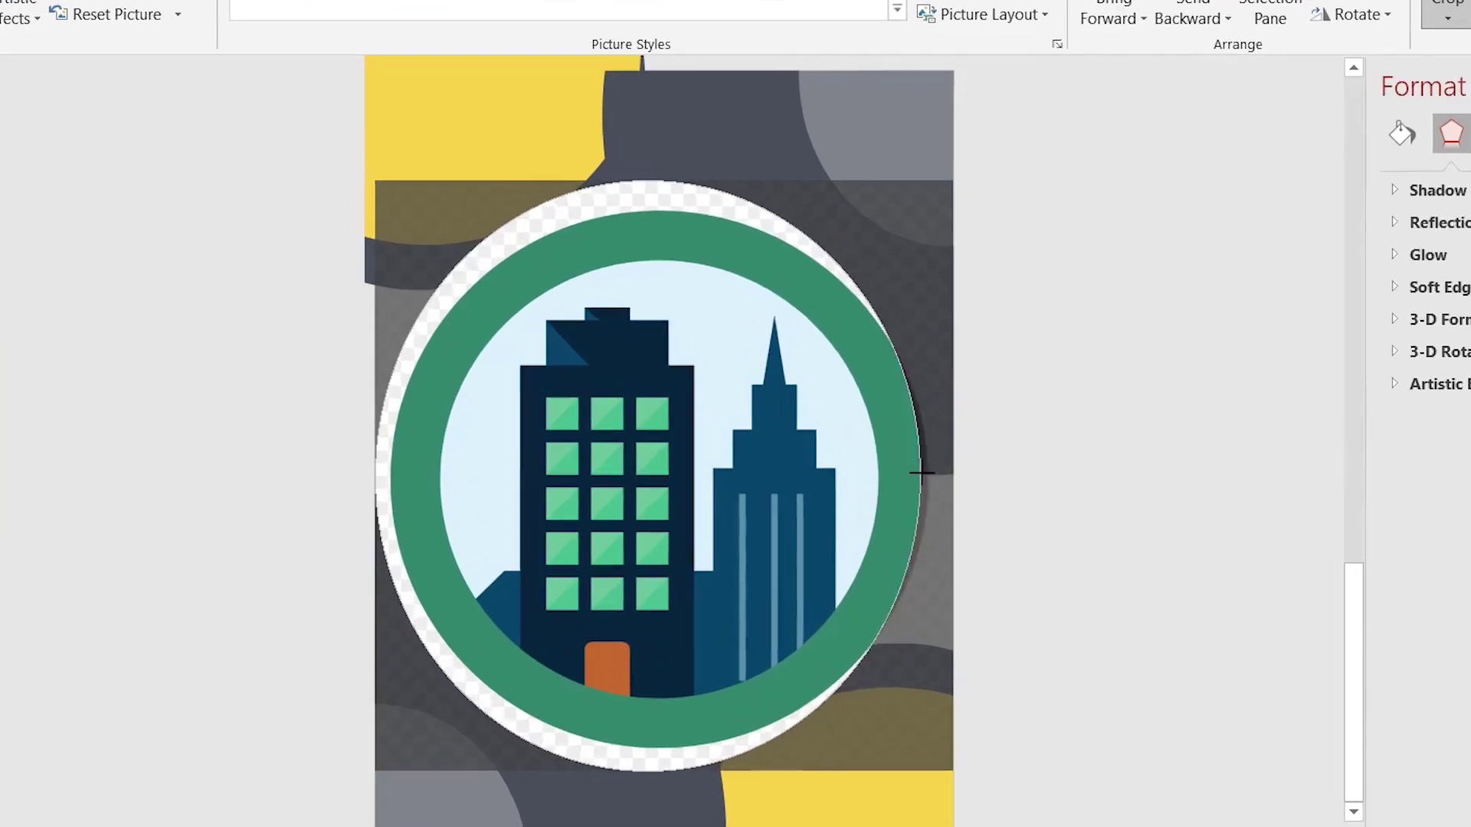
drag(892, 459, 836, 460)
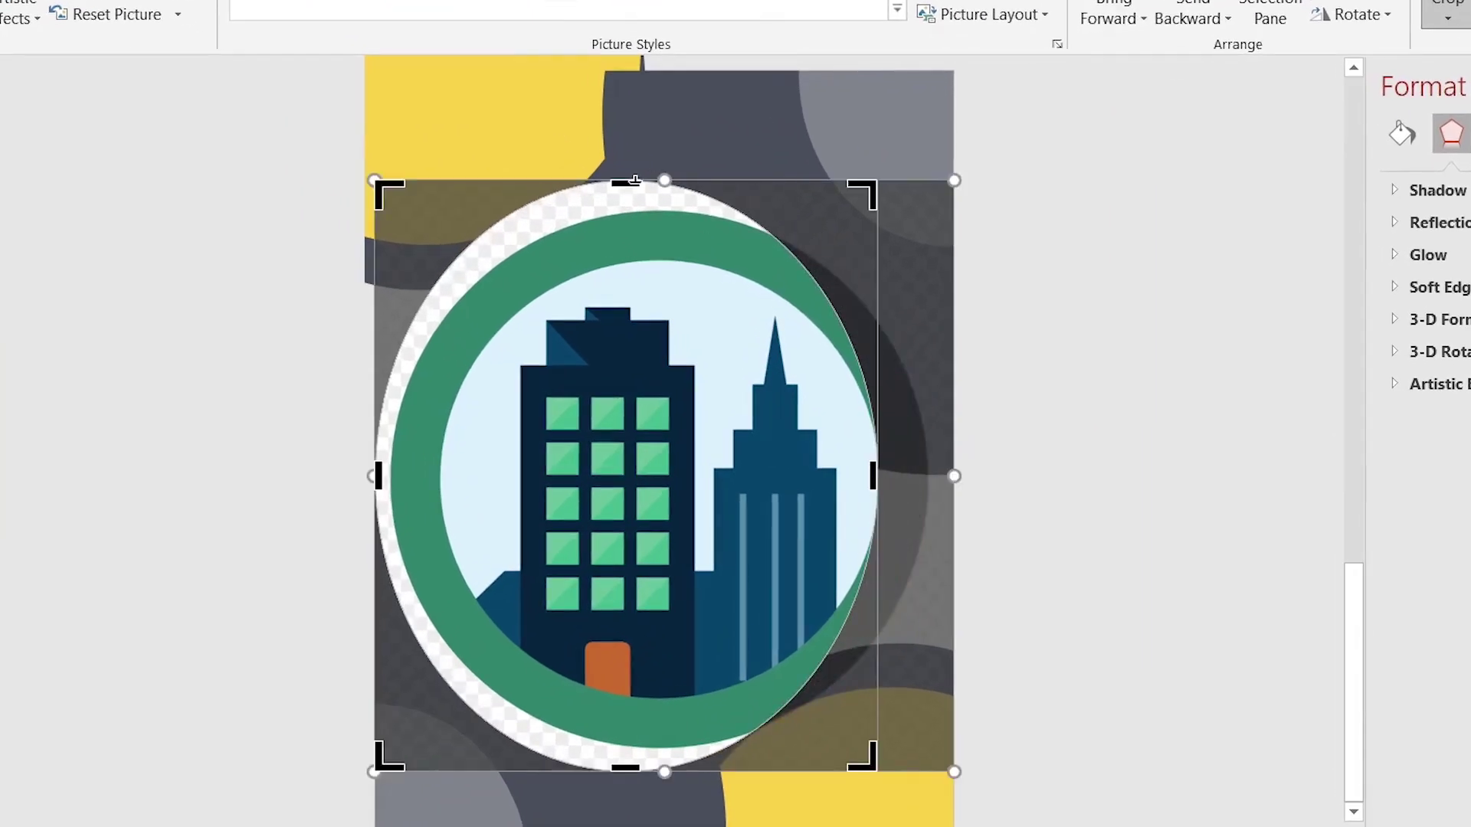
drag(635, 180, 635, 247)
drag(377, 768, 440, 702)
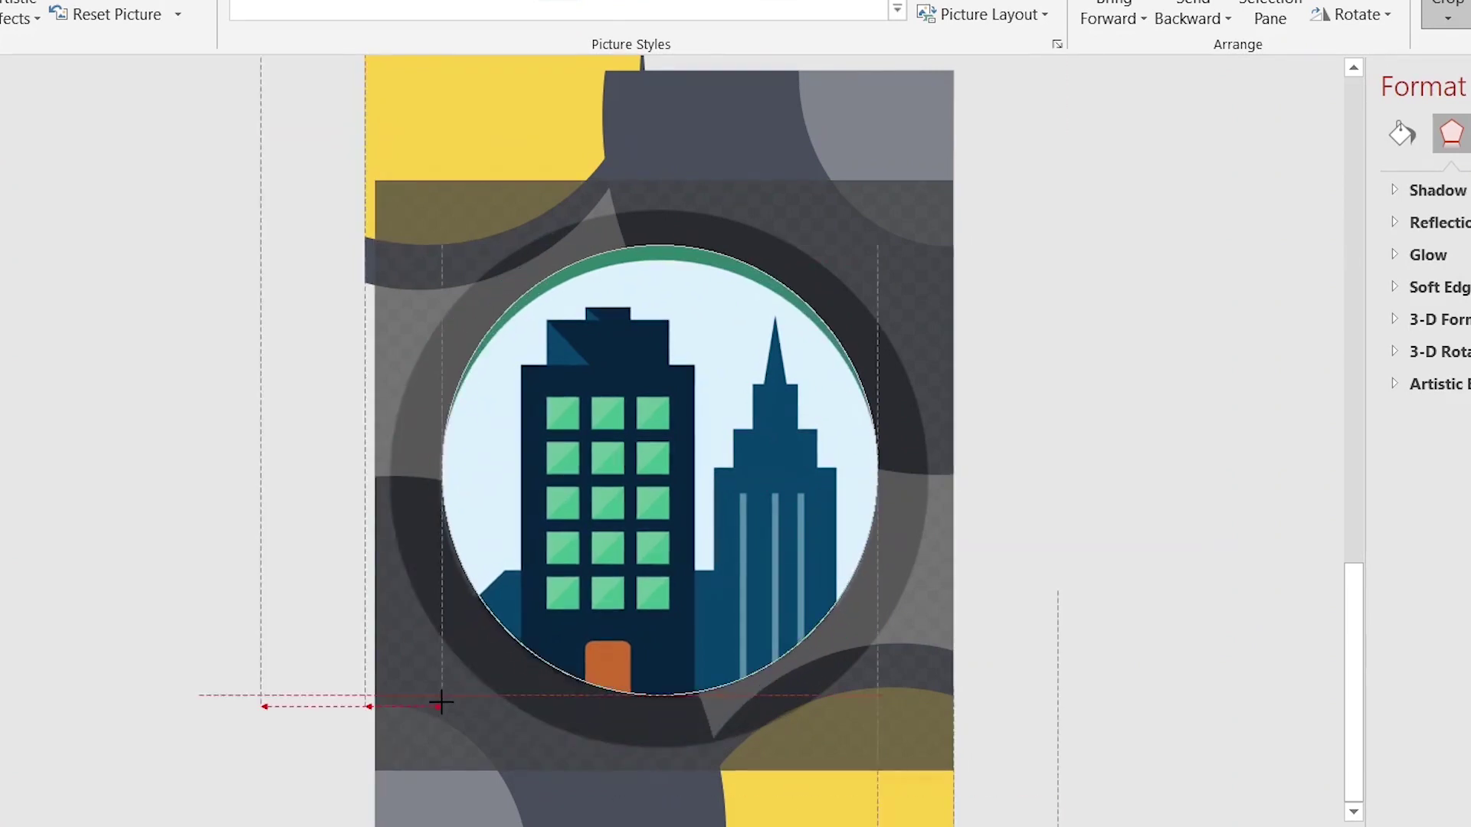
drag(659, 245, 658, 264)
drag(659, 695, 659, 687)
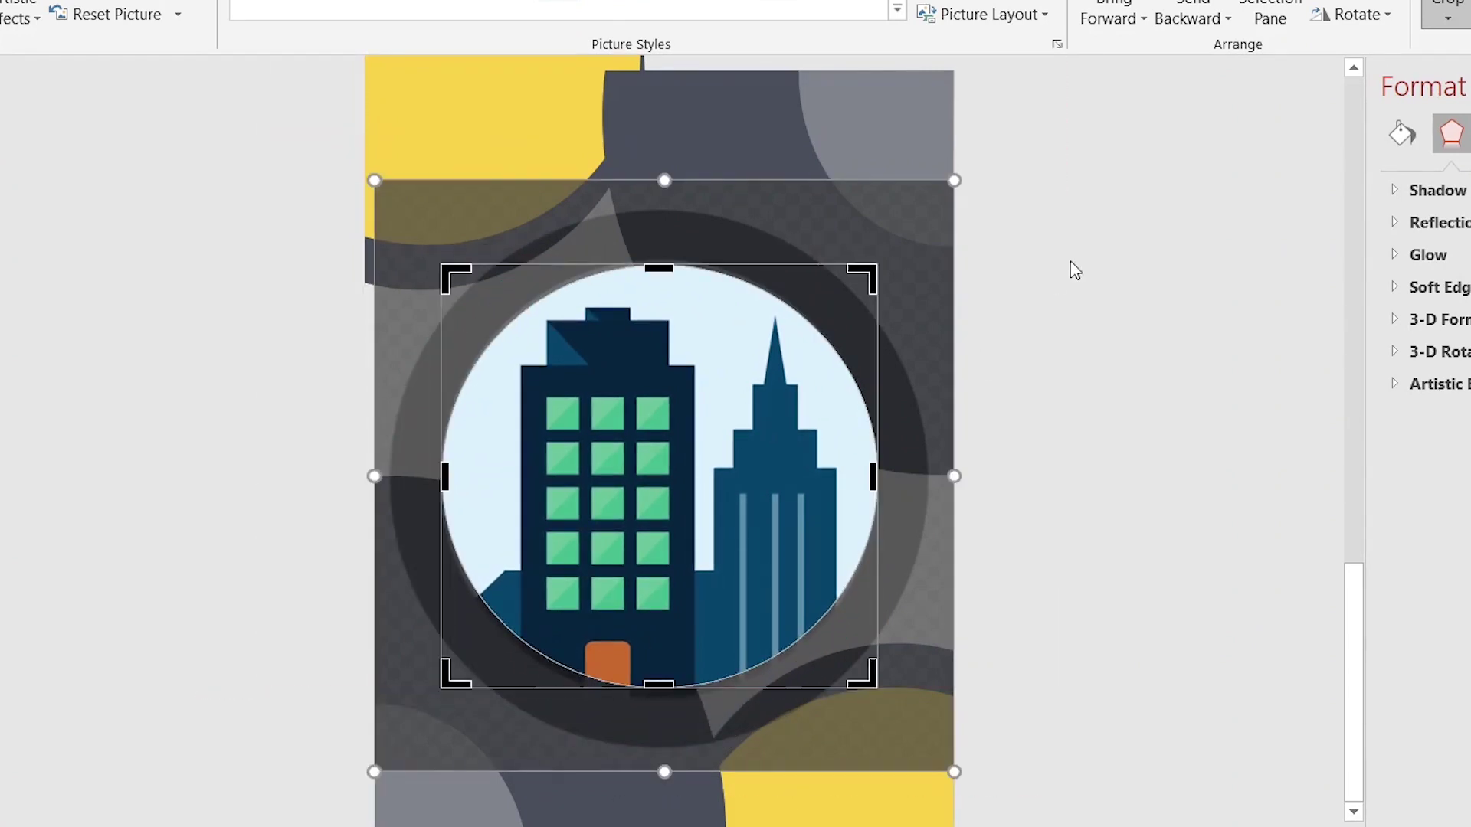
key(Escape)
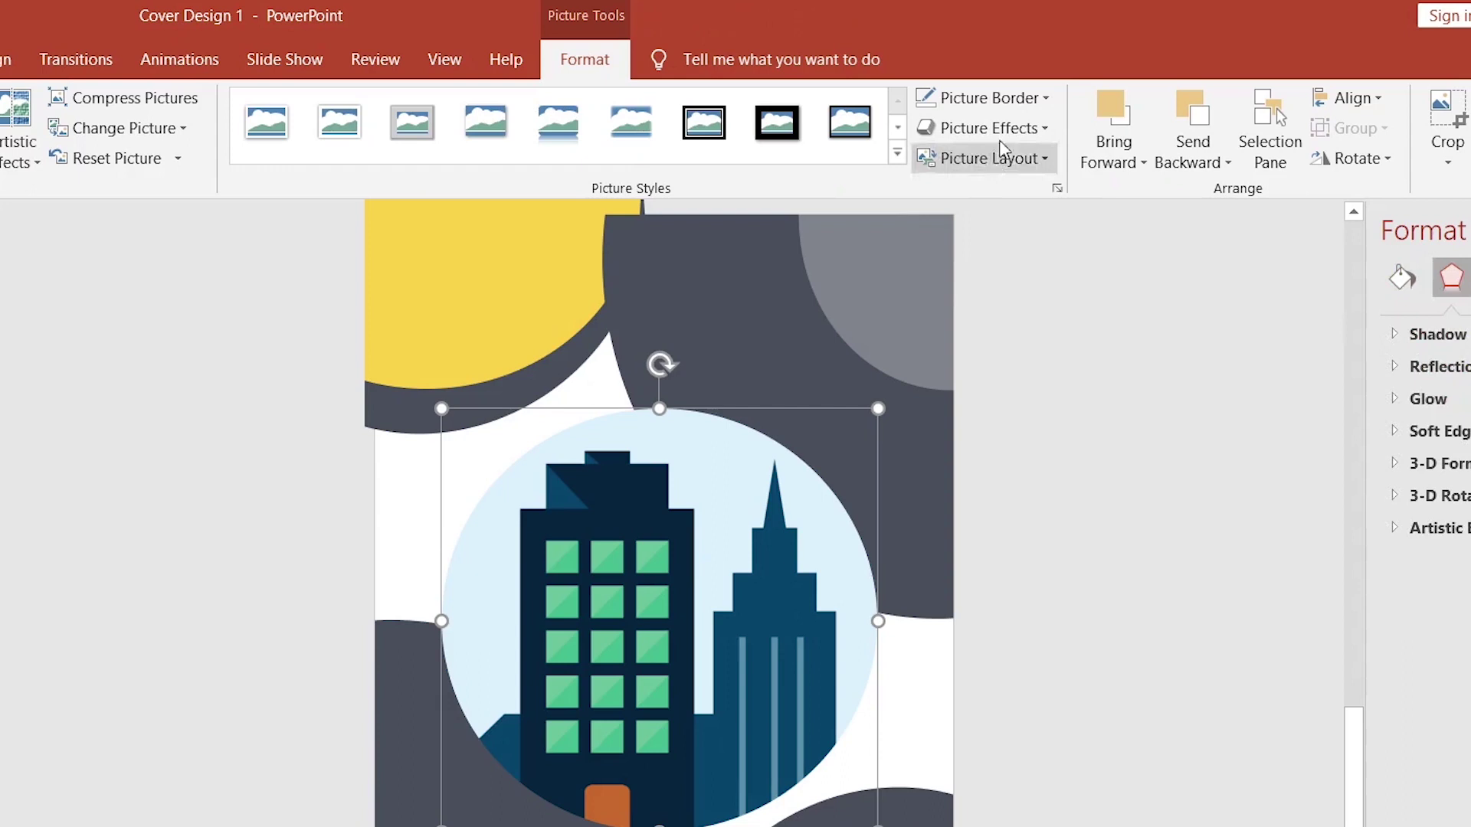
- Give the circular building picture a yellow border about 9.25 pt thick
click(999, 110)
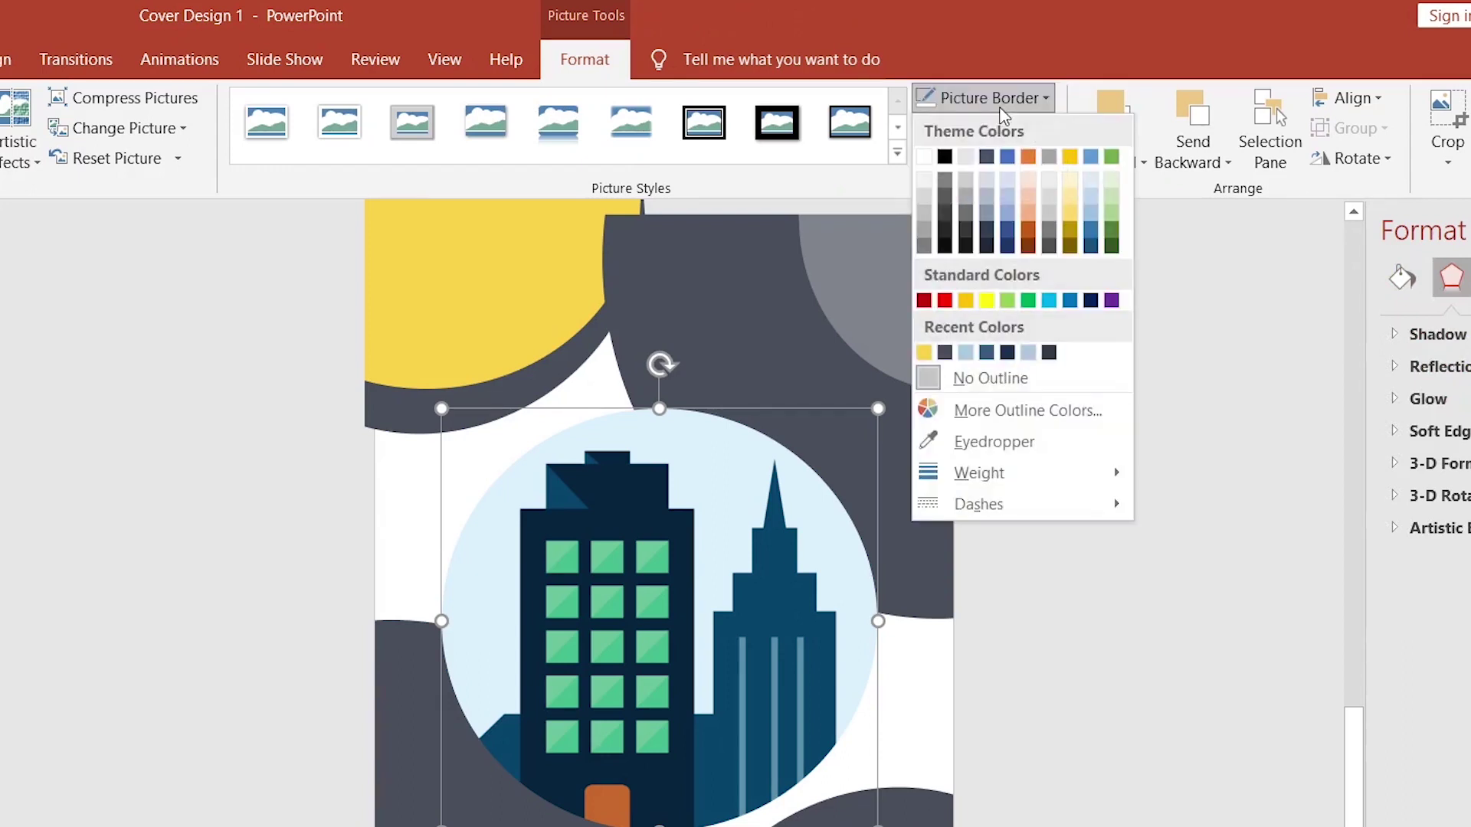
click(925, 352)
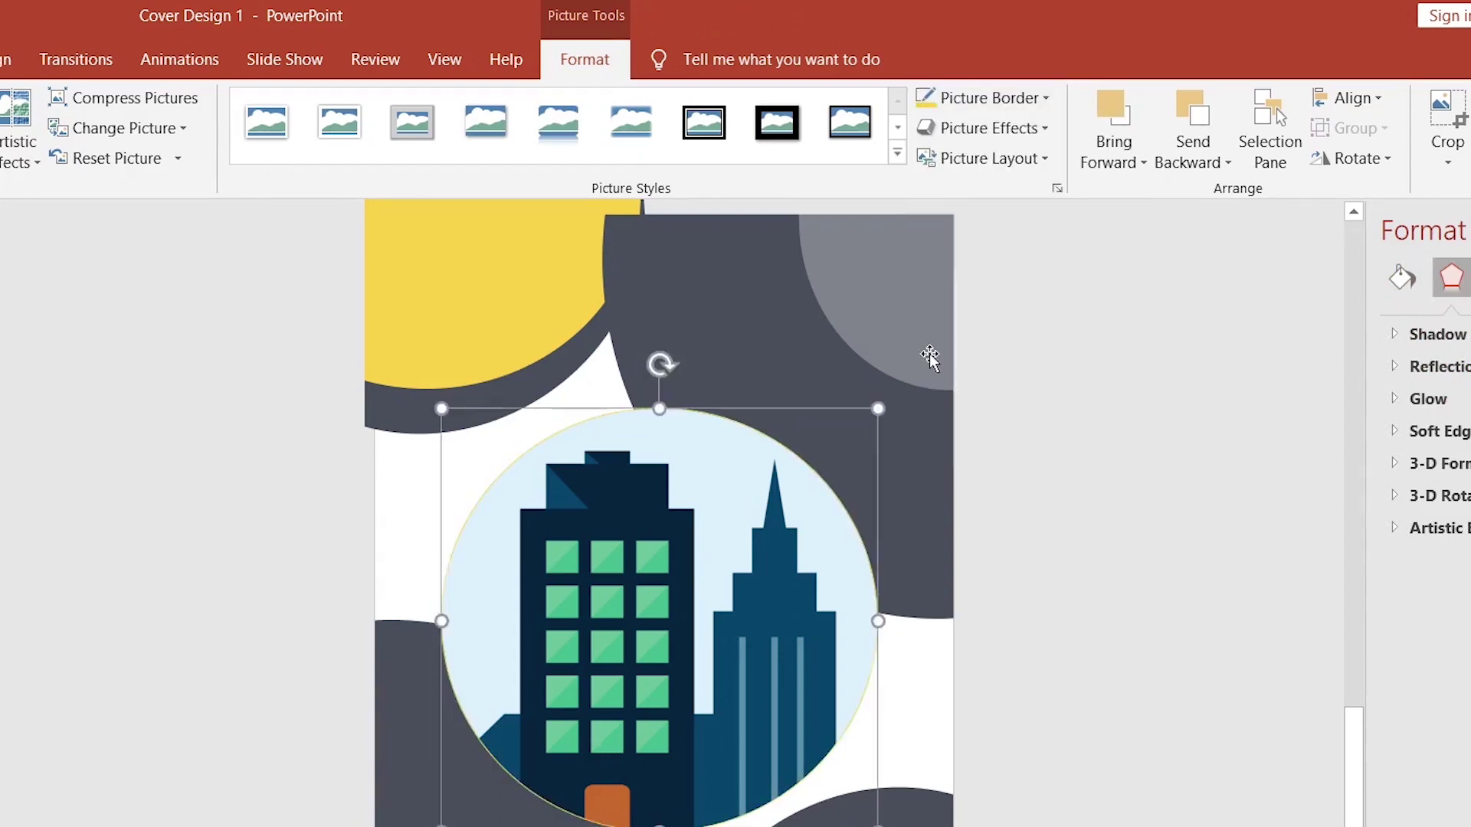
click(988, 99)
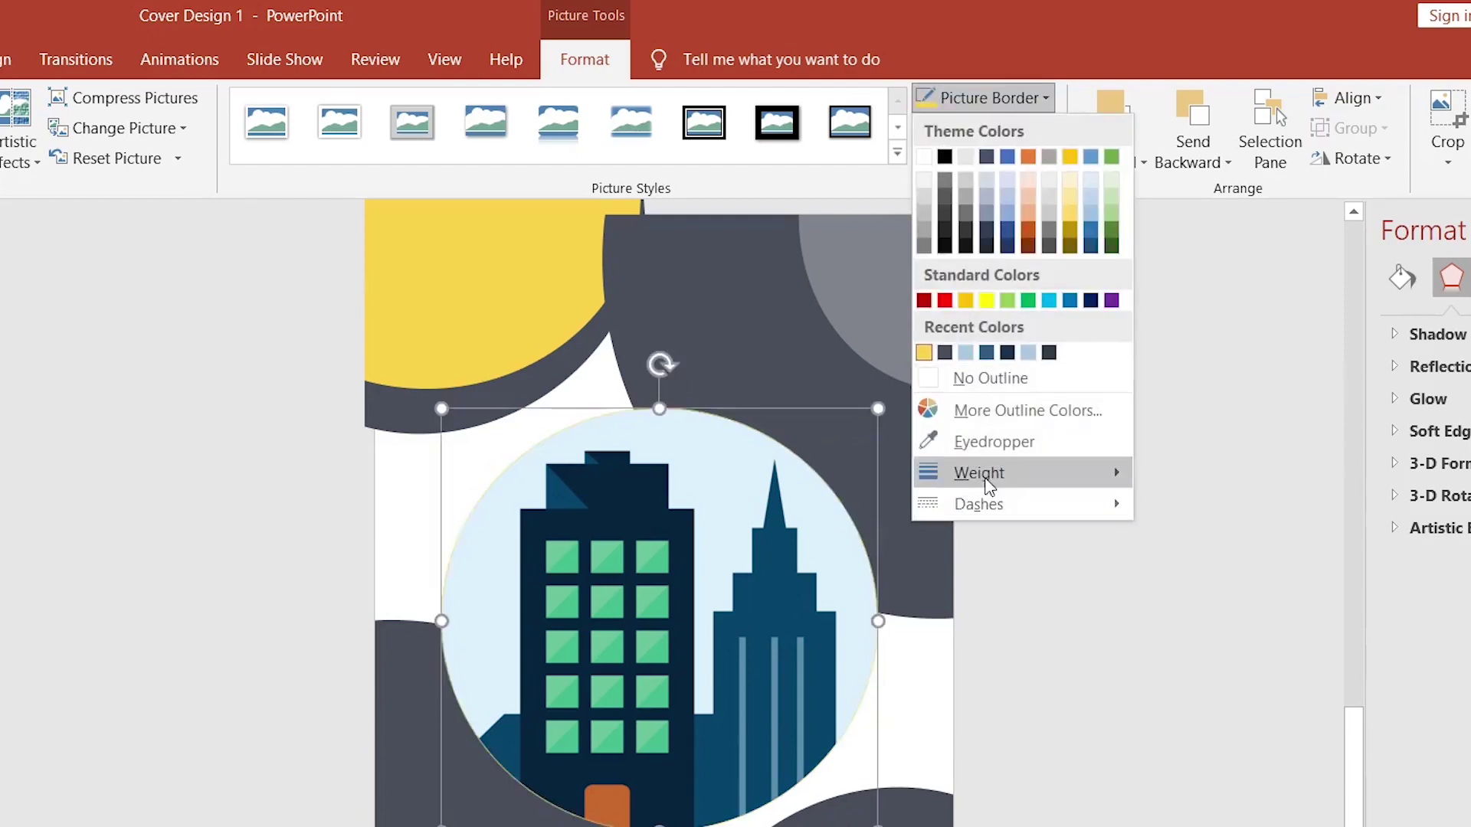
mouse_move(978, 472)
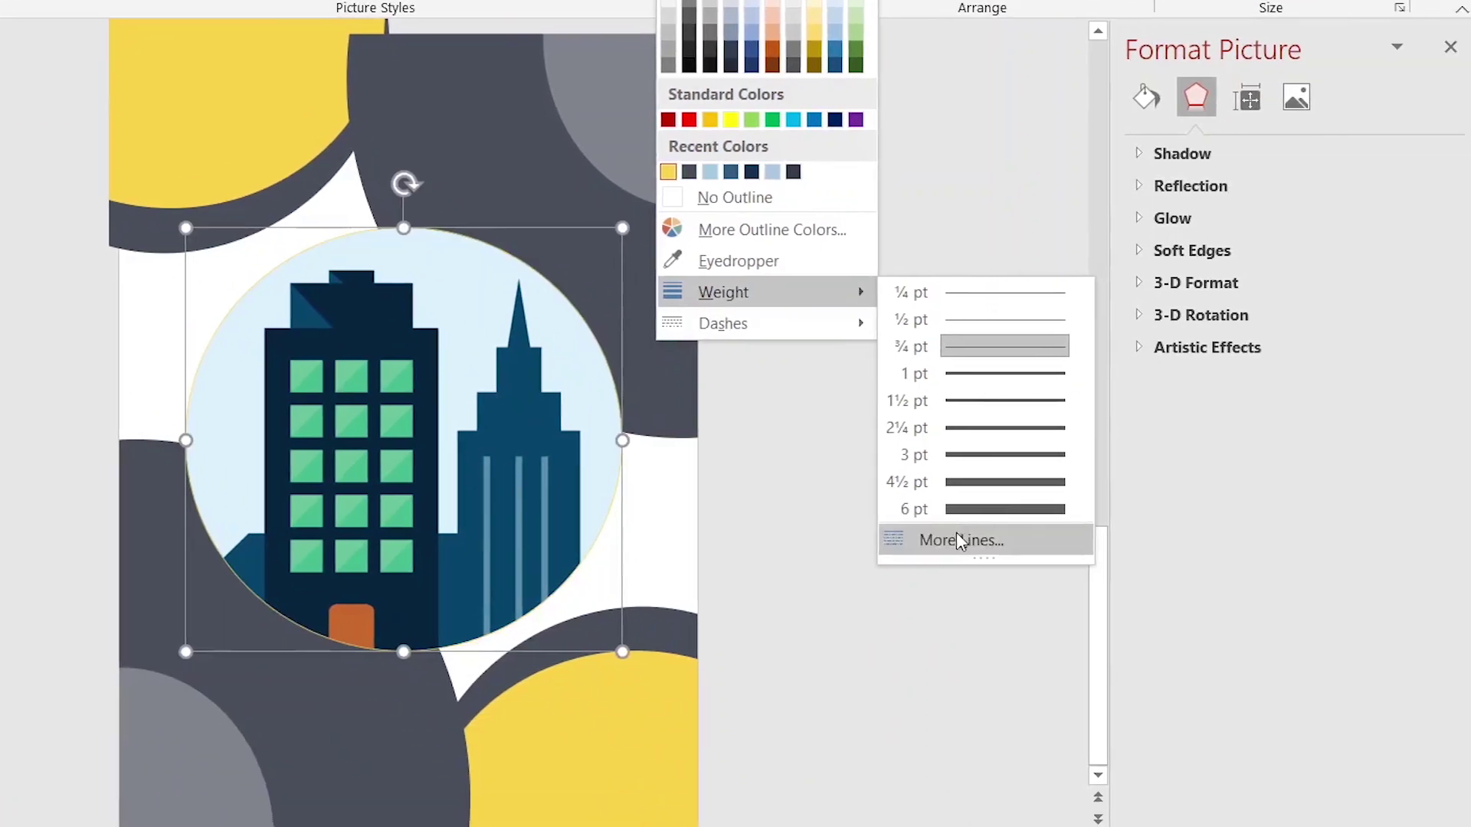
click(1217, 720)
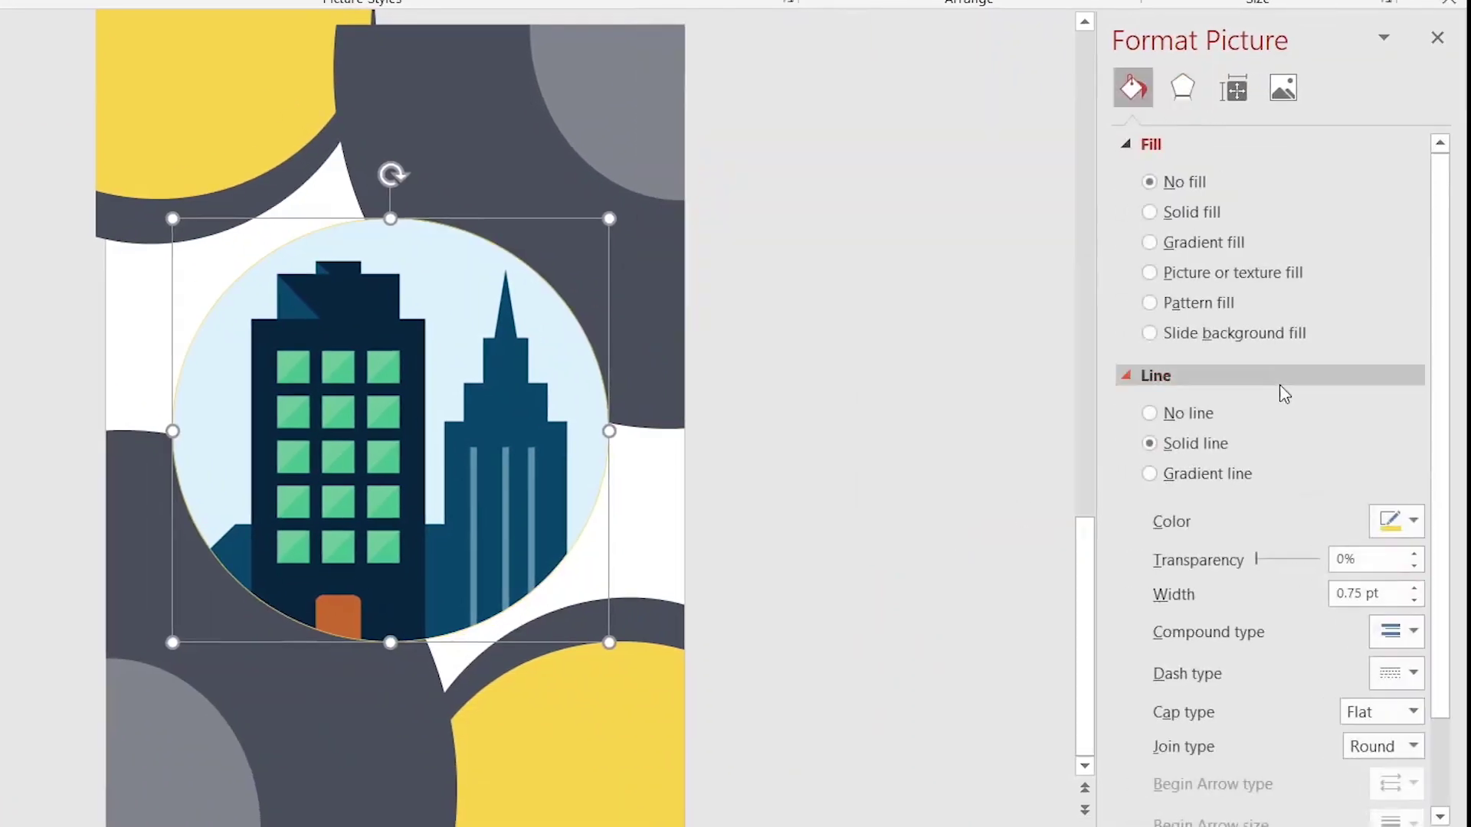
triple_click(1380, 592)
text(8)
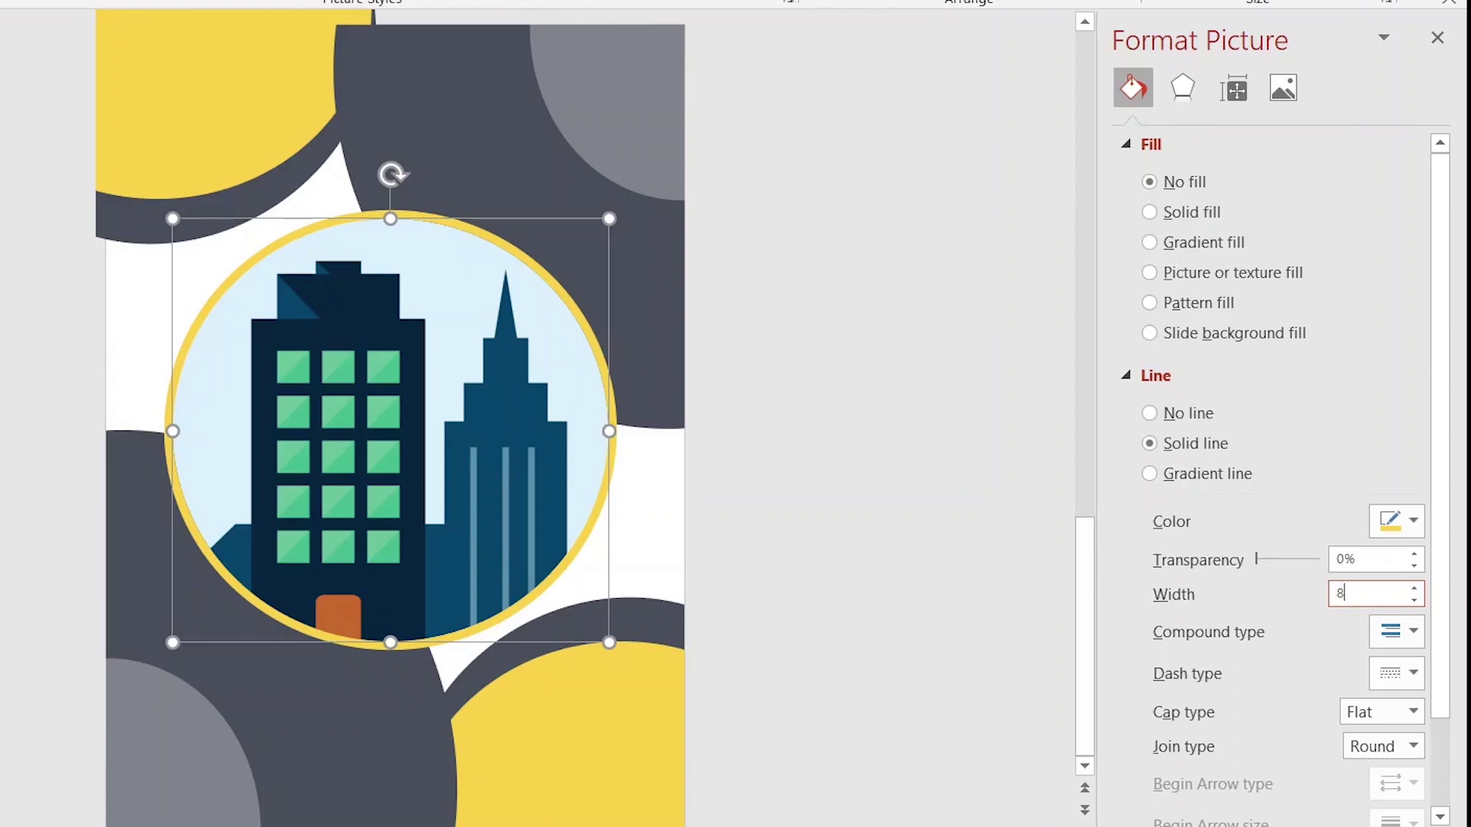
click(1413, 588)
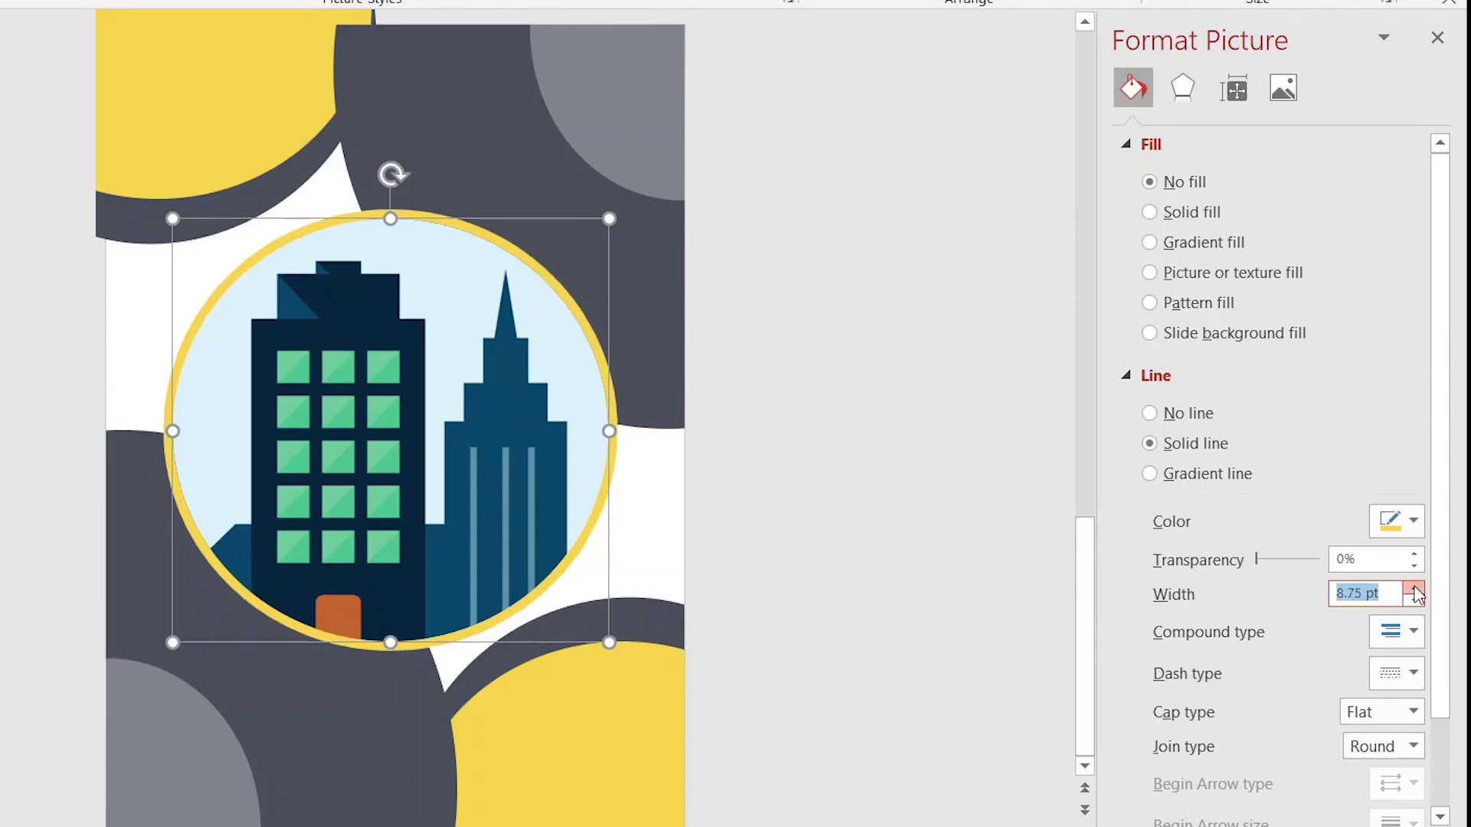
click(1413, 588)
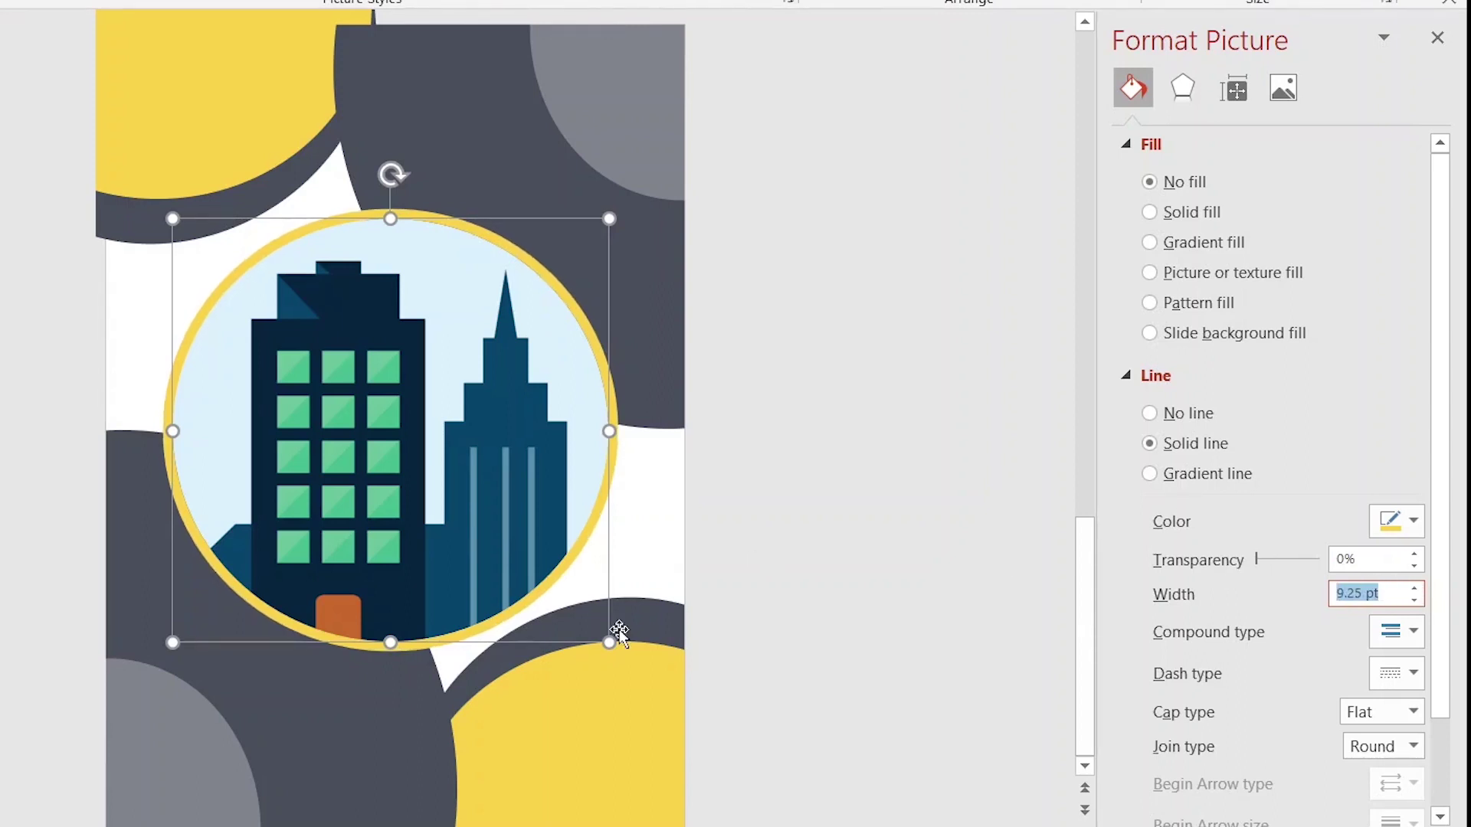
- Resize the building circle slightly larger and nudge it into place near the centre
mouse_move(611, 645)
mouse_down()
mouse_move(680, 464)
mouse_move(742, 514)
mouse_up()
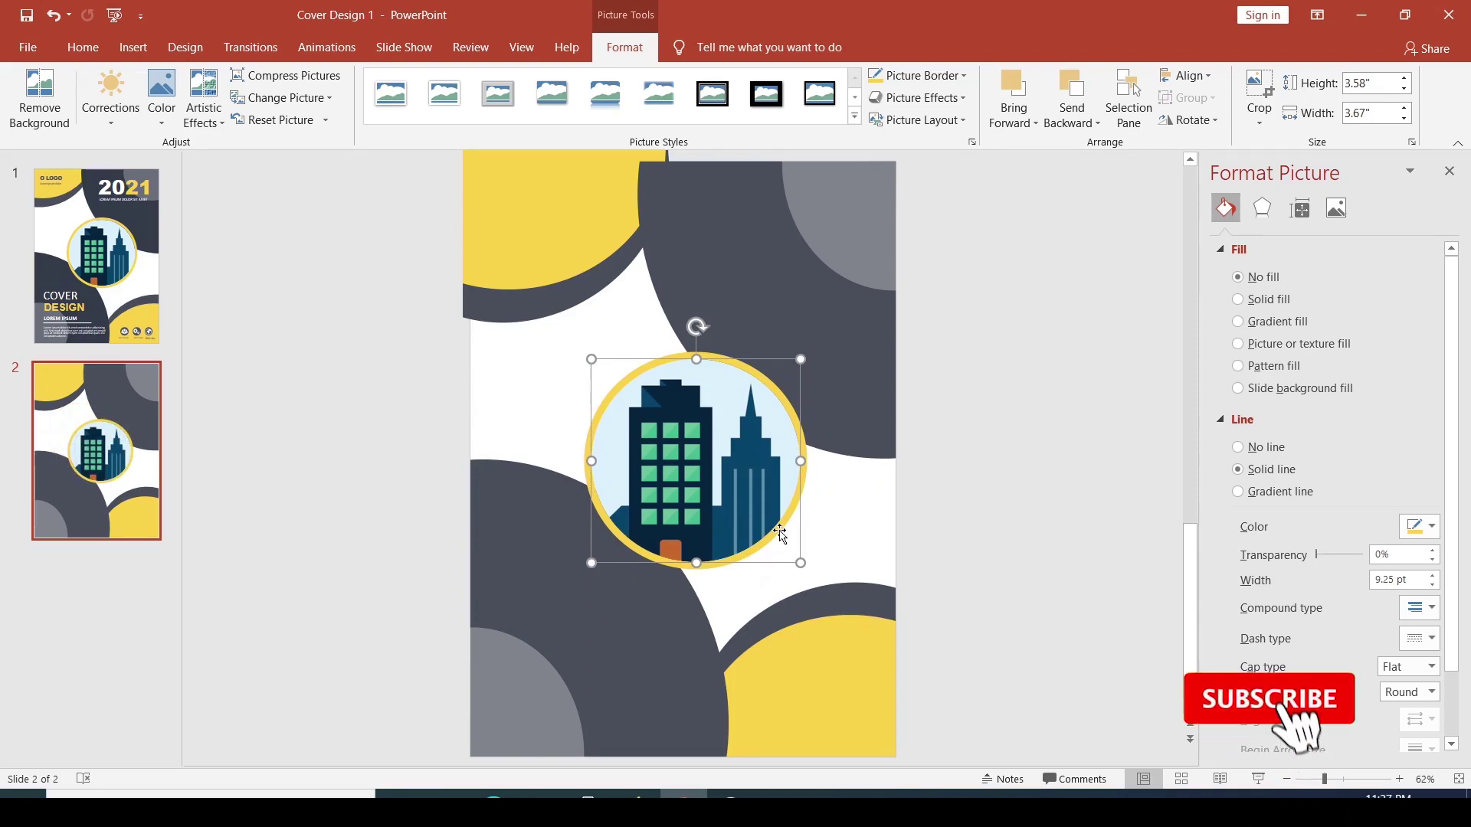
drag(801, 563, 817, 579)
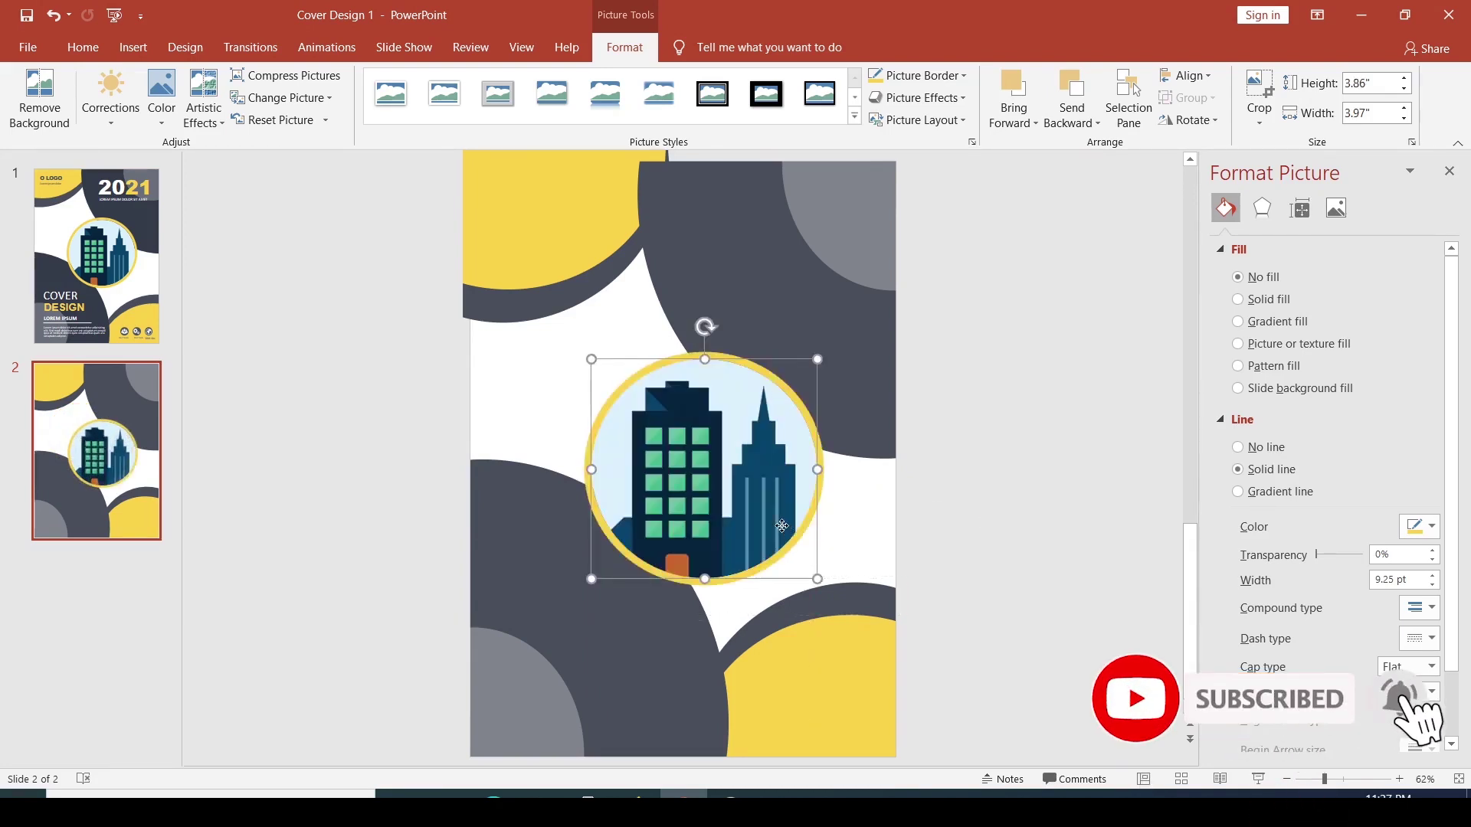
drag(782, 526, 784, 495)
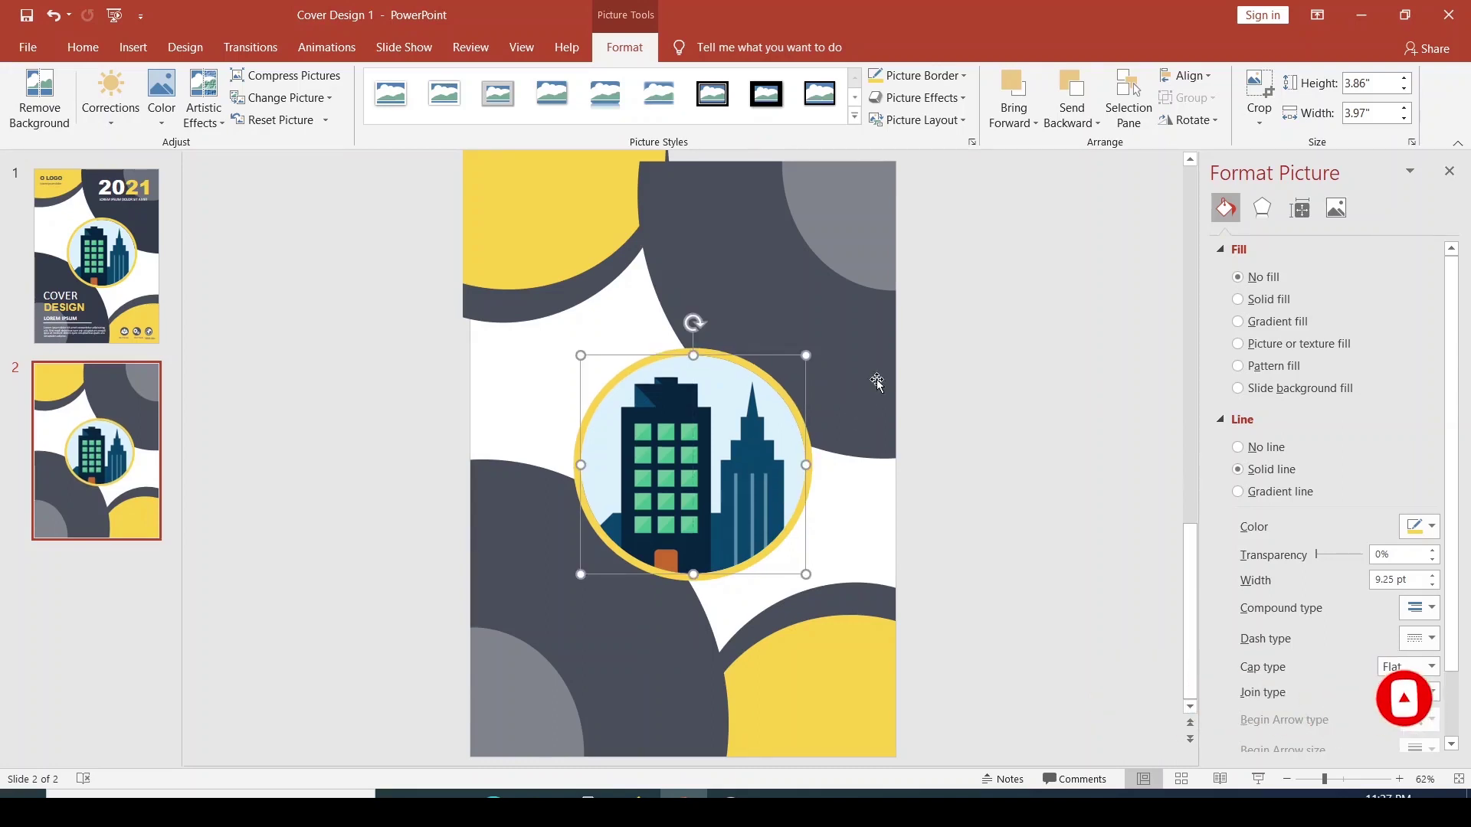
- Apply the Title Only layout to slide 2
click(727, 348)
click(96, 257)
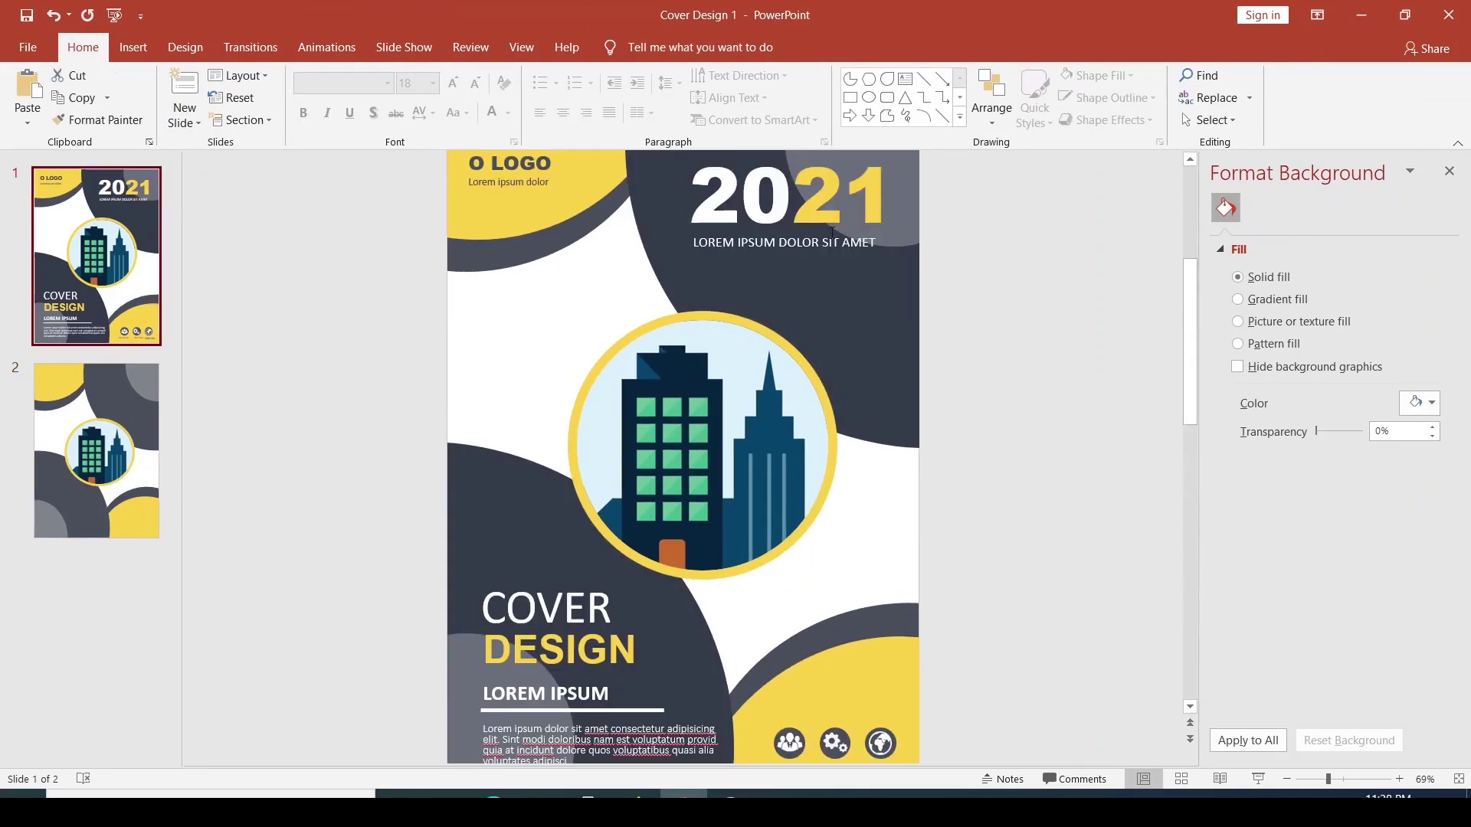
click(154, 427)
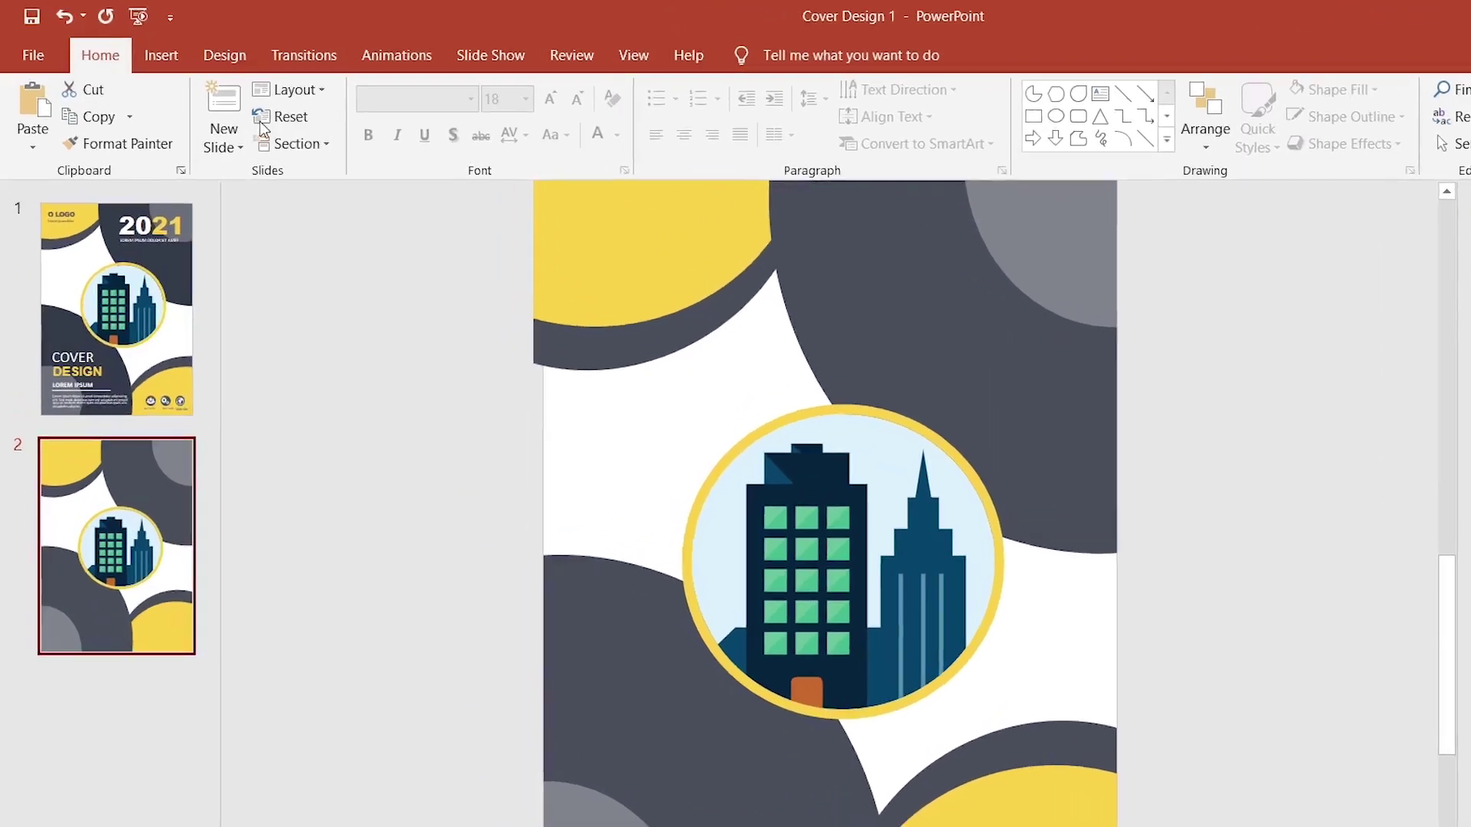
click(230, 79)
scroll(342, 371, up, 3)
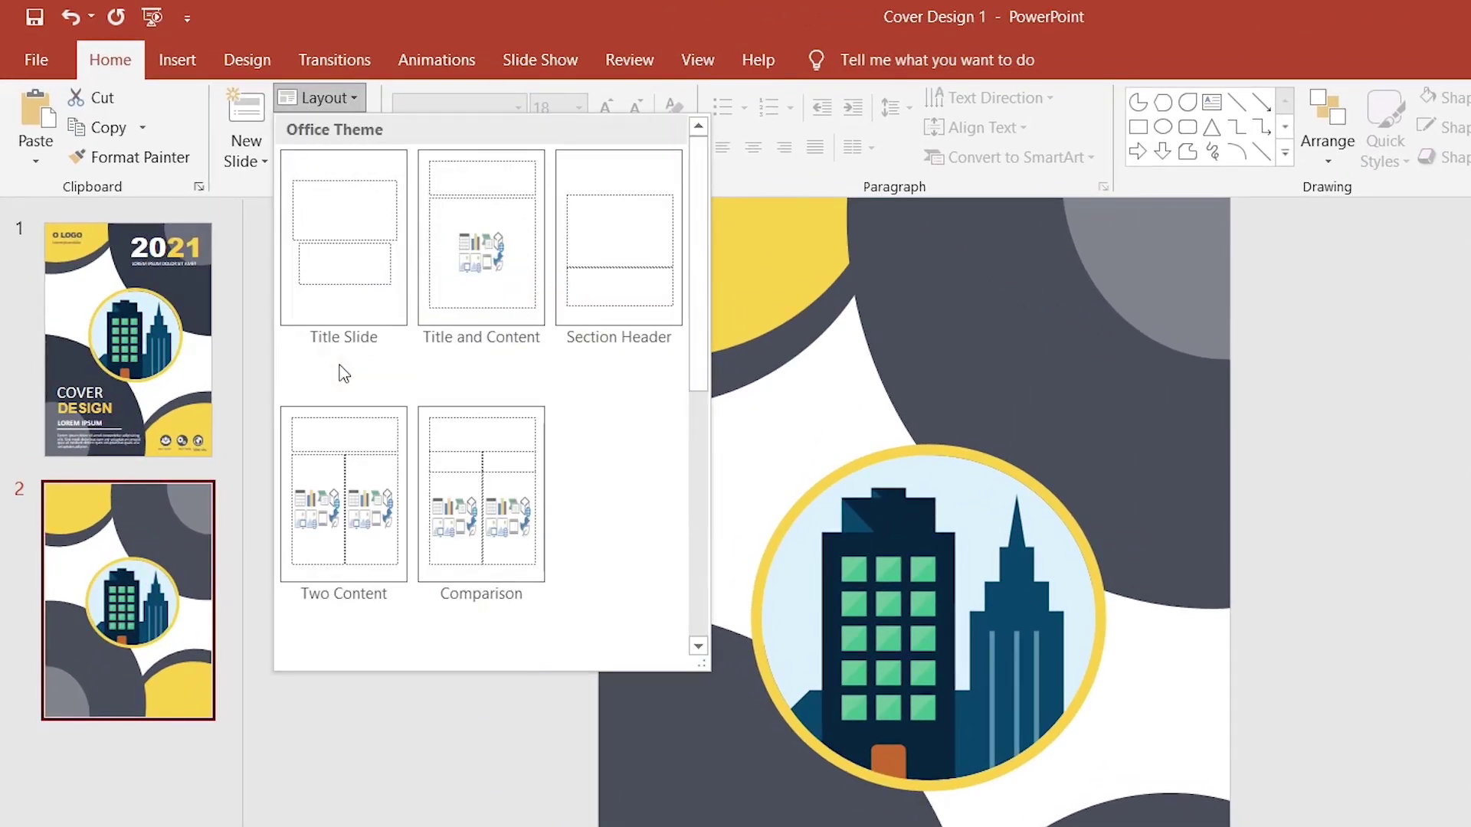
scroll(390, 369, down, 3)
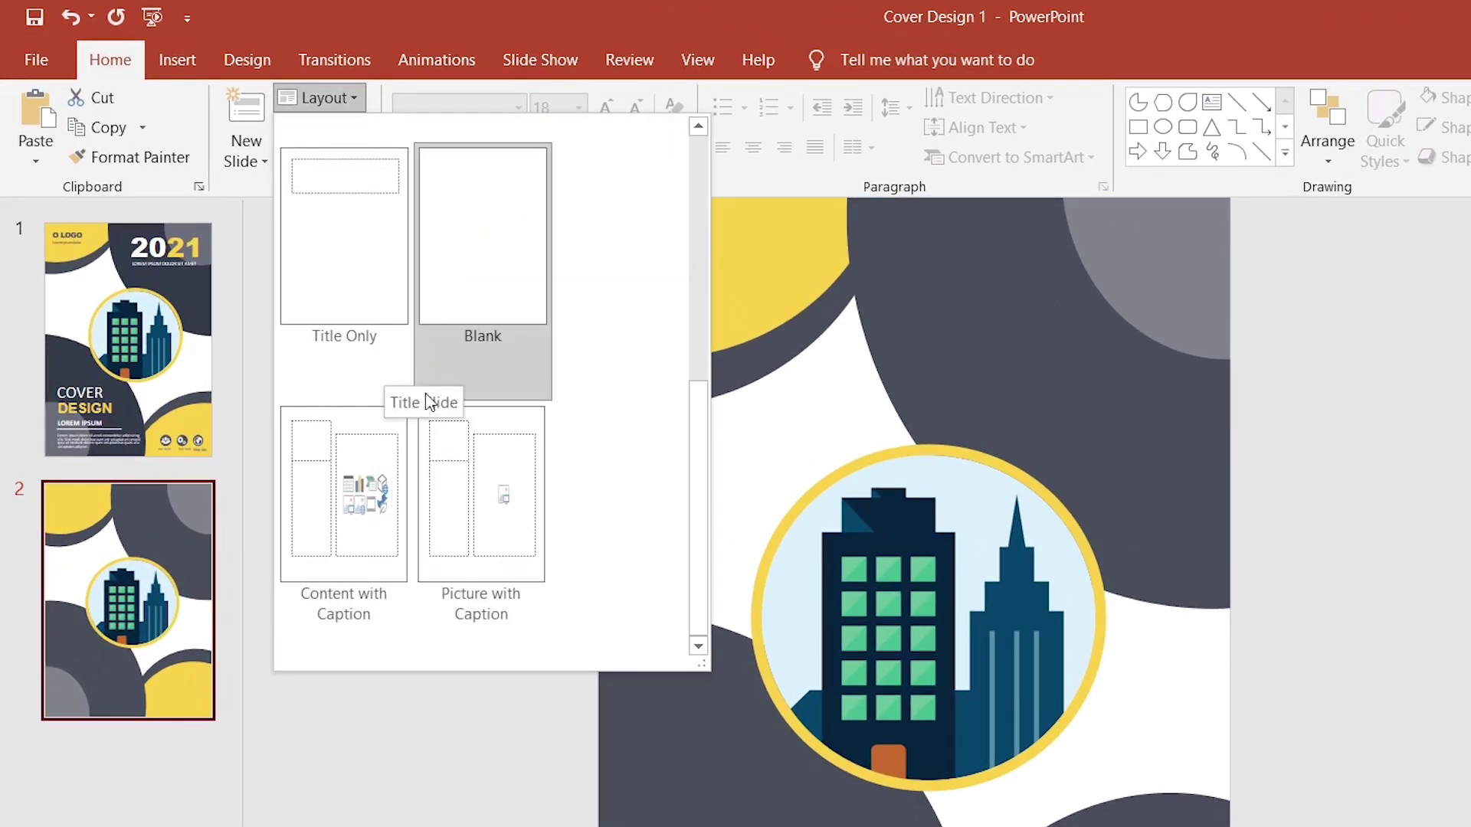
click(395, 379)
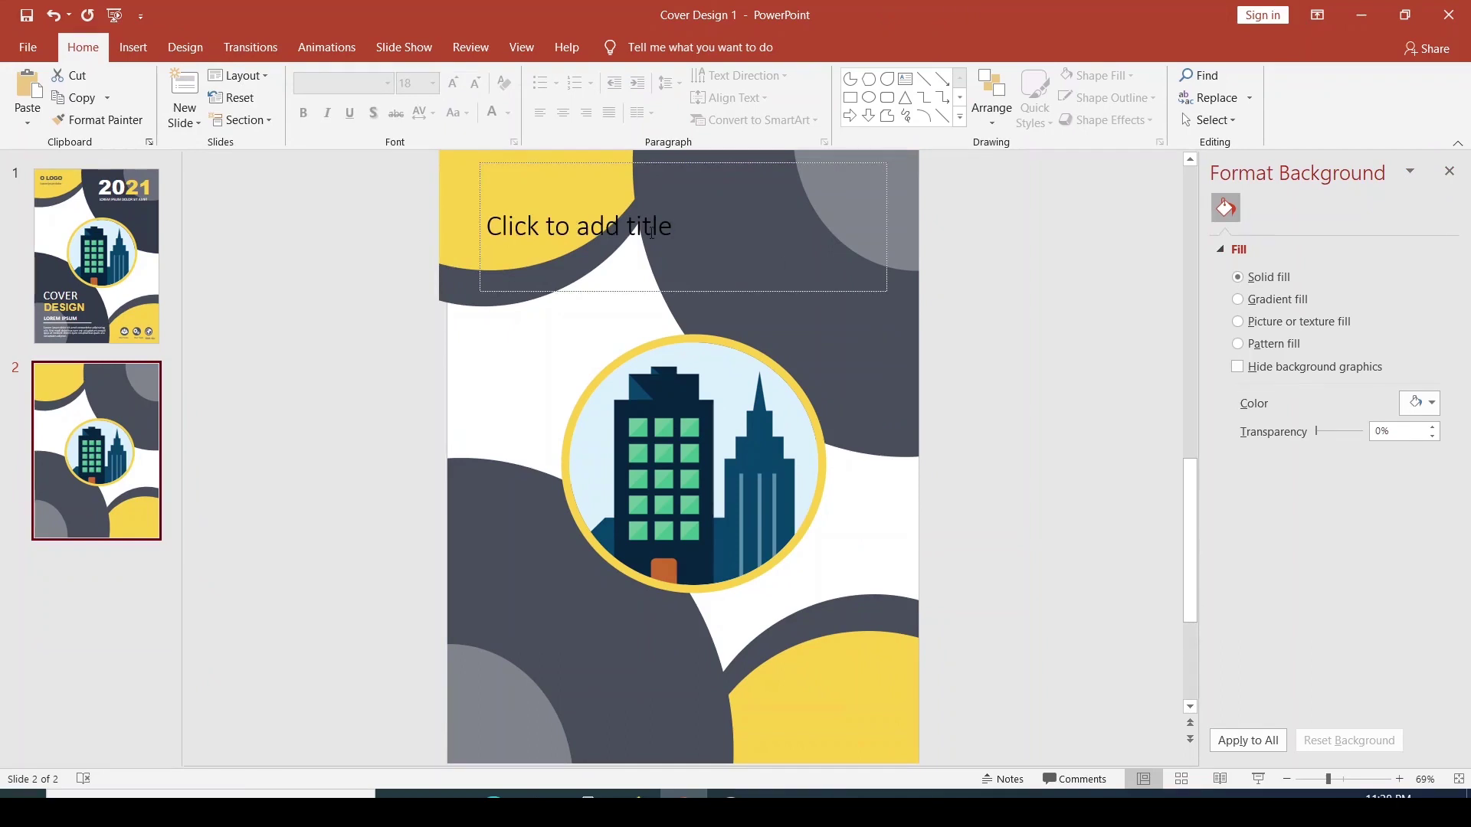
- Make the 2021 title 88 pt Arial Black and move it to the upper right
click(651, 231)
text(2021)
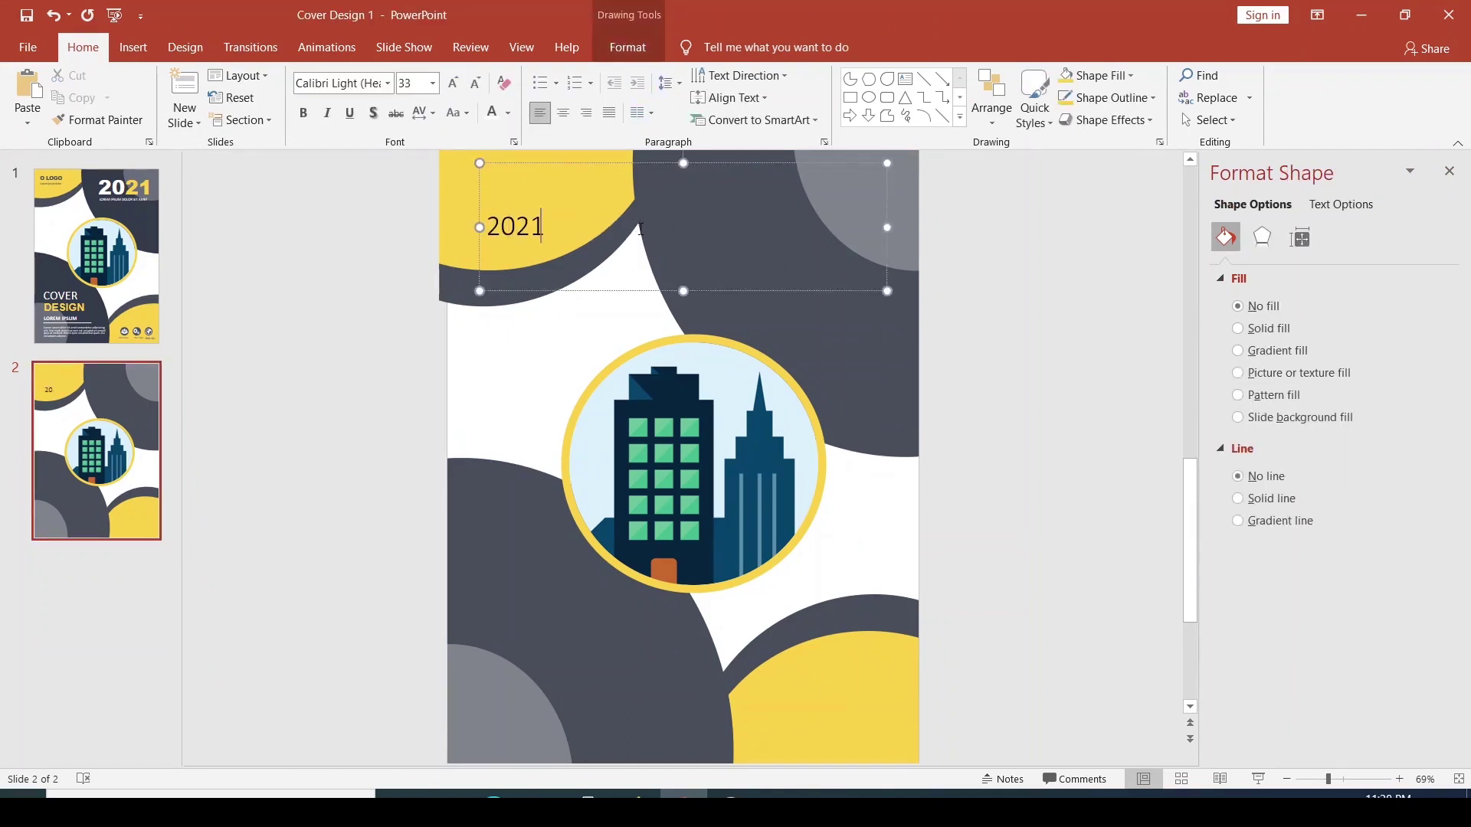
double_click(536, 230)
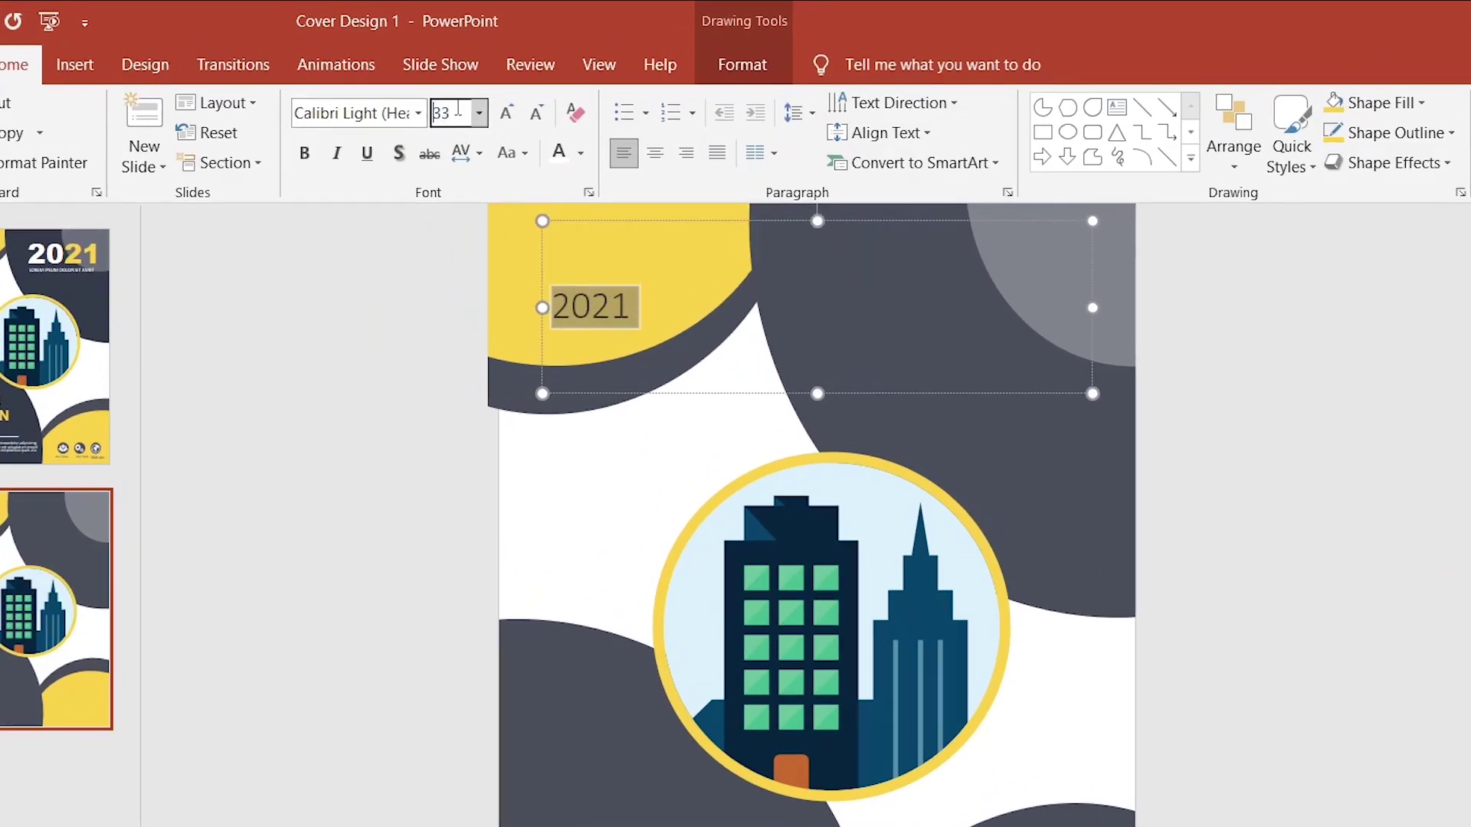
click(453, 115)
text(88)
key(Return)
click(392, 112)
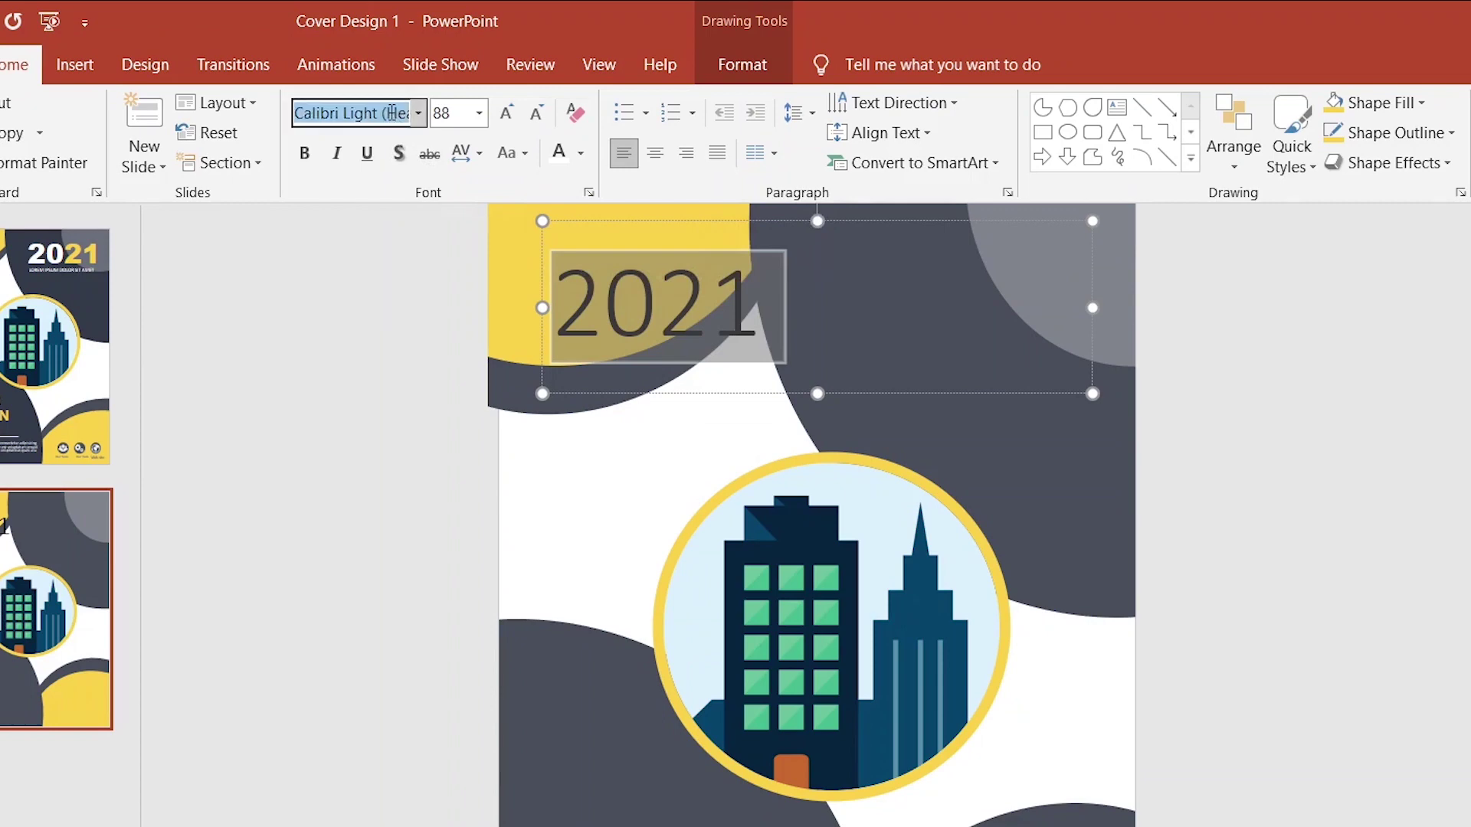
text(Arial Black)
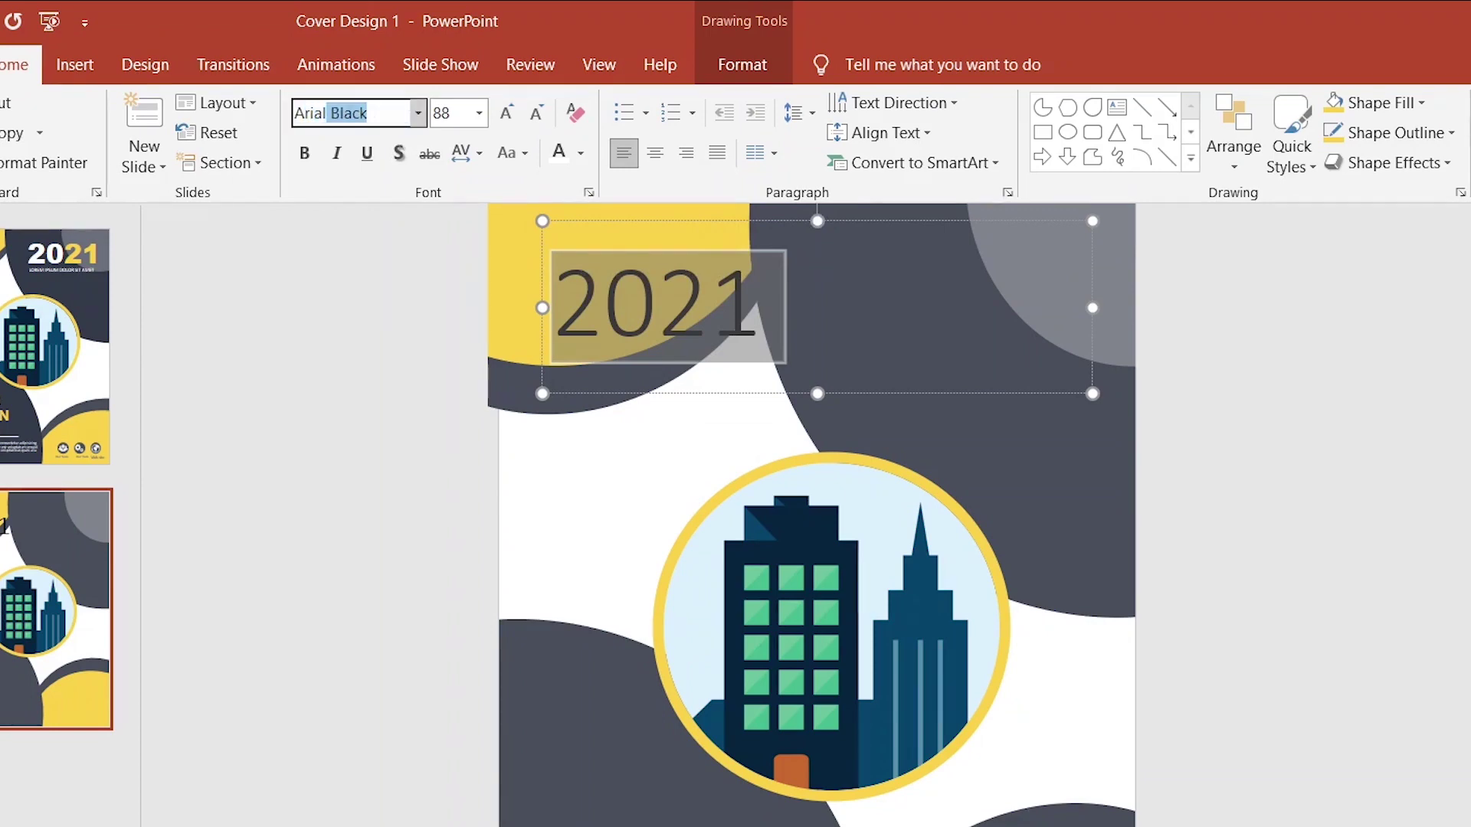
key(Return)
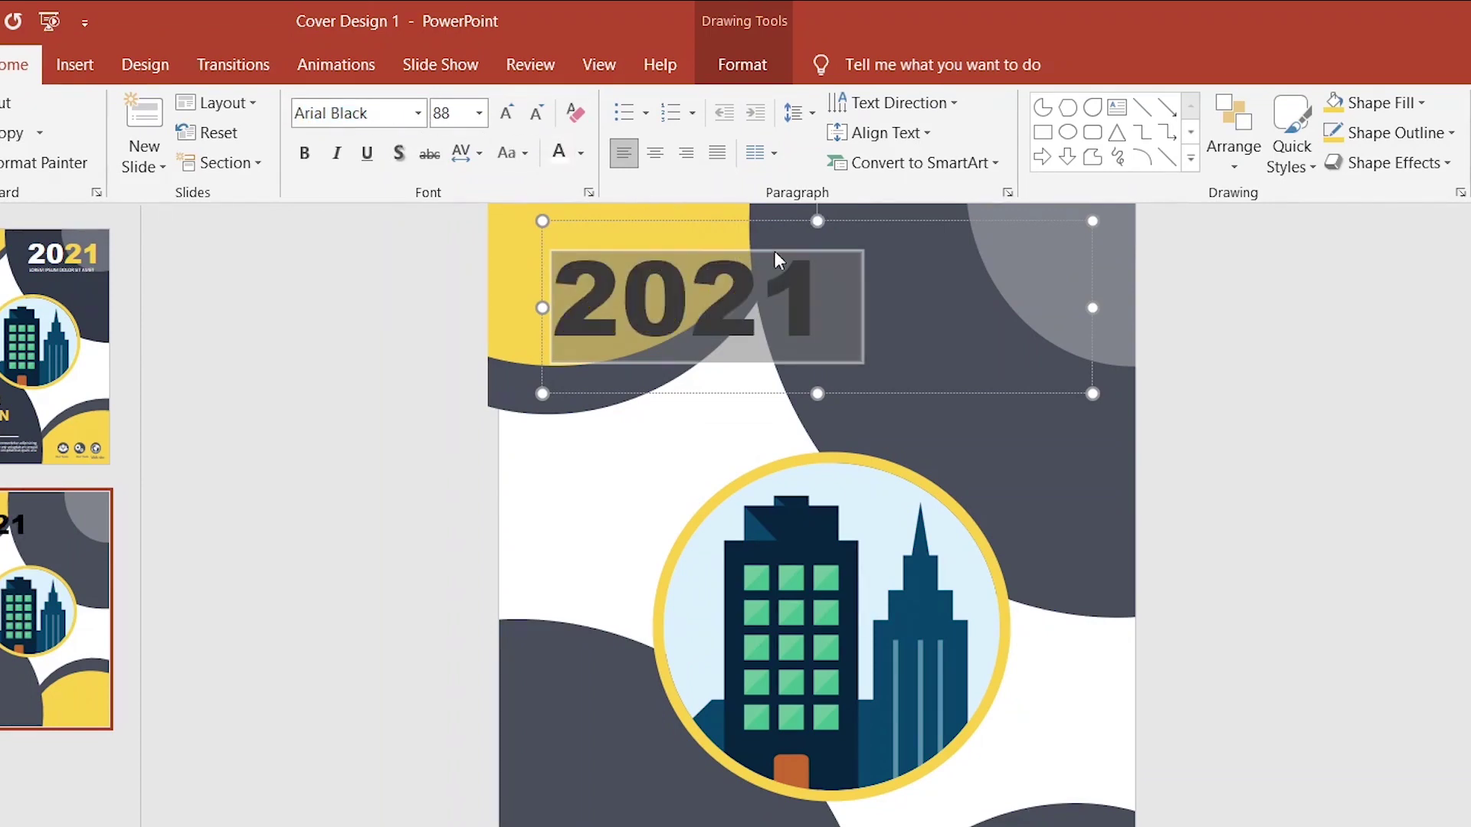
drag(777, 224, 1037, 249)
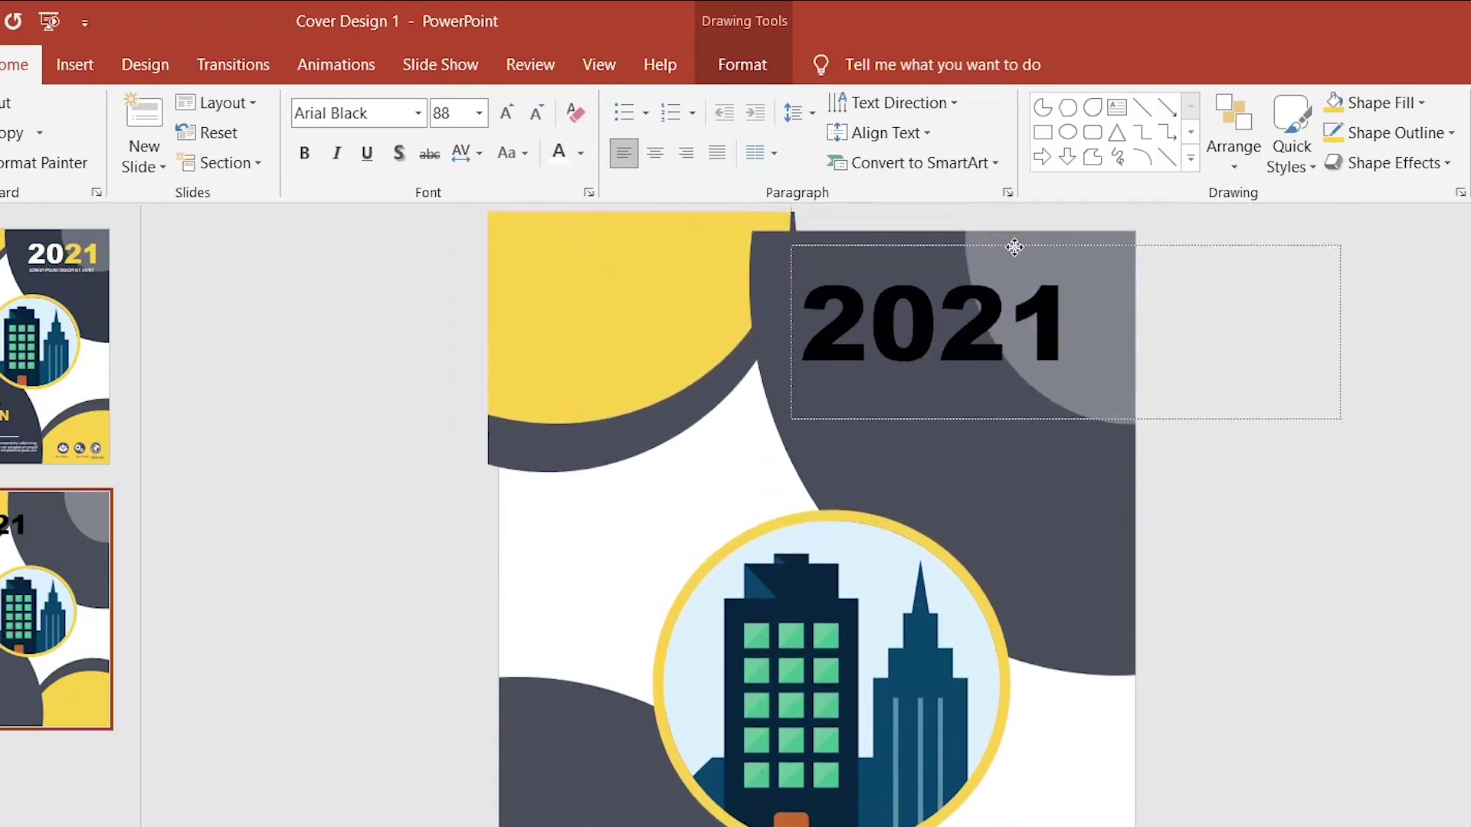
drag(1038, 249, 1032, 271)
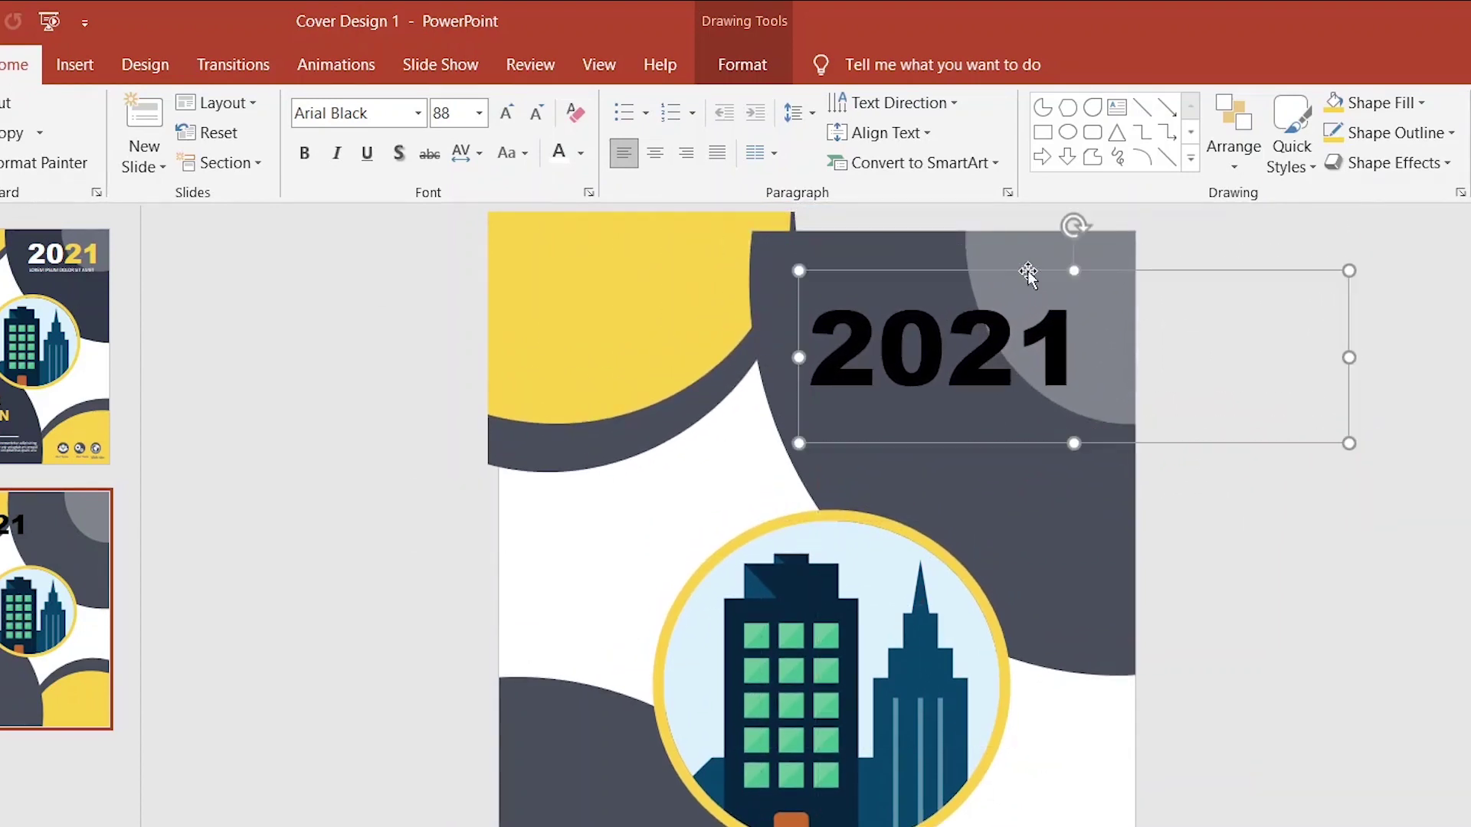
- Colour the digits 20 white and 21 gold, then nudge the box up
drag(910, 337, 808, 345)
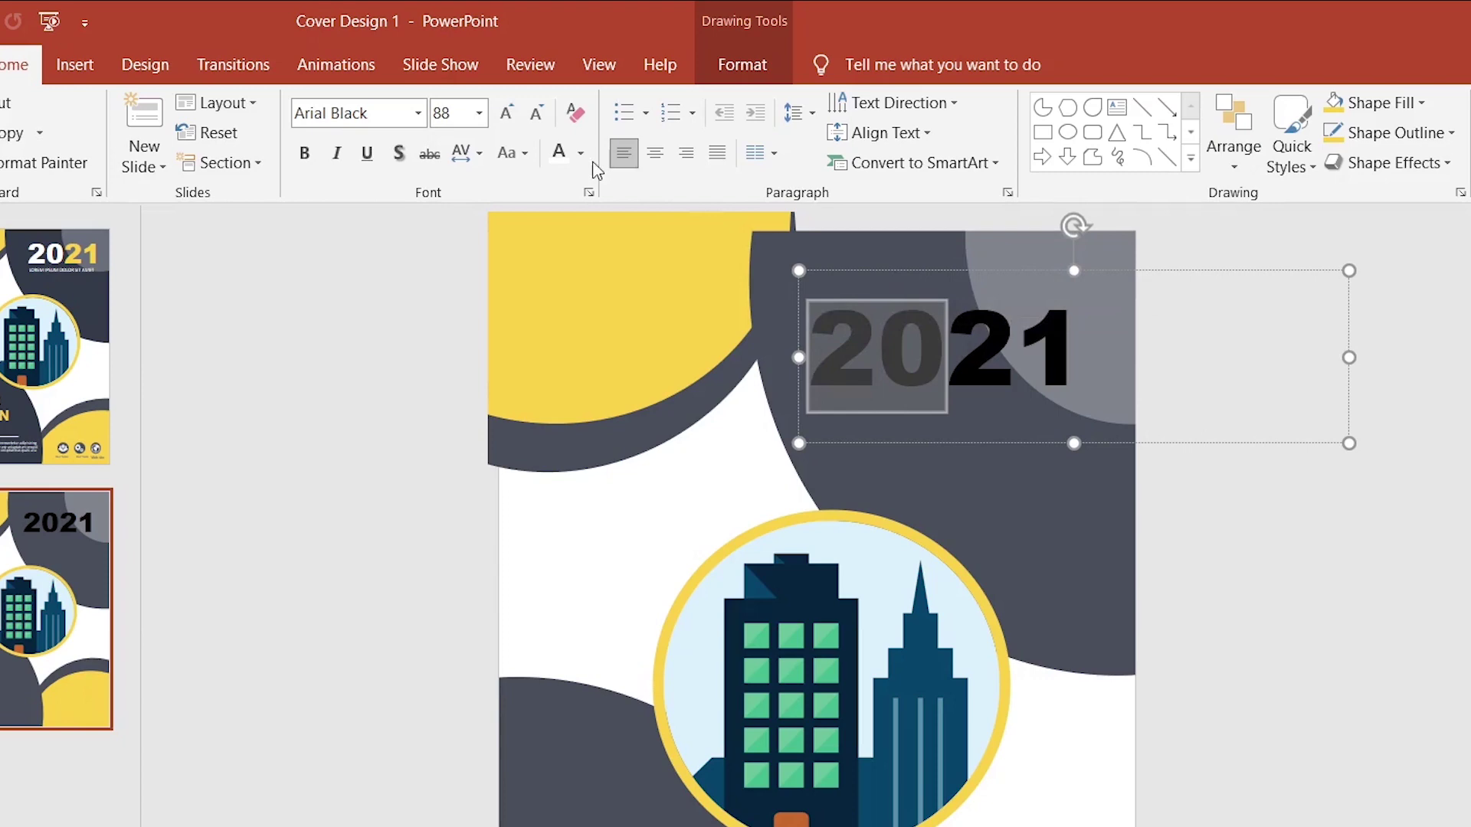
click(565, 157)
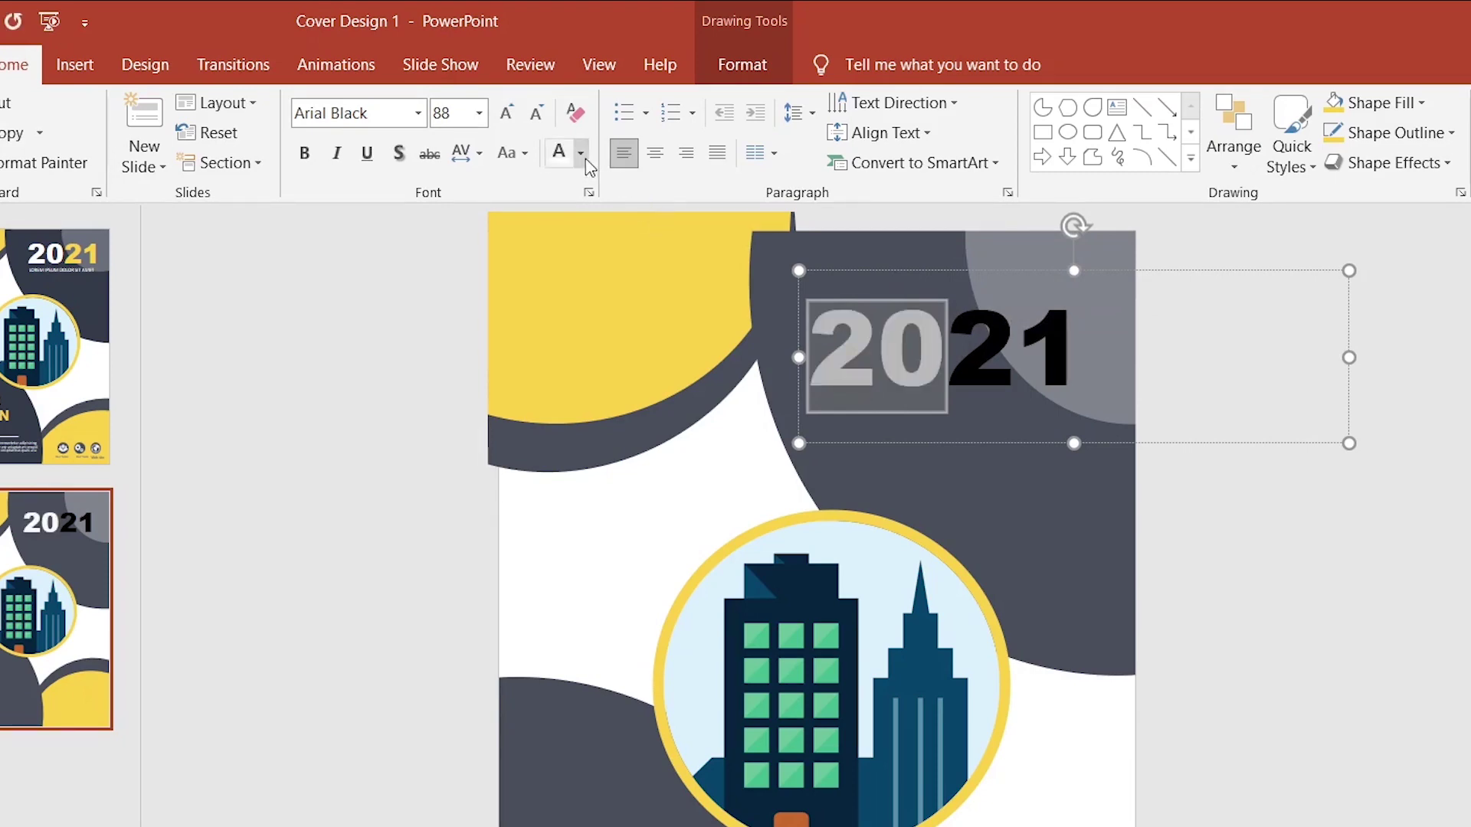
click(581, 154)
click(633, 261)
drag(948, 356, 1068, 356)
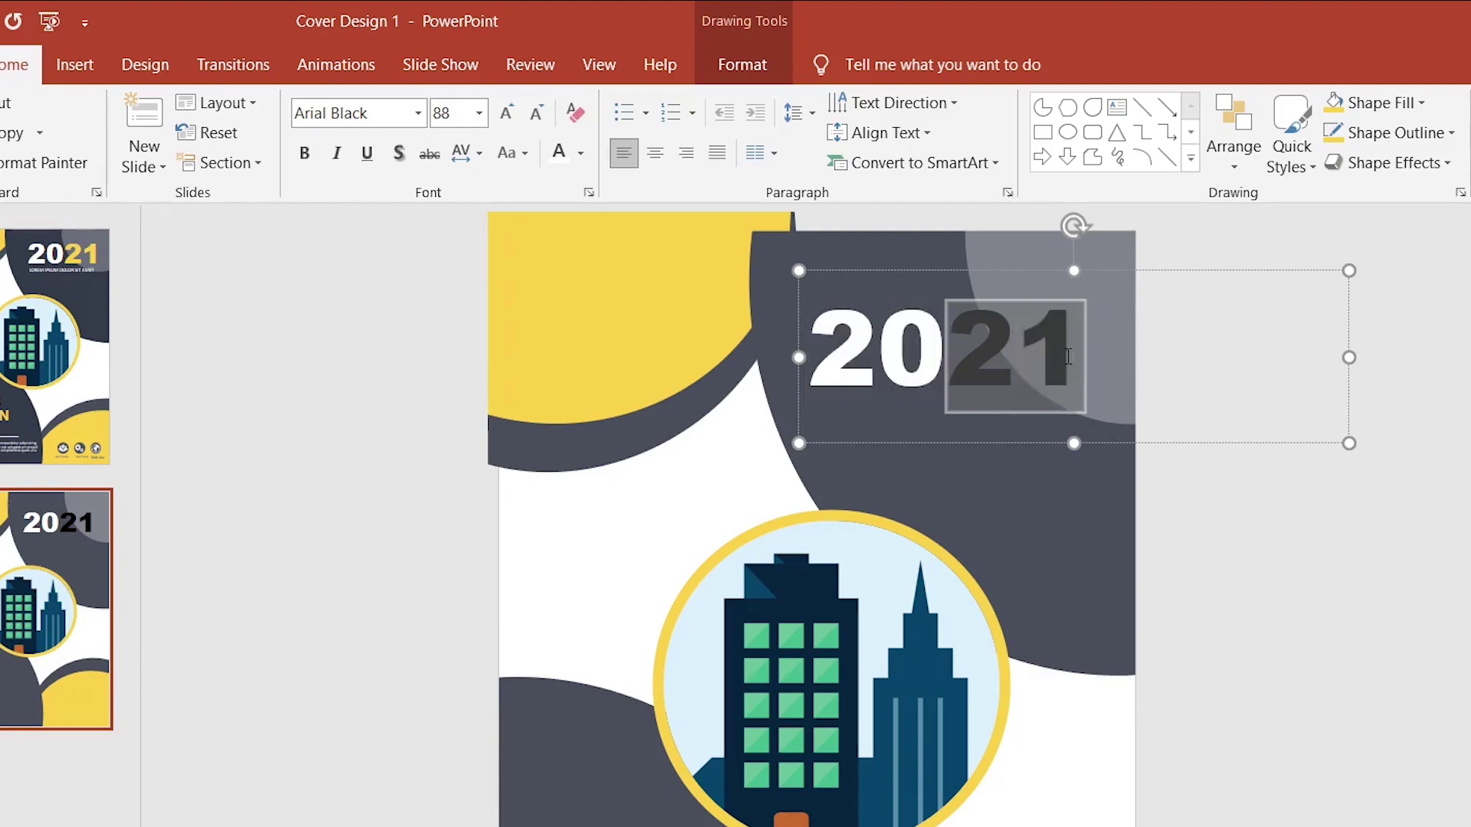
click(581, 157)
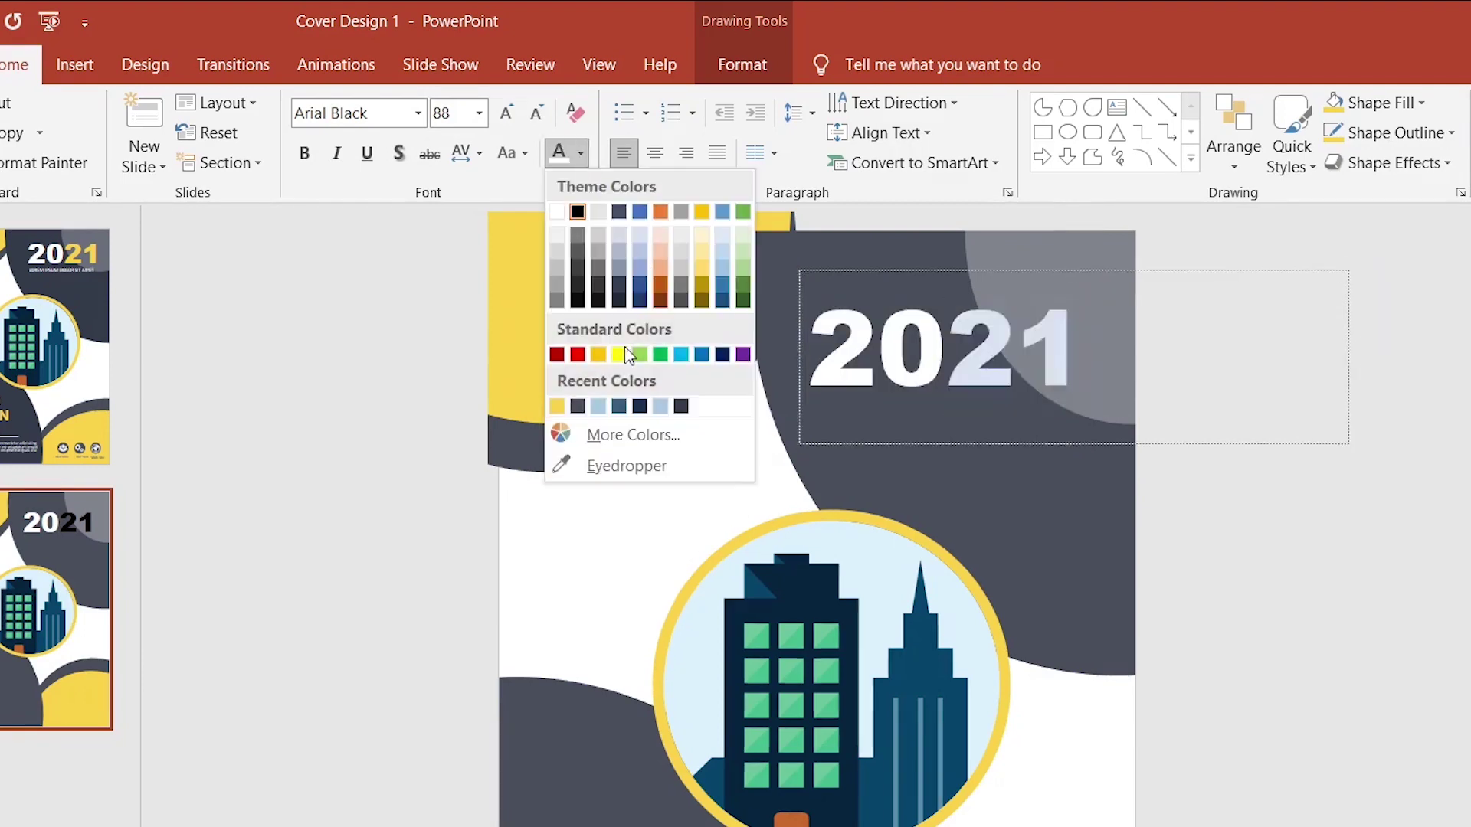
click(558, 408)
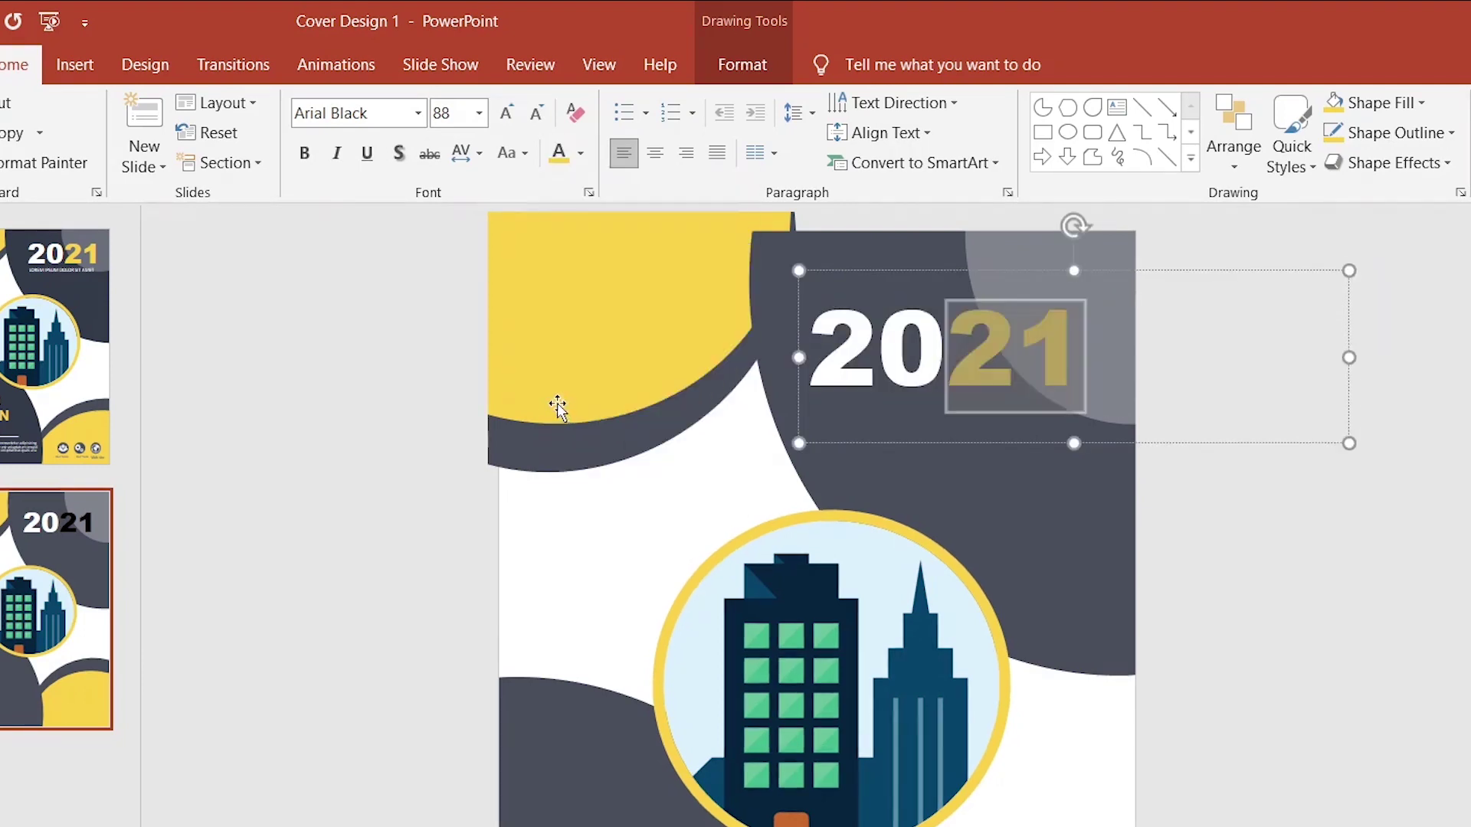
click(862, 460)
click(958, 270)
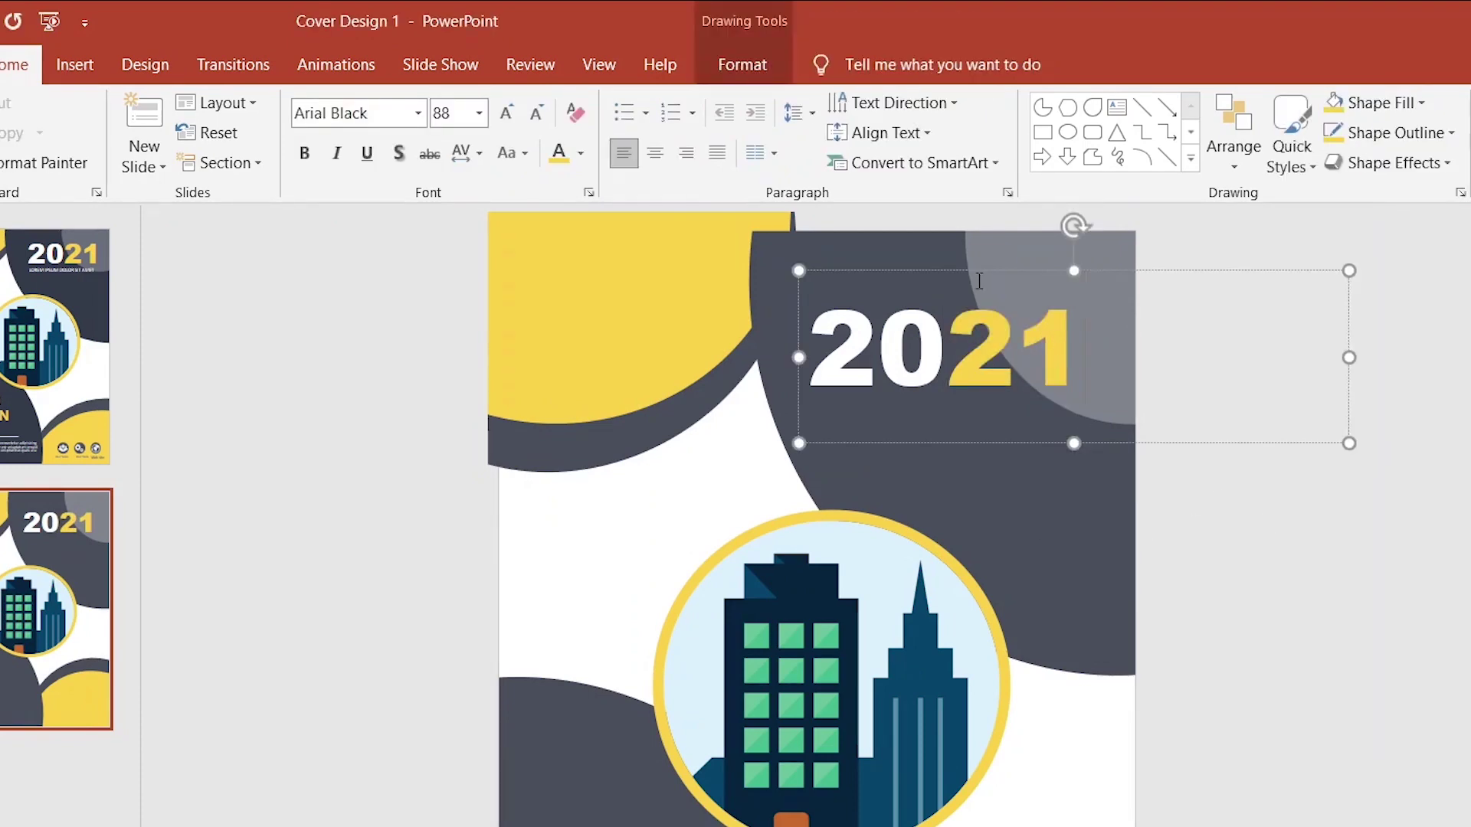
drag(957, 271, 961, 261)
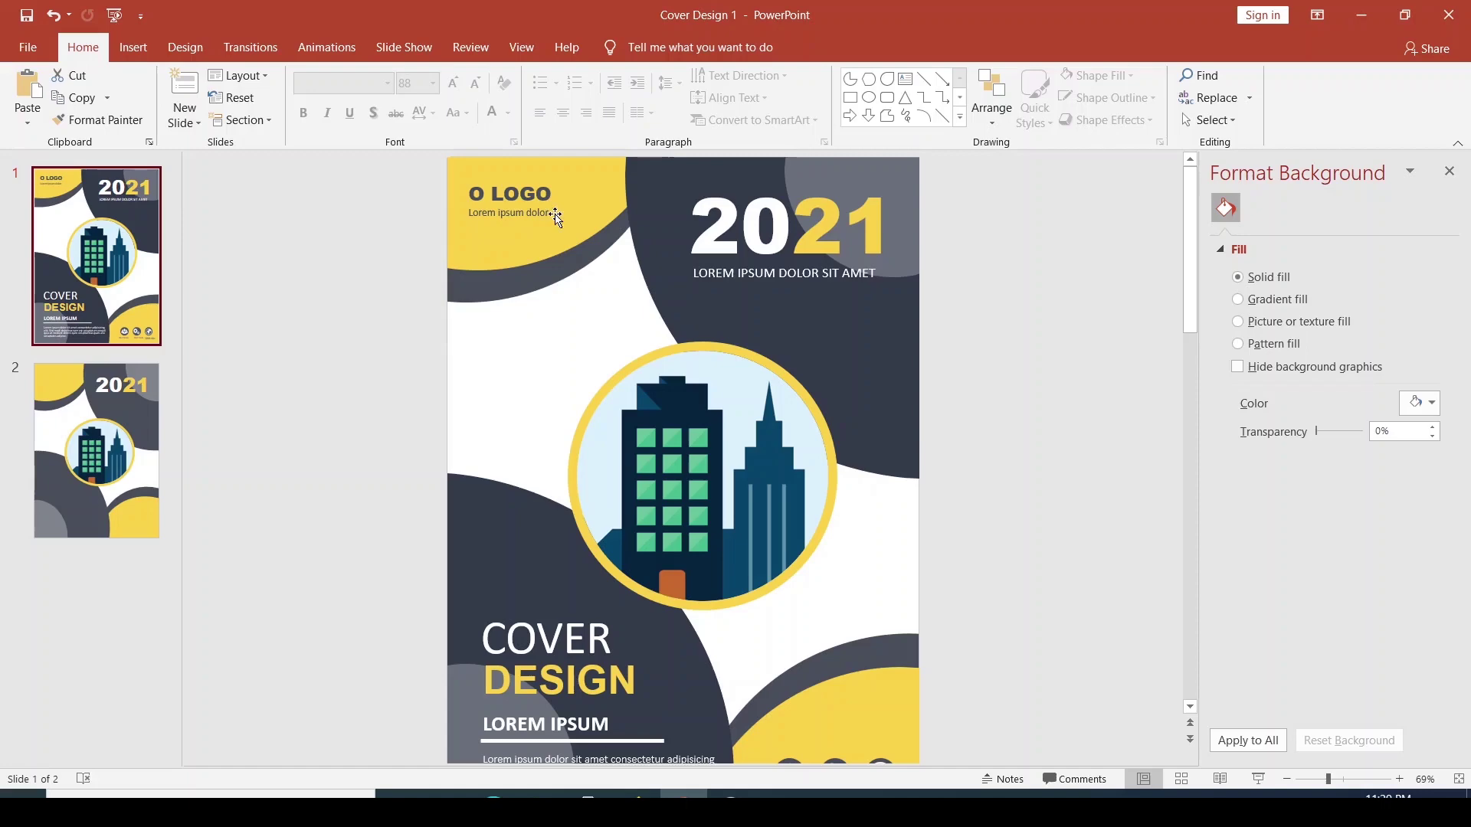
- Copy the O LOGO and COVER DESIGN text boxes from slide 1 to slide 2
click(556, 218)
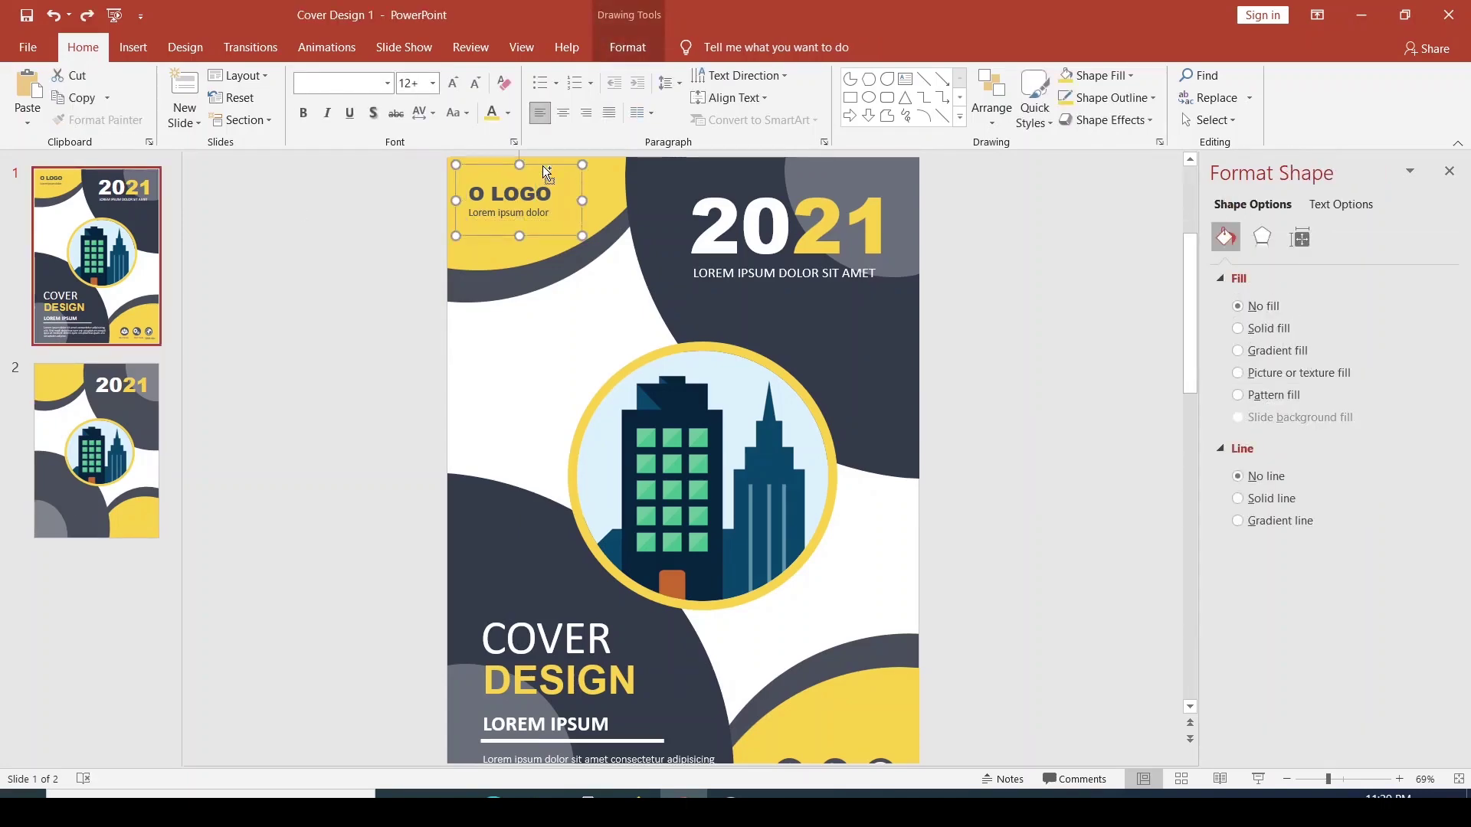
key(ctrl+c)
click(96, 451)
key(ctrl+v)
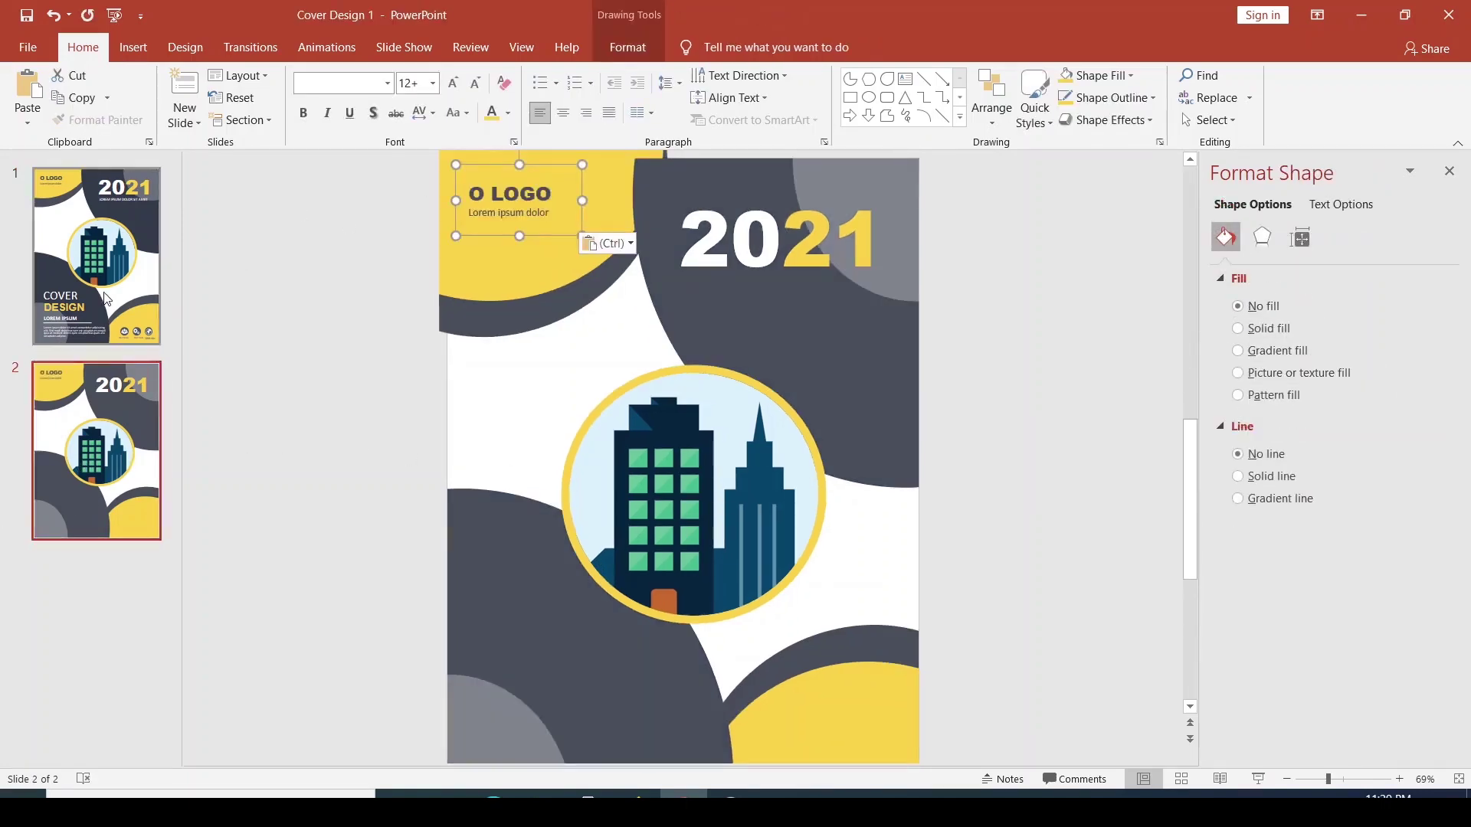
click(105, 299)
click(554, 548)
key(ctrl+c)
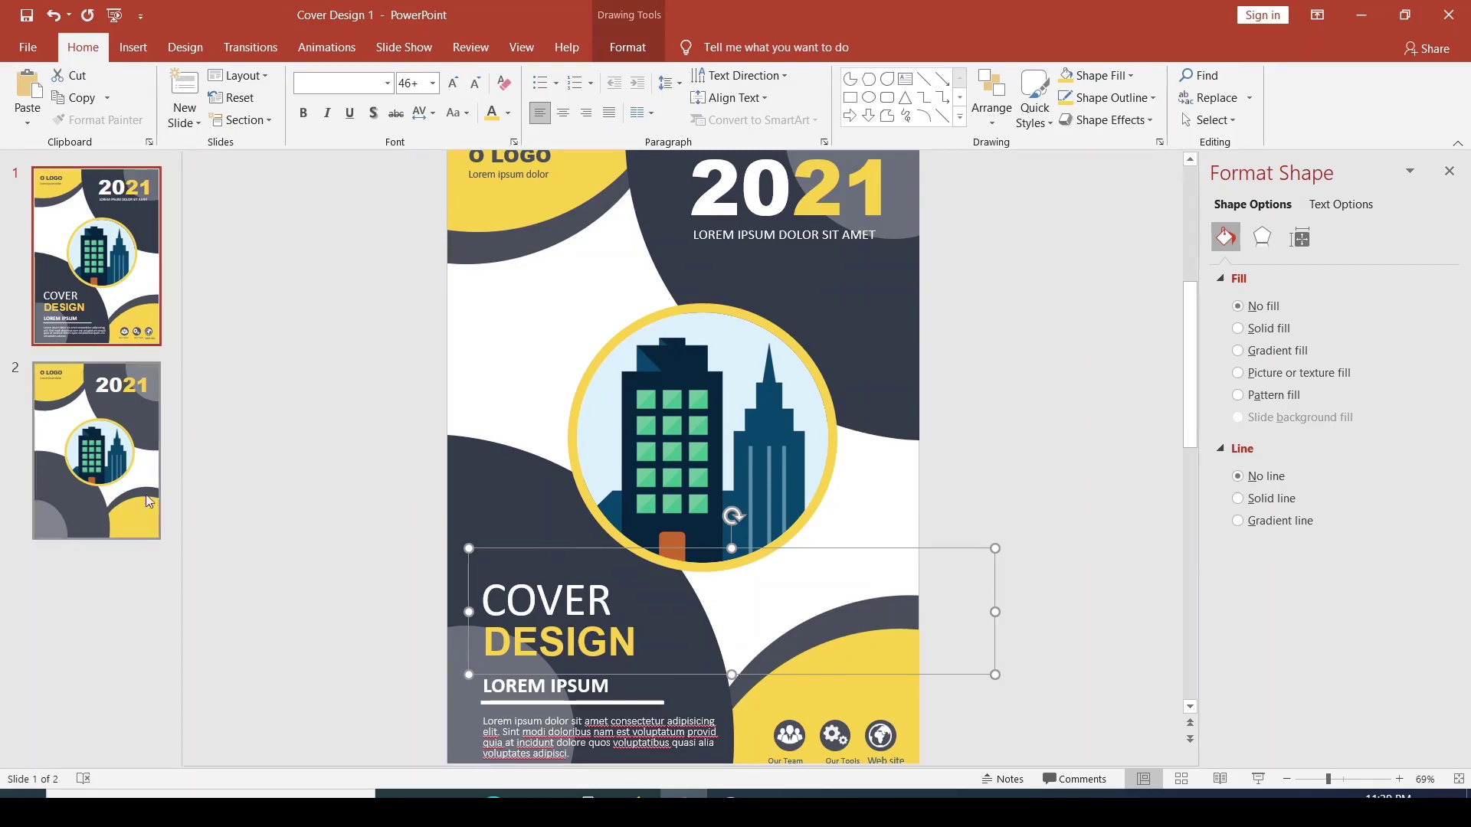
click(96, 451)
key(ctrl+v)
- Copy the LOREM IPSUM heading and paragraph from slide 1 to slide 2
click(90, 316)
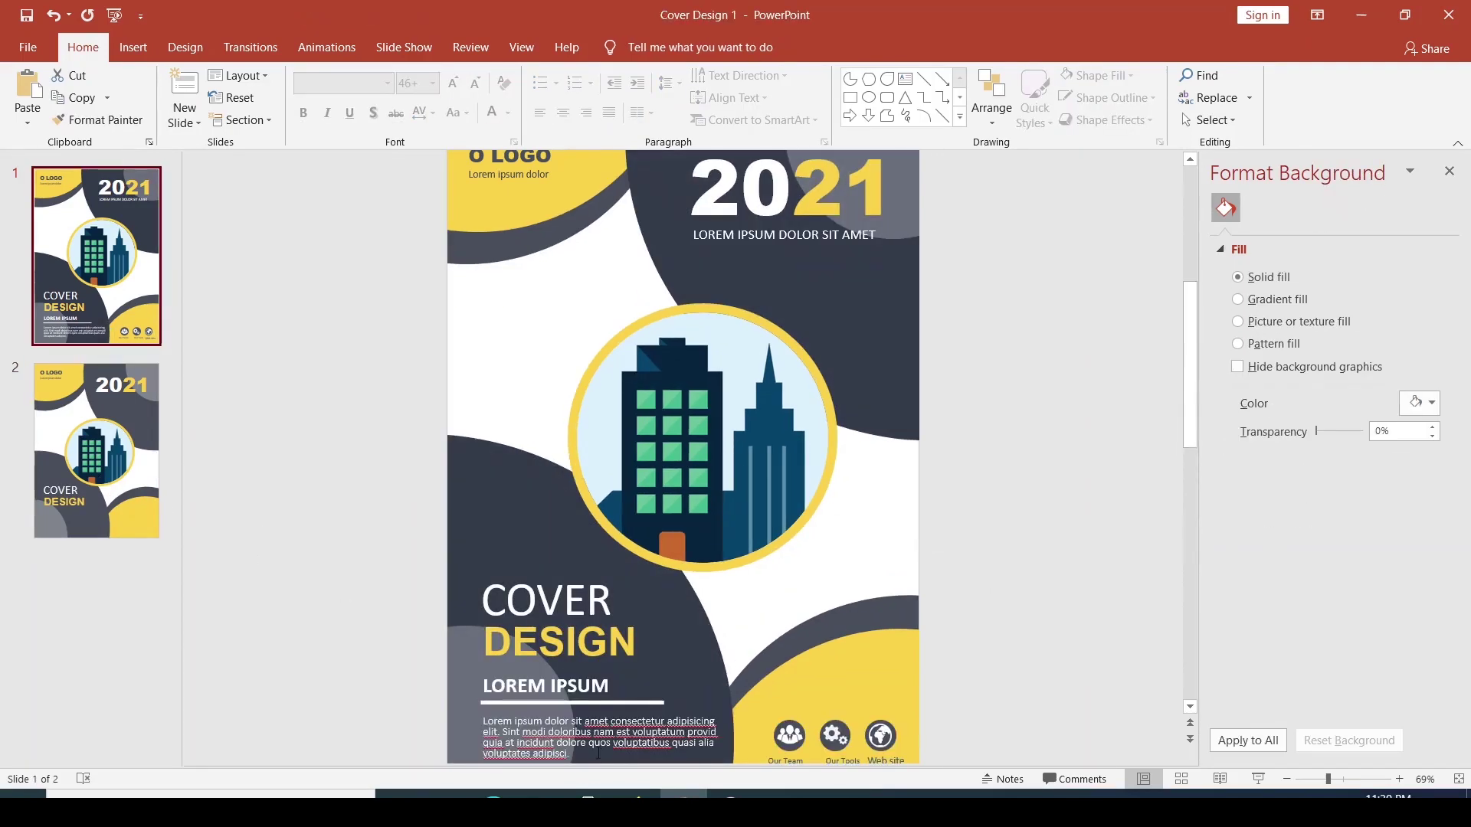
click(536, 731)
key(ctrl+c)
click(96, 452)
key(ctrl+v)
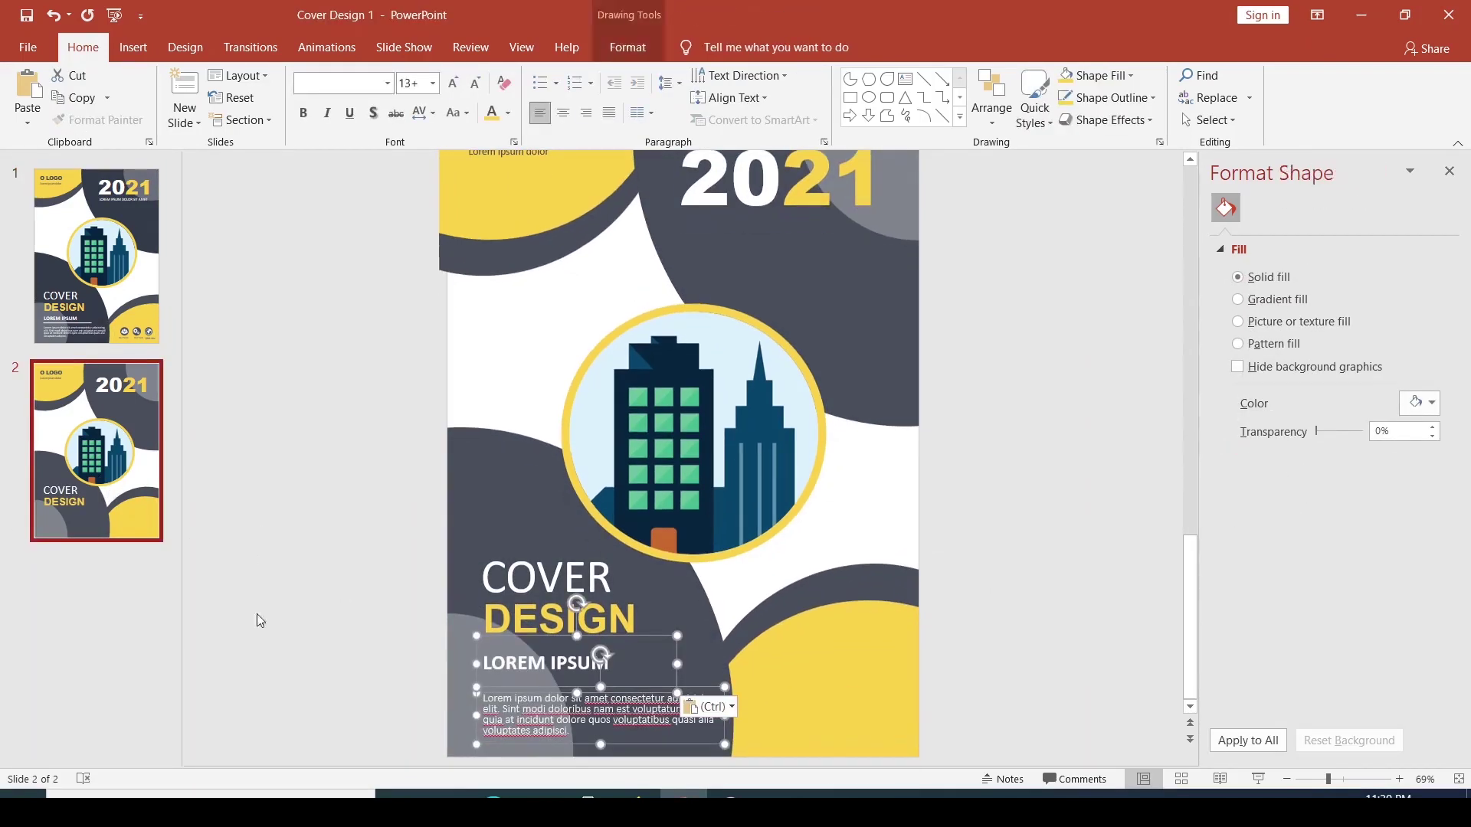
- Draw a thin white bar with no outline under the LOREM IPSUM heading
click(34, 306)
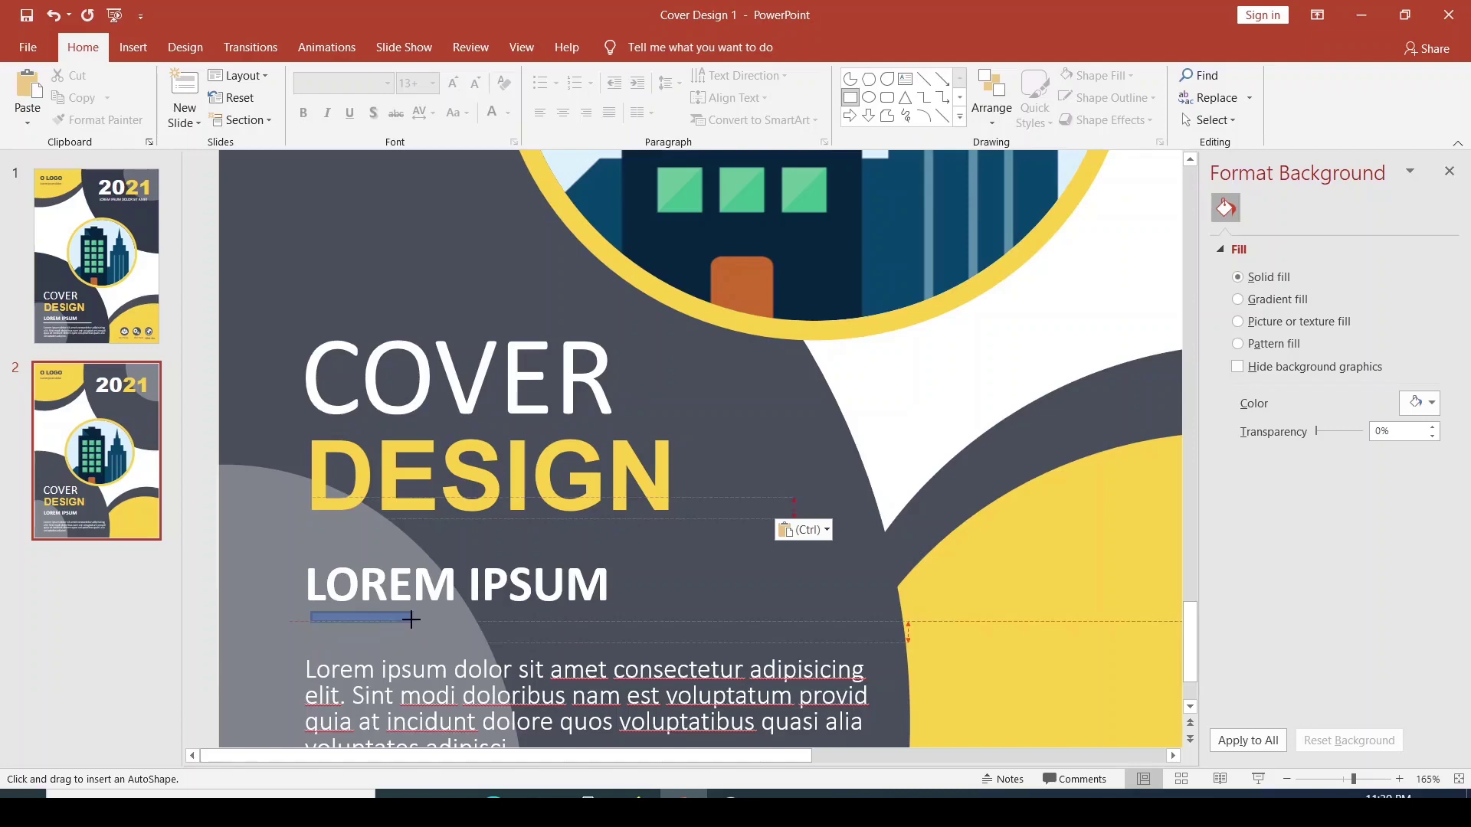
drag(411, 619, 775, 620)
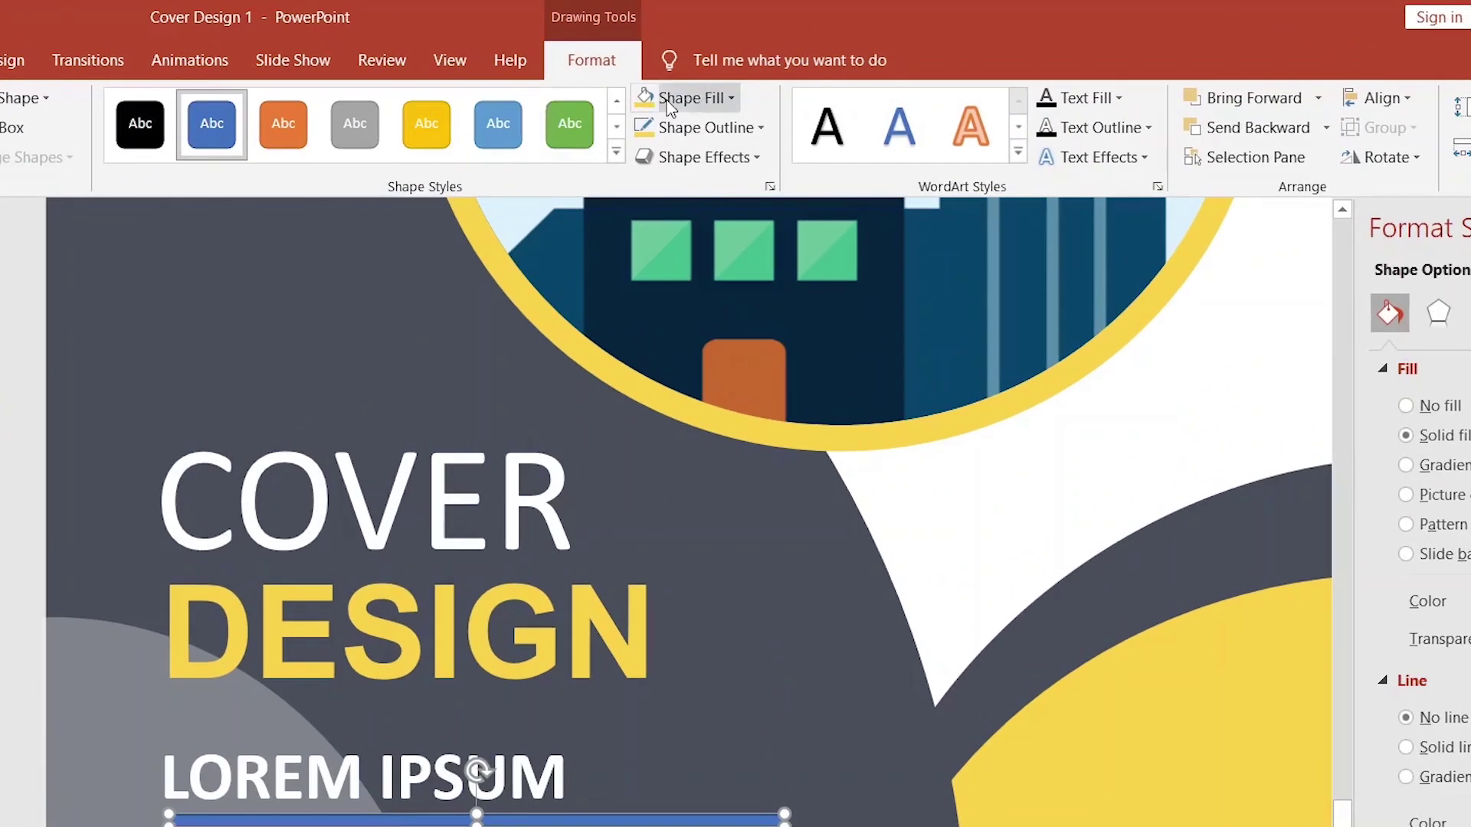
click(684, 105)
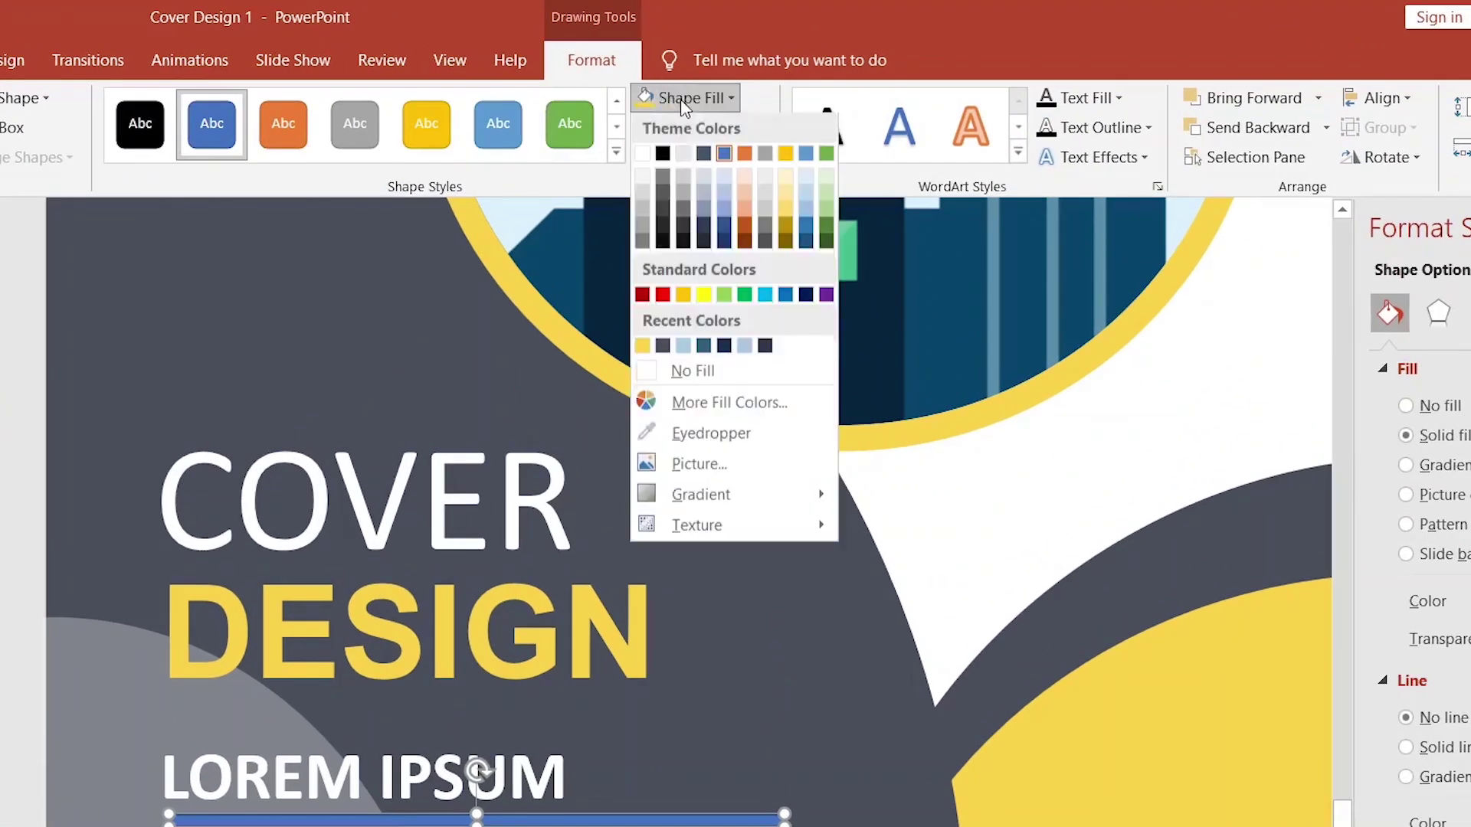
click(642, 157)
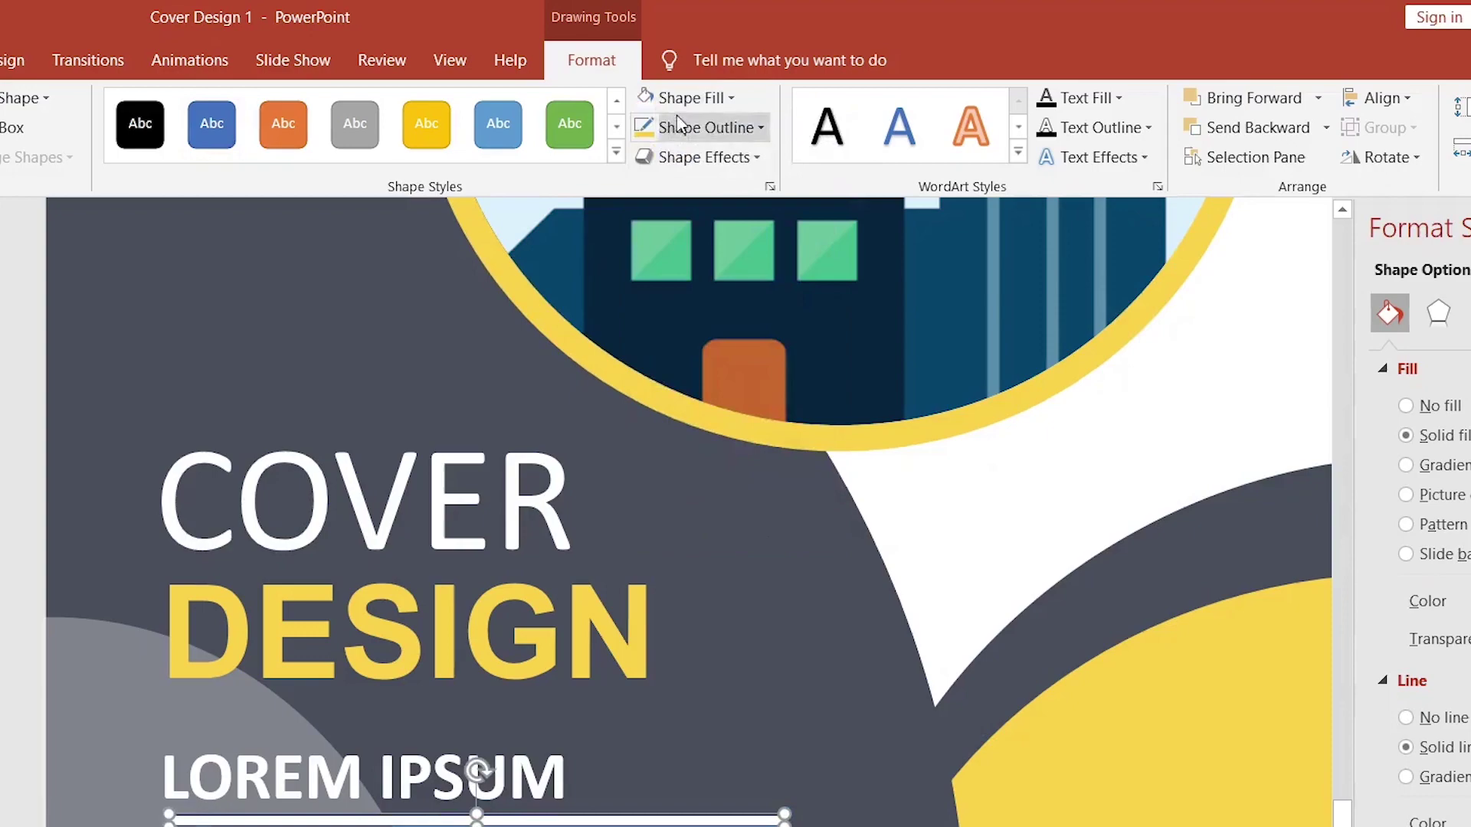
click(692, 130)
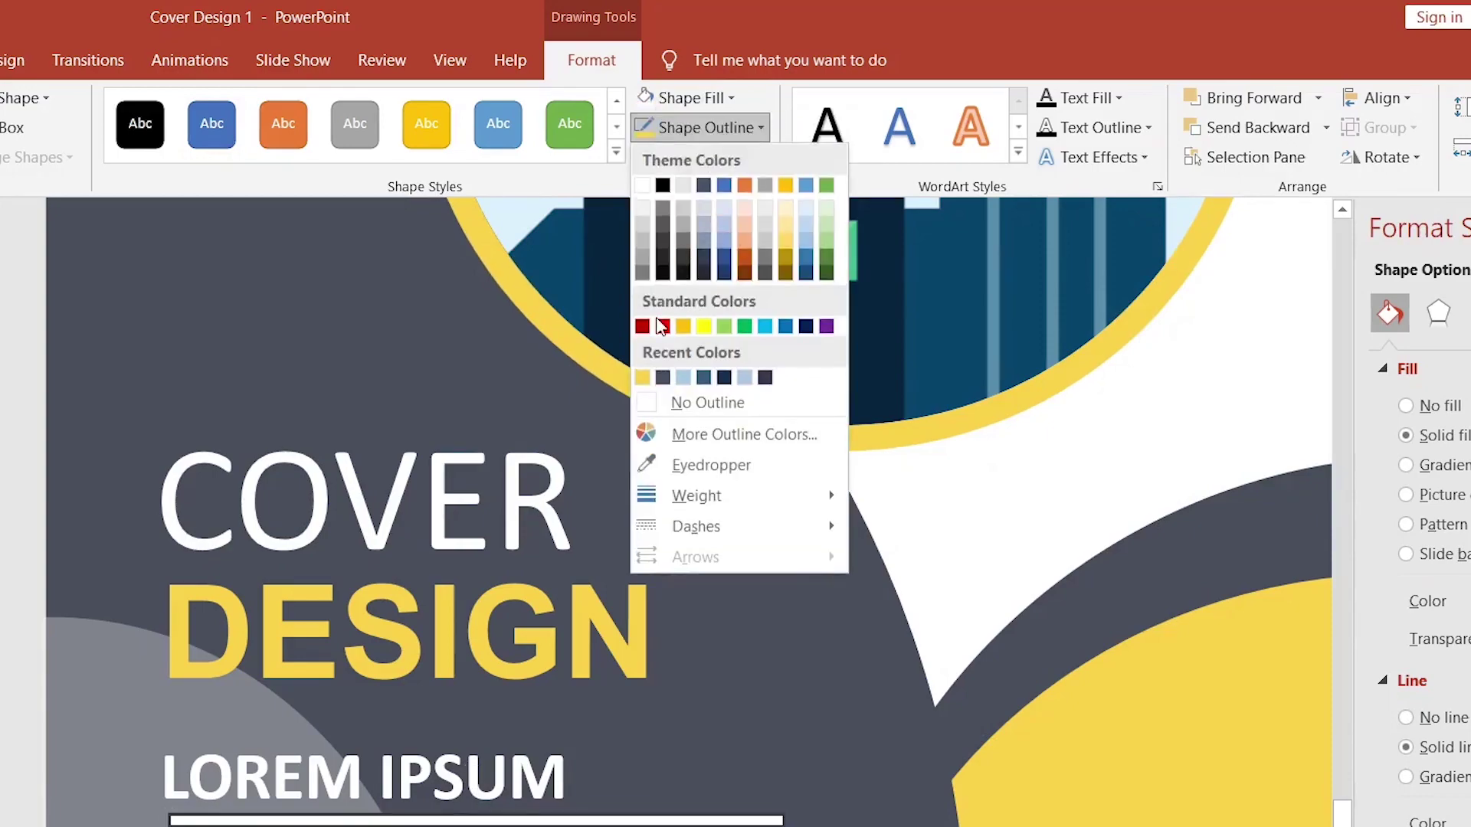
click(648, 404)
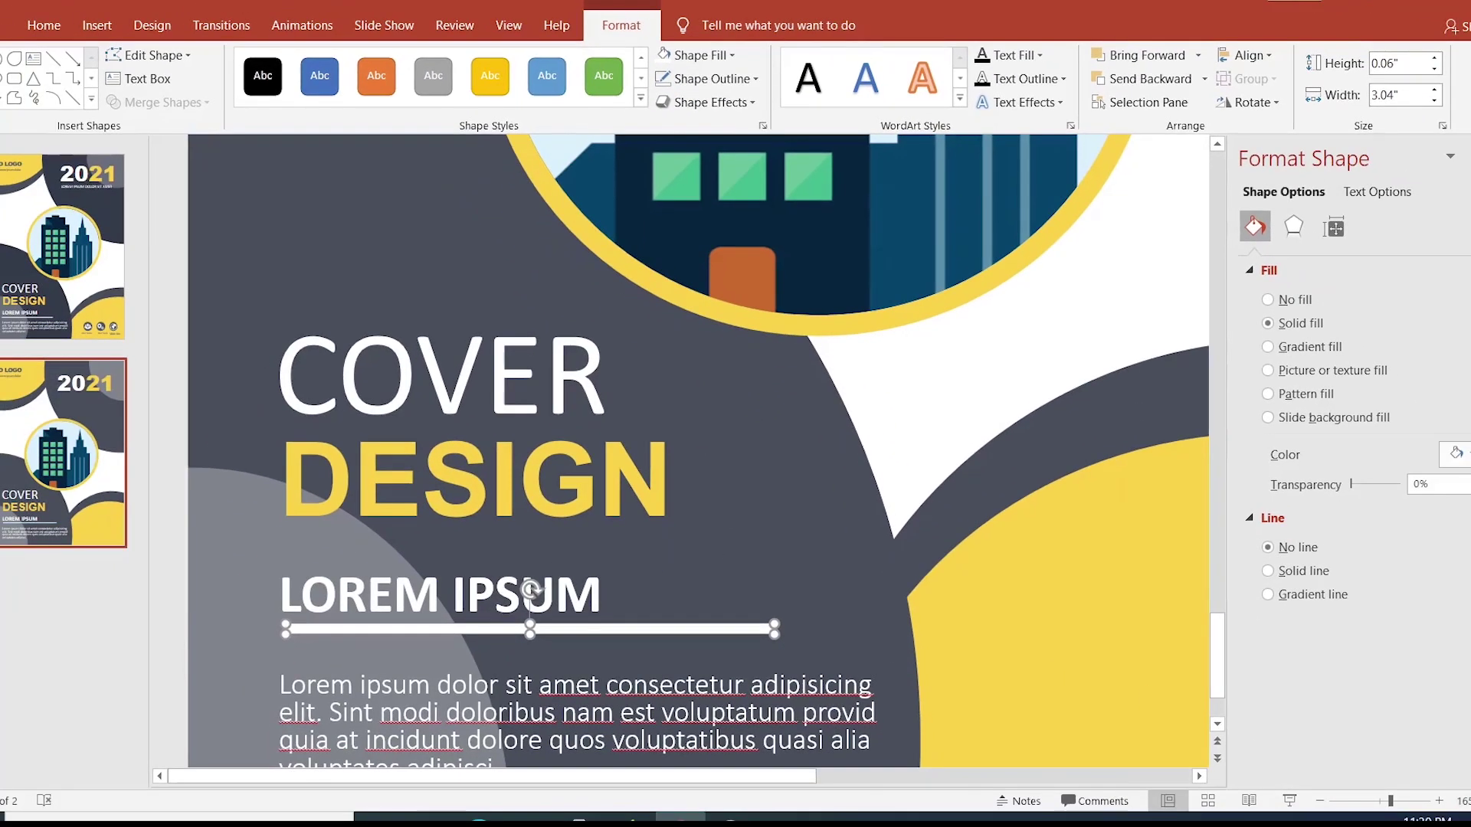
- Review the slide and select the yellow shape at the bottom right
click(1356, 802)
click(1046, 601)
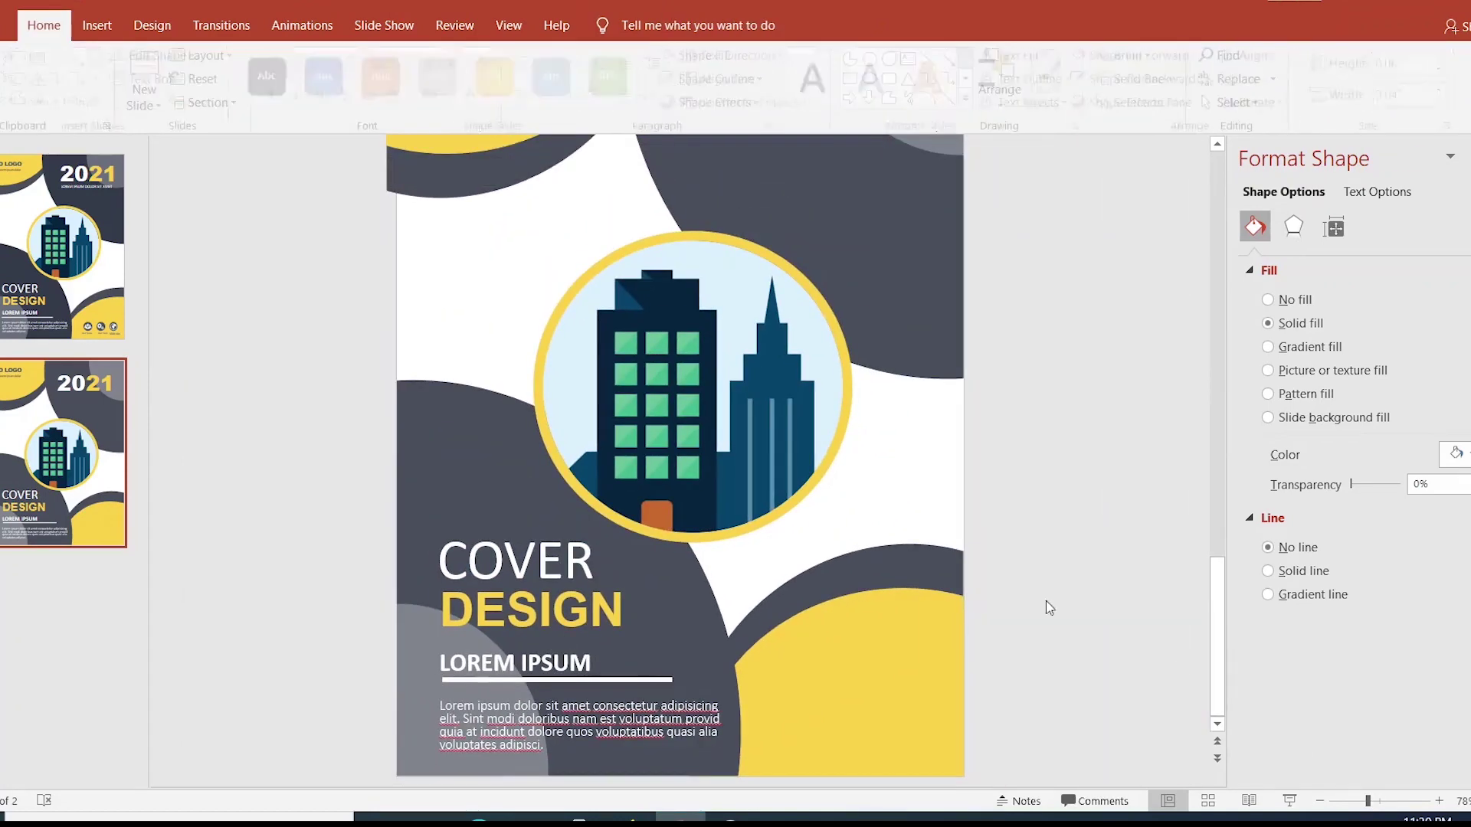
click(876, 706)
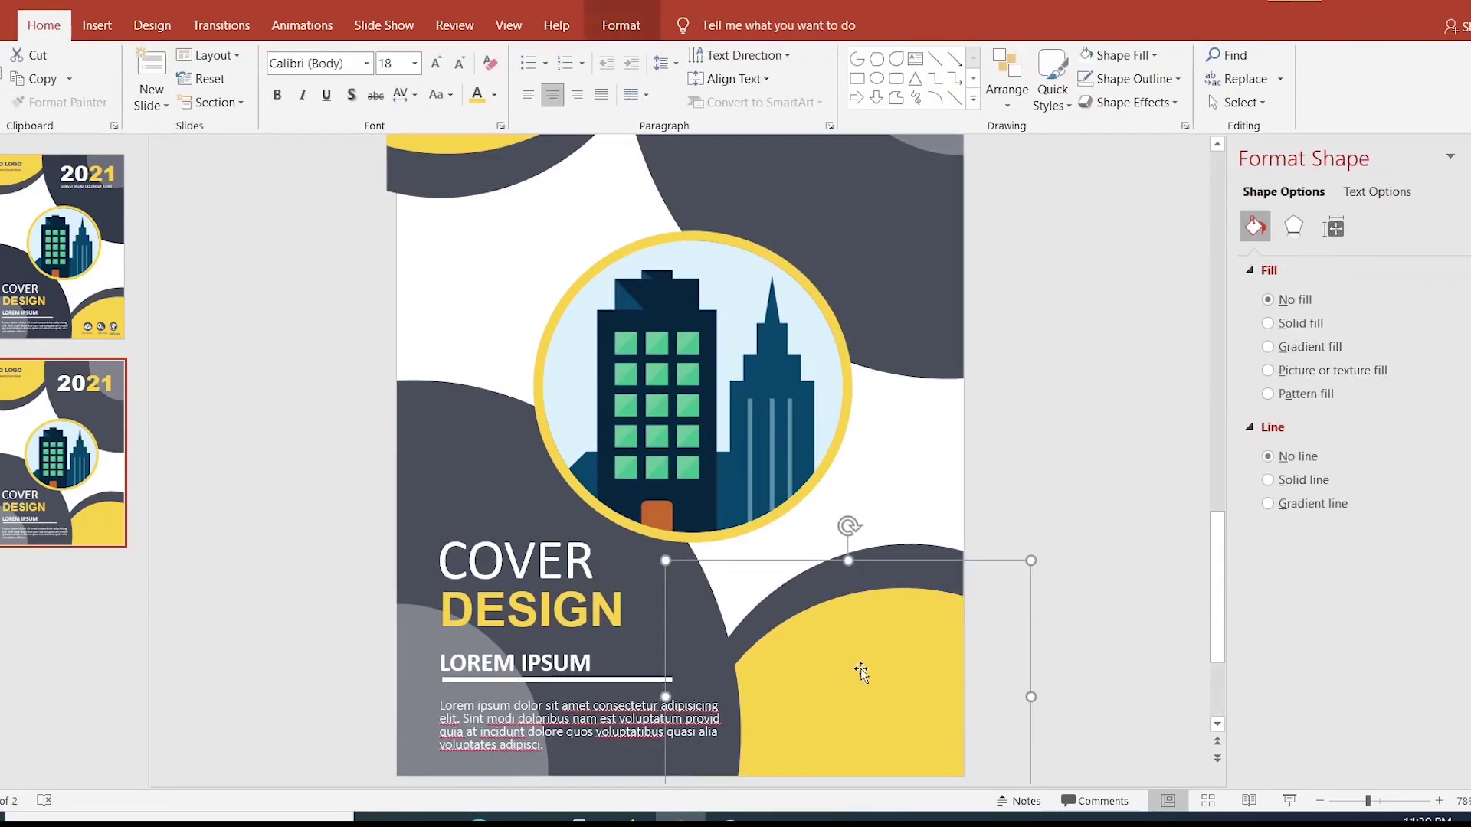
- Draw a small dark grey, outline-free circle on the yellow shape and copy it twice in a row
click(84, 251)
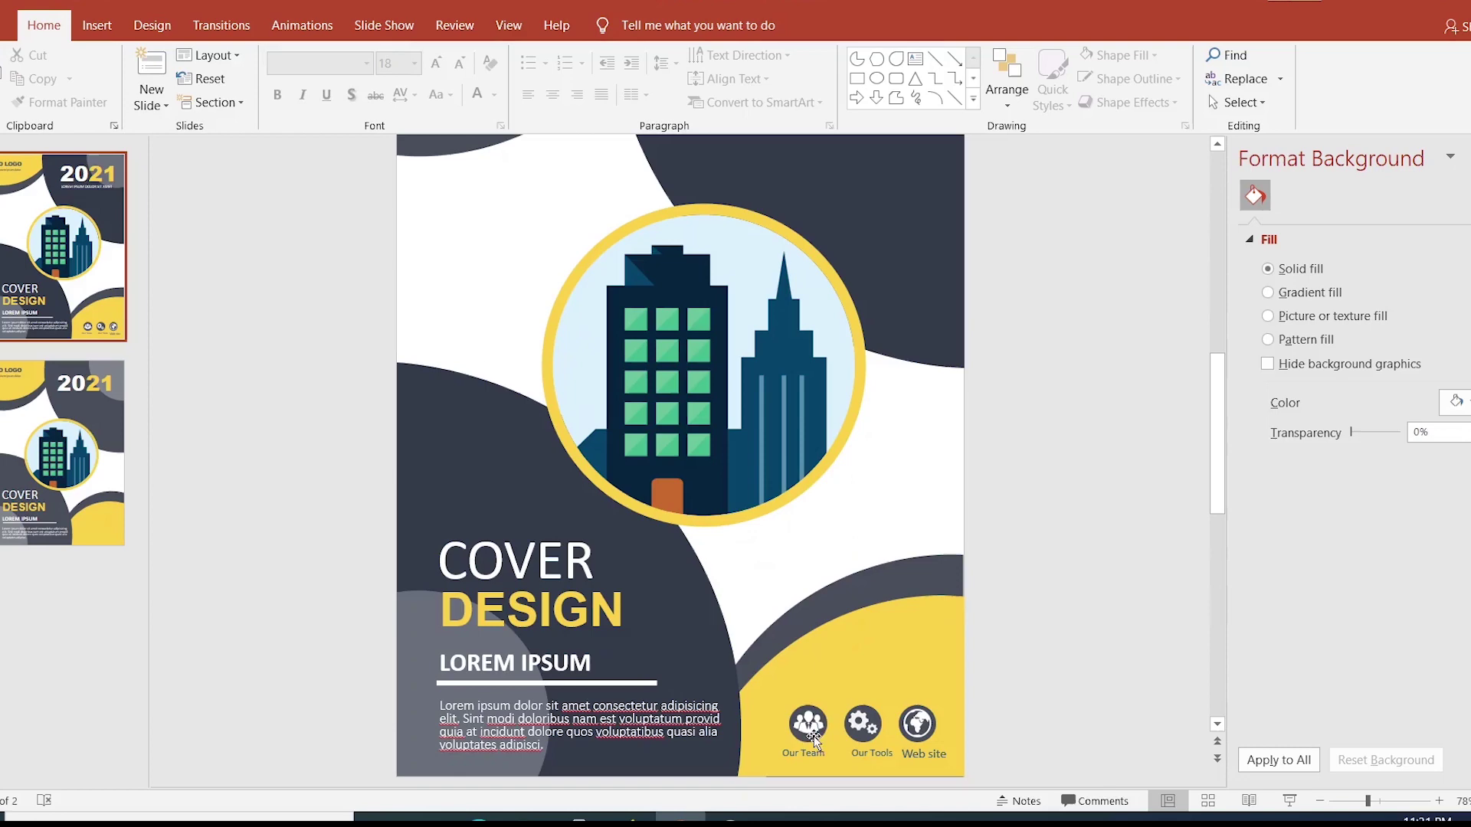
scroll(794, 743, down, 5)
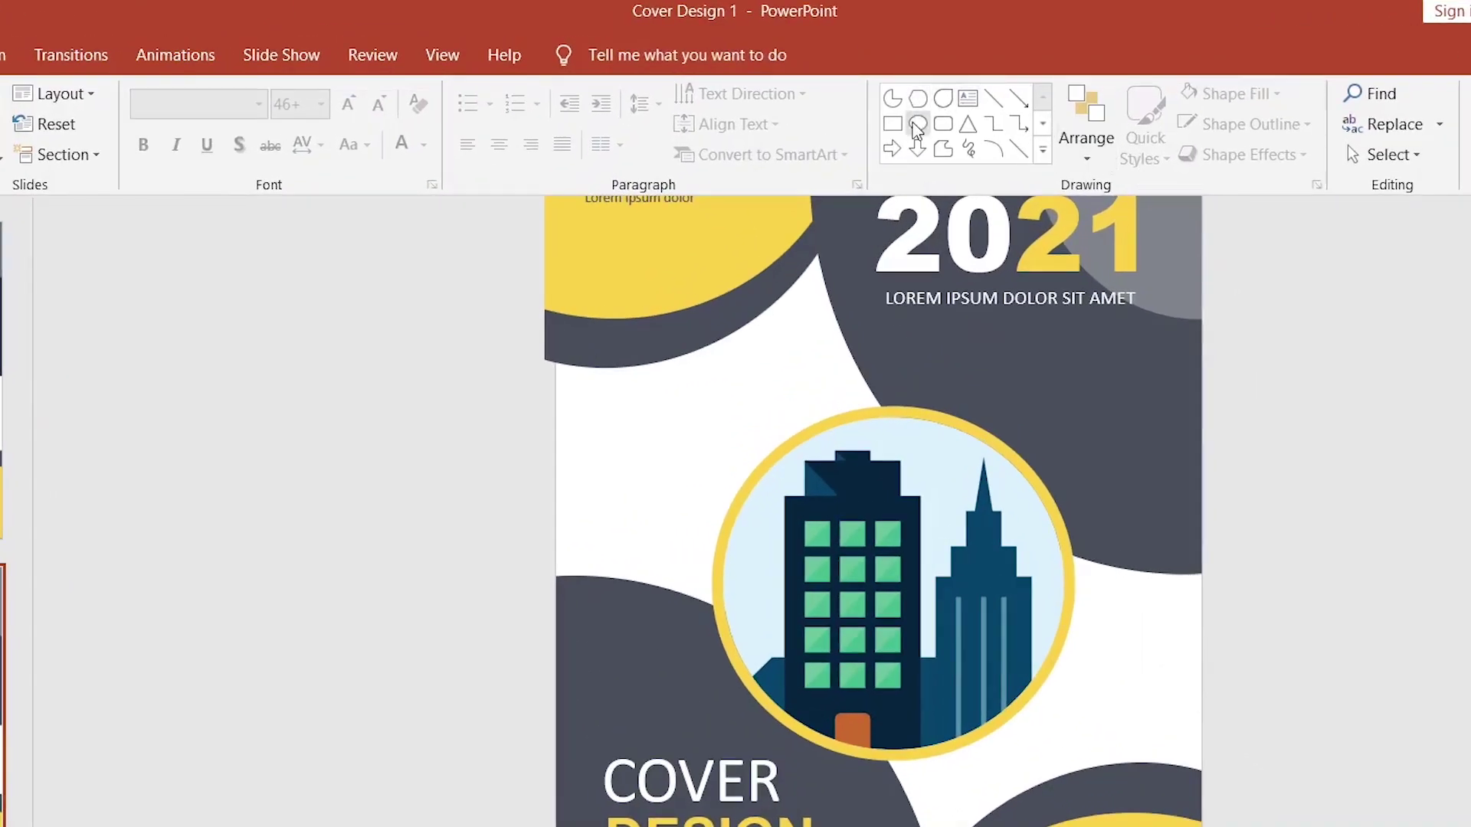
click(915, 125)
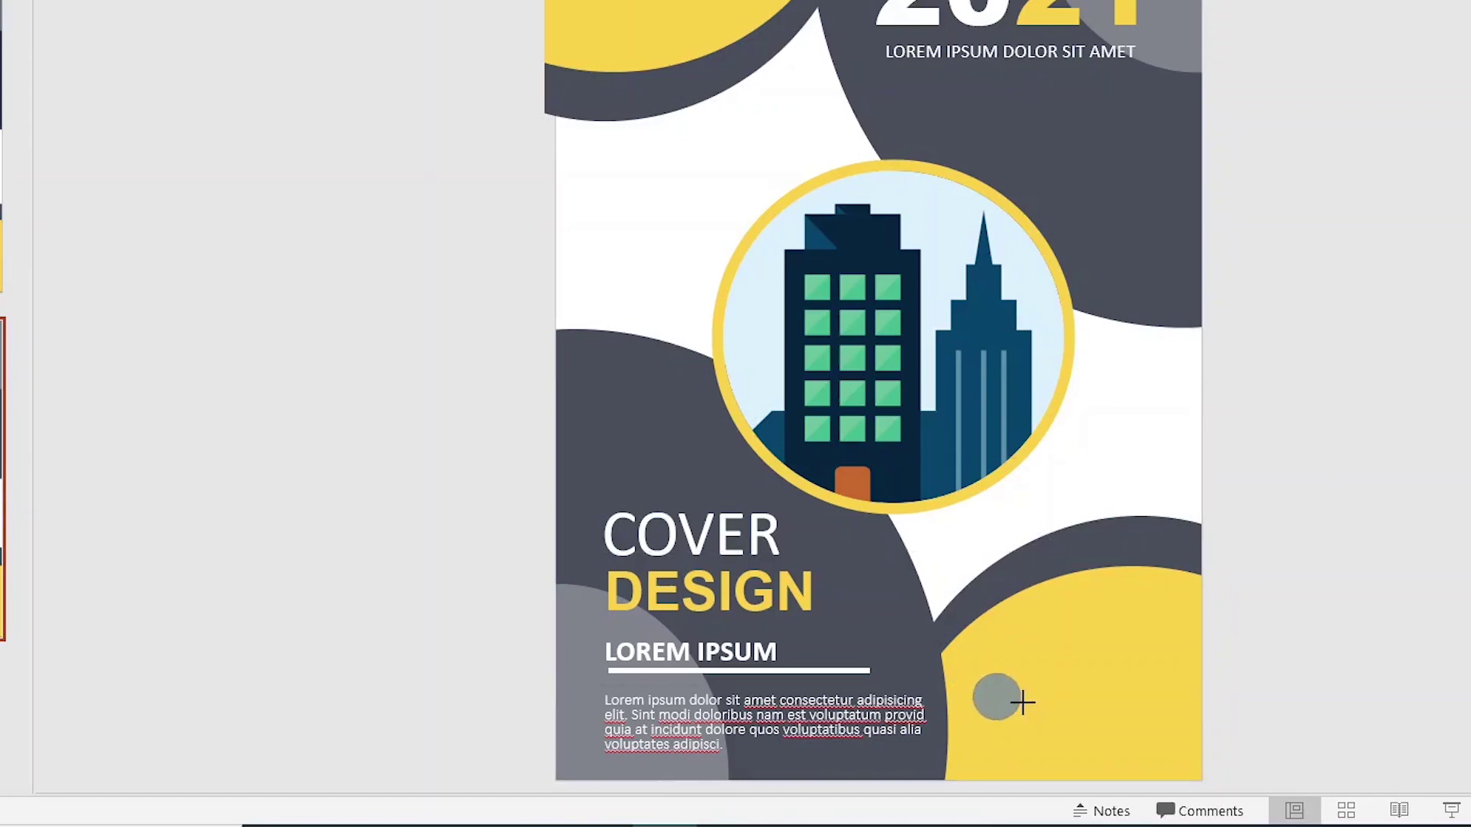
drag(1023, 702, 969, 742)
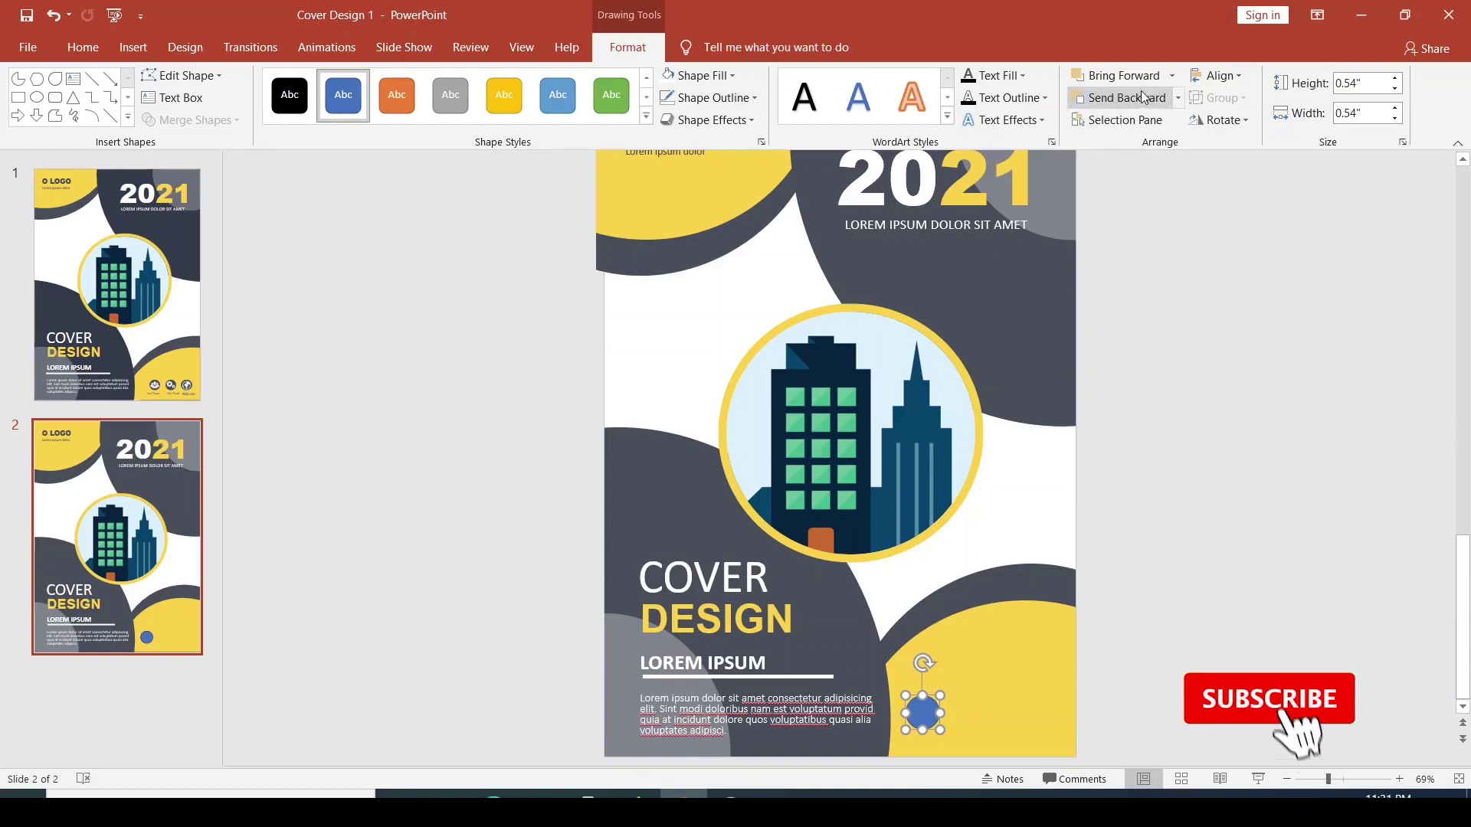
click(700, 80)
click(676, 264)
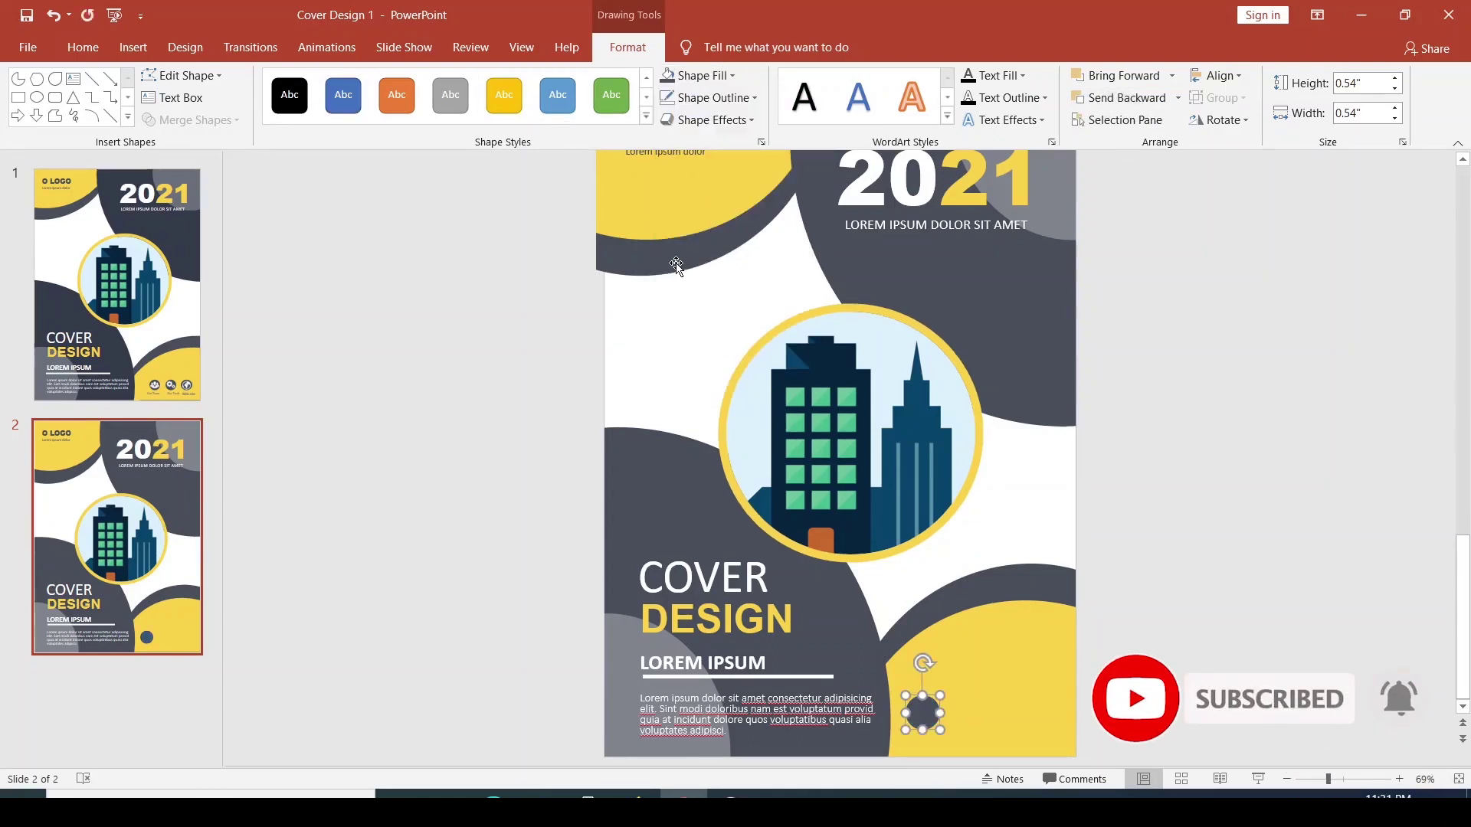
click(705, 98)
click(688, 300)
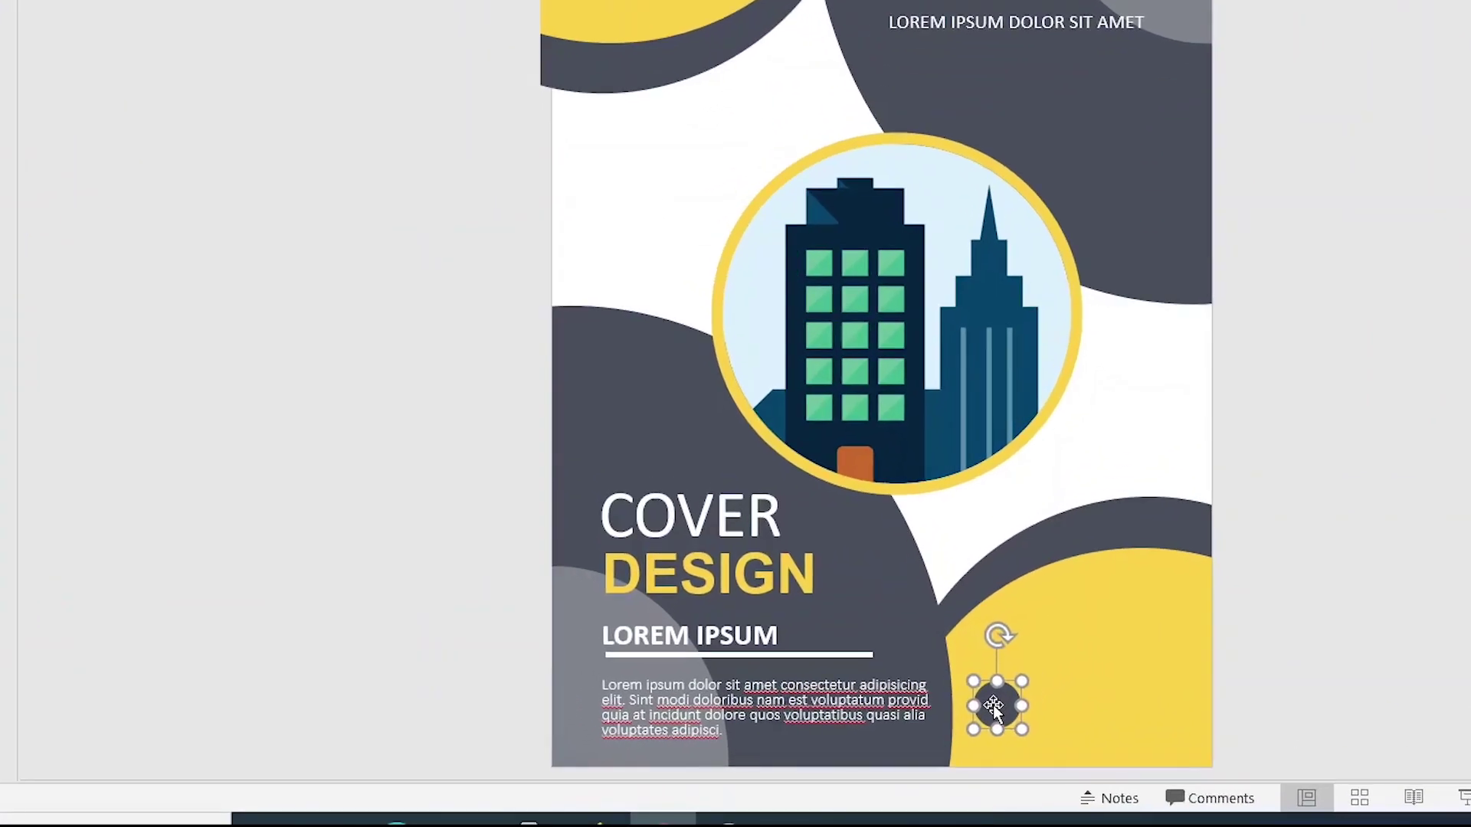
drag(995, 707, 1139, 703)
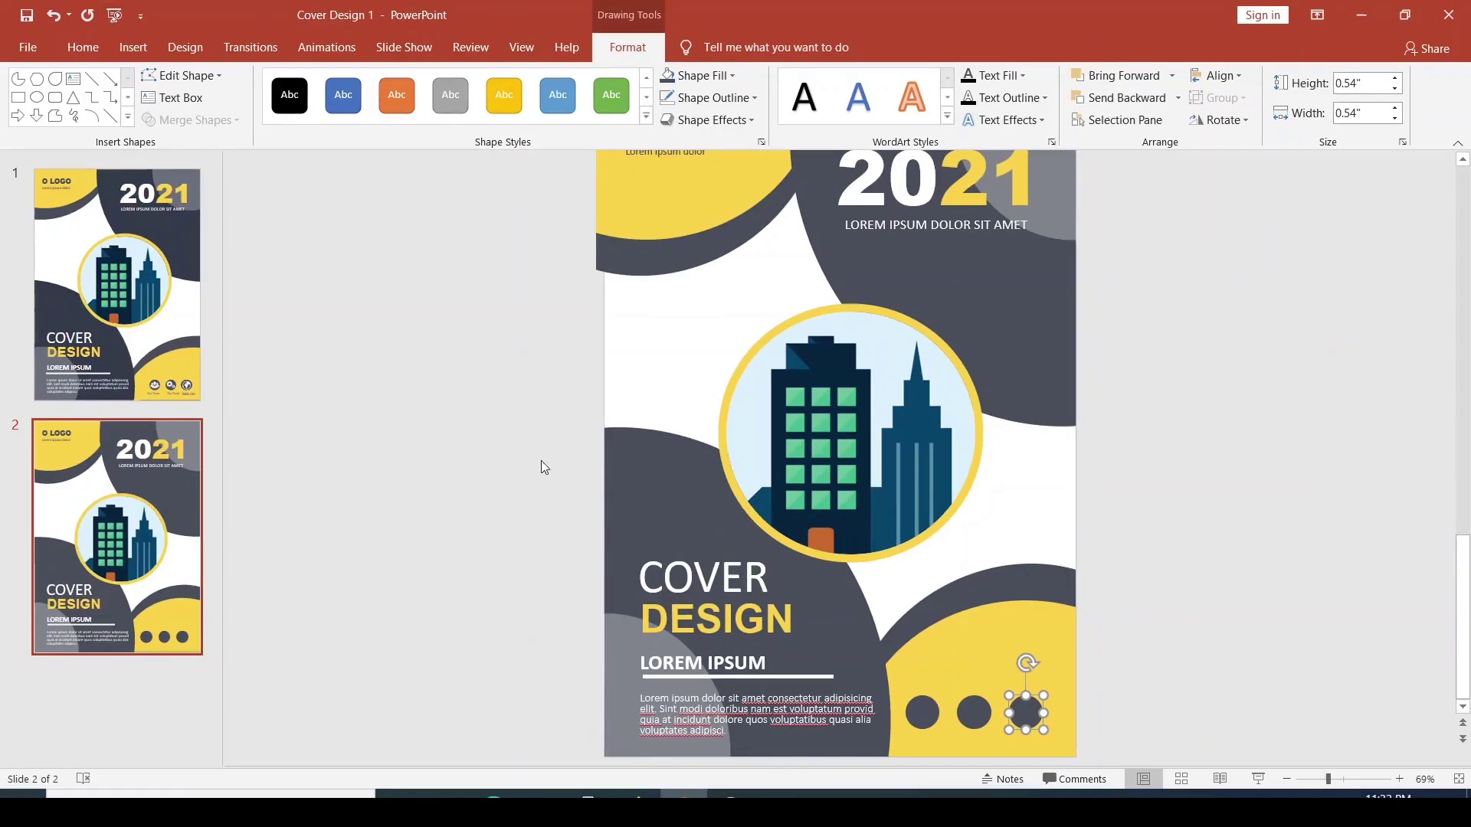
- Insert the white globe, team and gear icon images from this computer
click(541, 463)
click(185, 57)
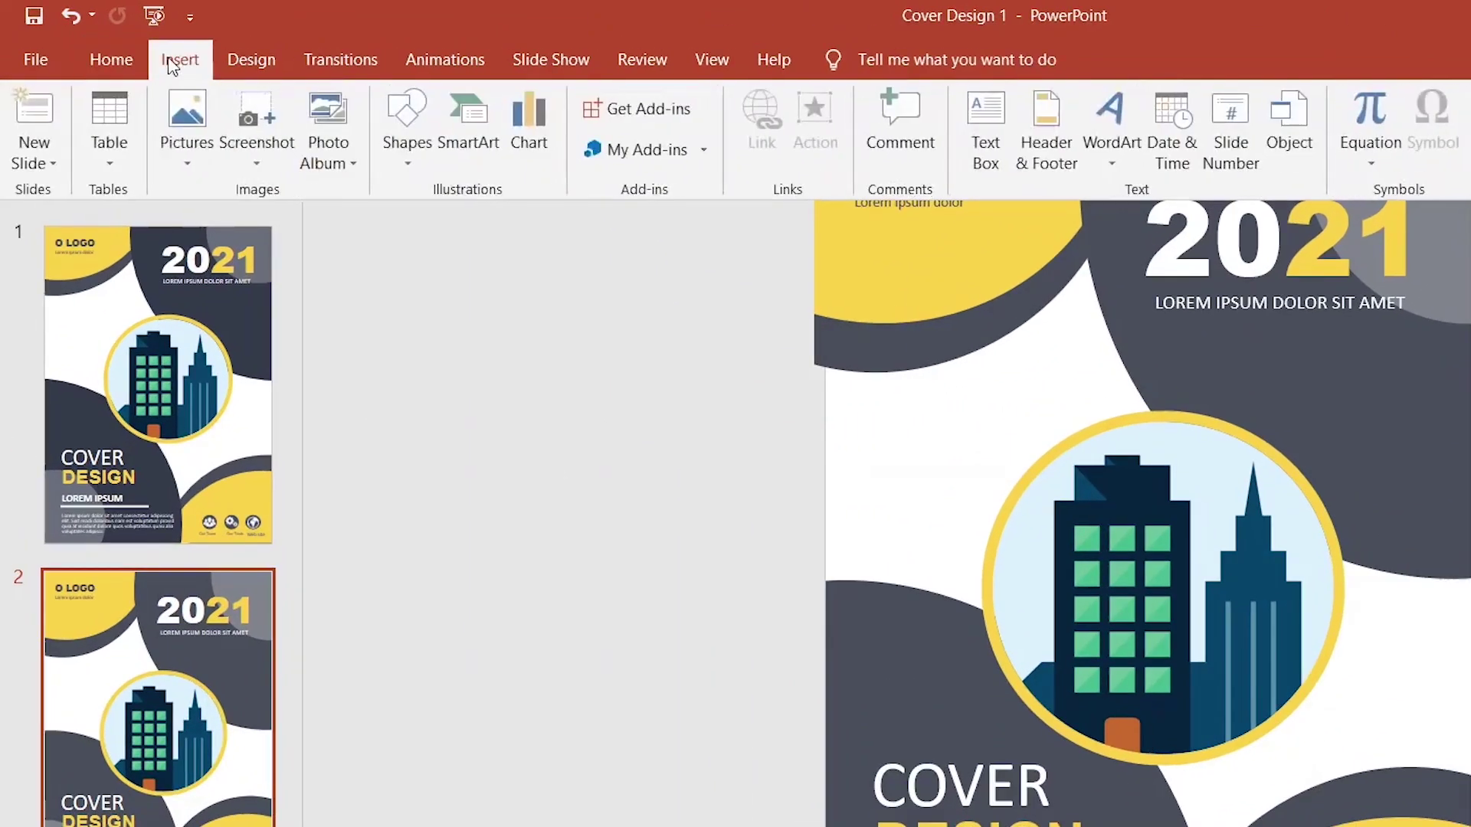
click(184, 134)
click(276, 226)
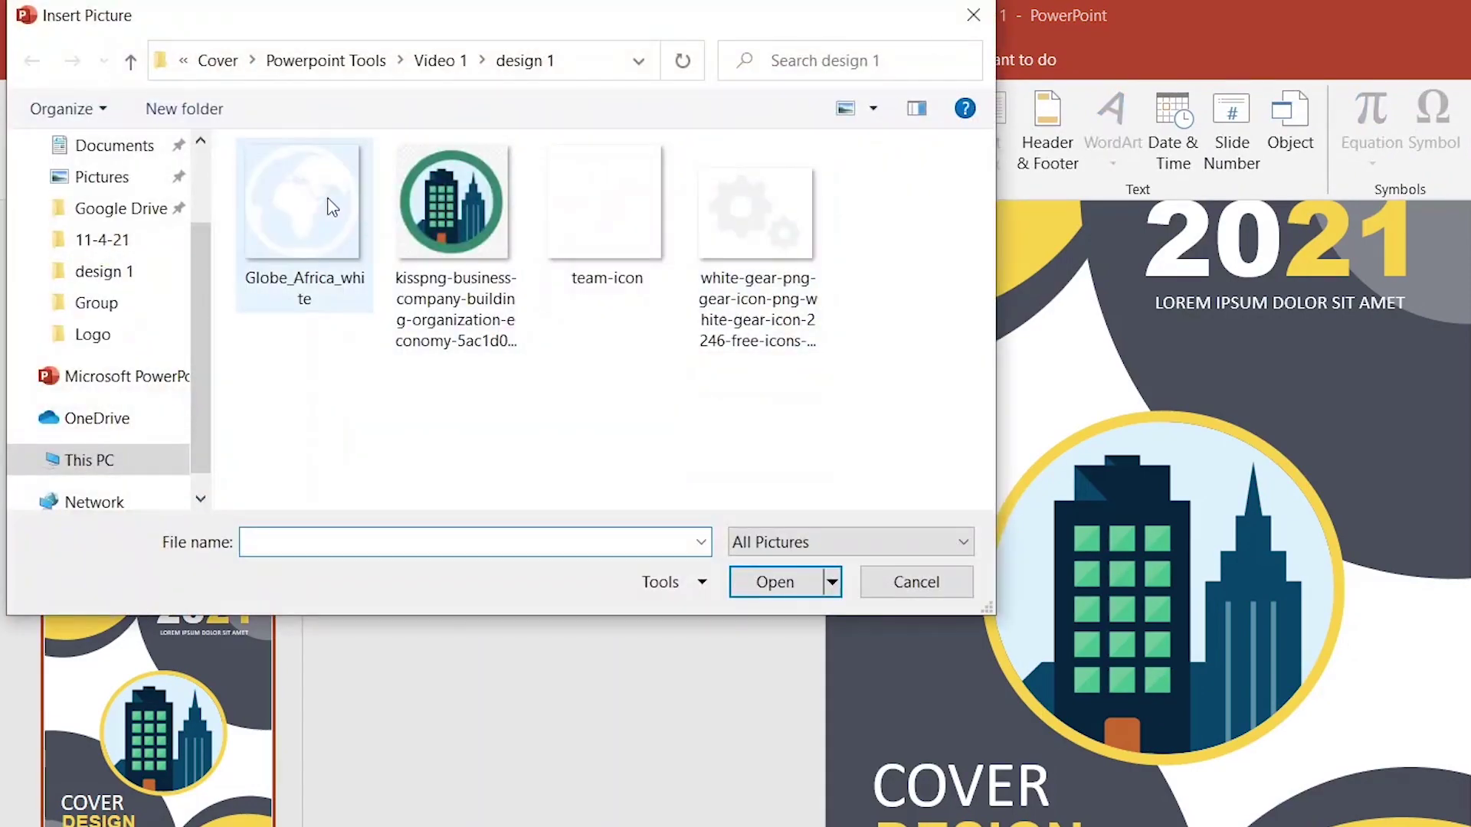
click(326, 199)
ctrl+click(626, 240)
ctrl+click(754, 219)
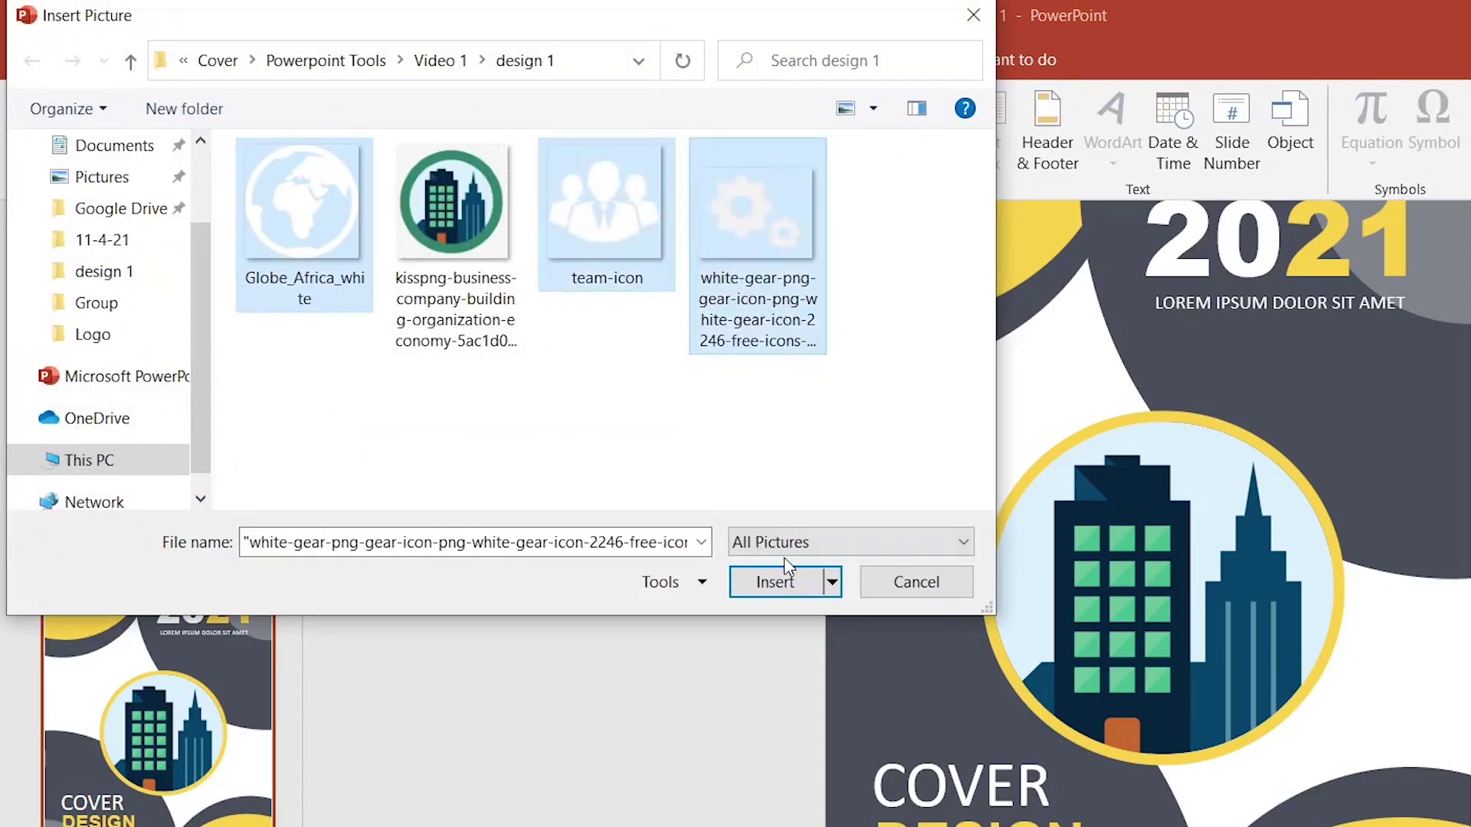
click(775, 582)
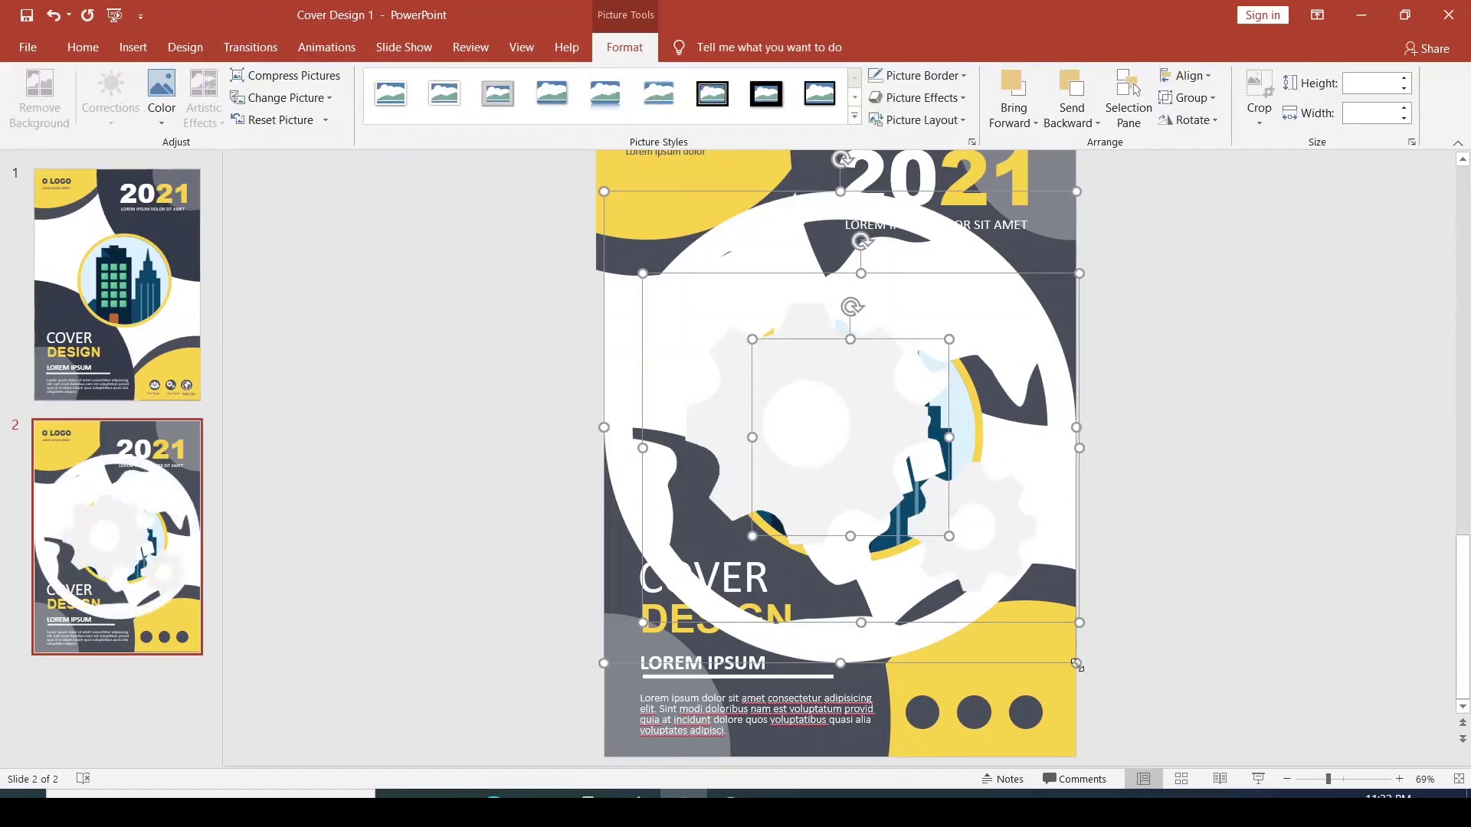
- Shrink the icons and place team, gear and globe into the three dark circles
drag(1076, 665, 716, 339)
mouse_move(630, 216)
mouse_down()
mouse_move(783, 598)
mouse_move(835, 607)
mouse_up()
click(1363, 782)
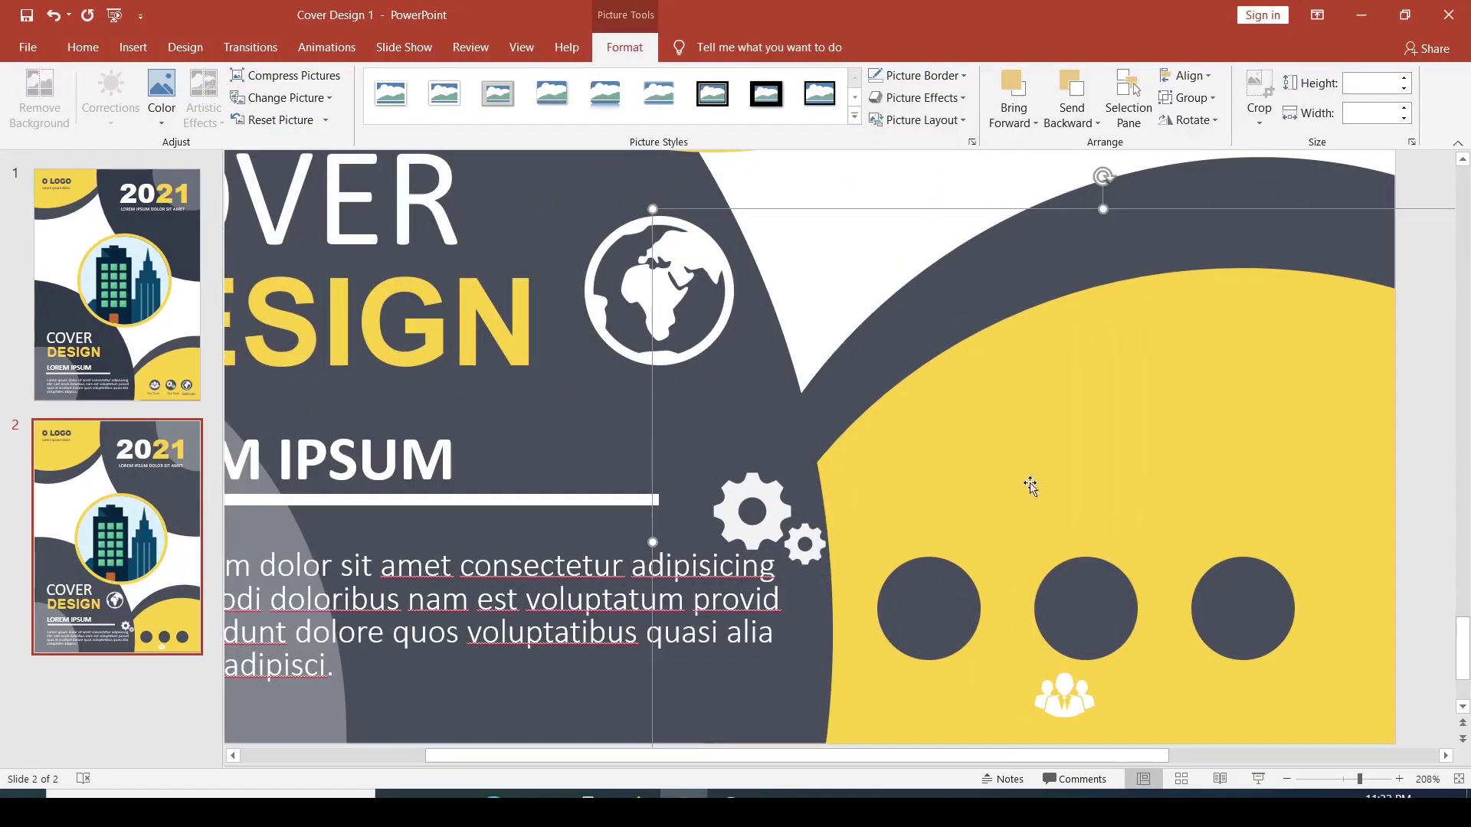
drag(1074, 693, 1246, 612)
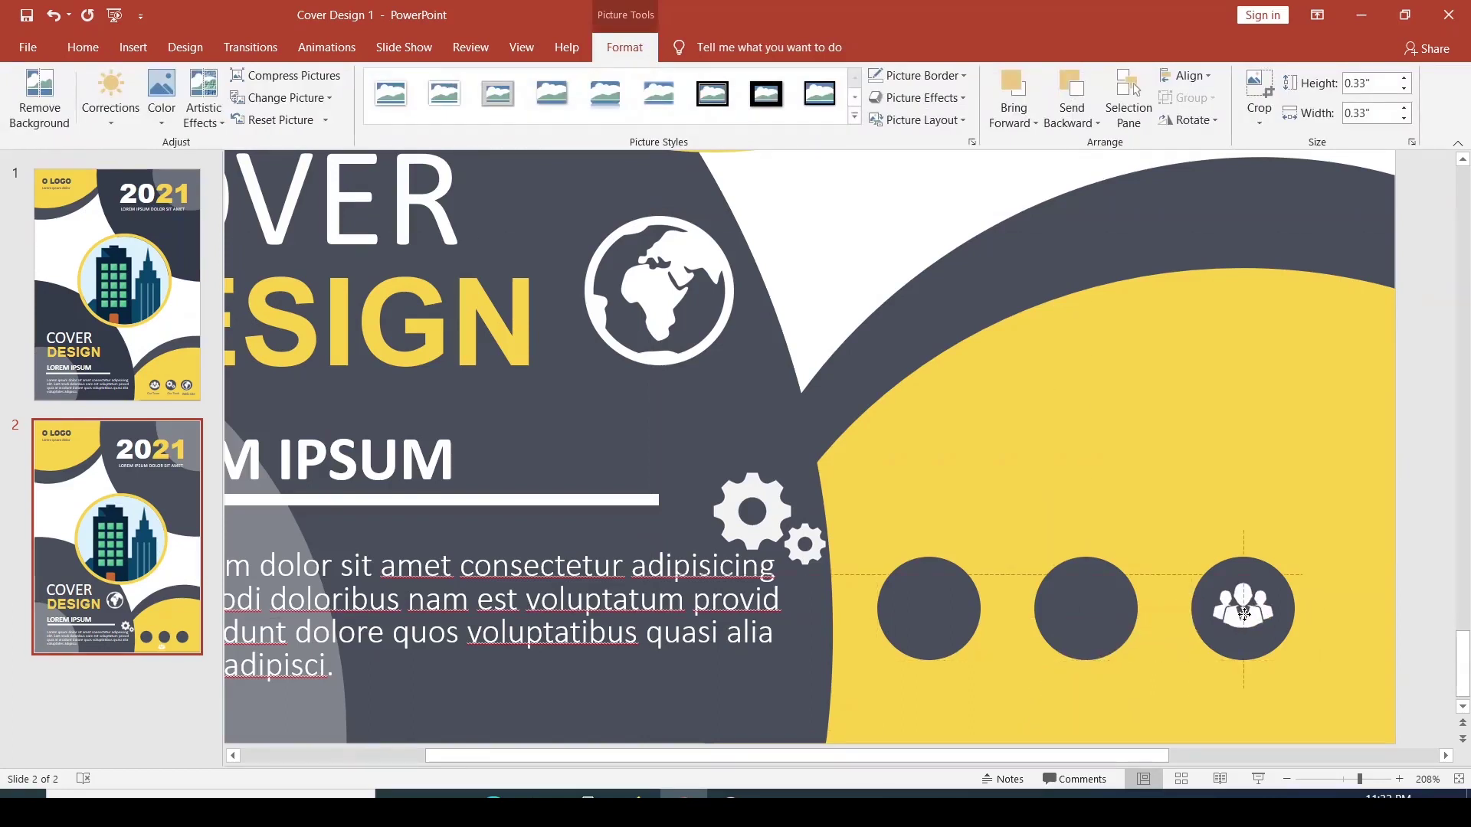
drag(753, 512, 1080, 605)
mouse_move(730, 374)
mouse_down()
mouse_move(964, 622)
mouse_move(894, 539)
mouse_up()
drag(865, 498, 938, 607)
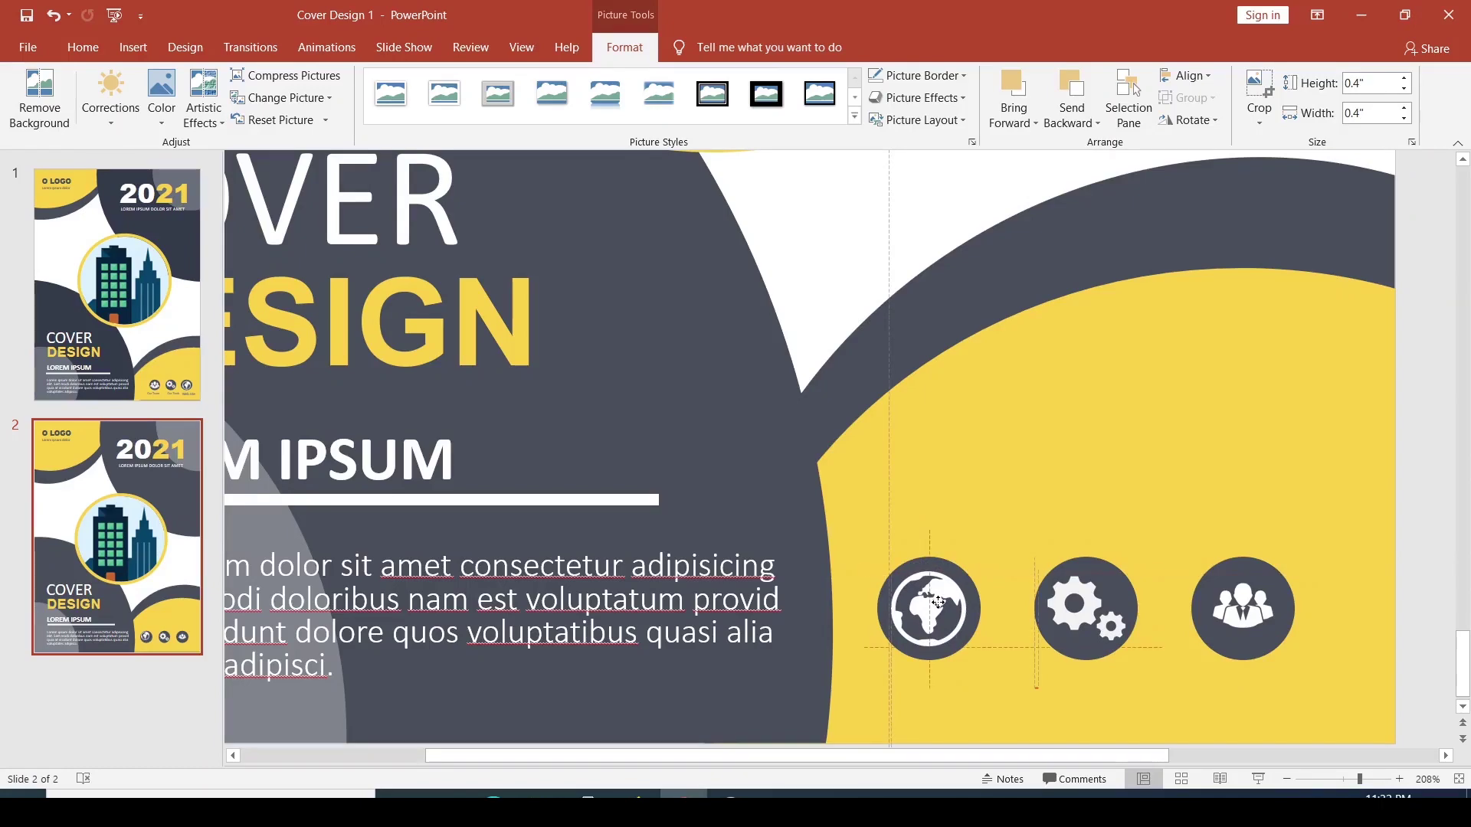
- Copy slide 1's Our Team label onto slide 2 and place it under the team icon
scroll(996, 651, down, 1)
click(1017, 671)
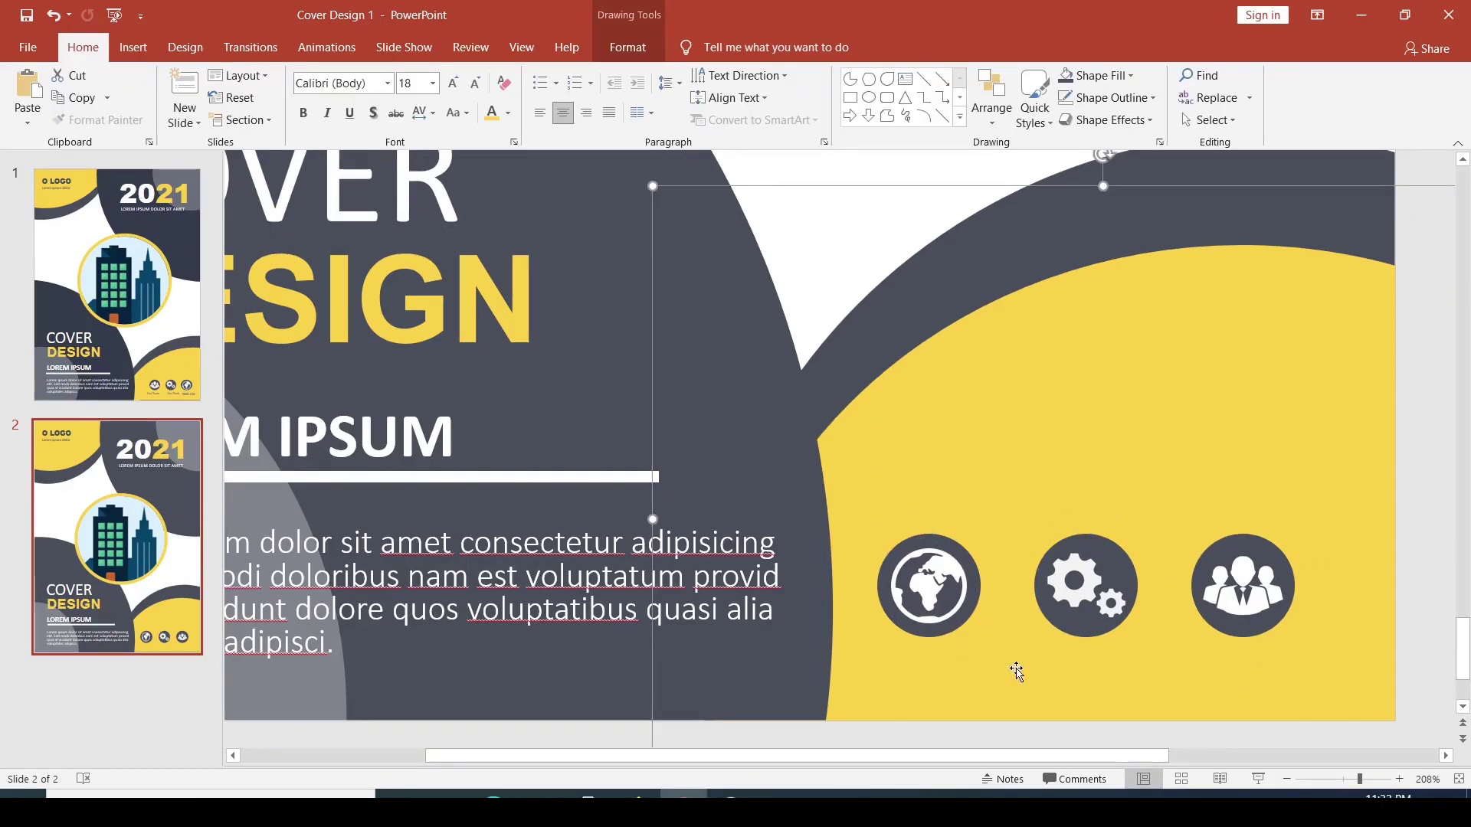
click(172, 329)
click(1023, 671)
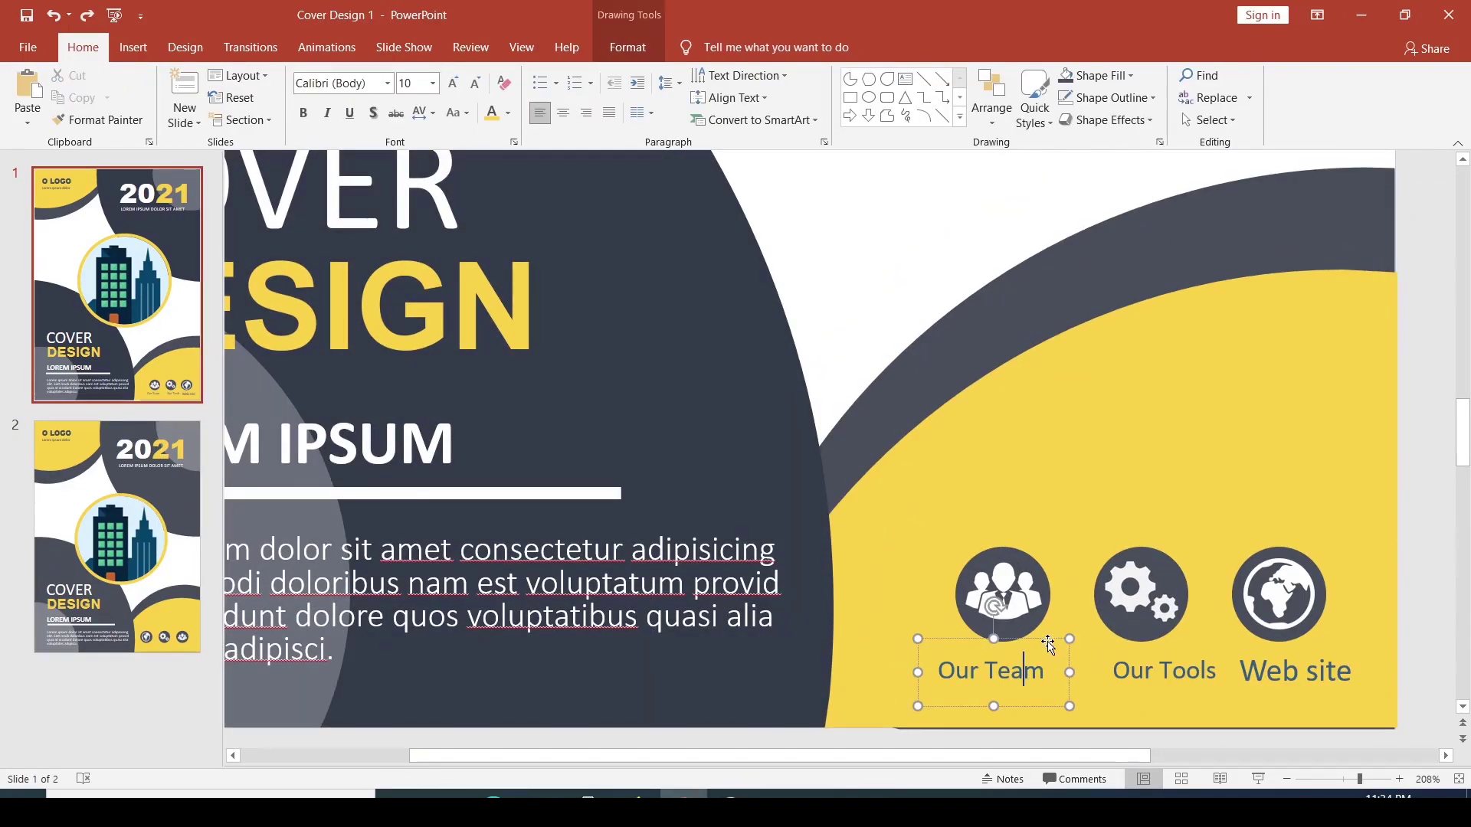
click(176, 491)
key(ctrl+v)
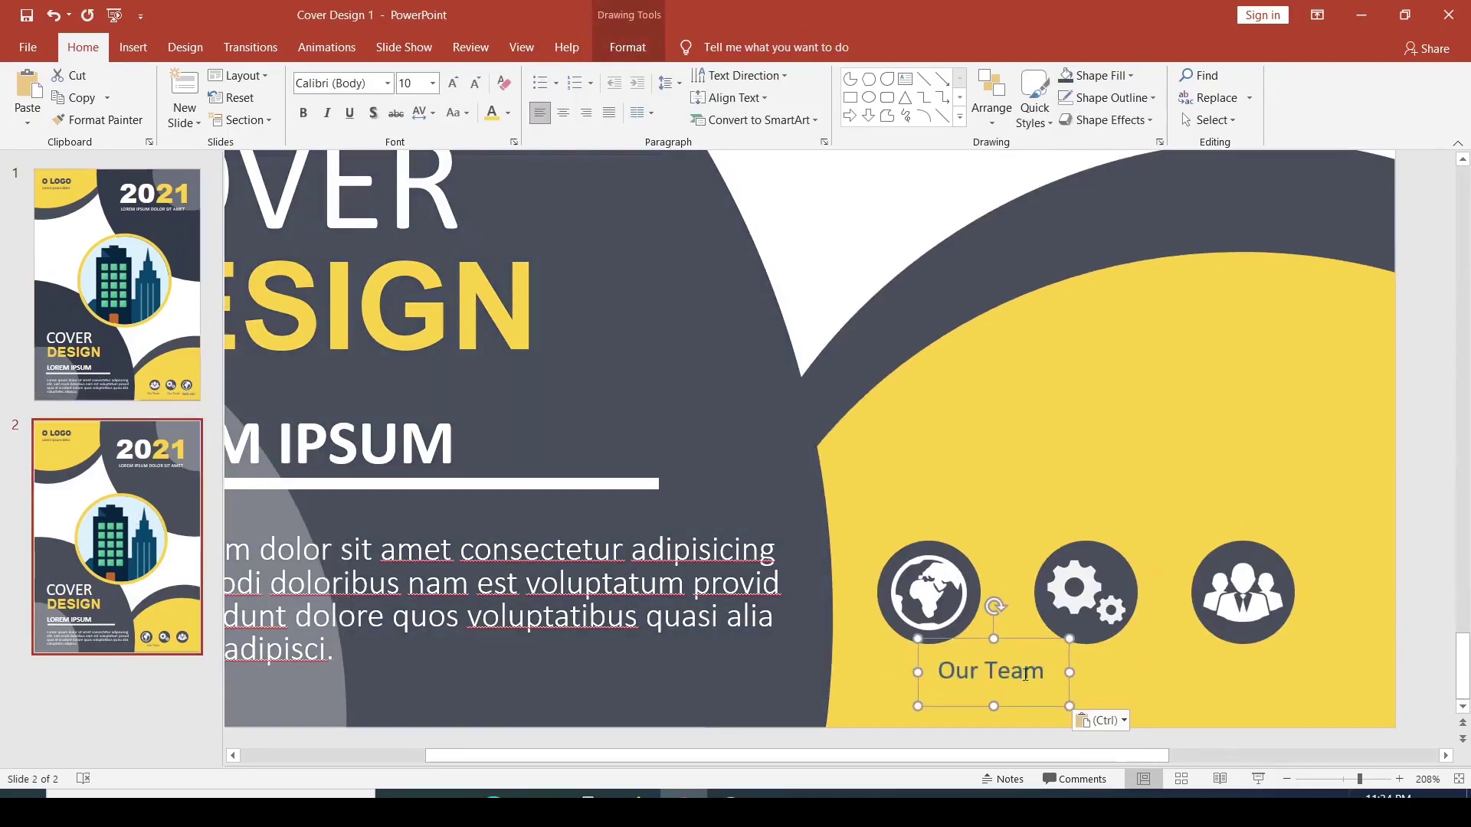
drag(1018, 639, 1262, 643)
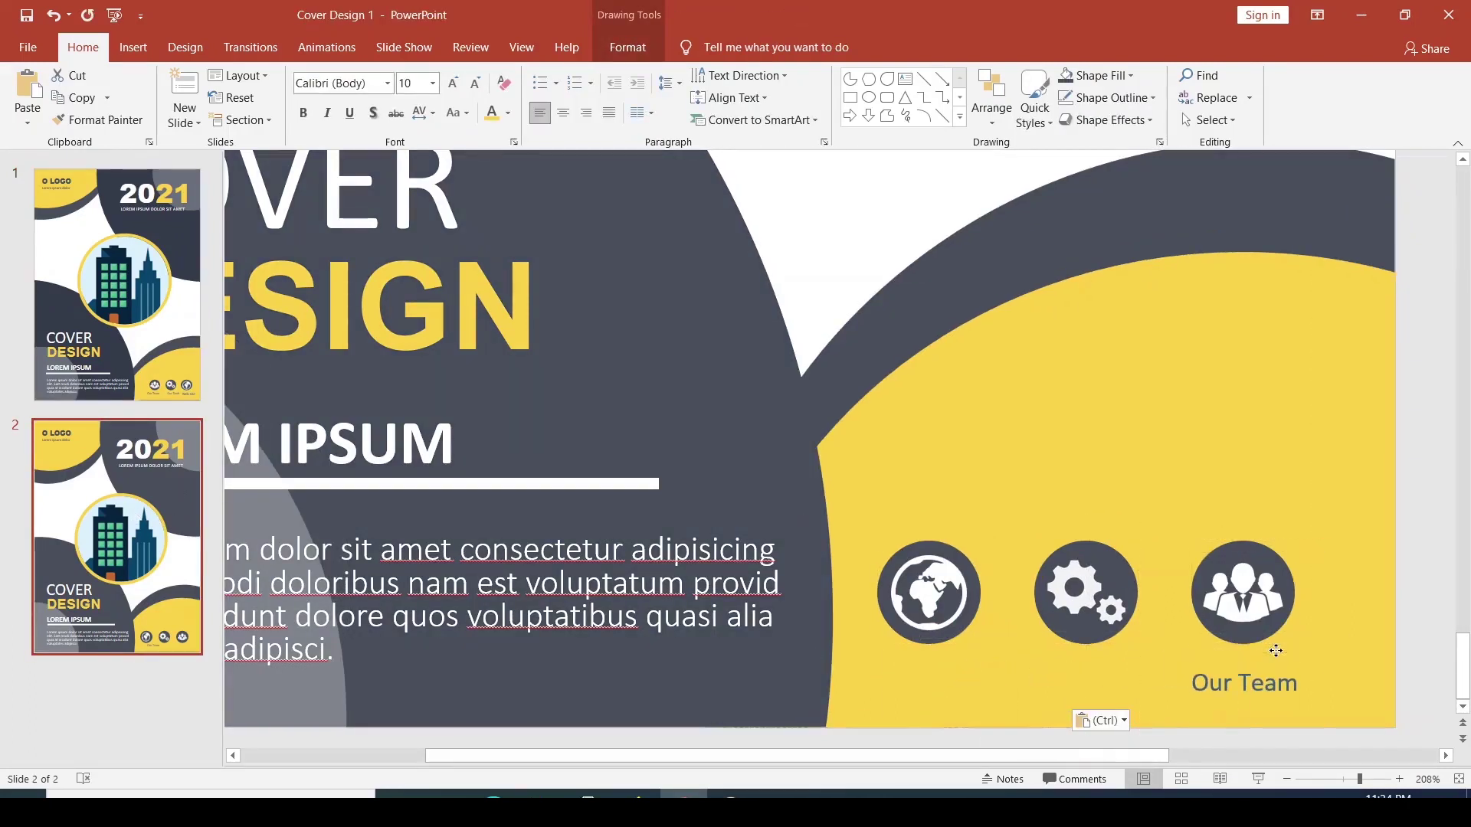
- Duplicate the label under the gear and globe icons, then clear and retype the left label
click(1278, 658)
ctrl+drag(1287, 651, 986, 653)
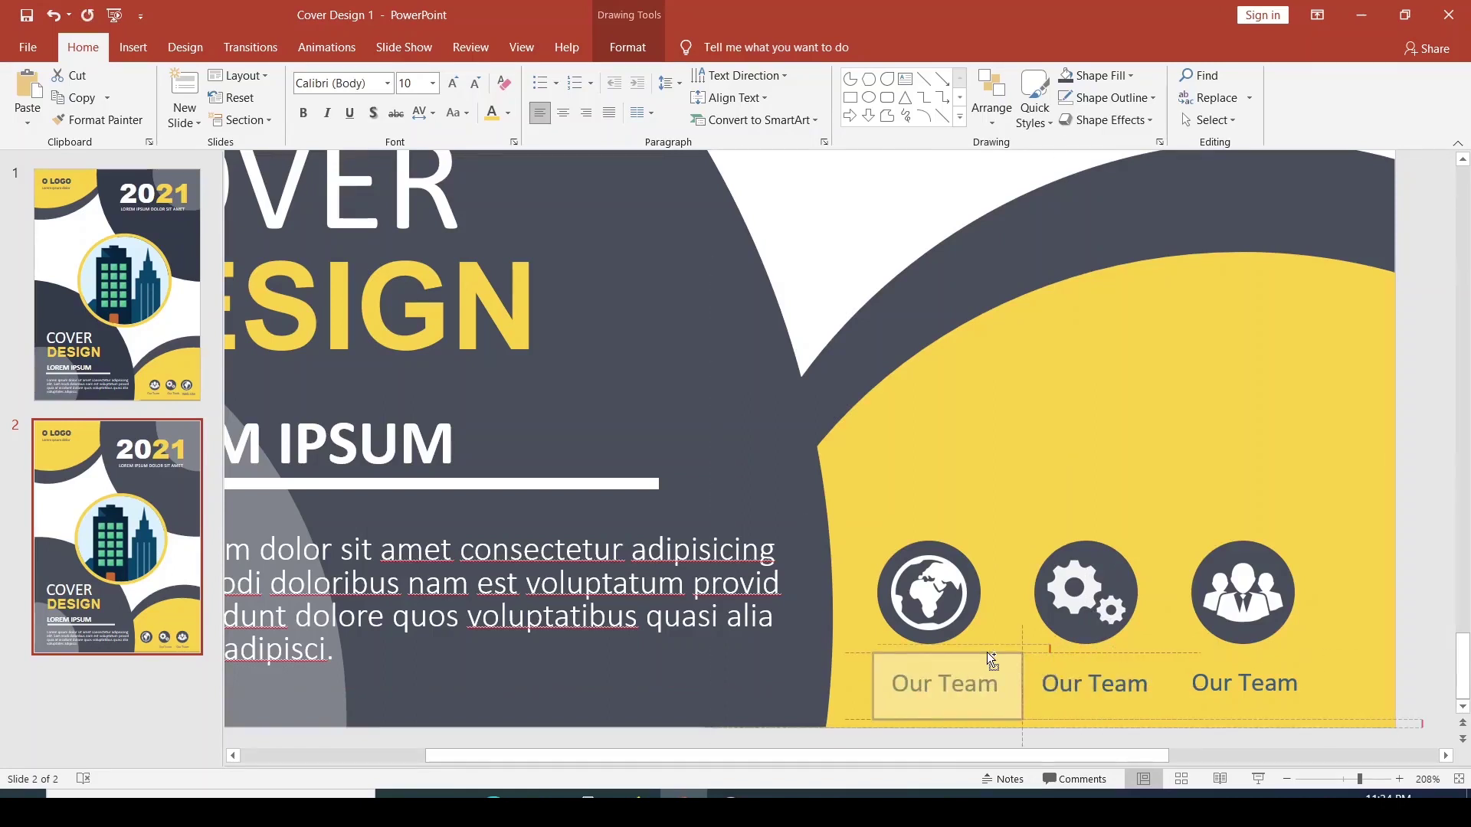
click(1169, 747)
click(1146, 685)
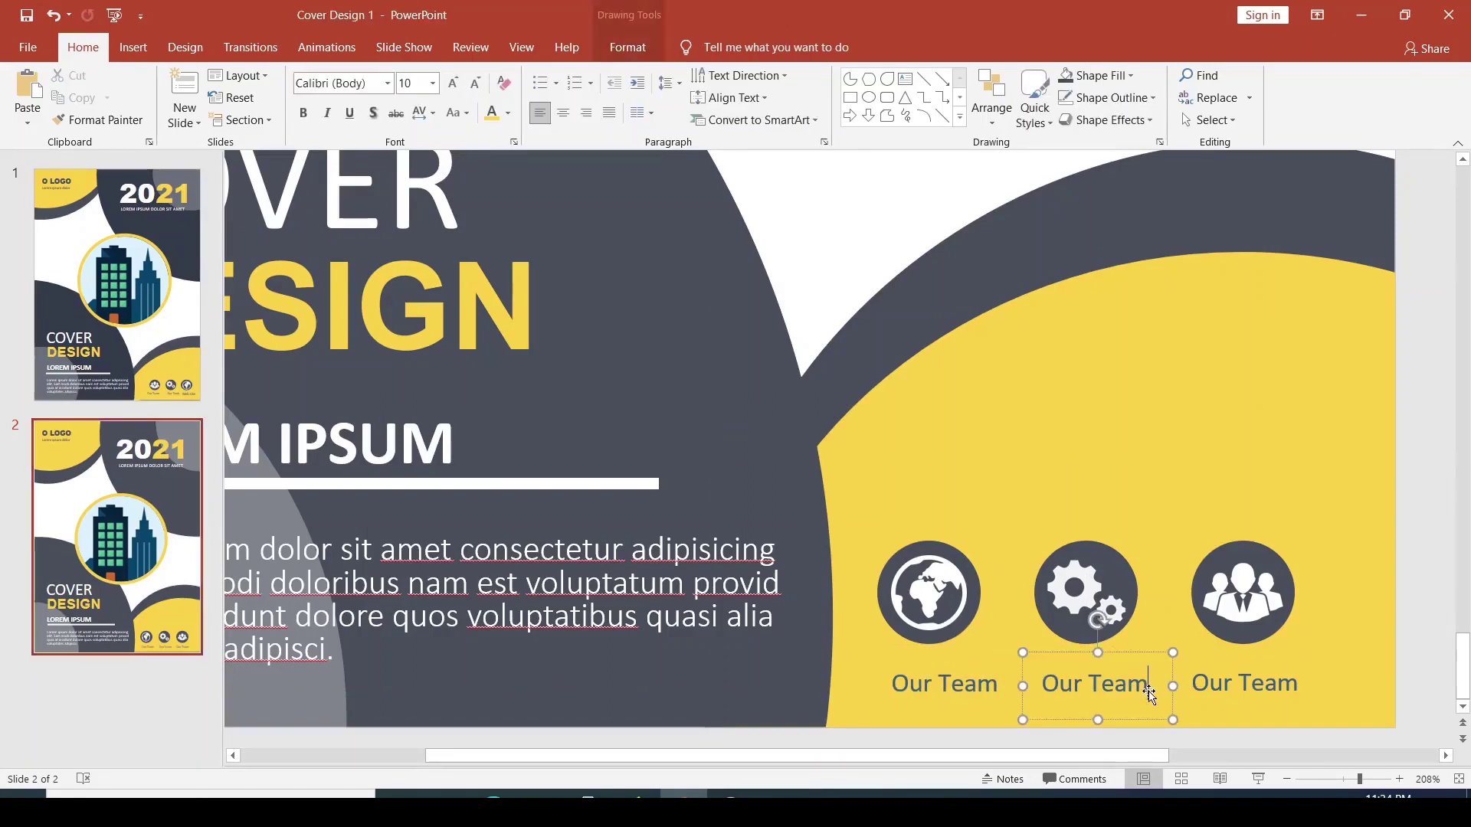
text(ools)
triple_click(985, 674)
key(BackSpace)
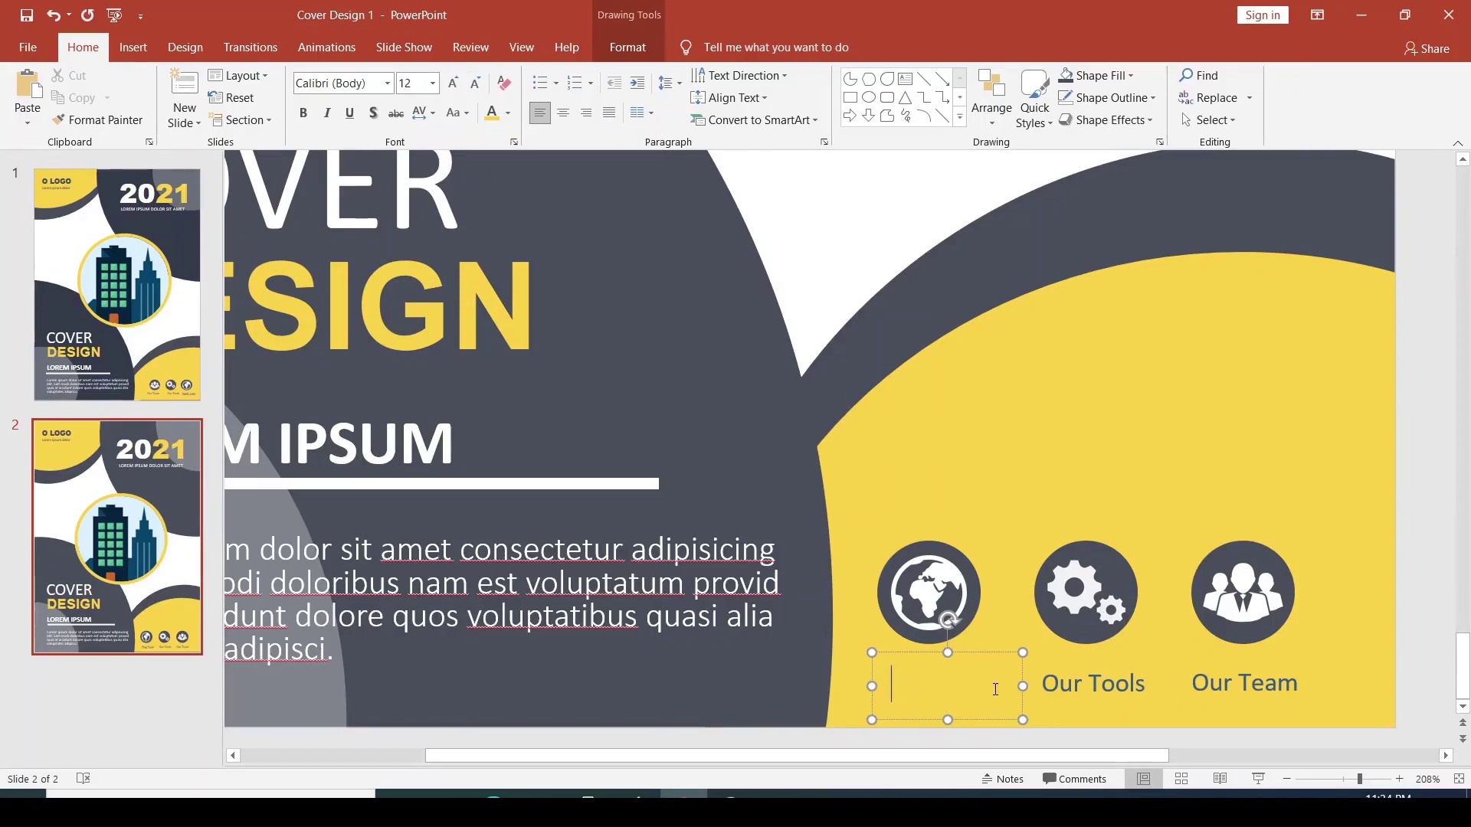
text(Web site)
ctrl+scroll(1251, 668, down, 10)
click(1251, 668)
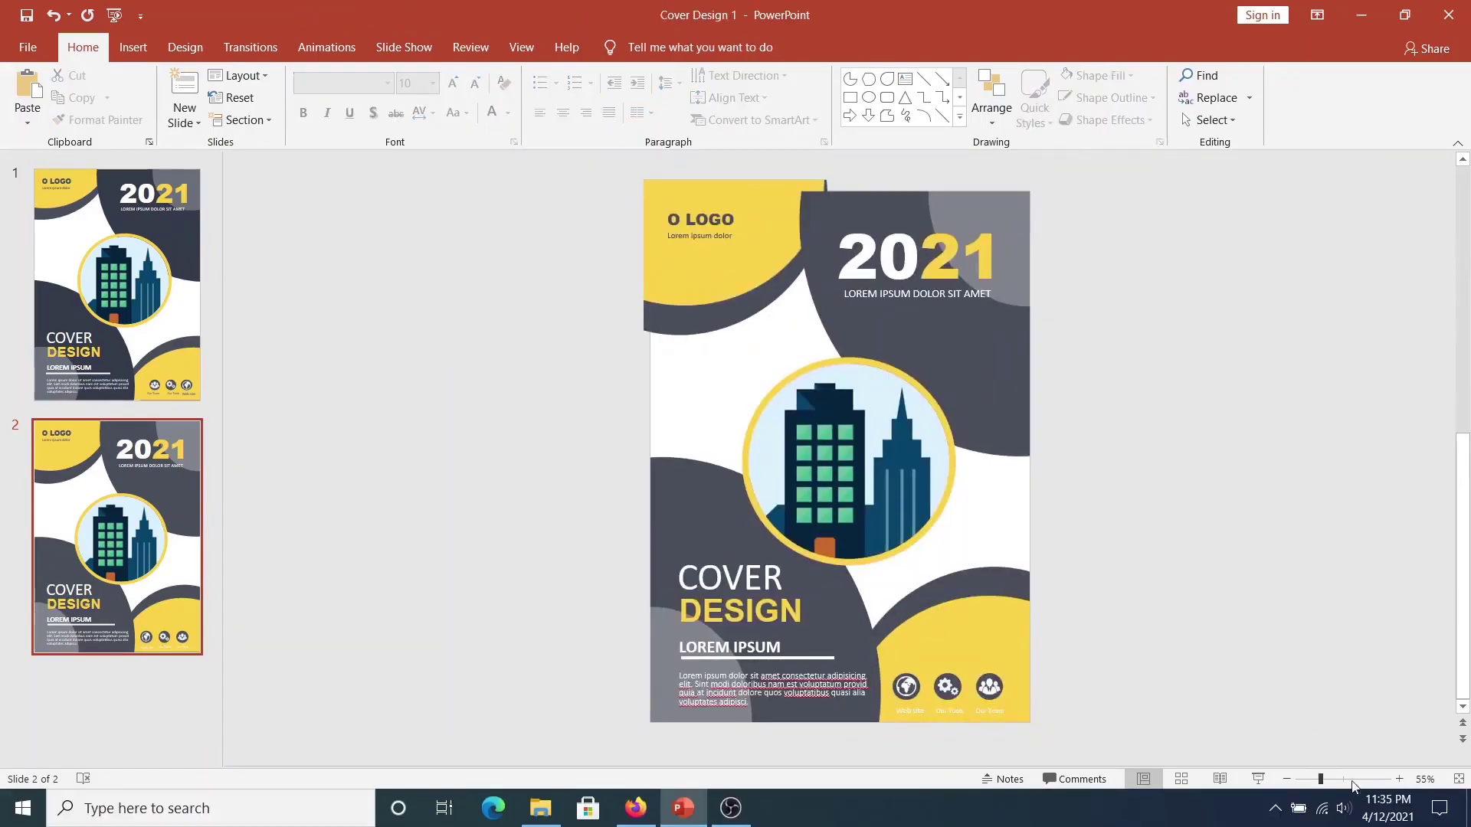